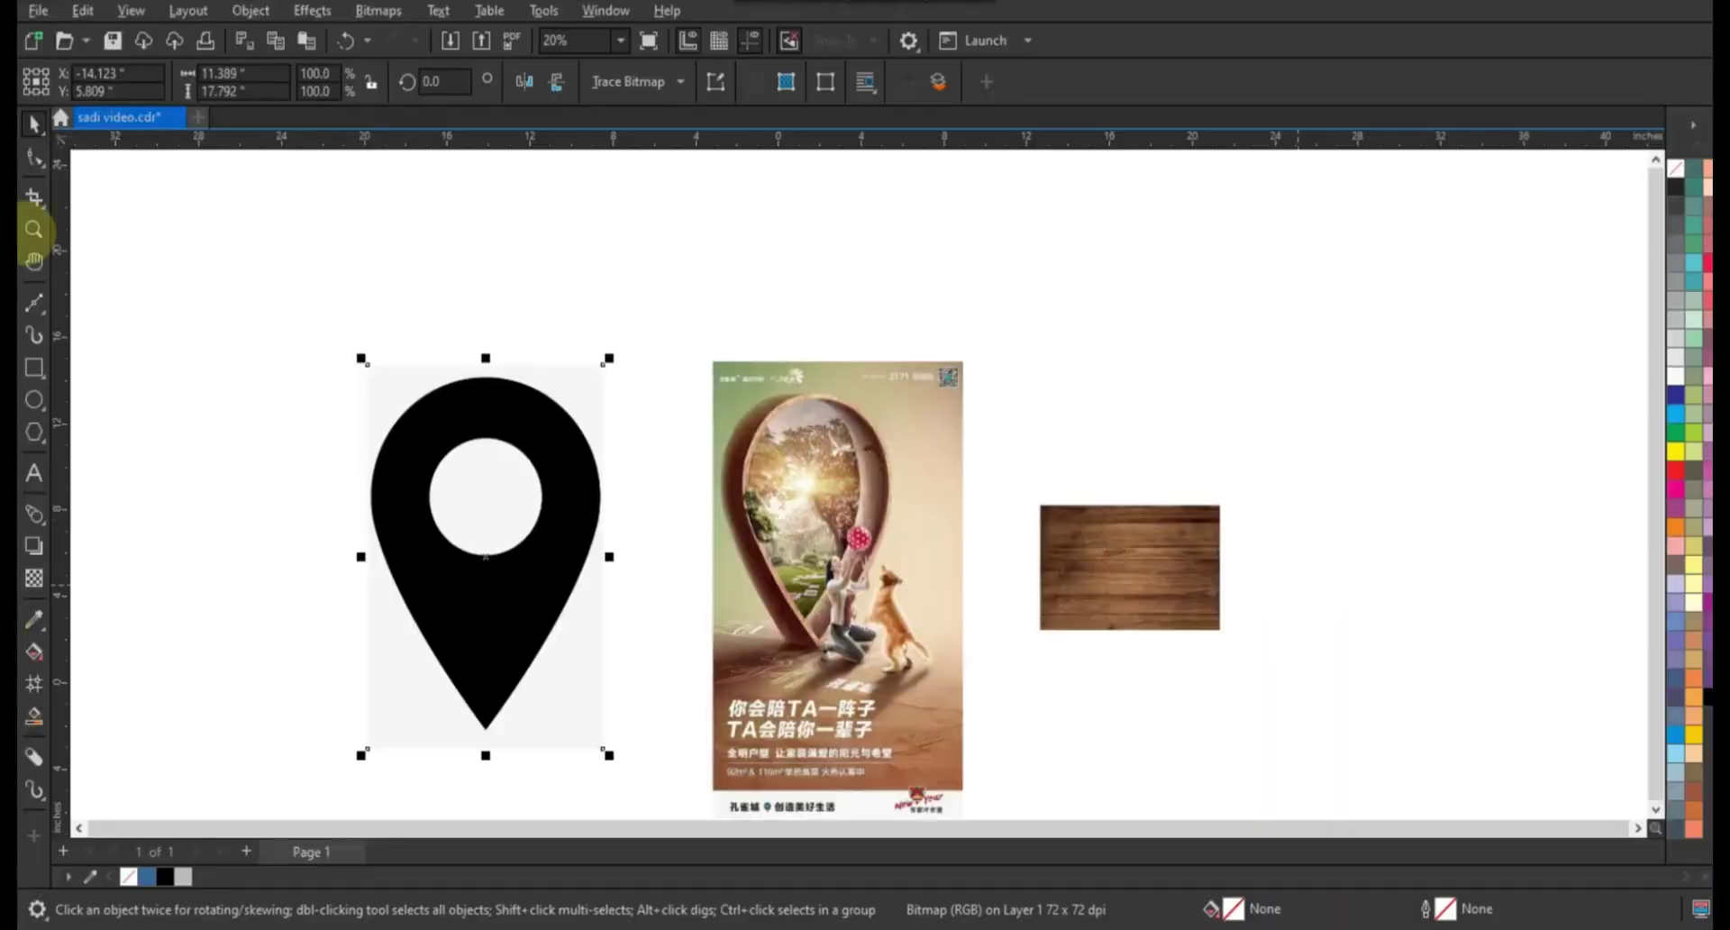
Zoom in on the black location pin and select its bitmap.
click(34, 230)
mouse_move(693, 374)
mouse_down()
mouse_move(912, 685)
mouse_move(970, 721)
mouse_up()
scroll(970, 719, down, 1)
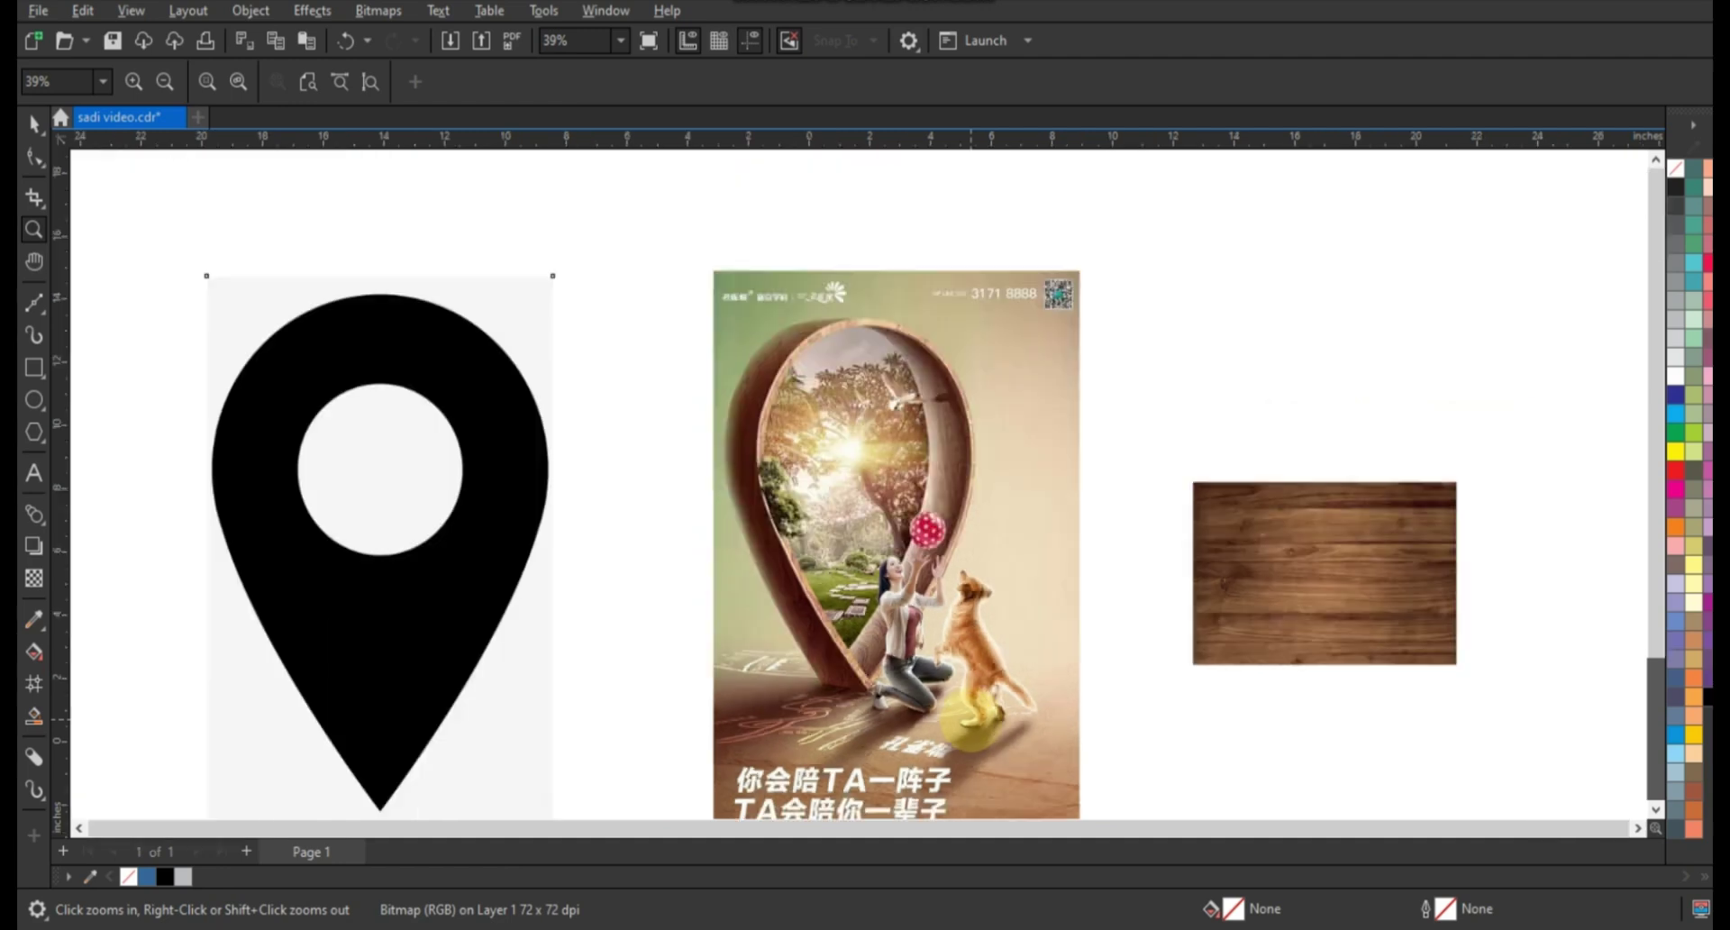
drag(213, 324, 568, 719)
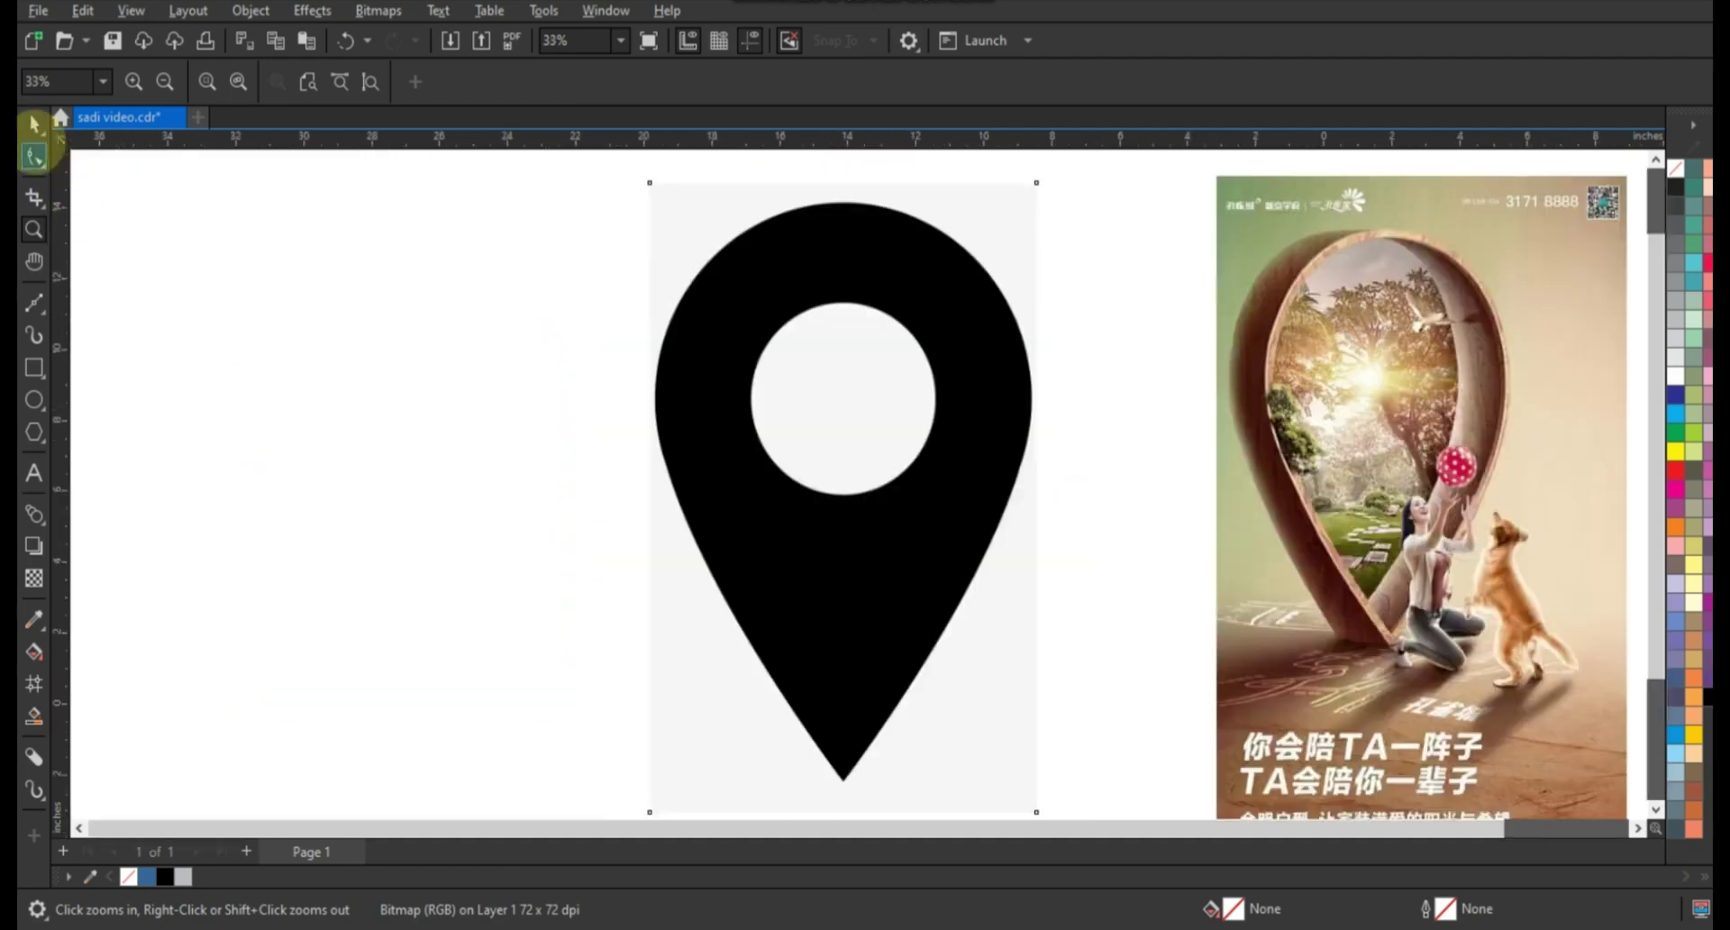
key(space)
click(559, 517)
click(706, 514)
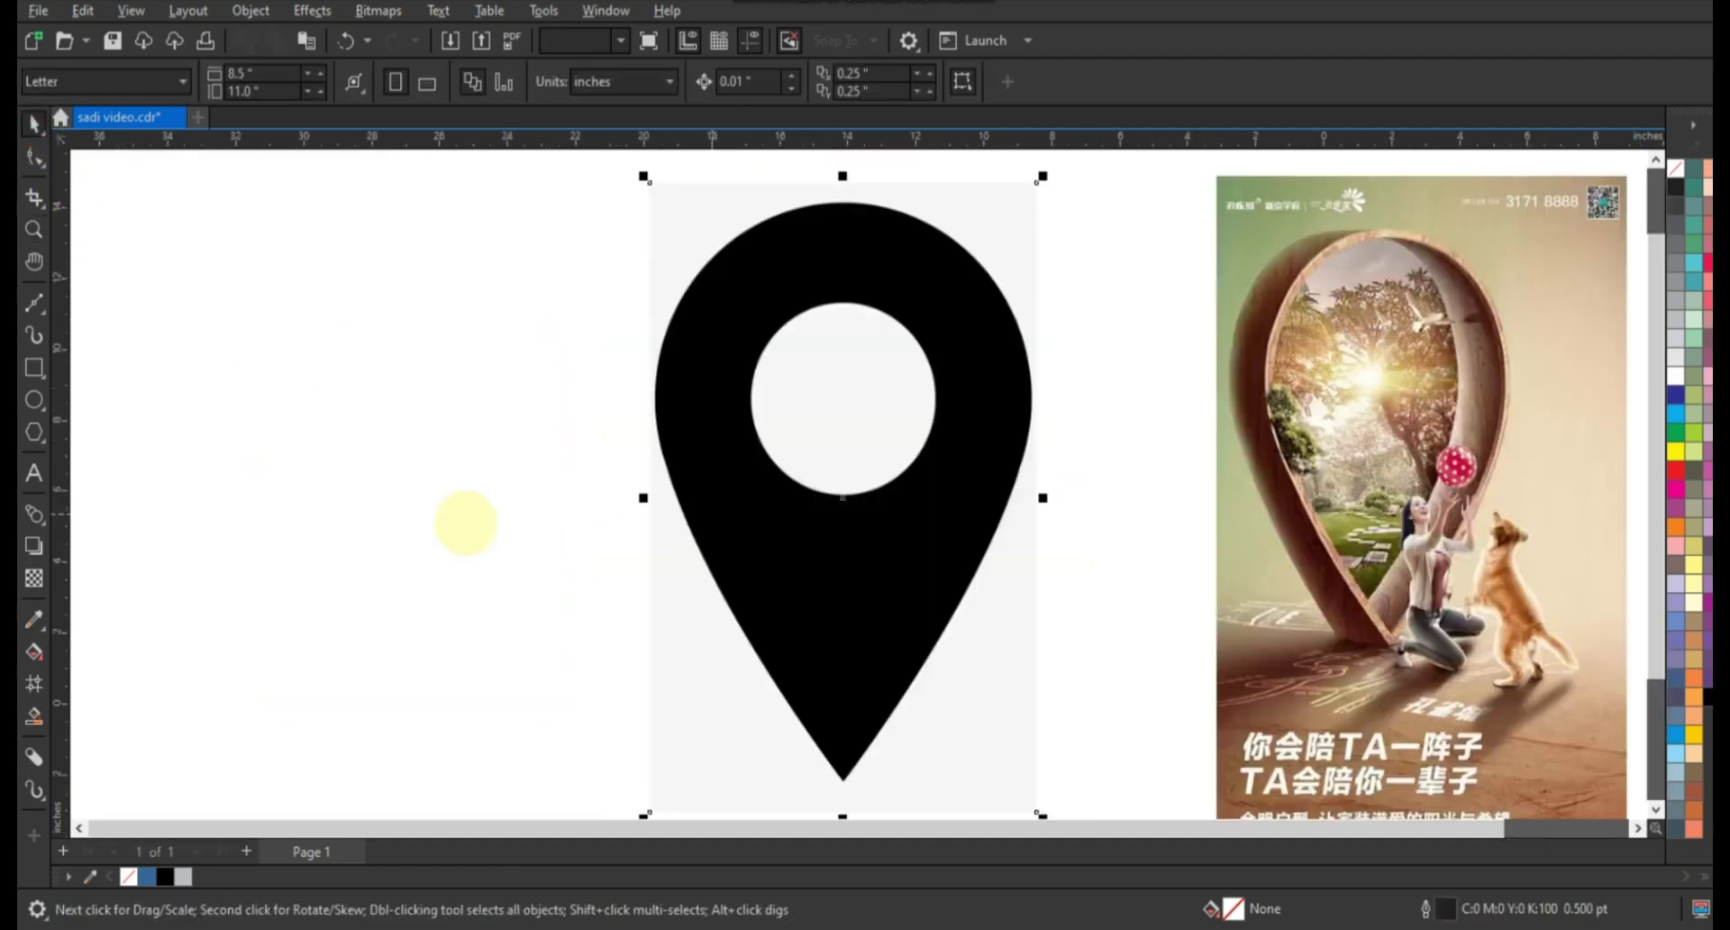
click(466, 523)
click(866, 503)
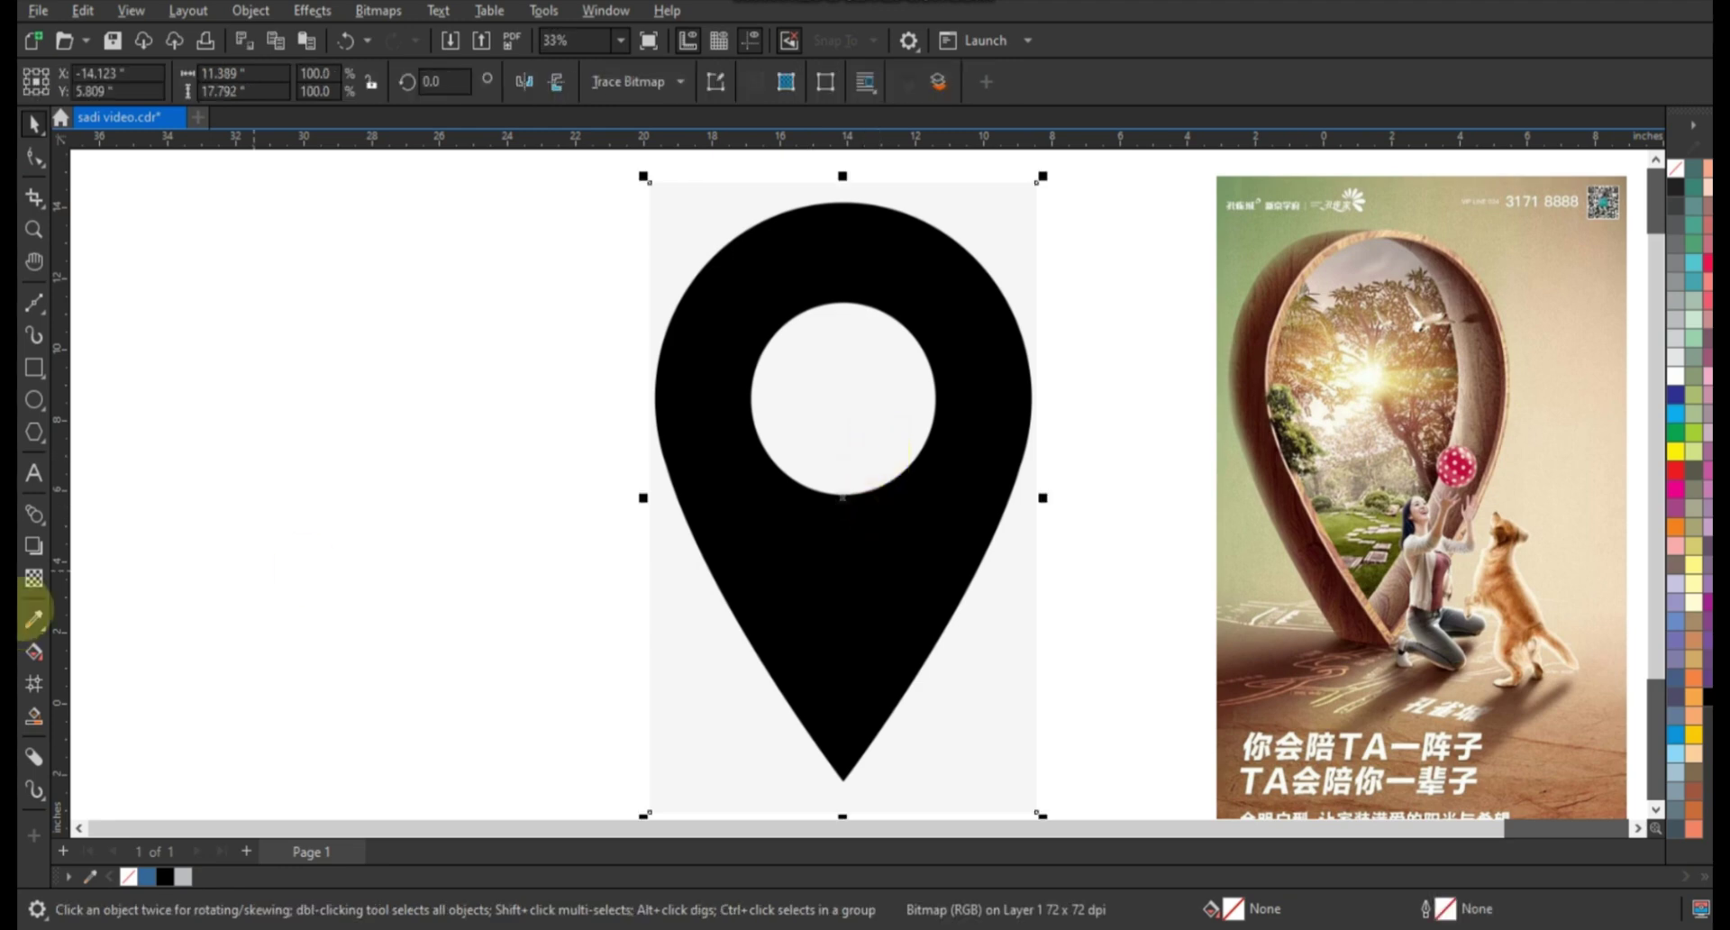
Apply uniform 60% transparency to the black pin bitmap.
click(34, 578)
scroll(792, 656, down, 1)
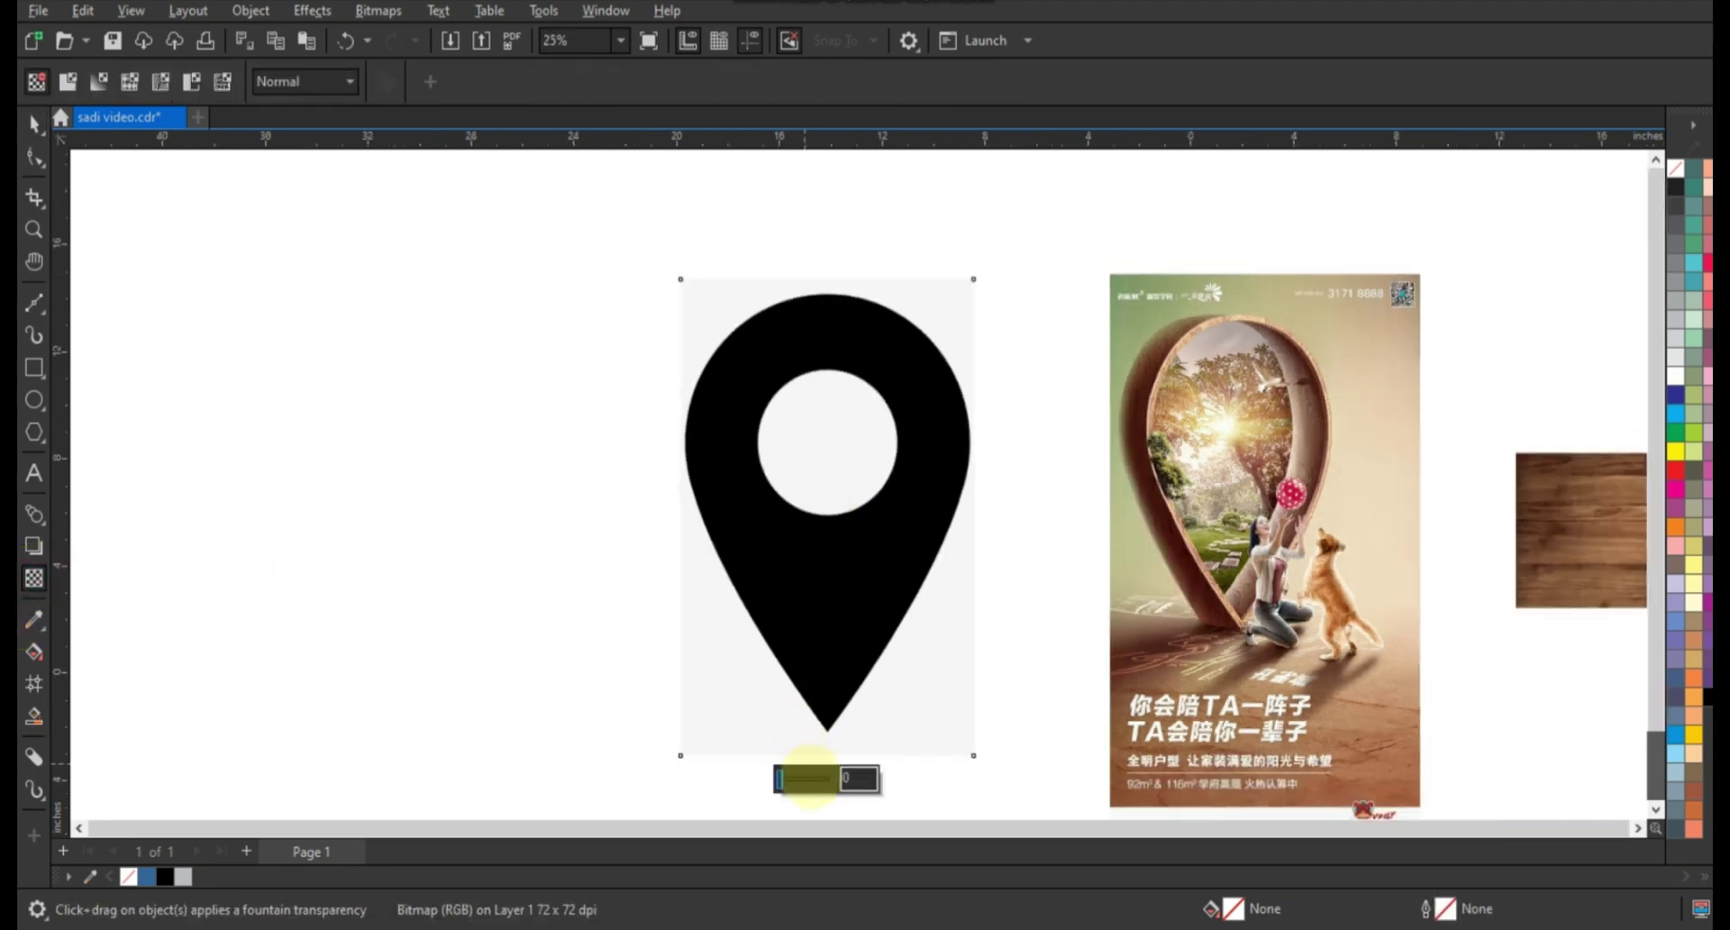
drag(805, 776, 814, 776)
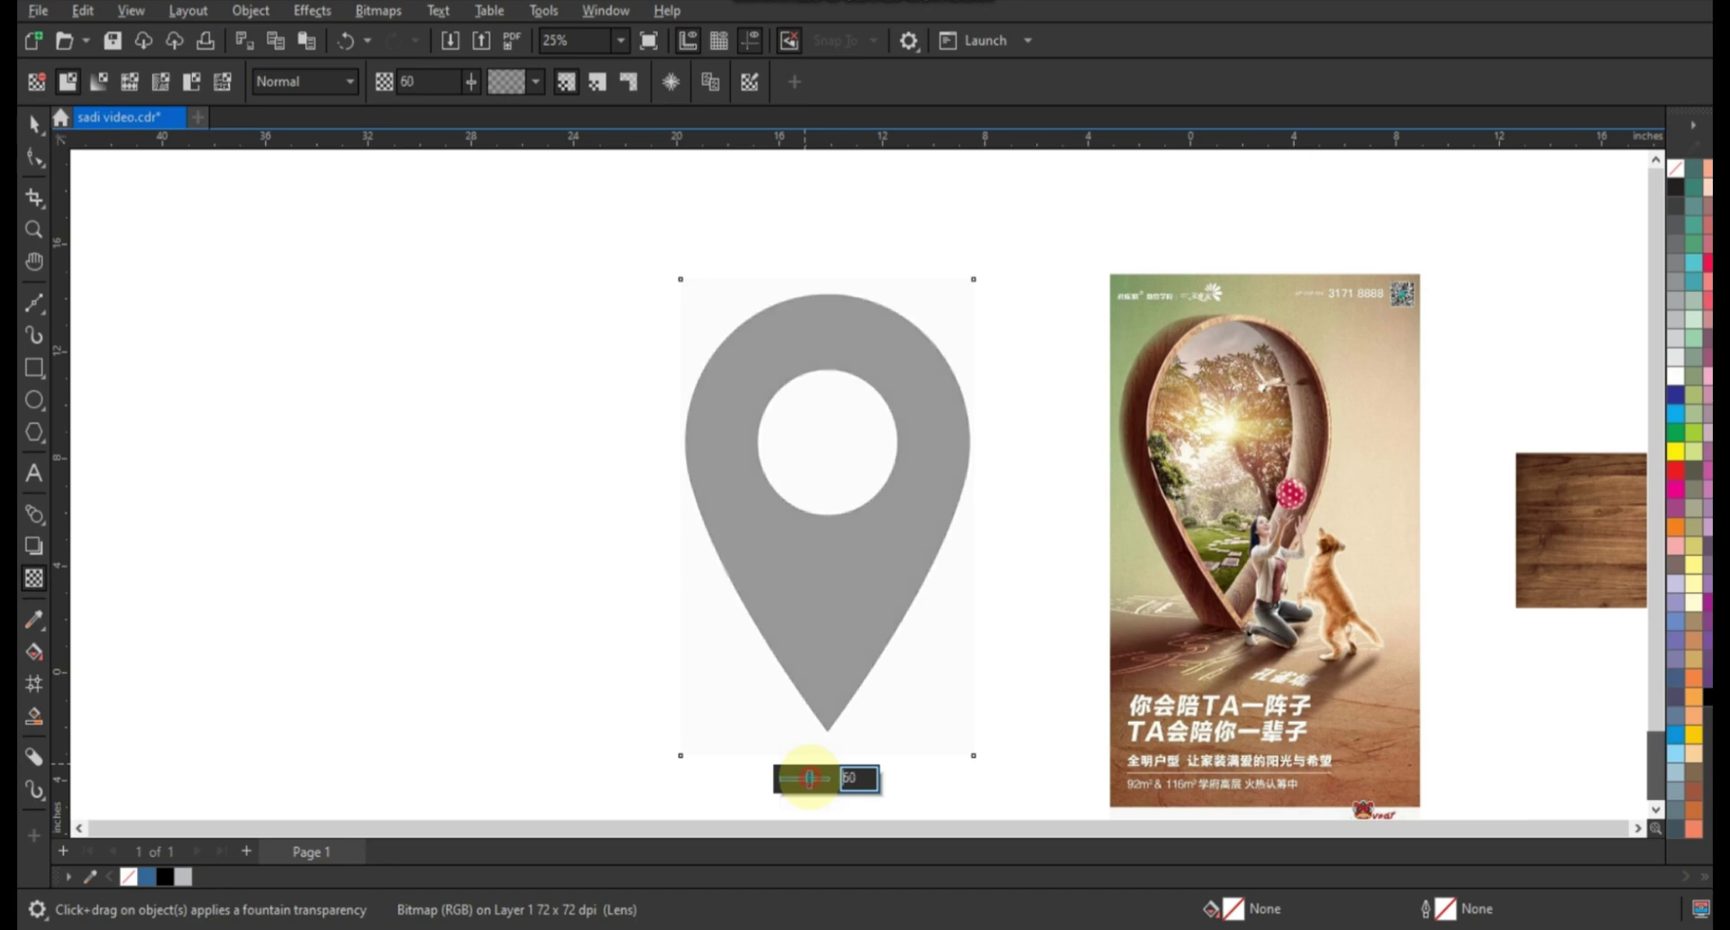
click(35, 399)
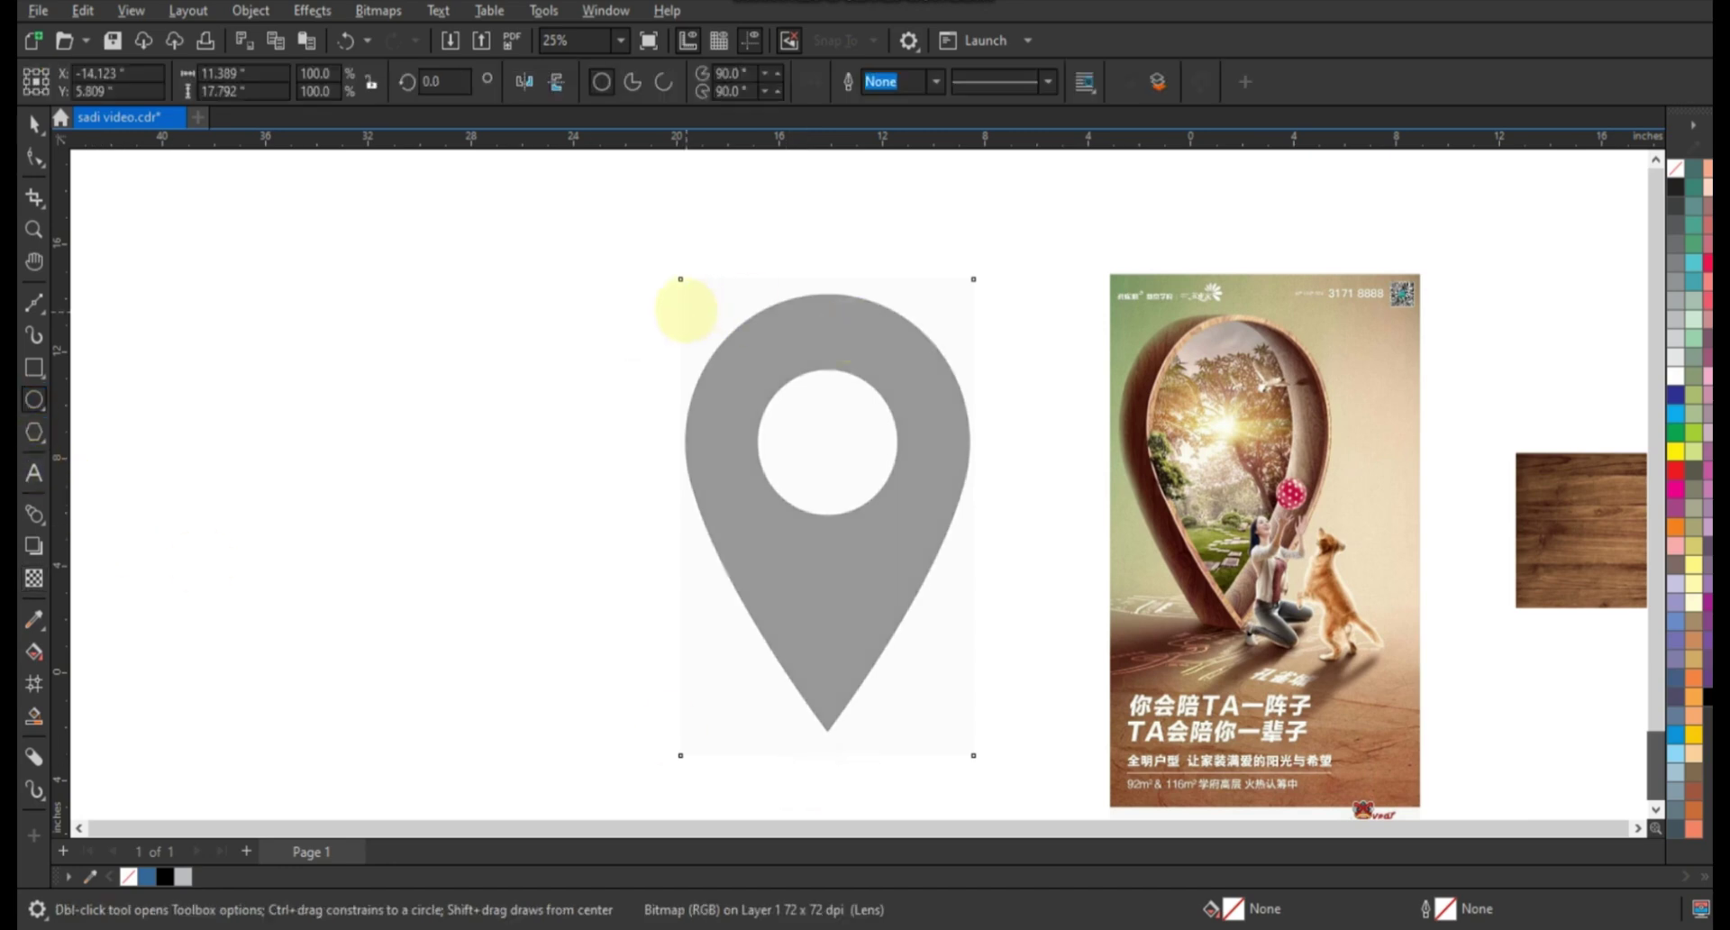
Draw a circle over the pin's round head with a 10 pt outline.
drag(687, 309, 814, 609)
click(34, 123)
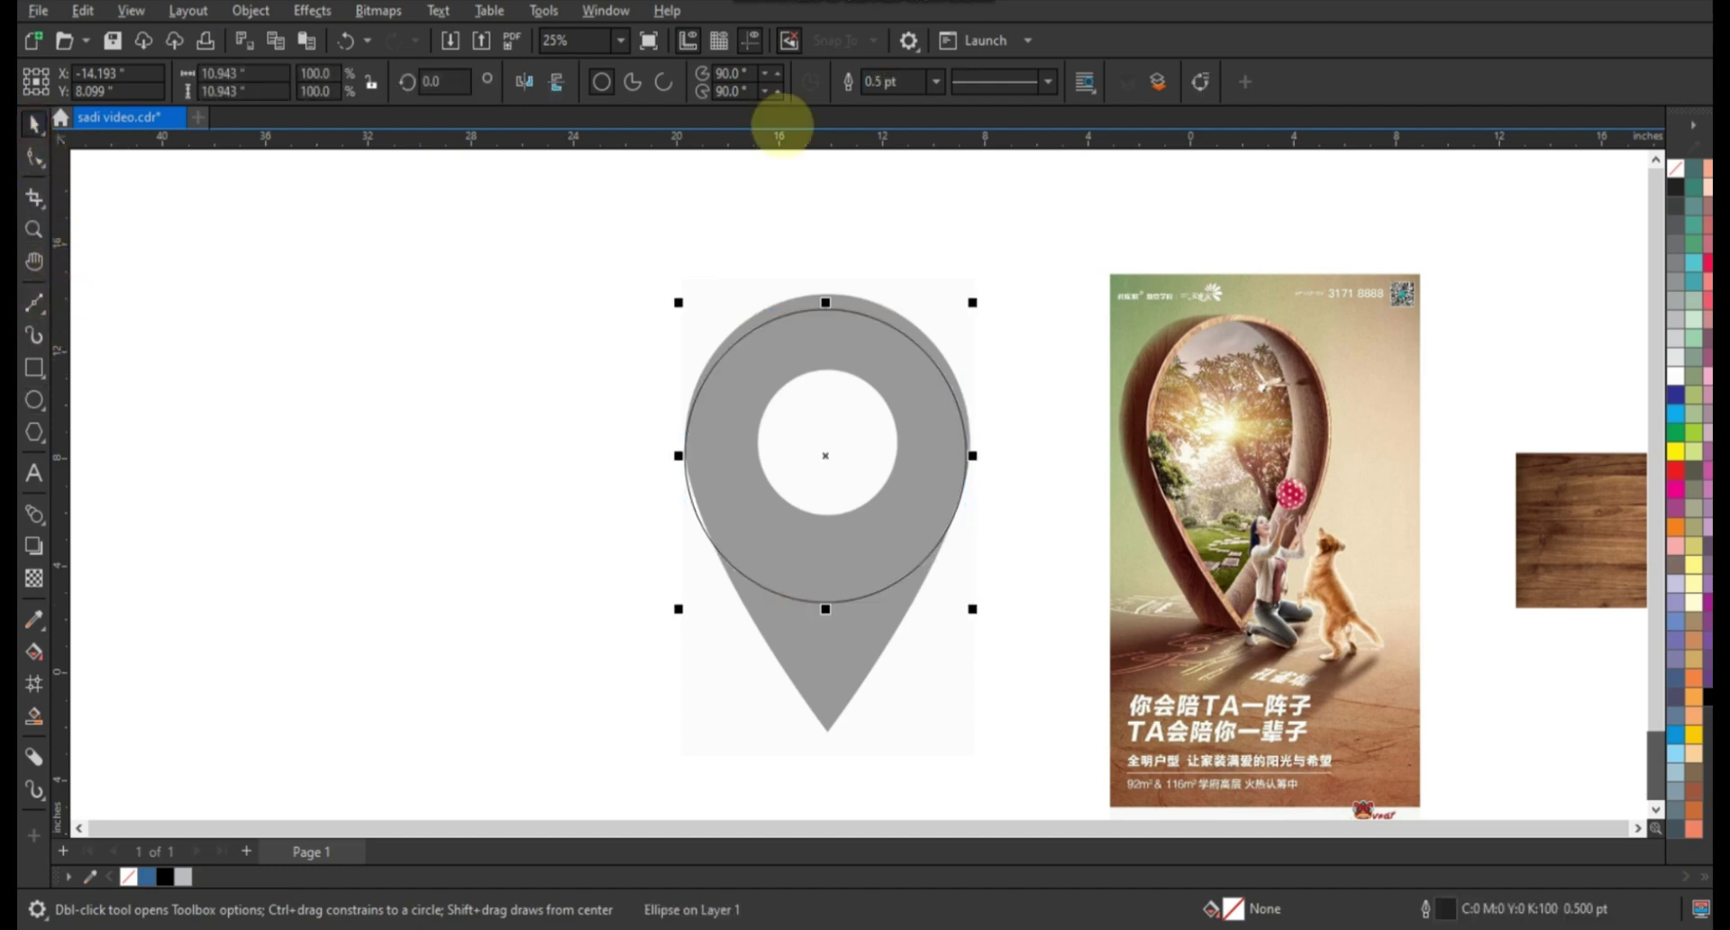
click(937, 82)
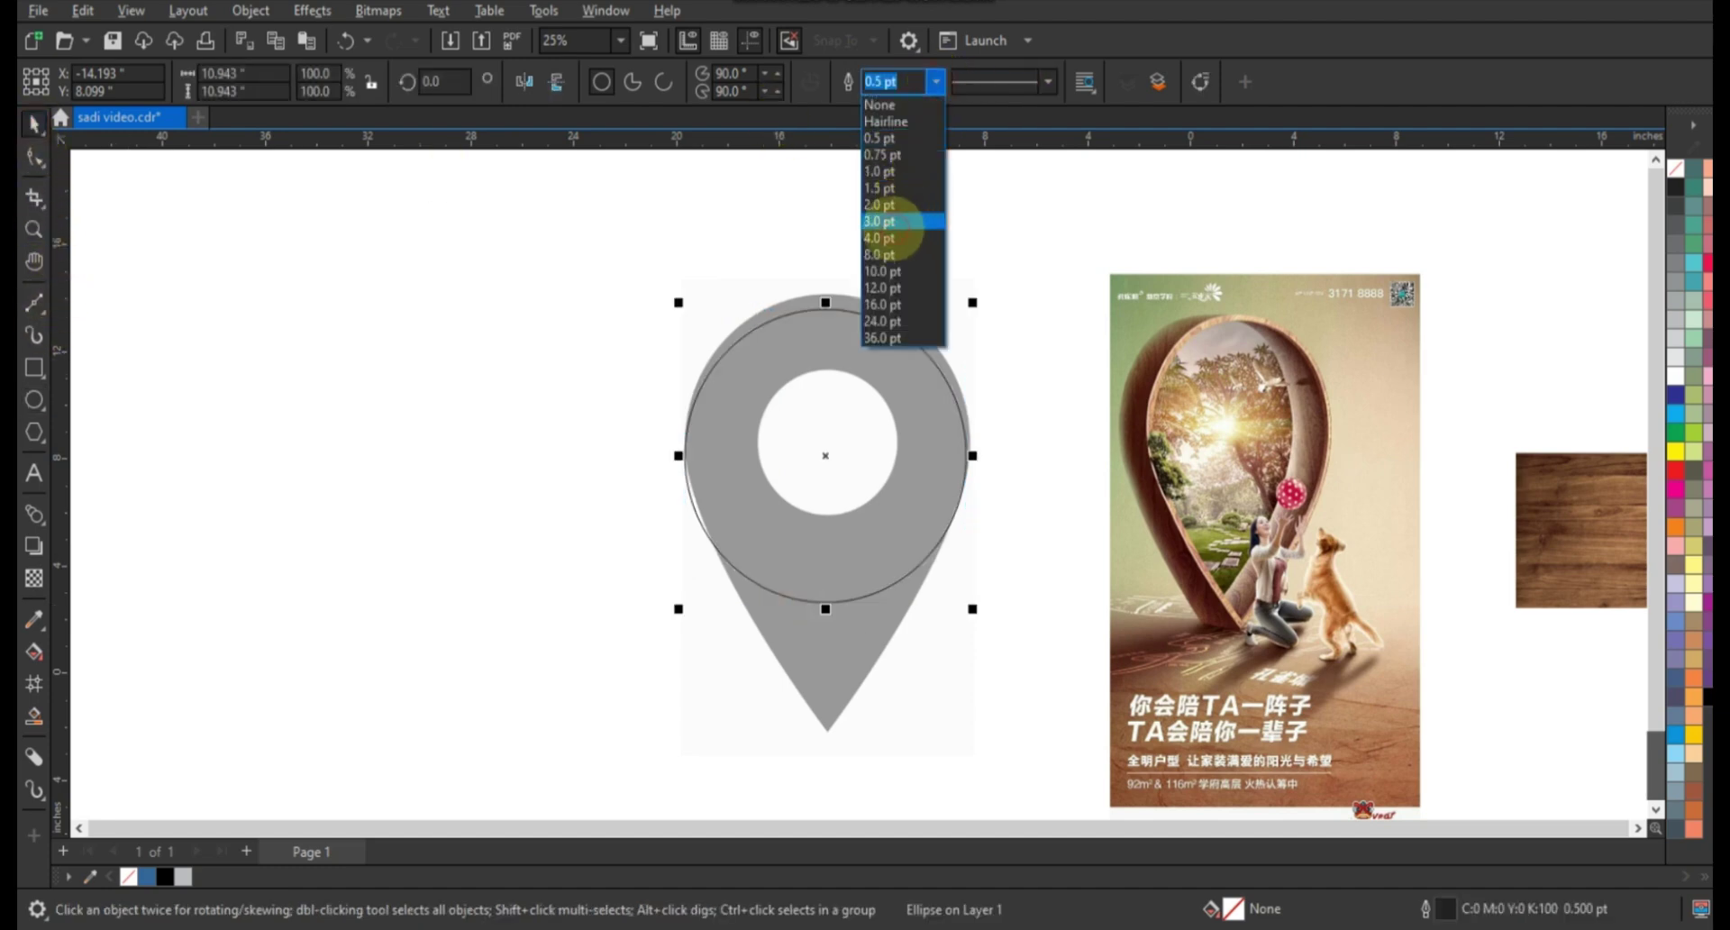
click(893, 221)
click(938, 82)
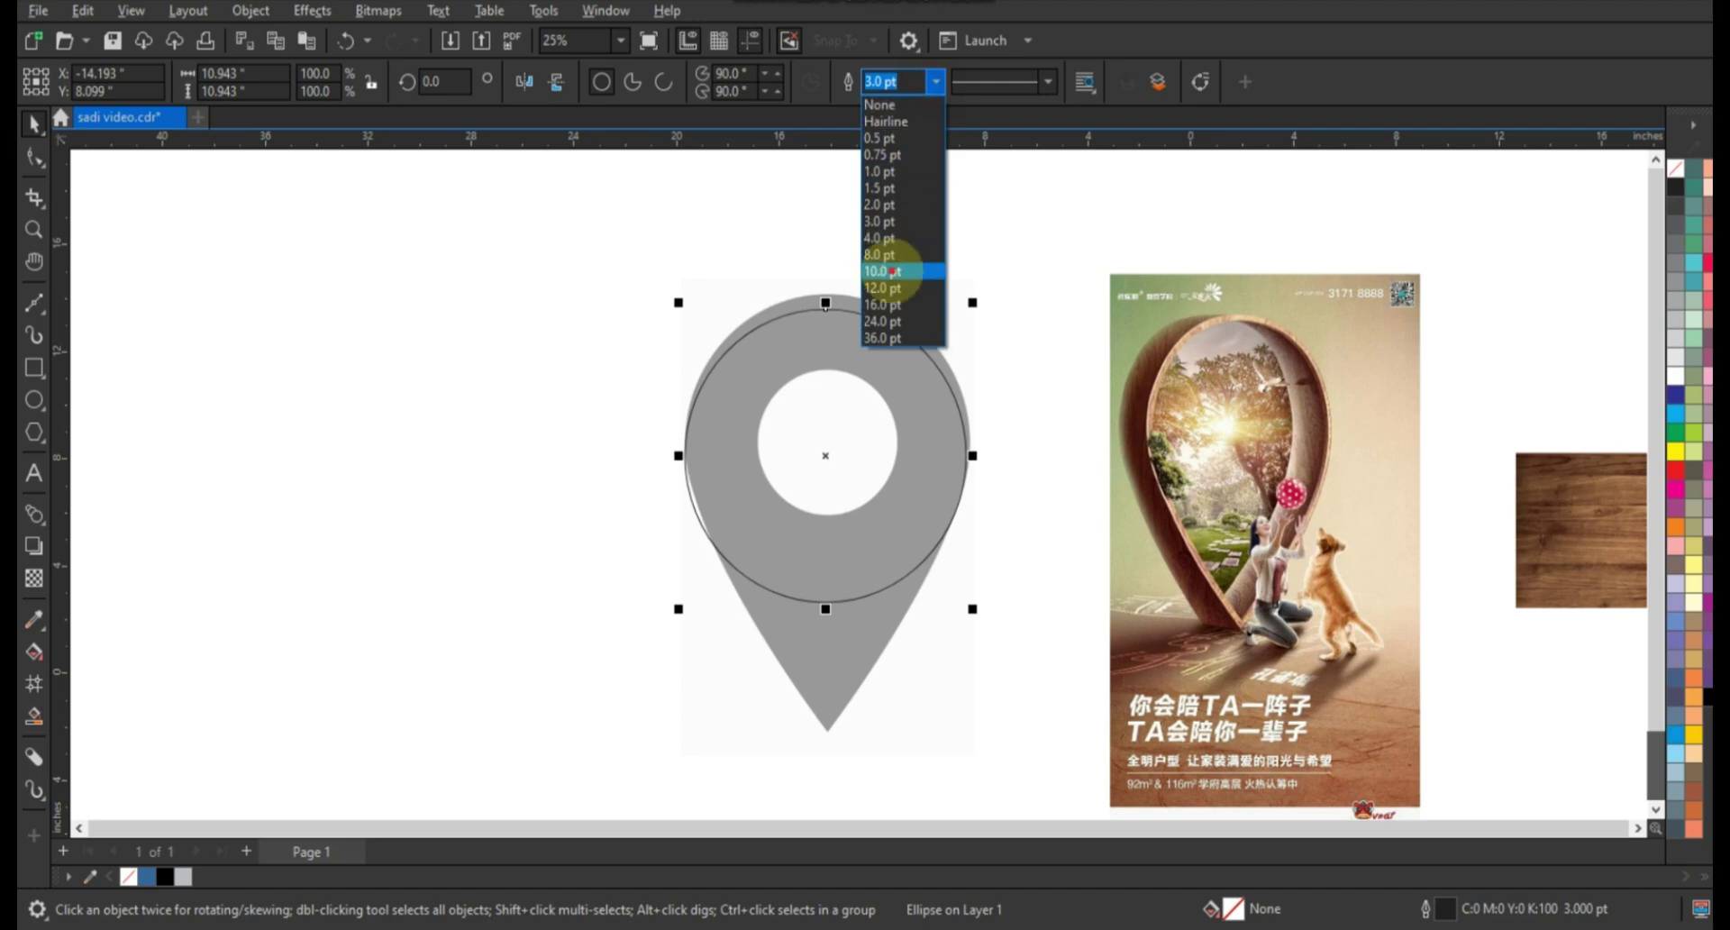
click(892, 271)
Nudge the circle up to fit the pin head, then zoom onto the pin's point.
click(34, 230)
drag(582, 242, 1120, 762)
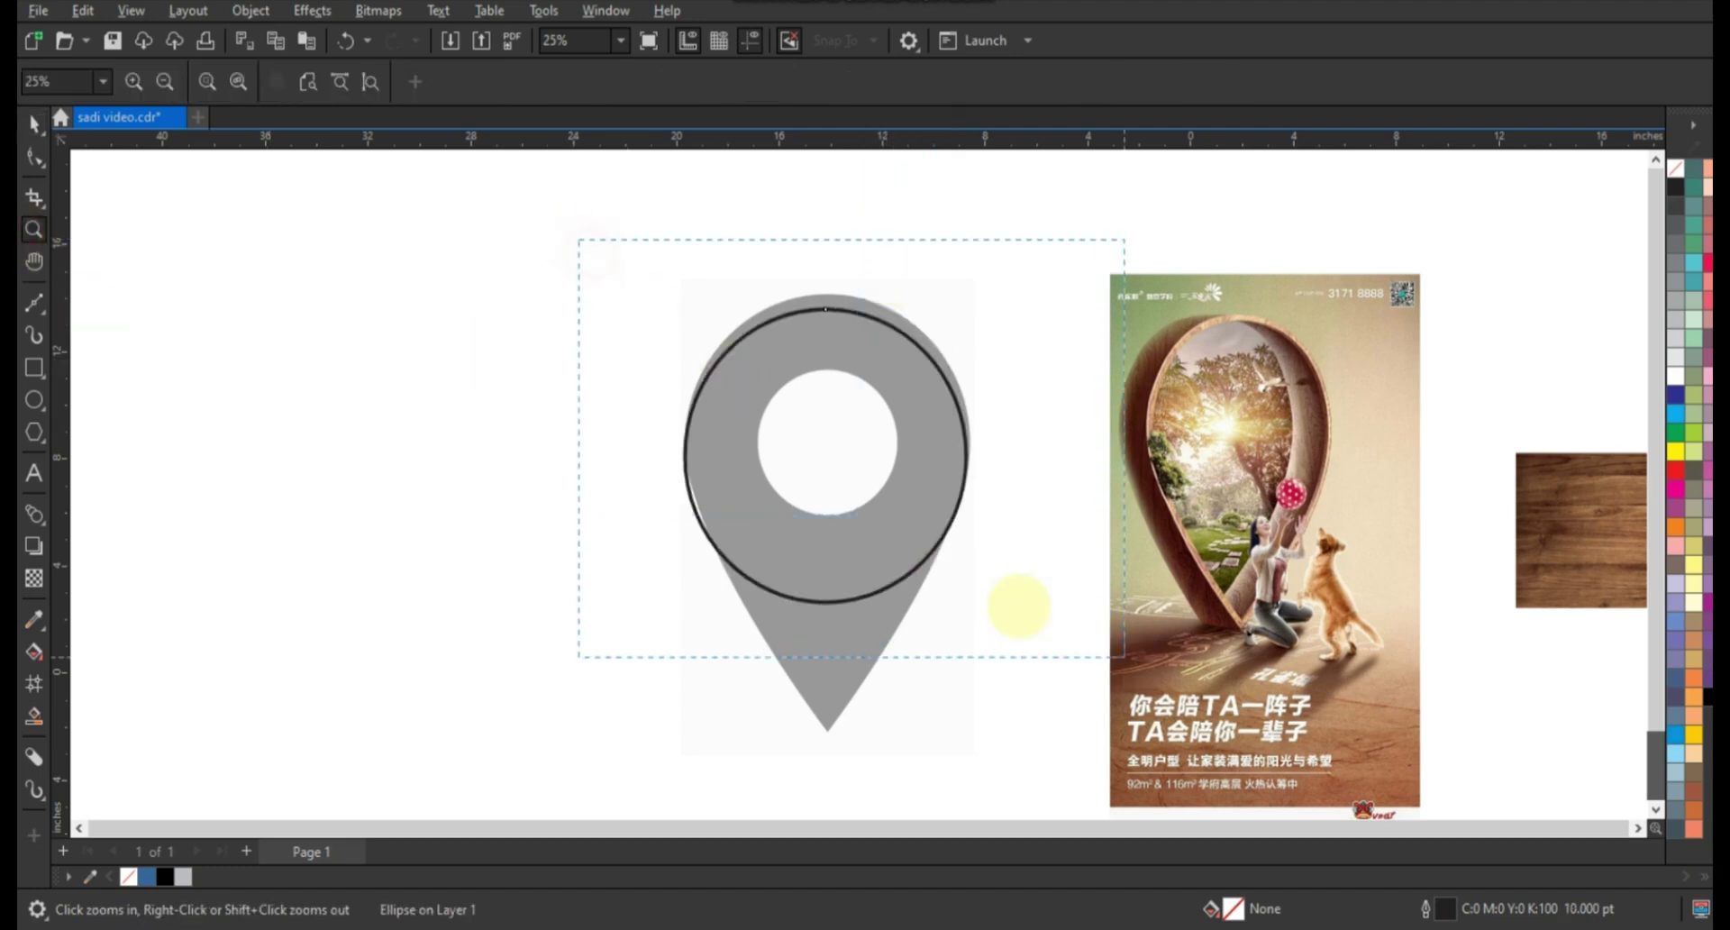
click(32, 124)
click(838, 509)
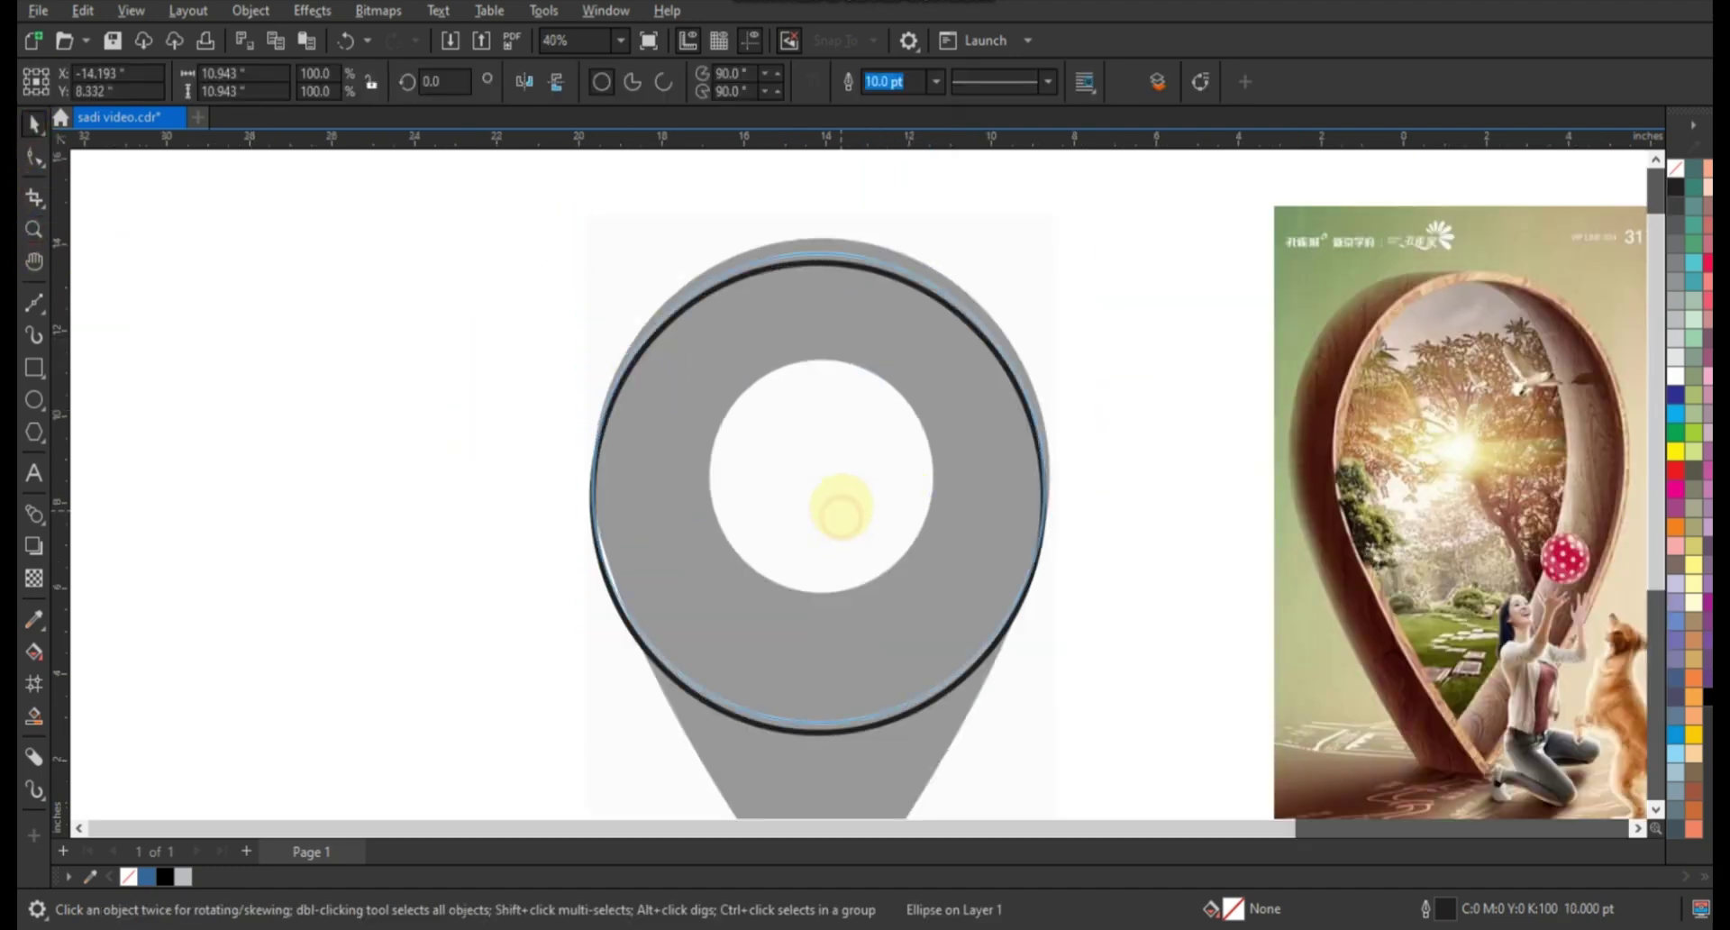
drag(846, 495, 842, 491)
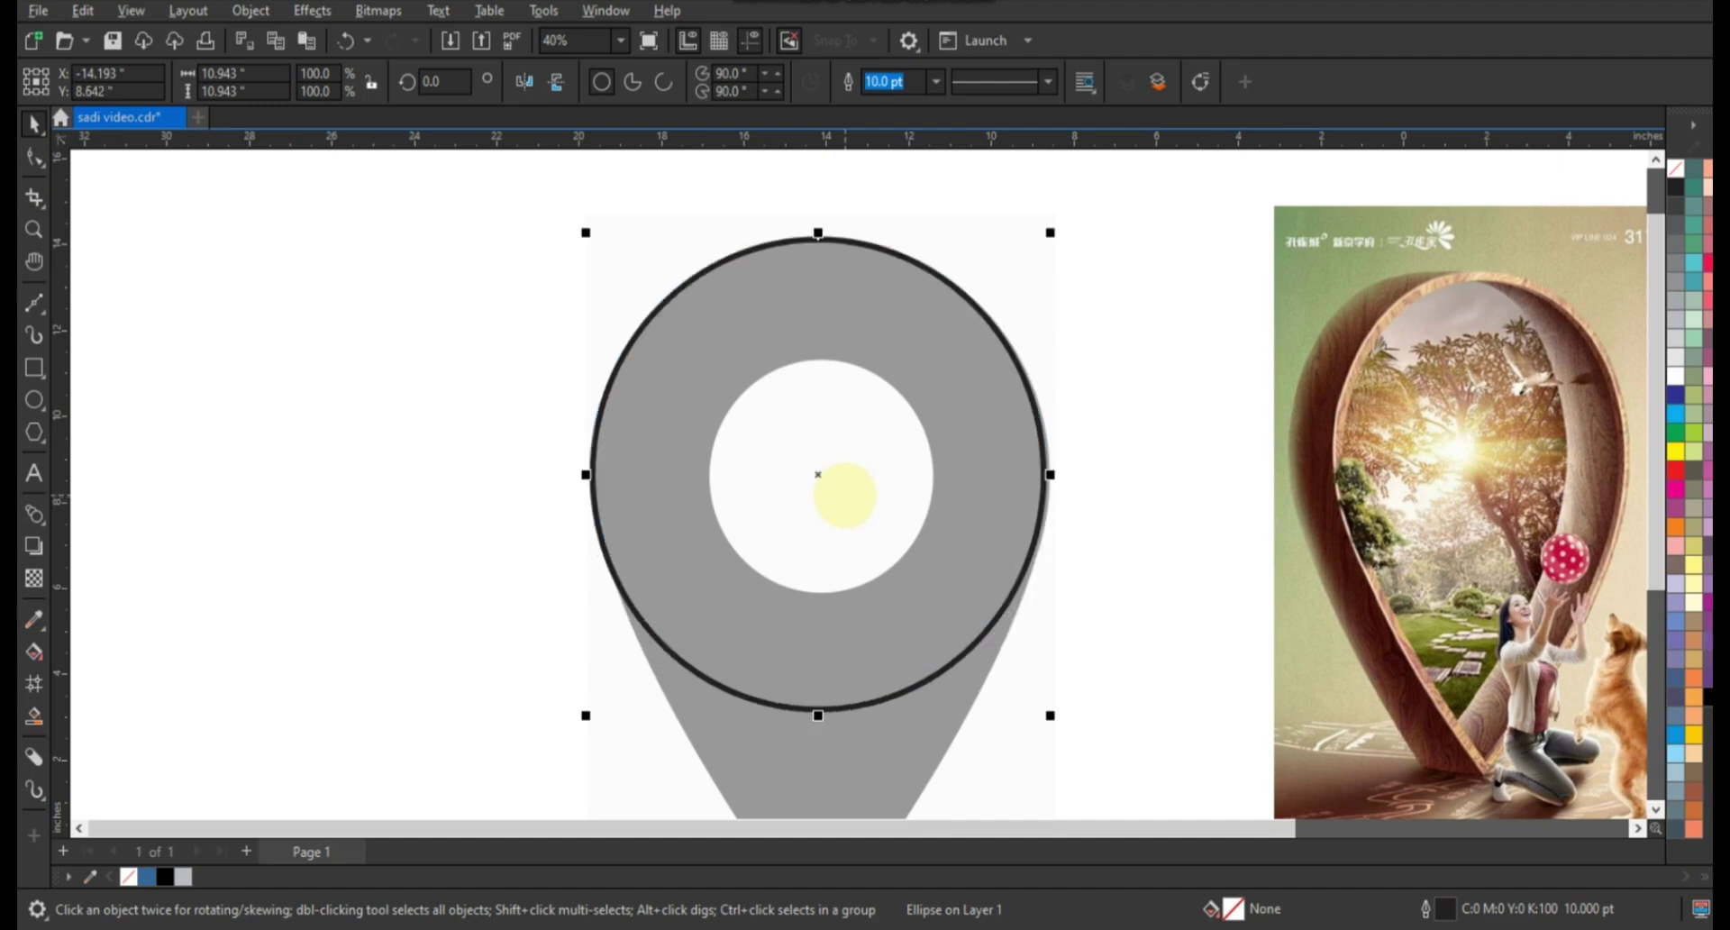
scroll(707, 464, down, 2)
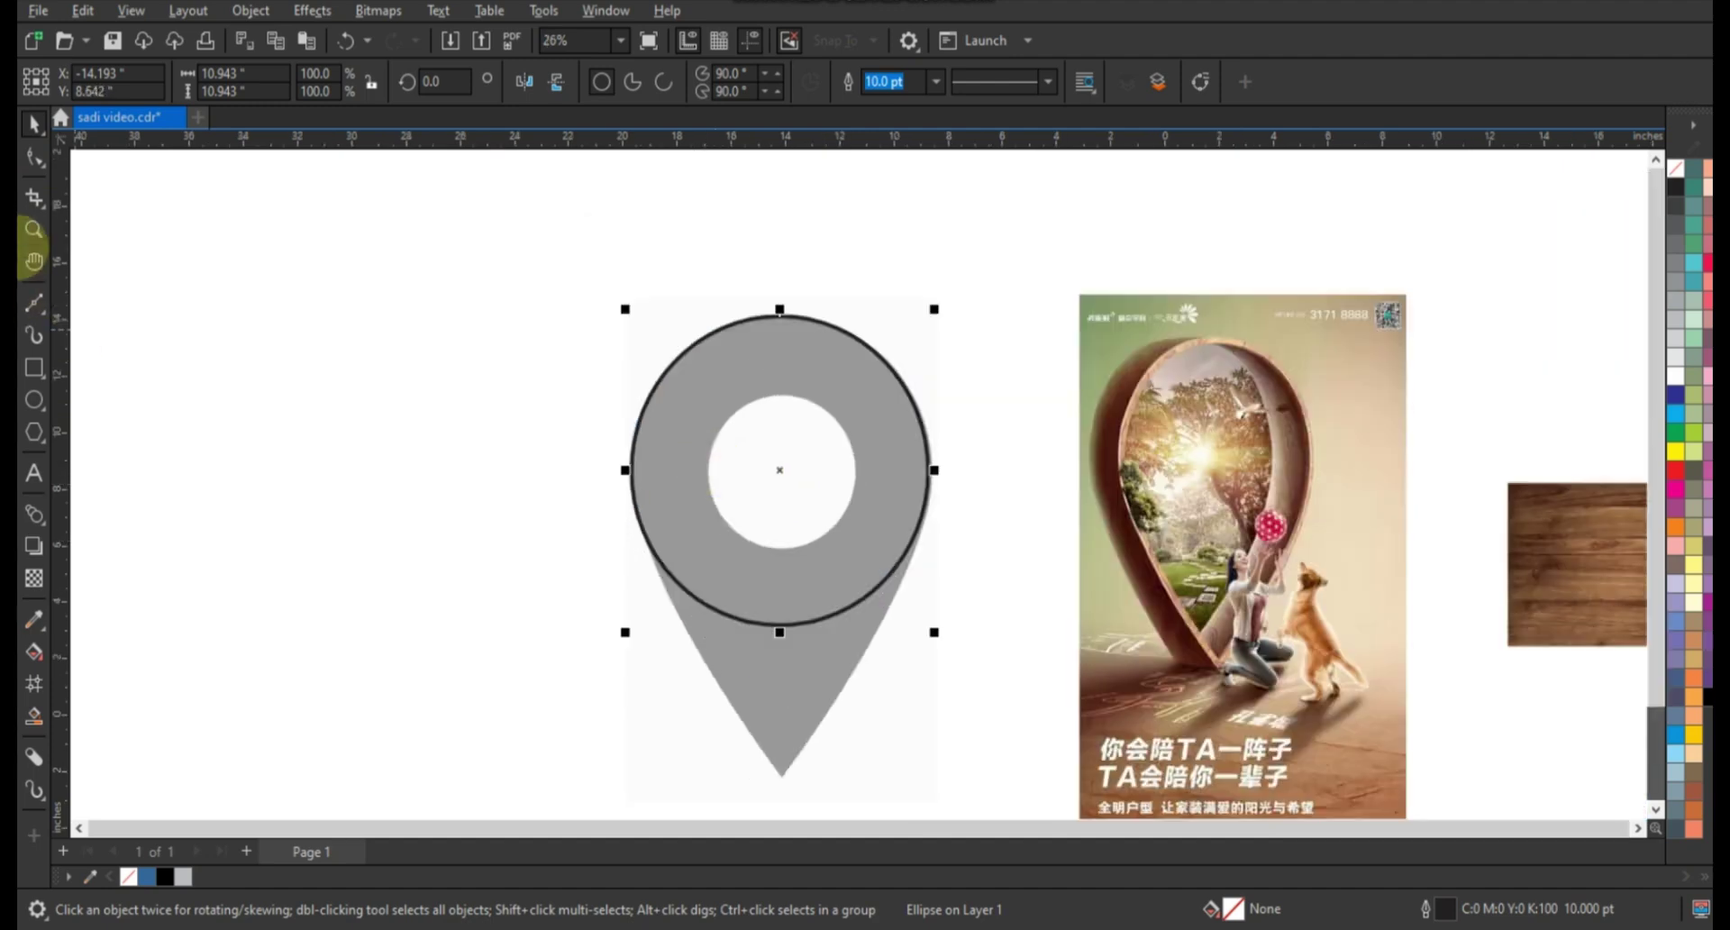
click(33, 229)
right_click(626, 453)
drag(640, 389, 942, 689)
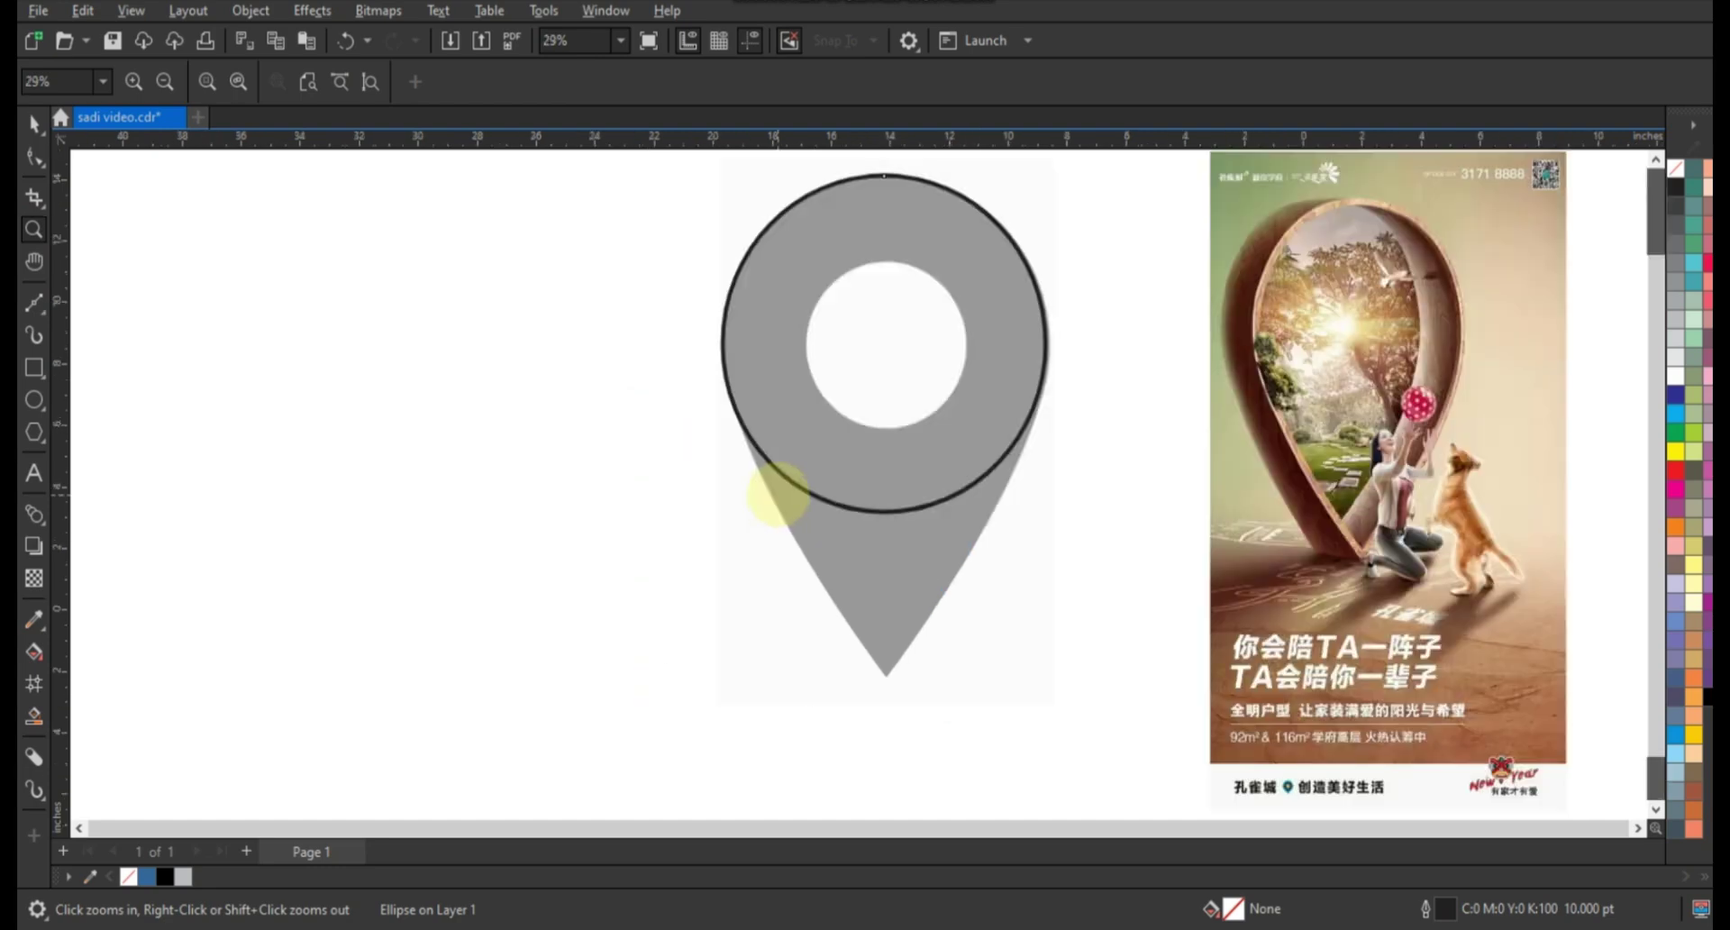
drag(644, 281, 1068, 708)
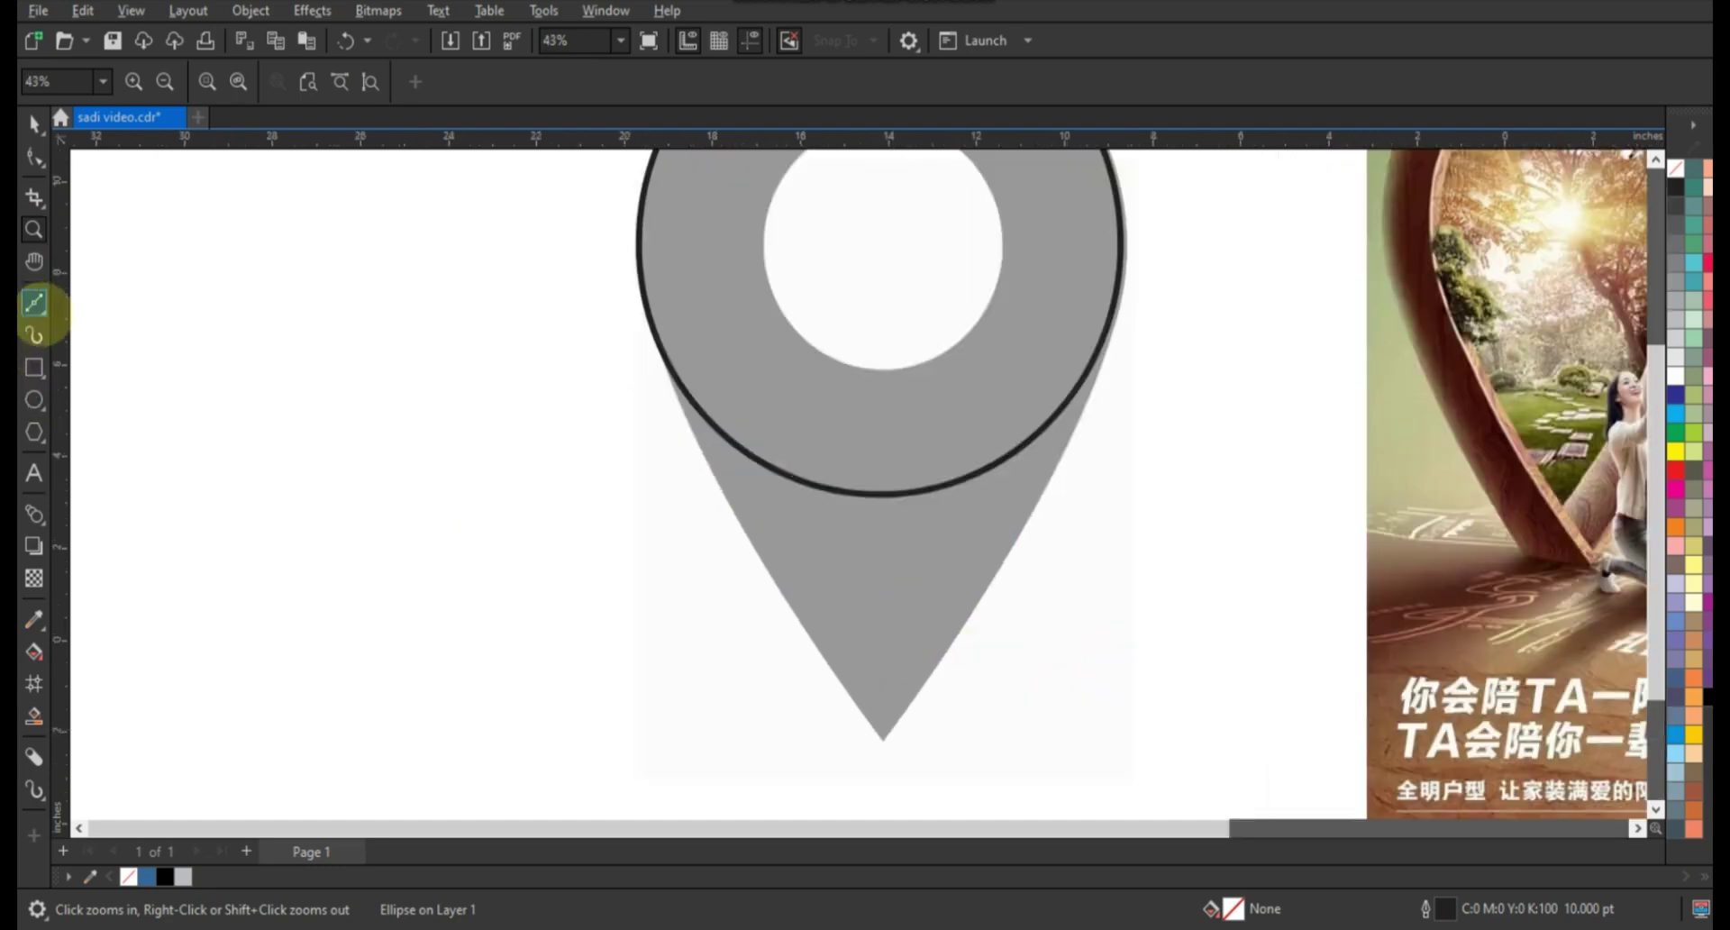
Make 8 pt the default outline width for the Freehand tool.
click(38, 311)
click(40, 314)
click(39, 312)
click(90, 328)
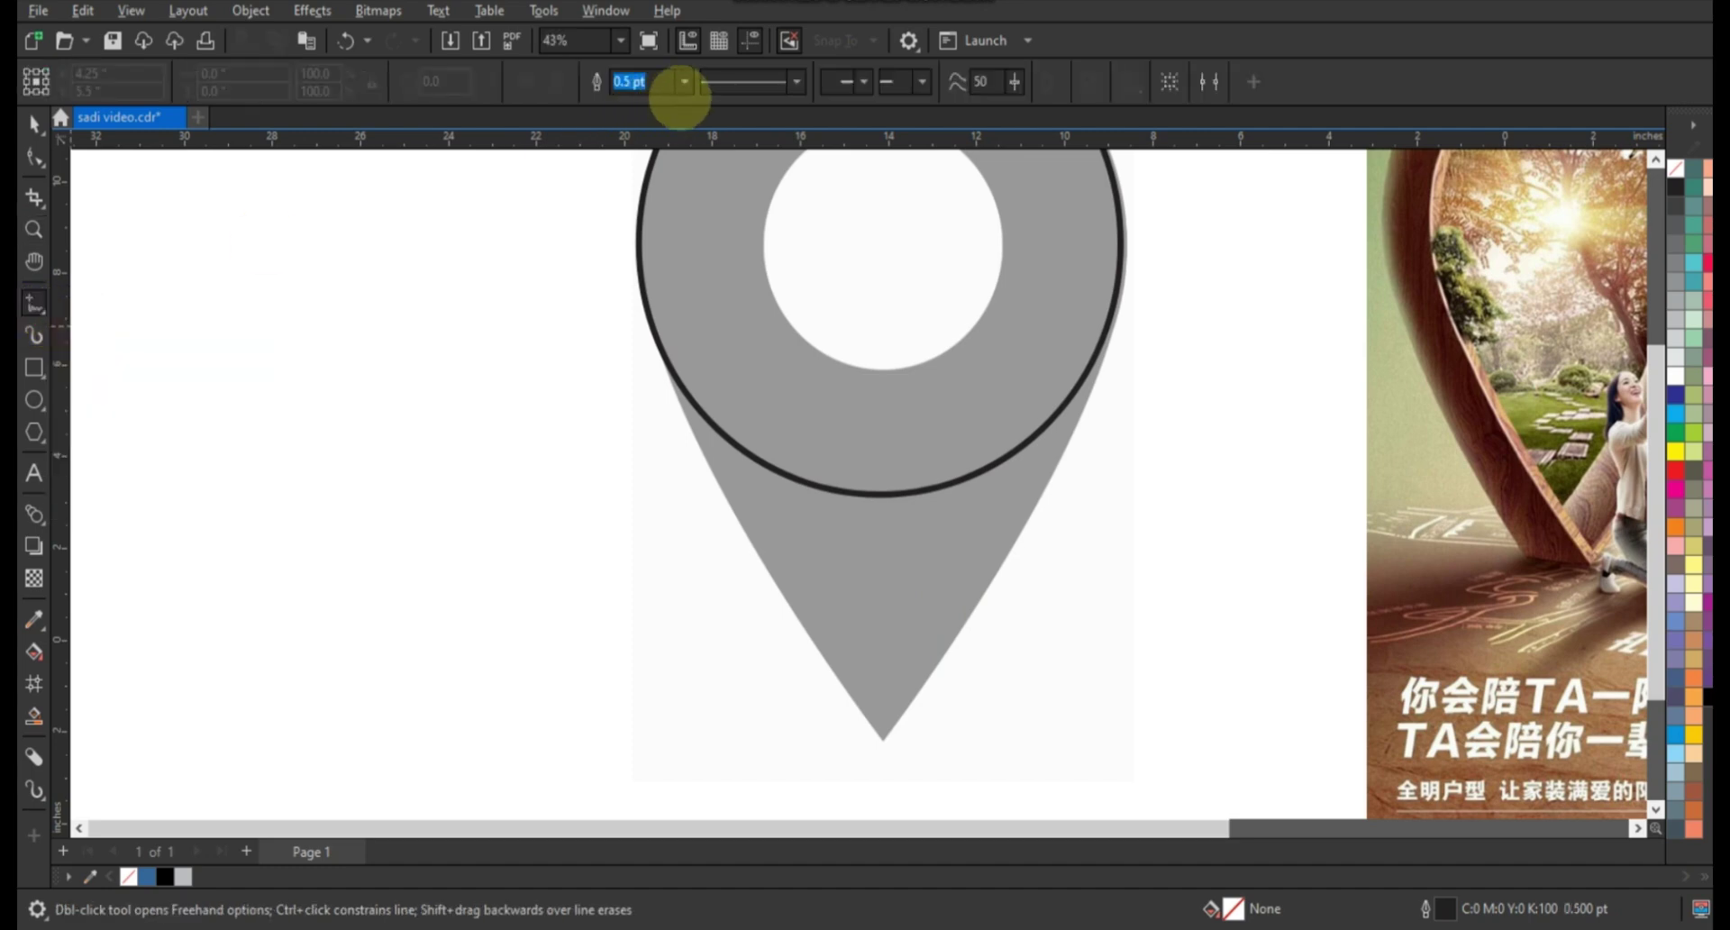
click(685, 81)
click(646, 256)
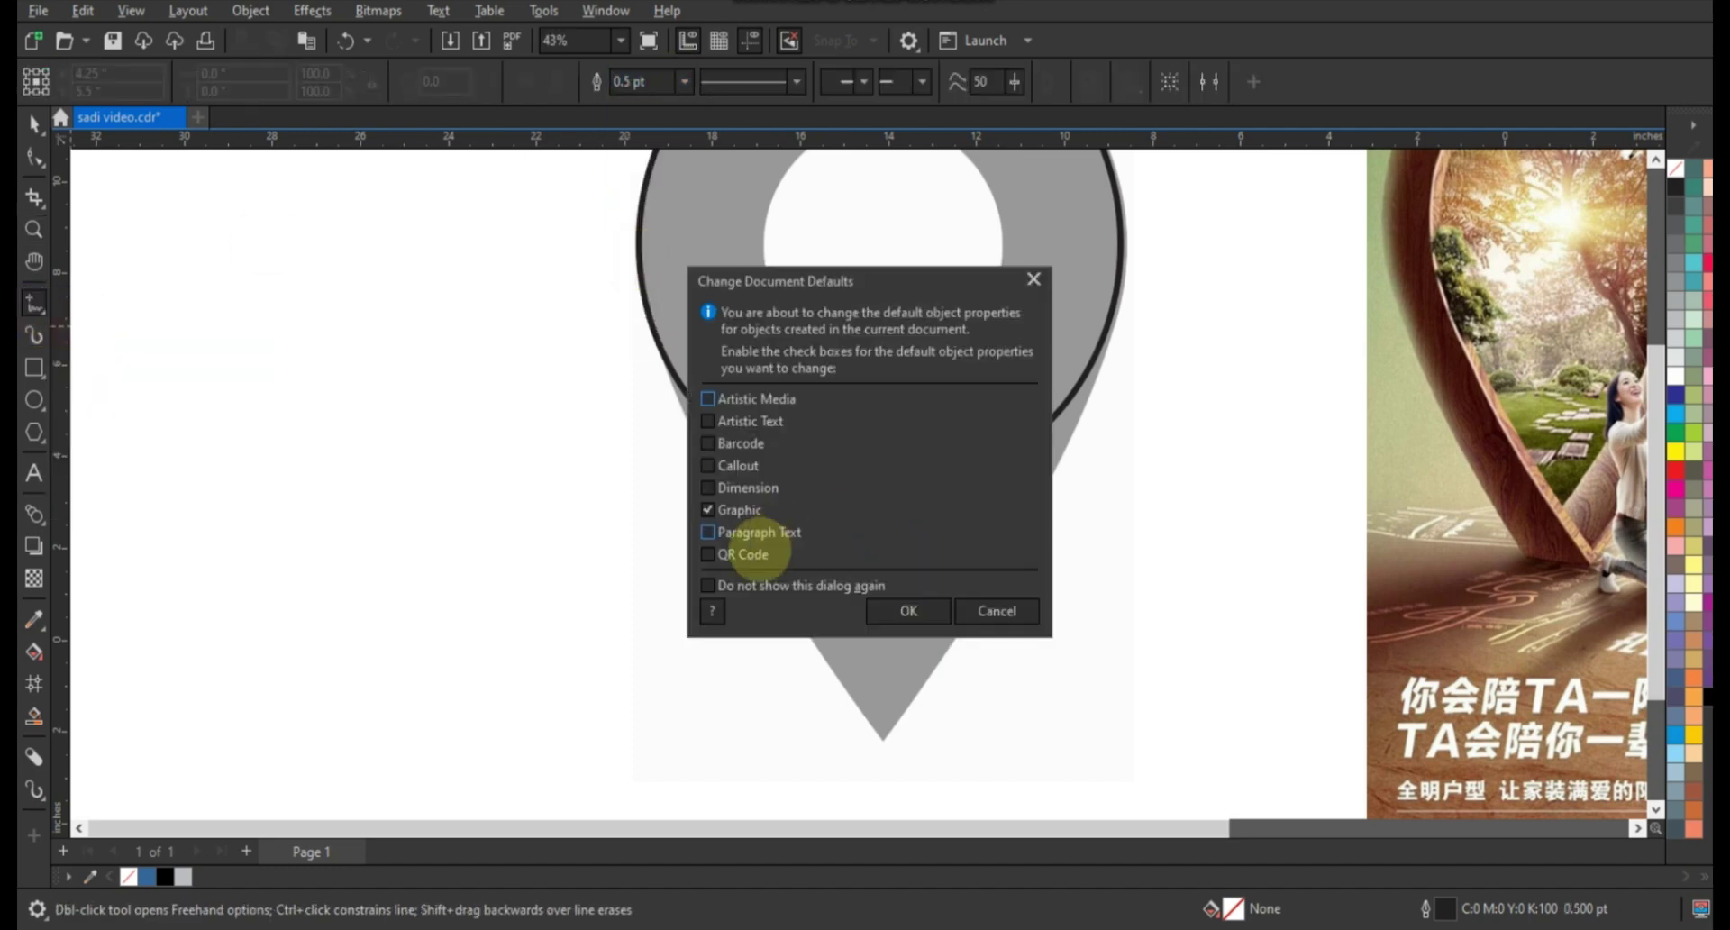
click(882, 613)
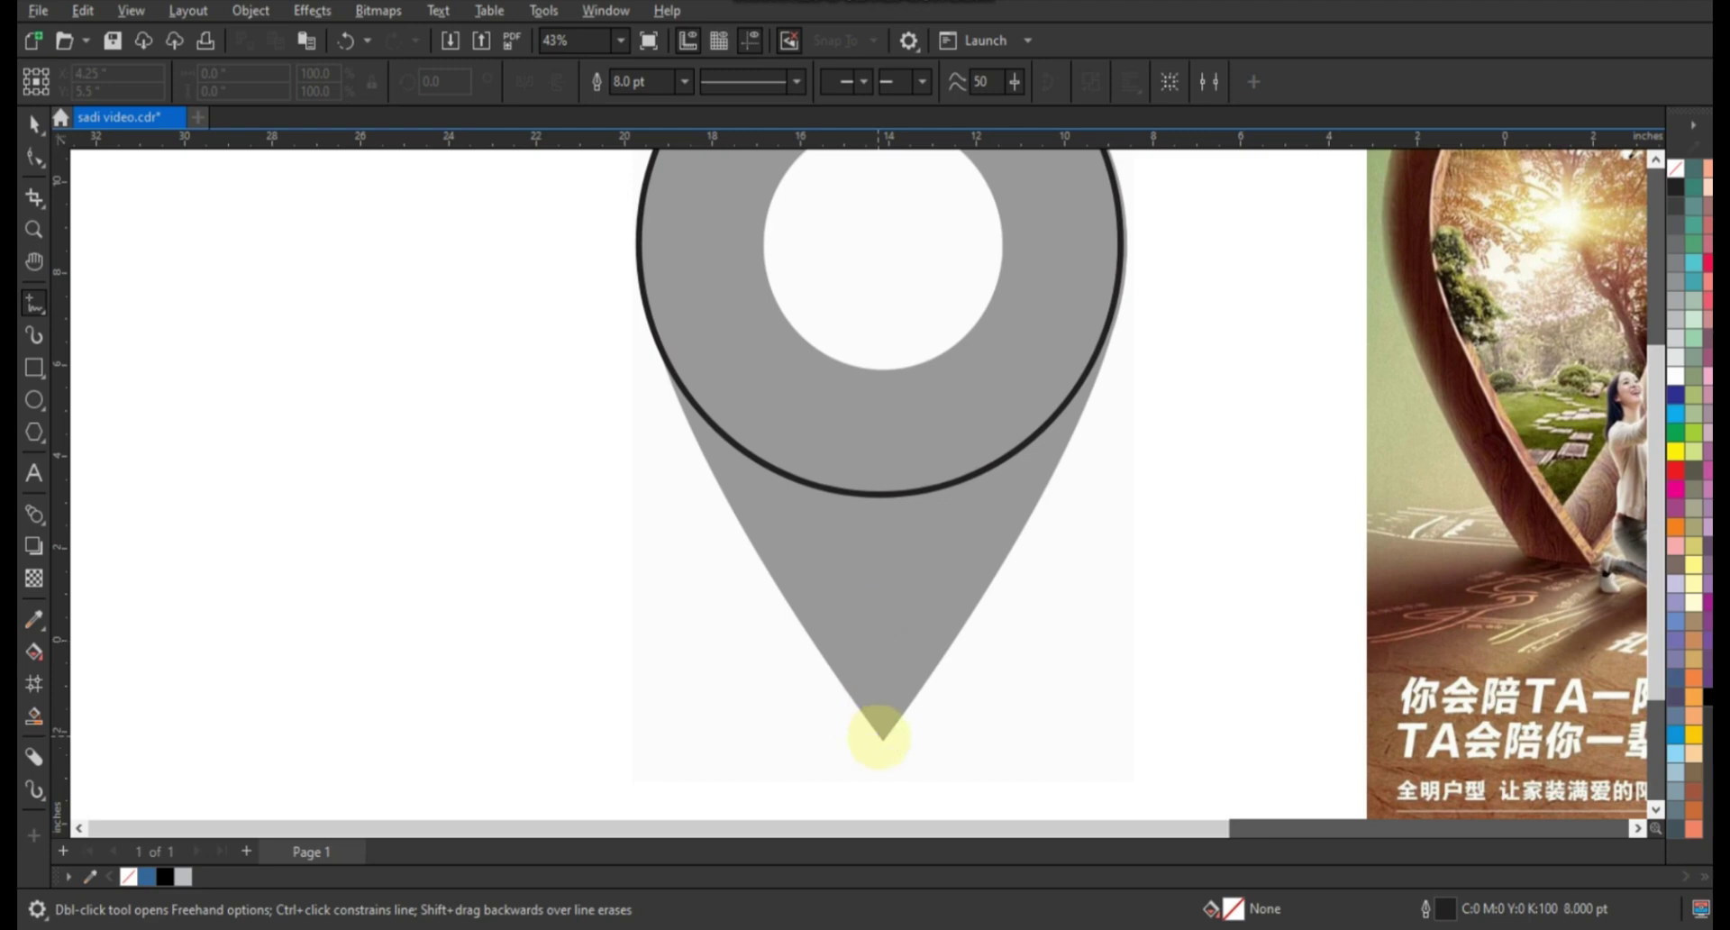
Draw the left side line from the pin tip to the circle and bend it slightly.
click(883, 741)
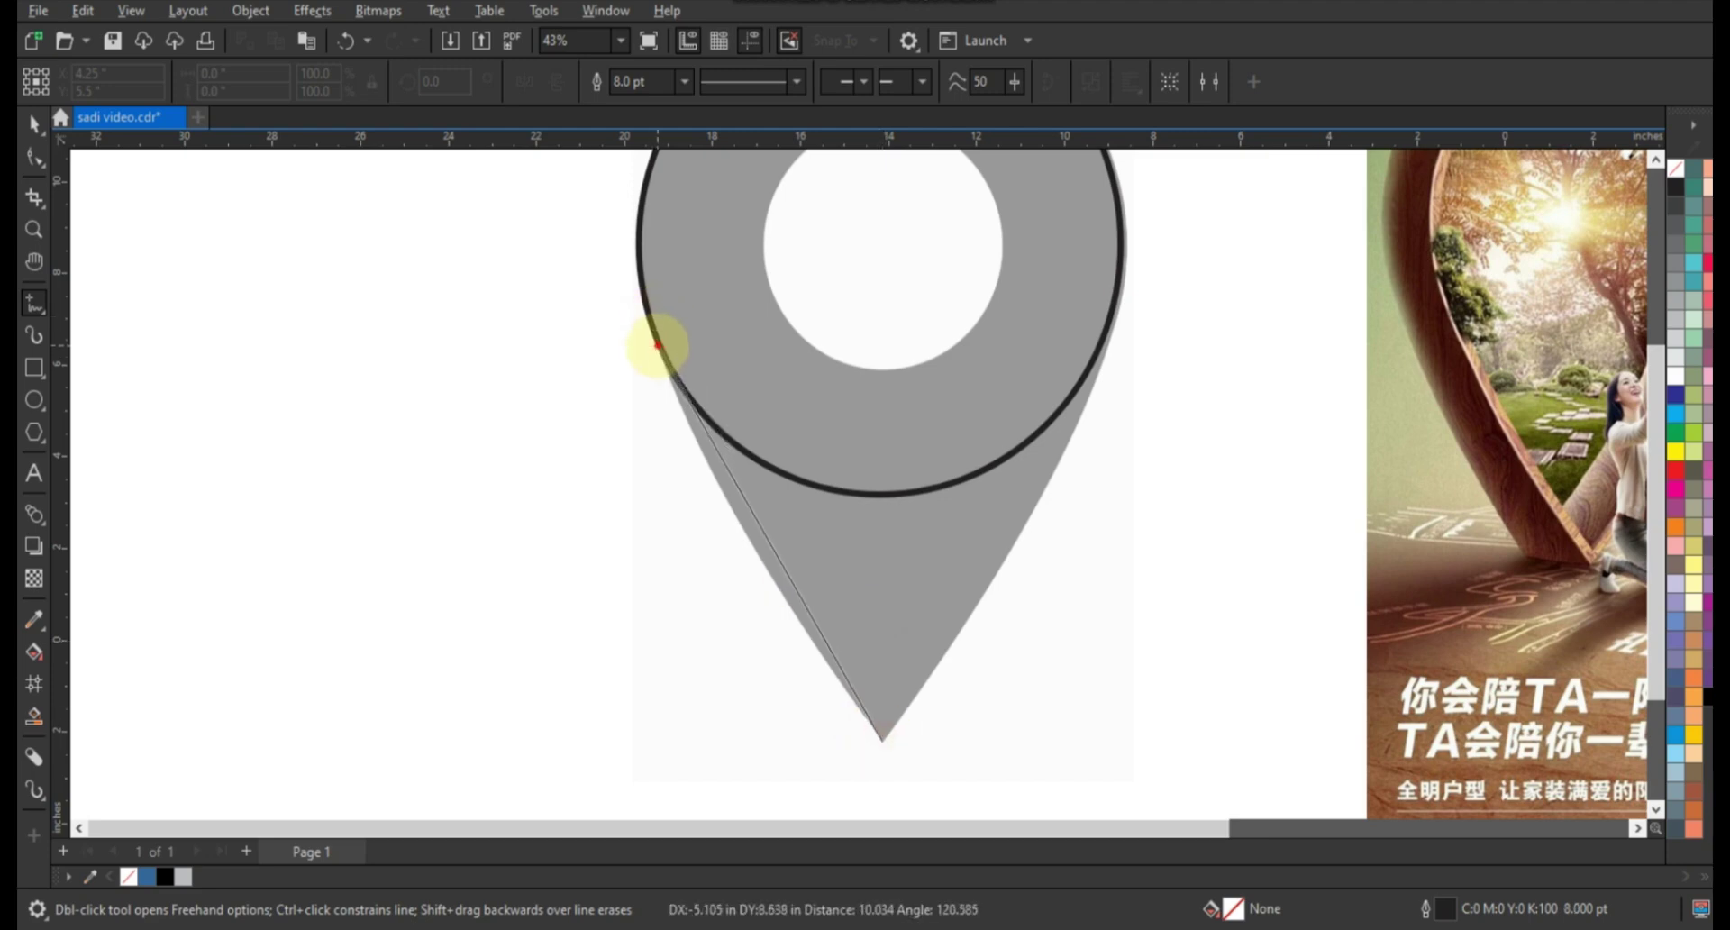
double_click(658, 345)
click(667, 273)
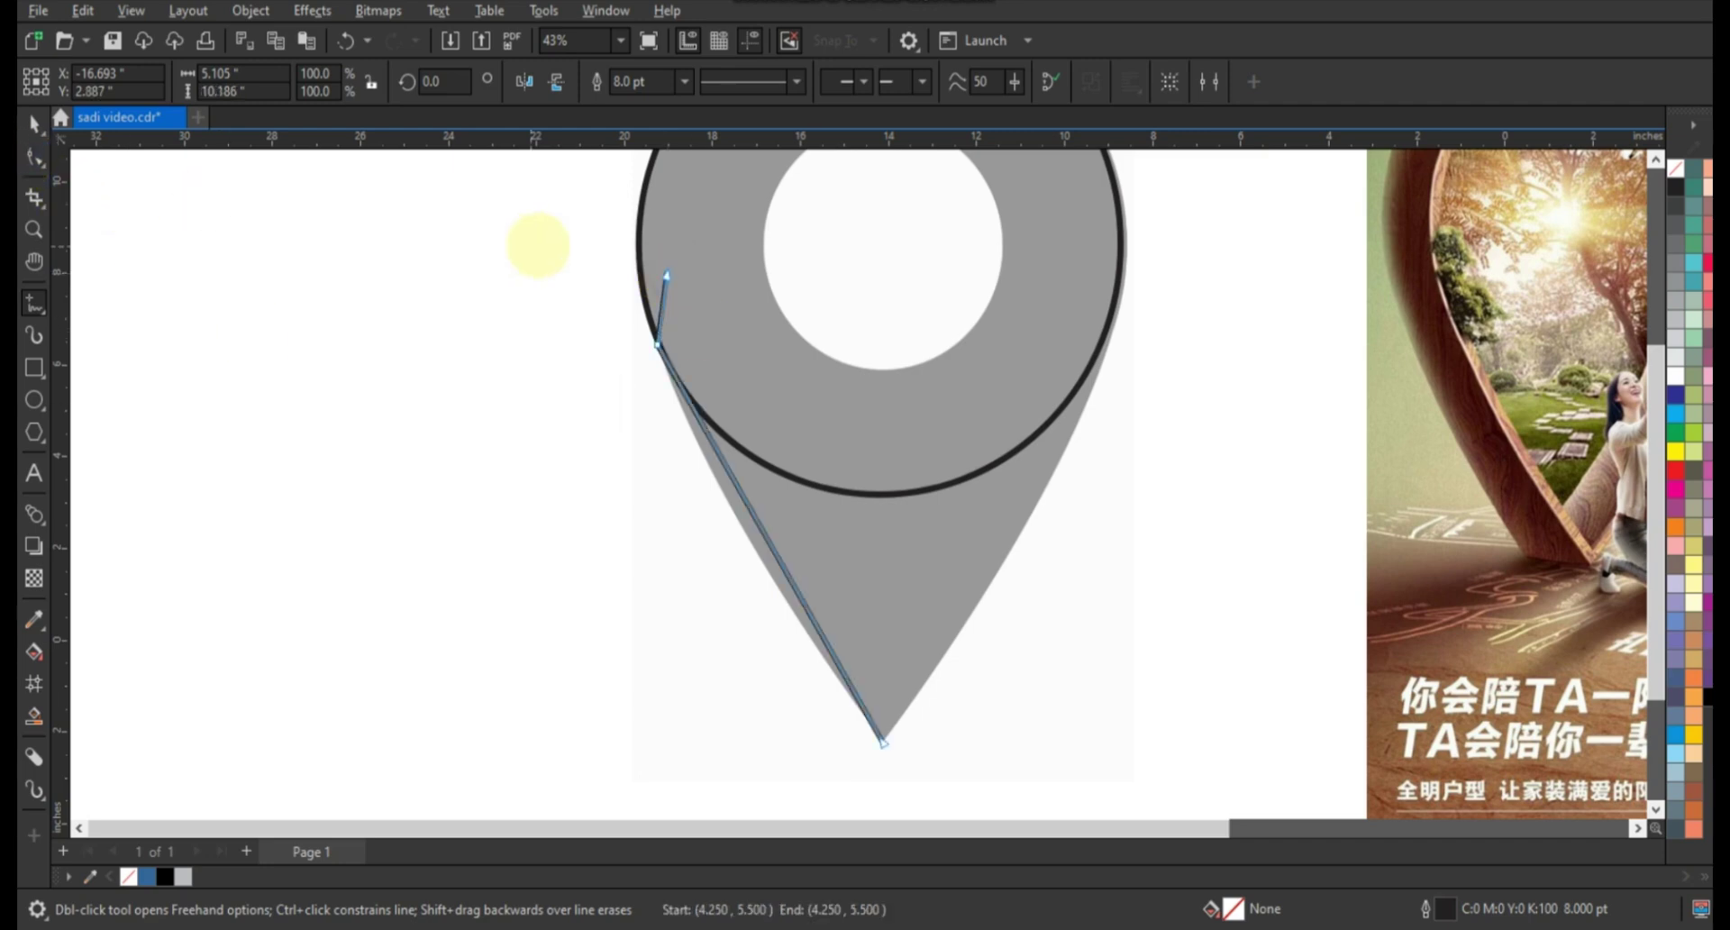
drag(534, 244, 888, 741)
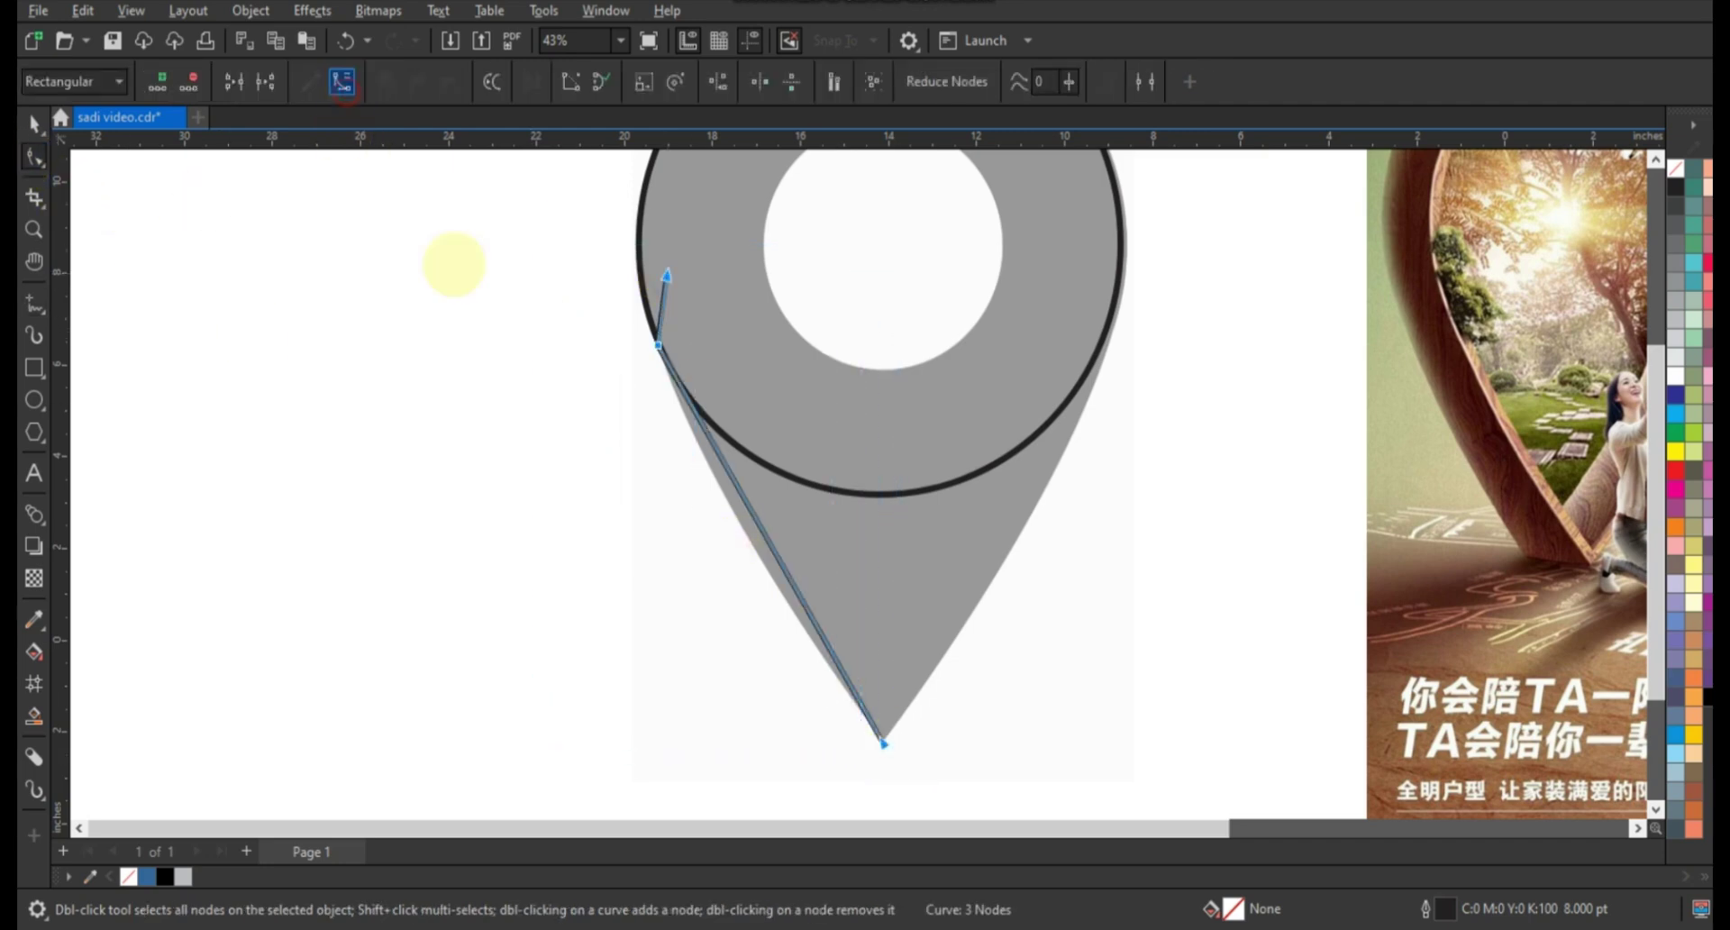
mouse_move(731, 480)
mouse_down()
mouse_move(707, 483)
mouse_move(929, 549)
mouse_up()
Combine both side lines into one curve and join their nodes at the tip.
click(35, 123)
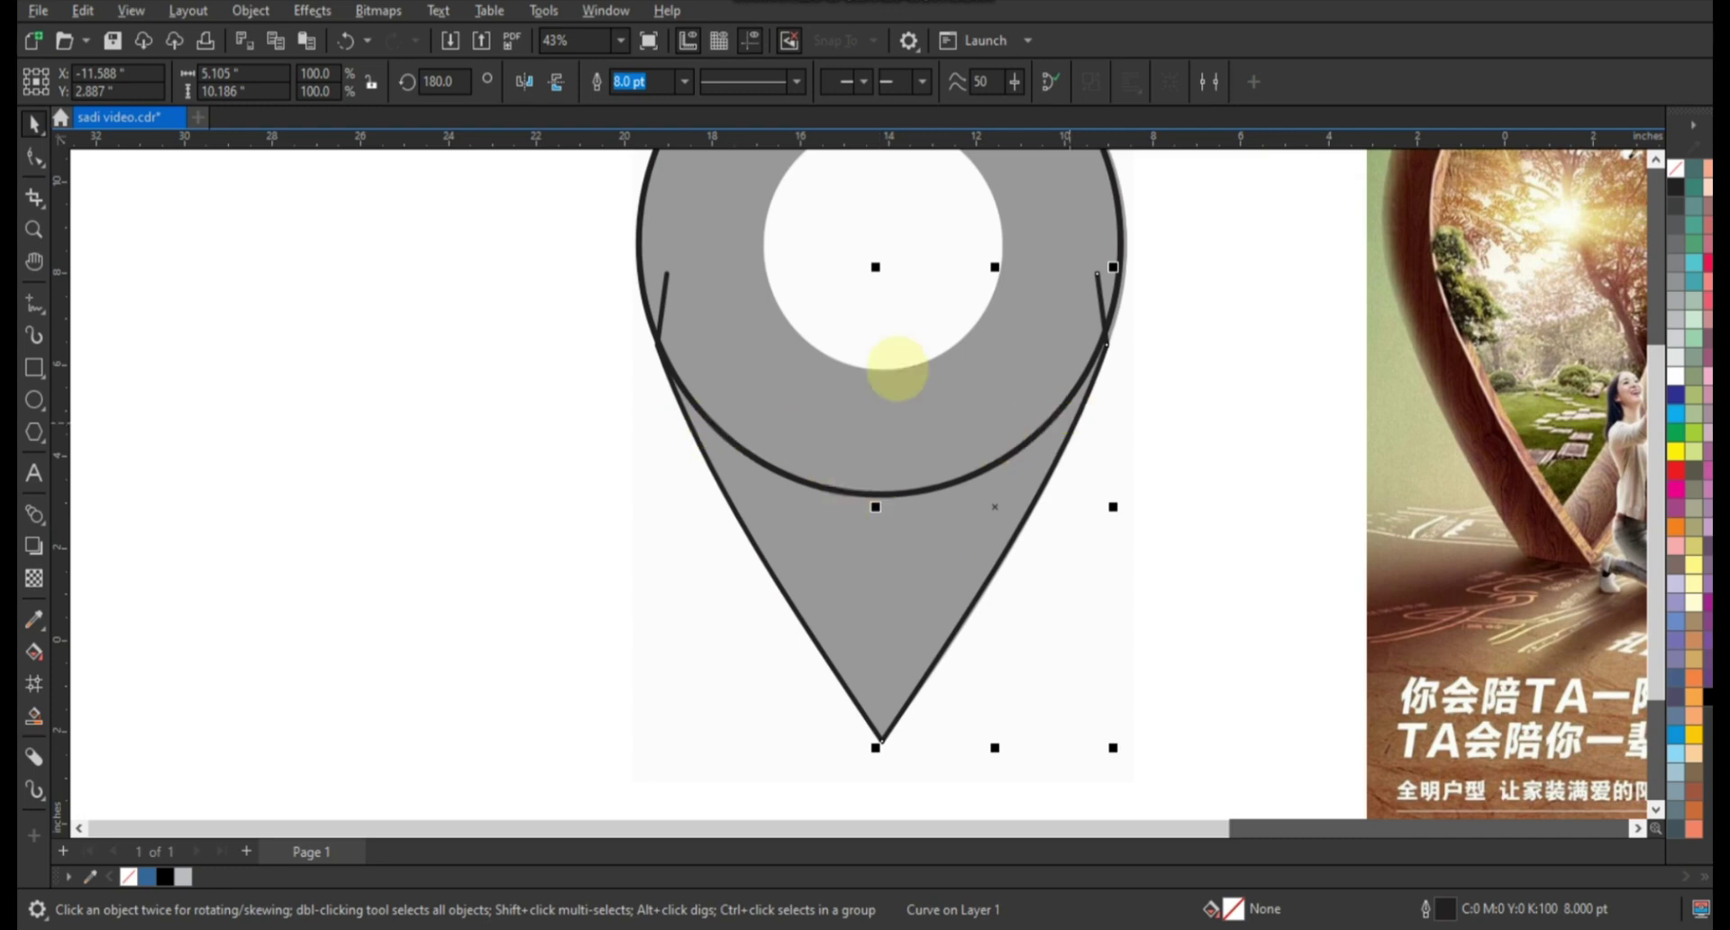
shift+click(665, 293)
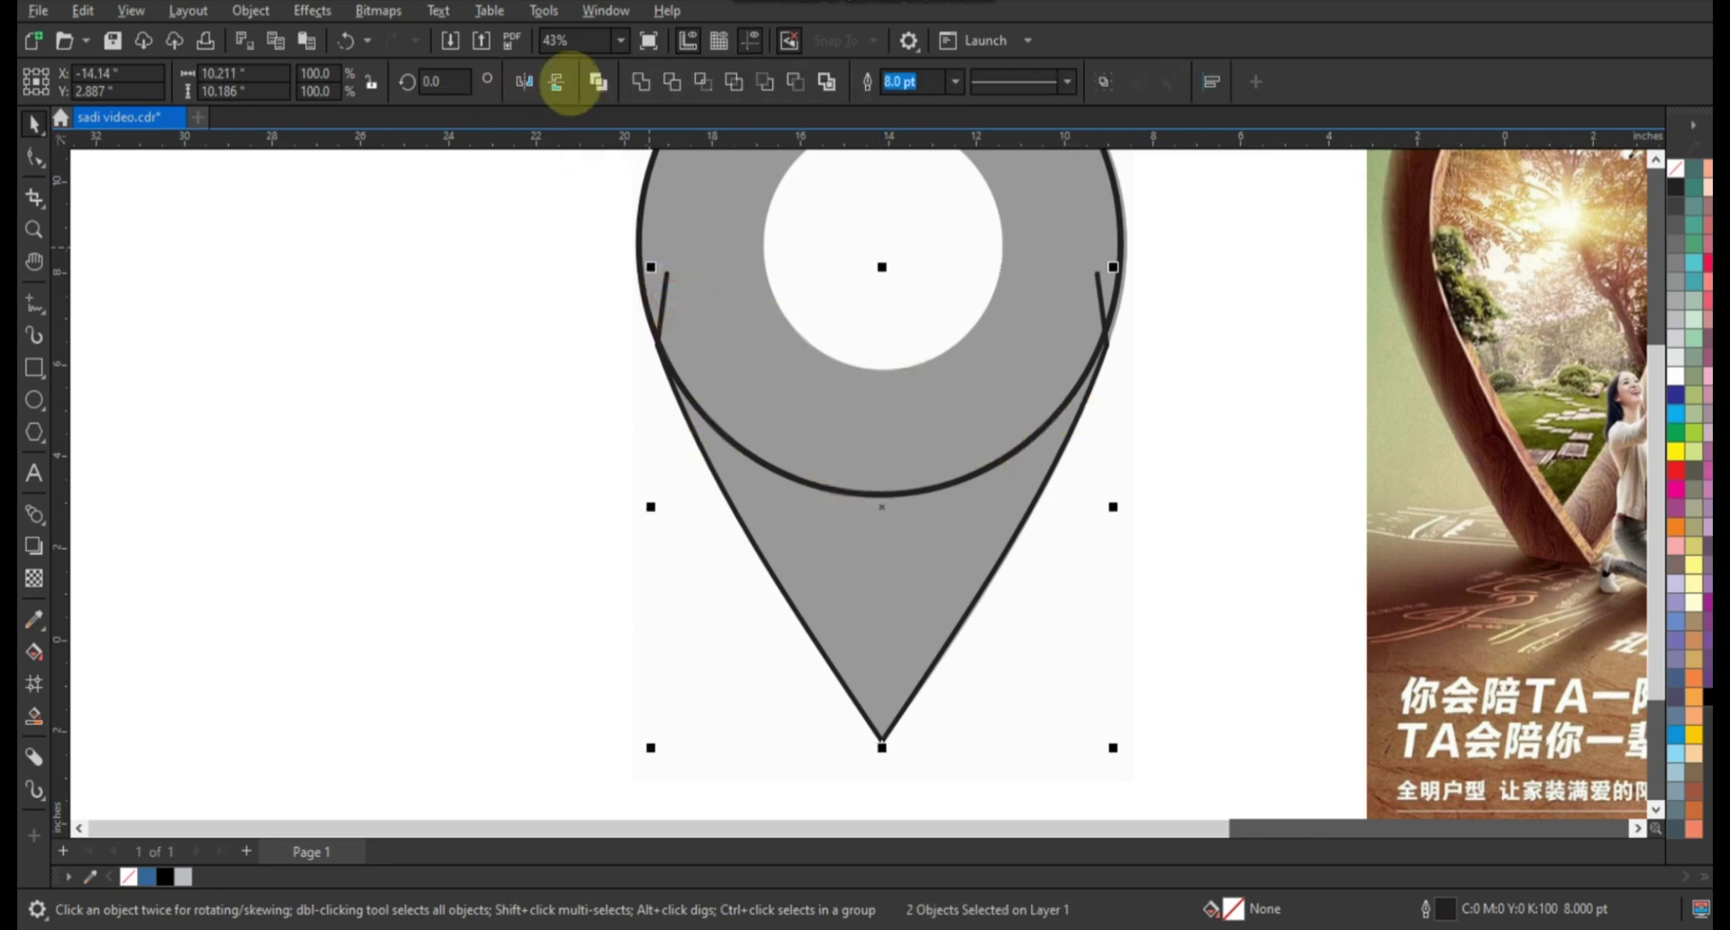
click(598, 81)
click(34, 158)
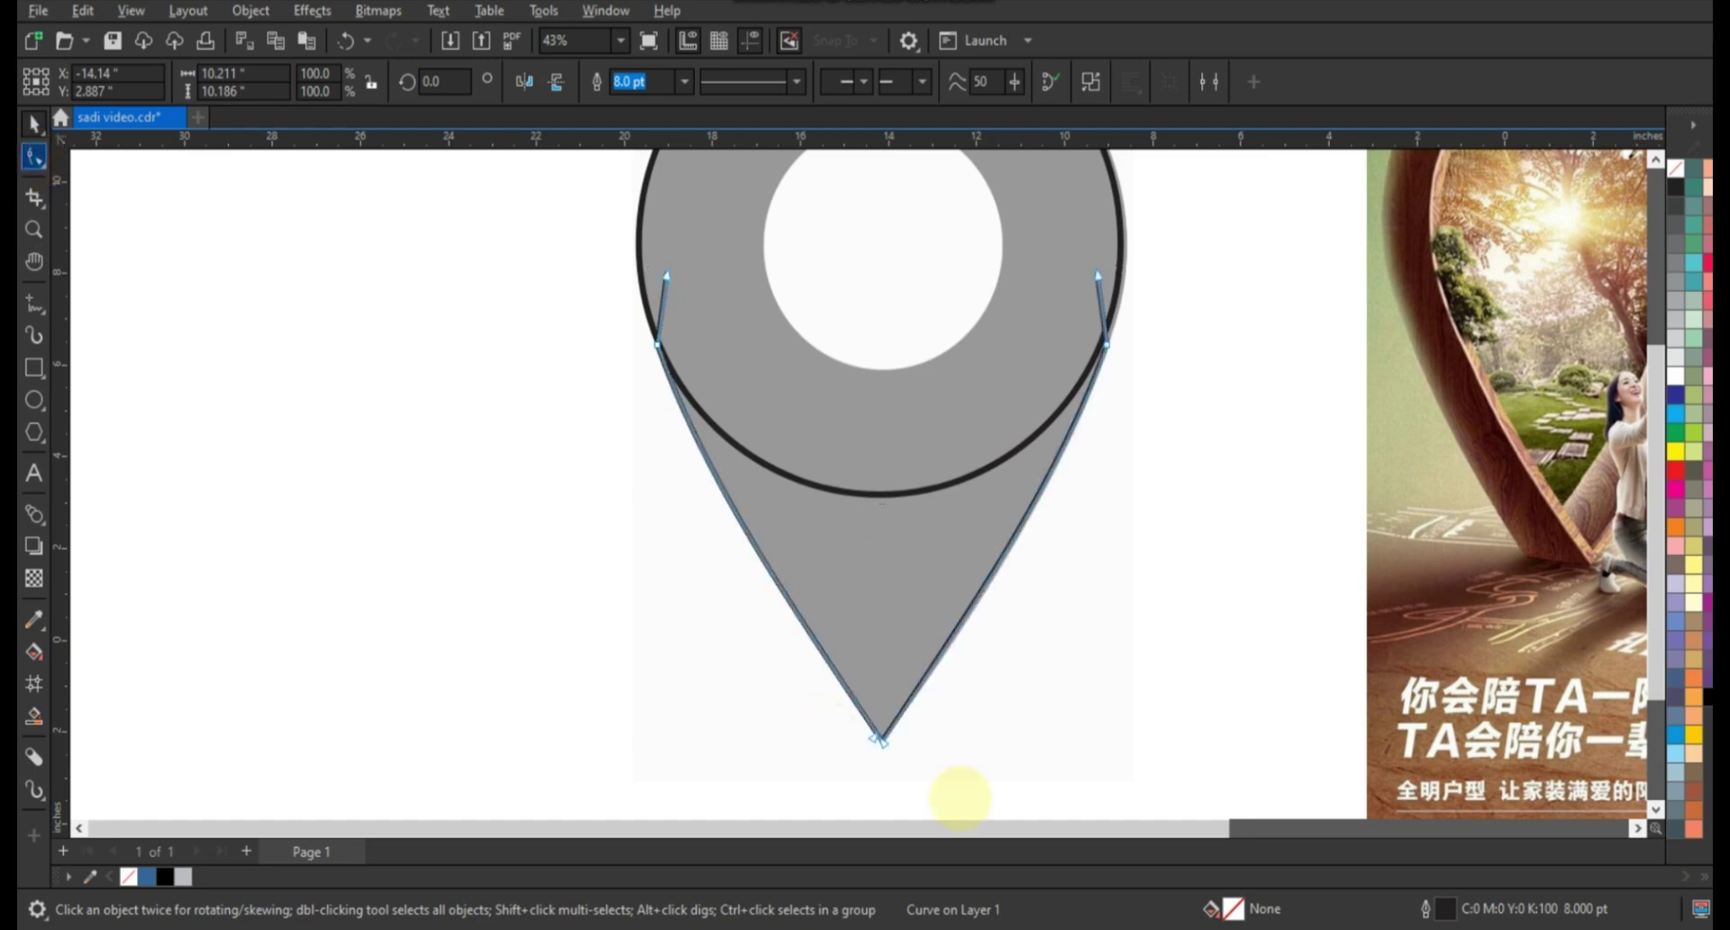
double_click(881, 739)
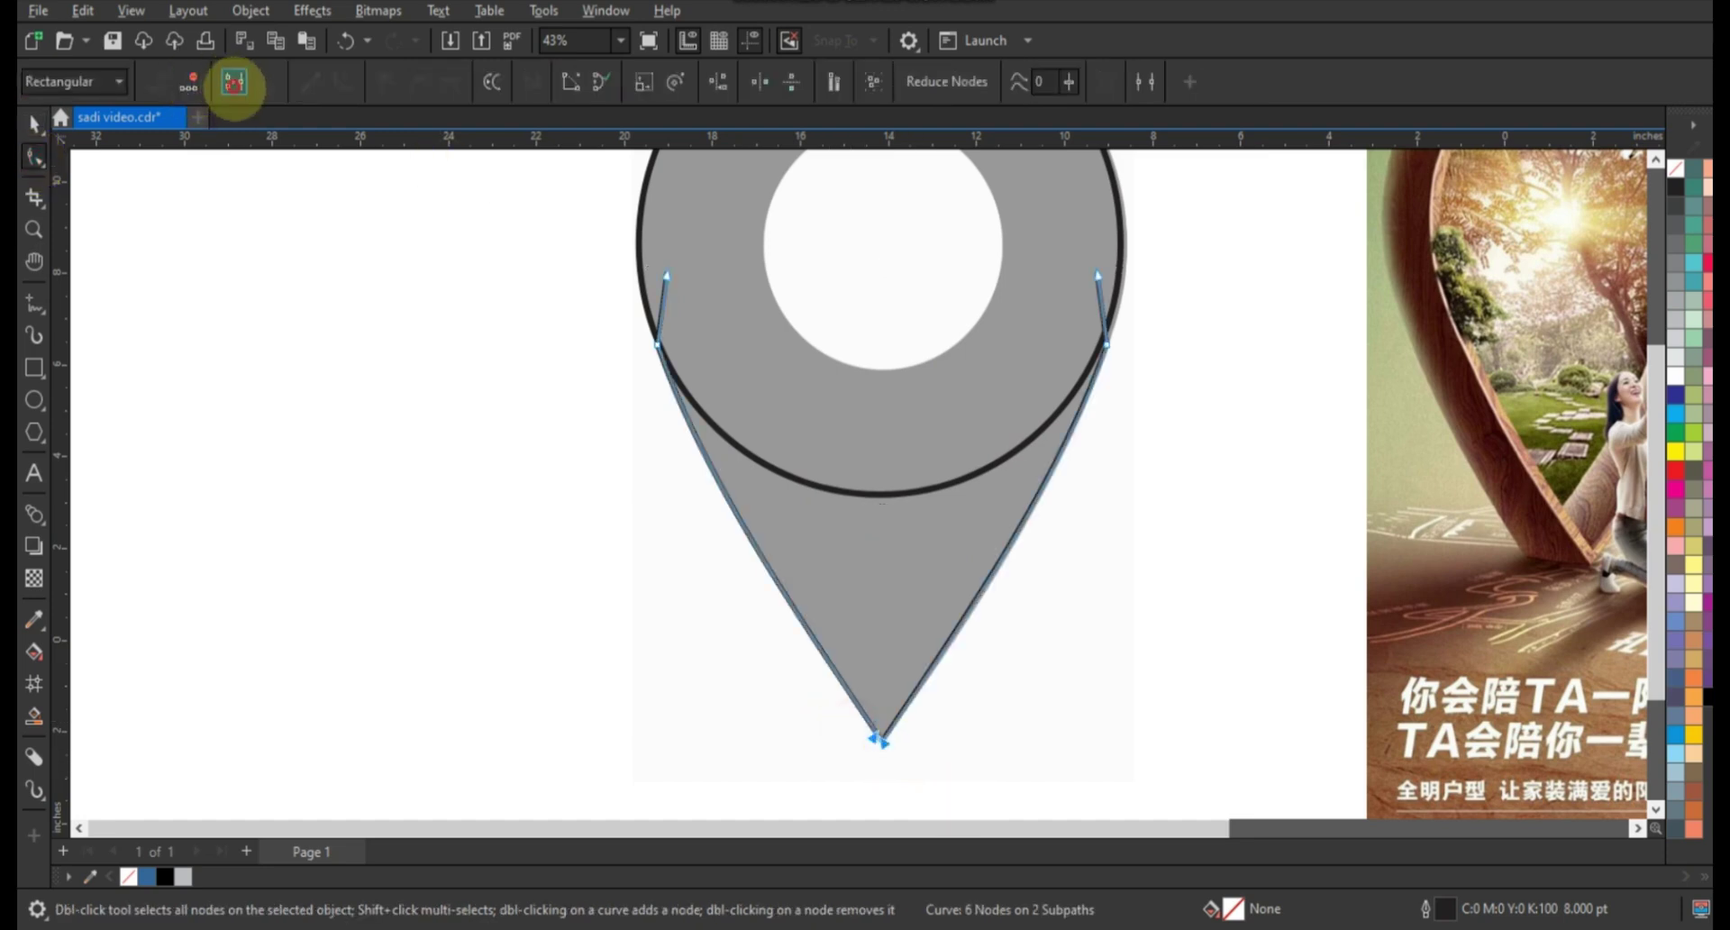
click(35, 123)
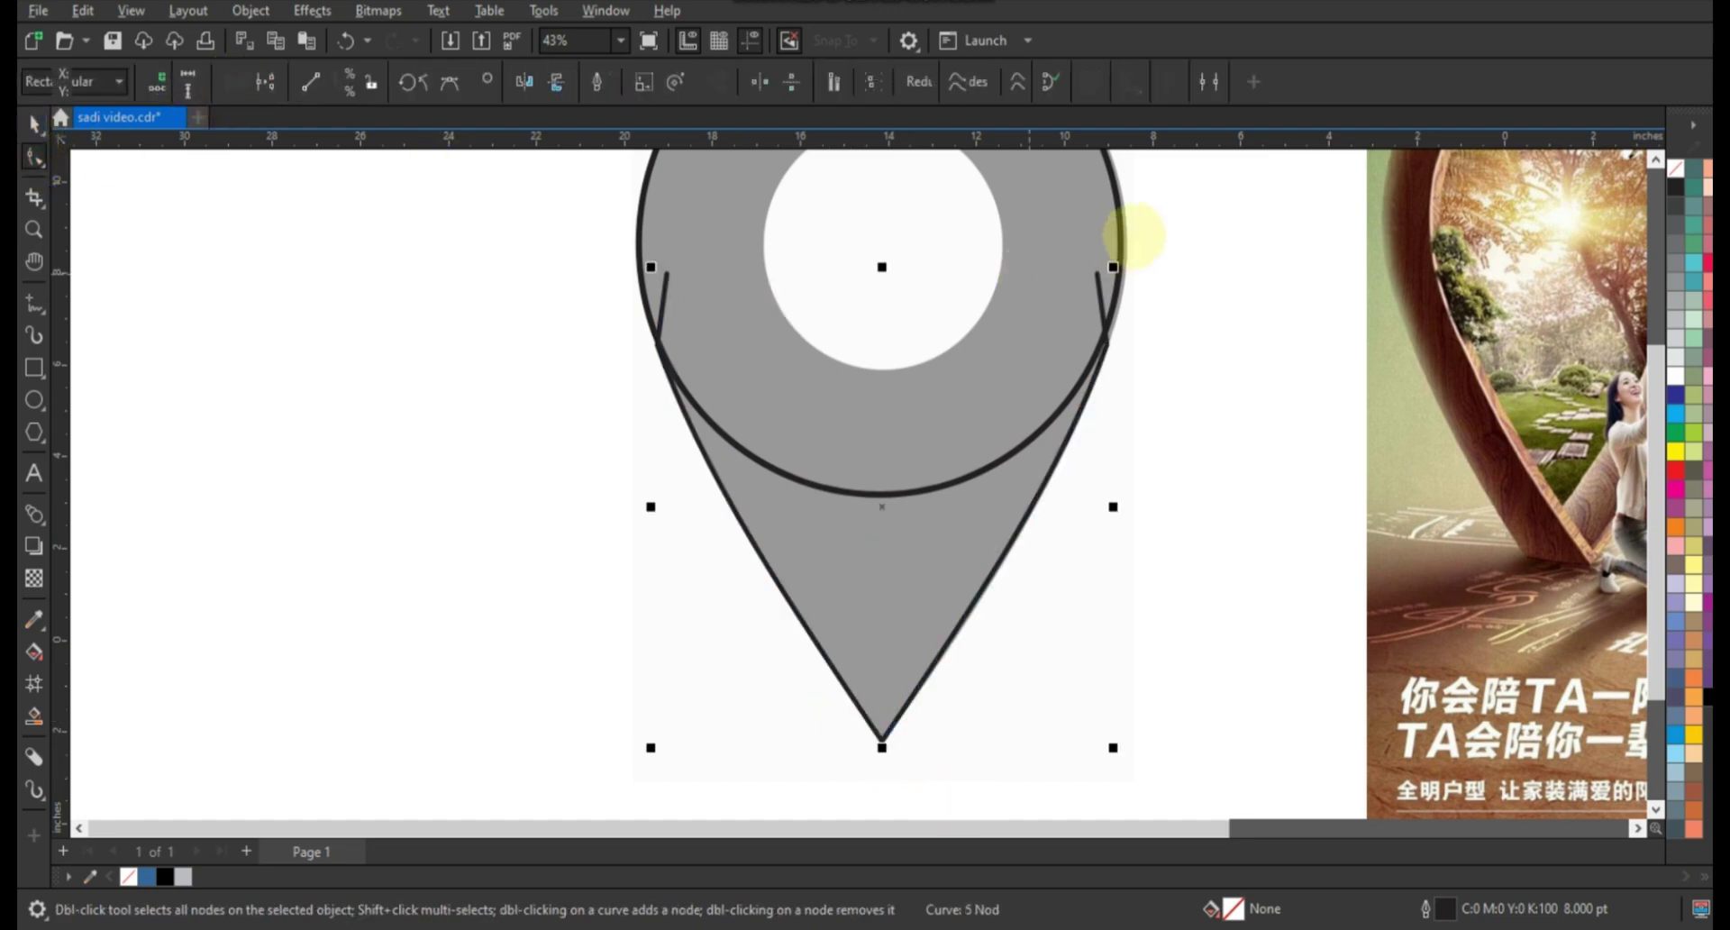
Move the circle and V outlines aside and Smart Fill their regions blue.
scroll(1034, 531, down, 2)
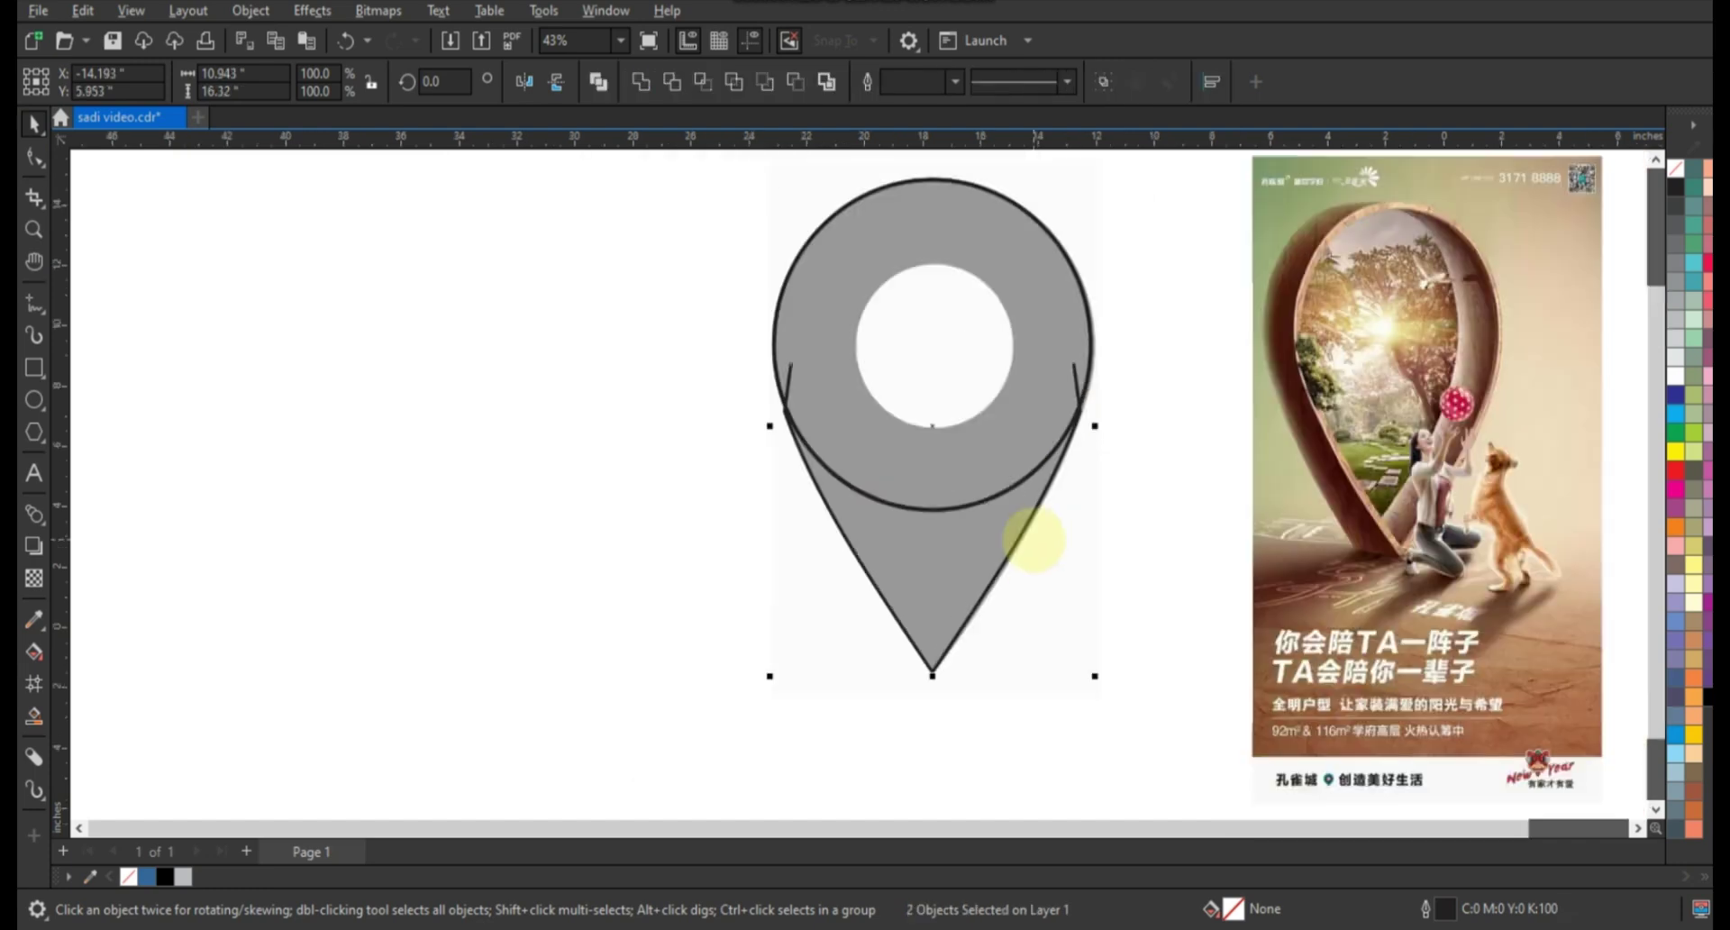
shift+click(967, 453)
drag(965, 457, 710, 460)
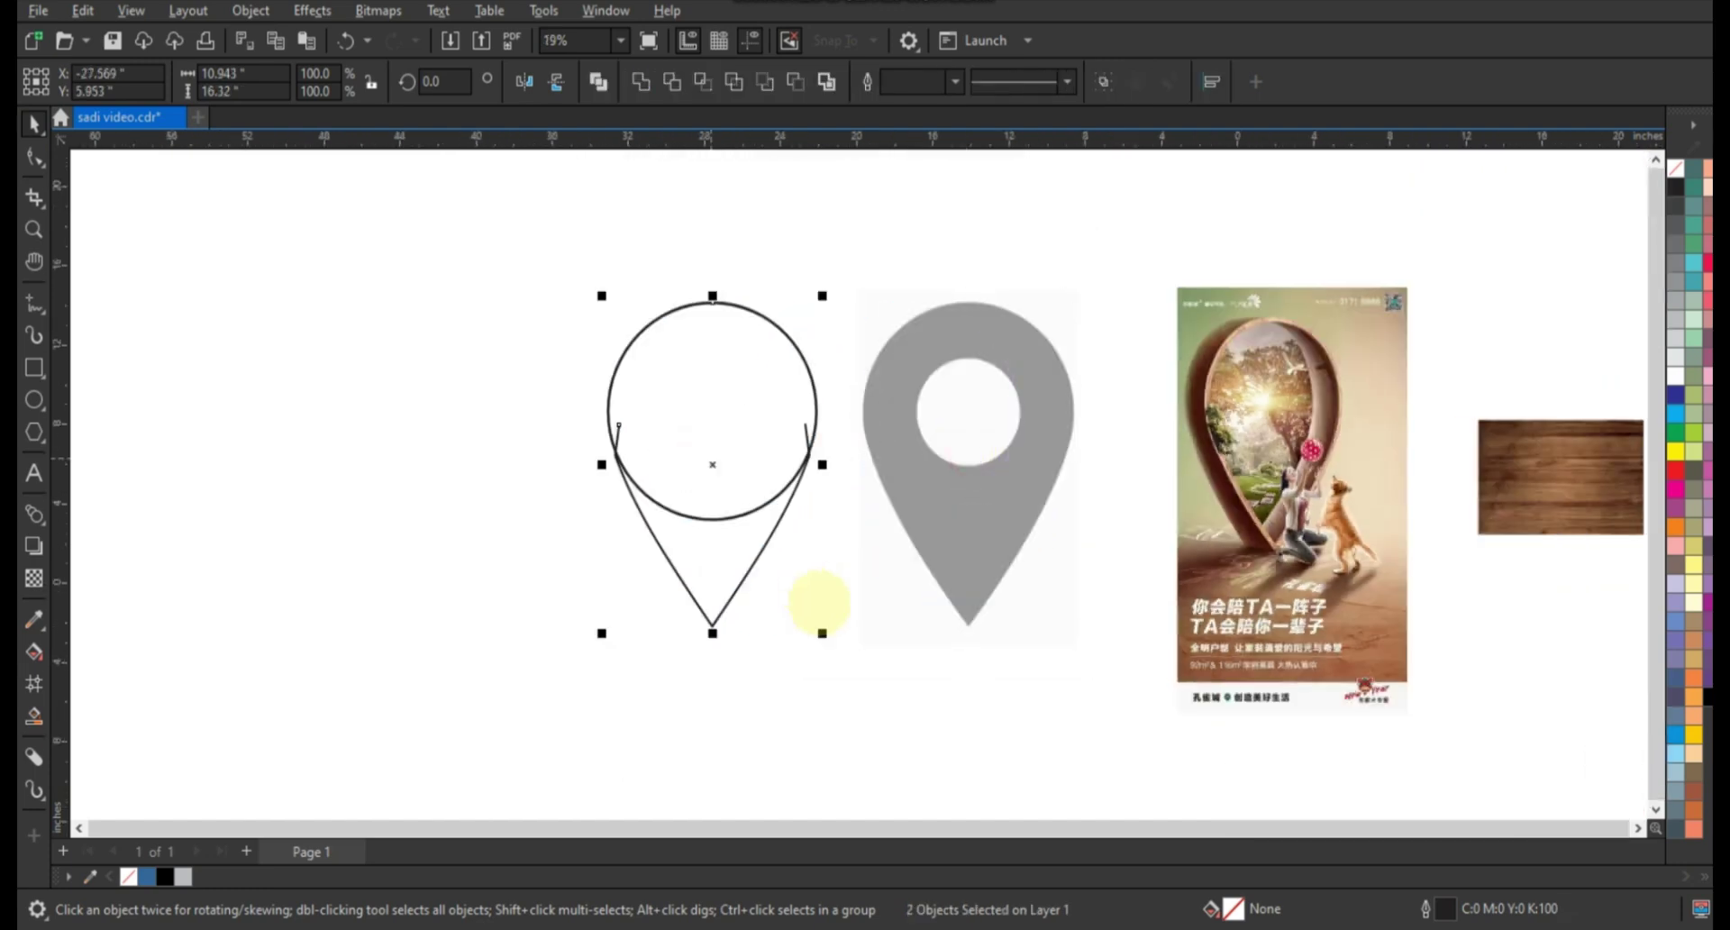
click(710, 630)
click(712, 416)
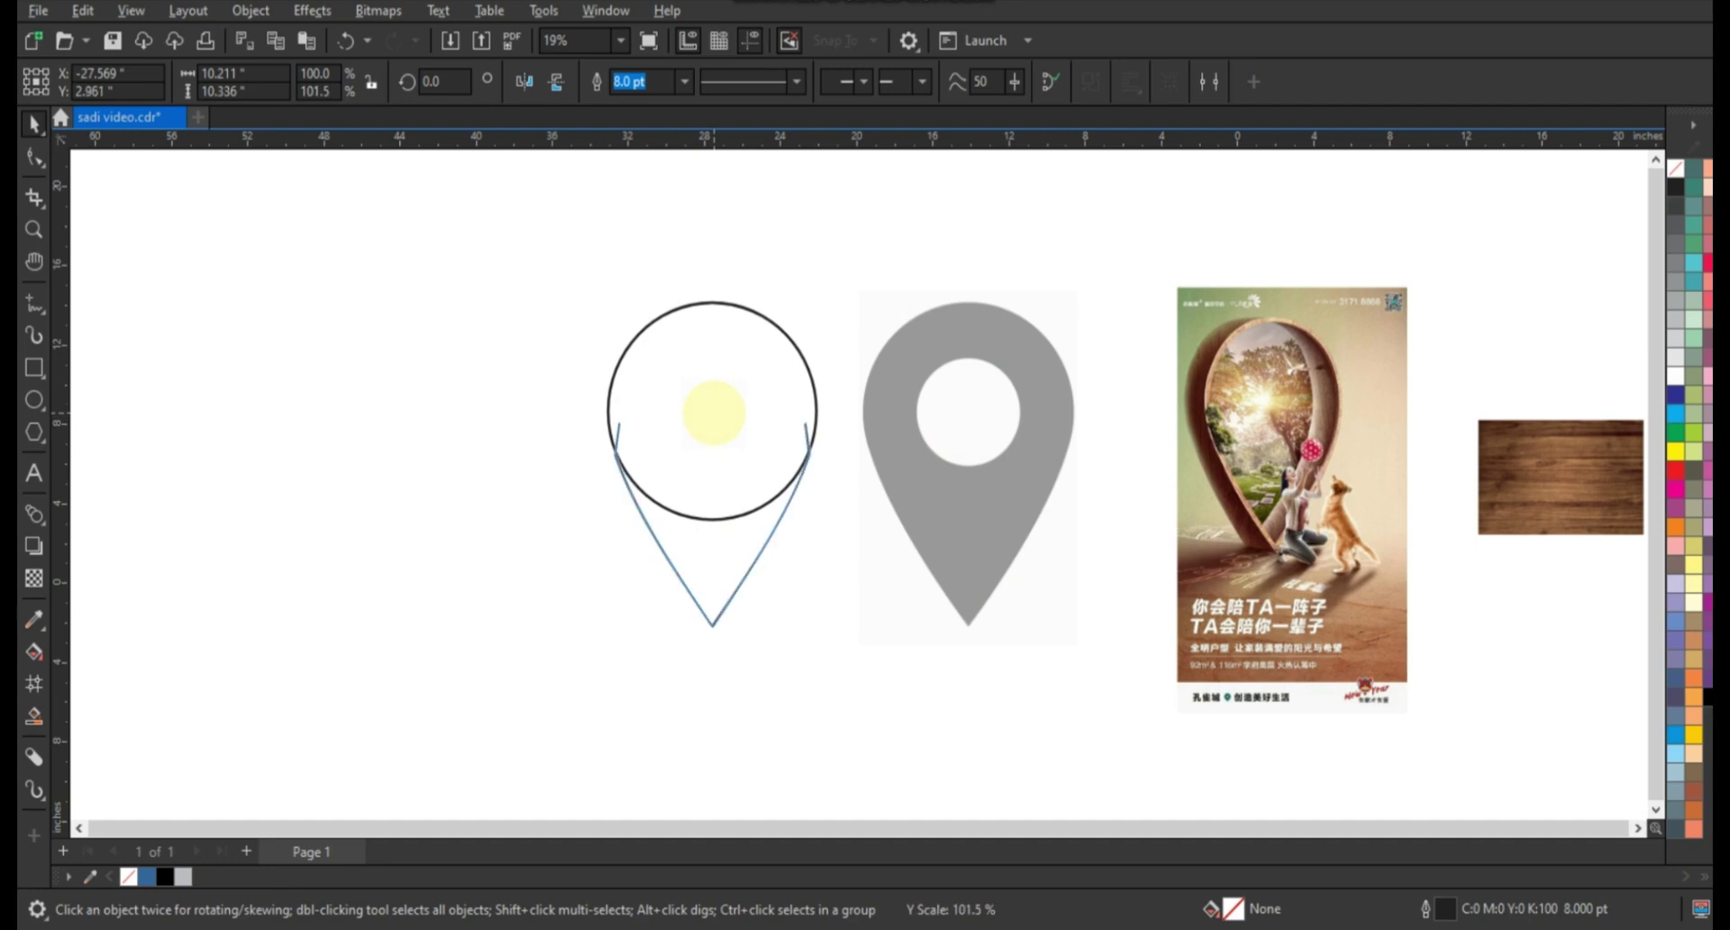
click(793, 560)
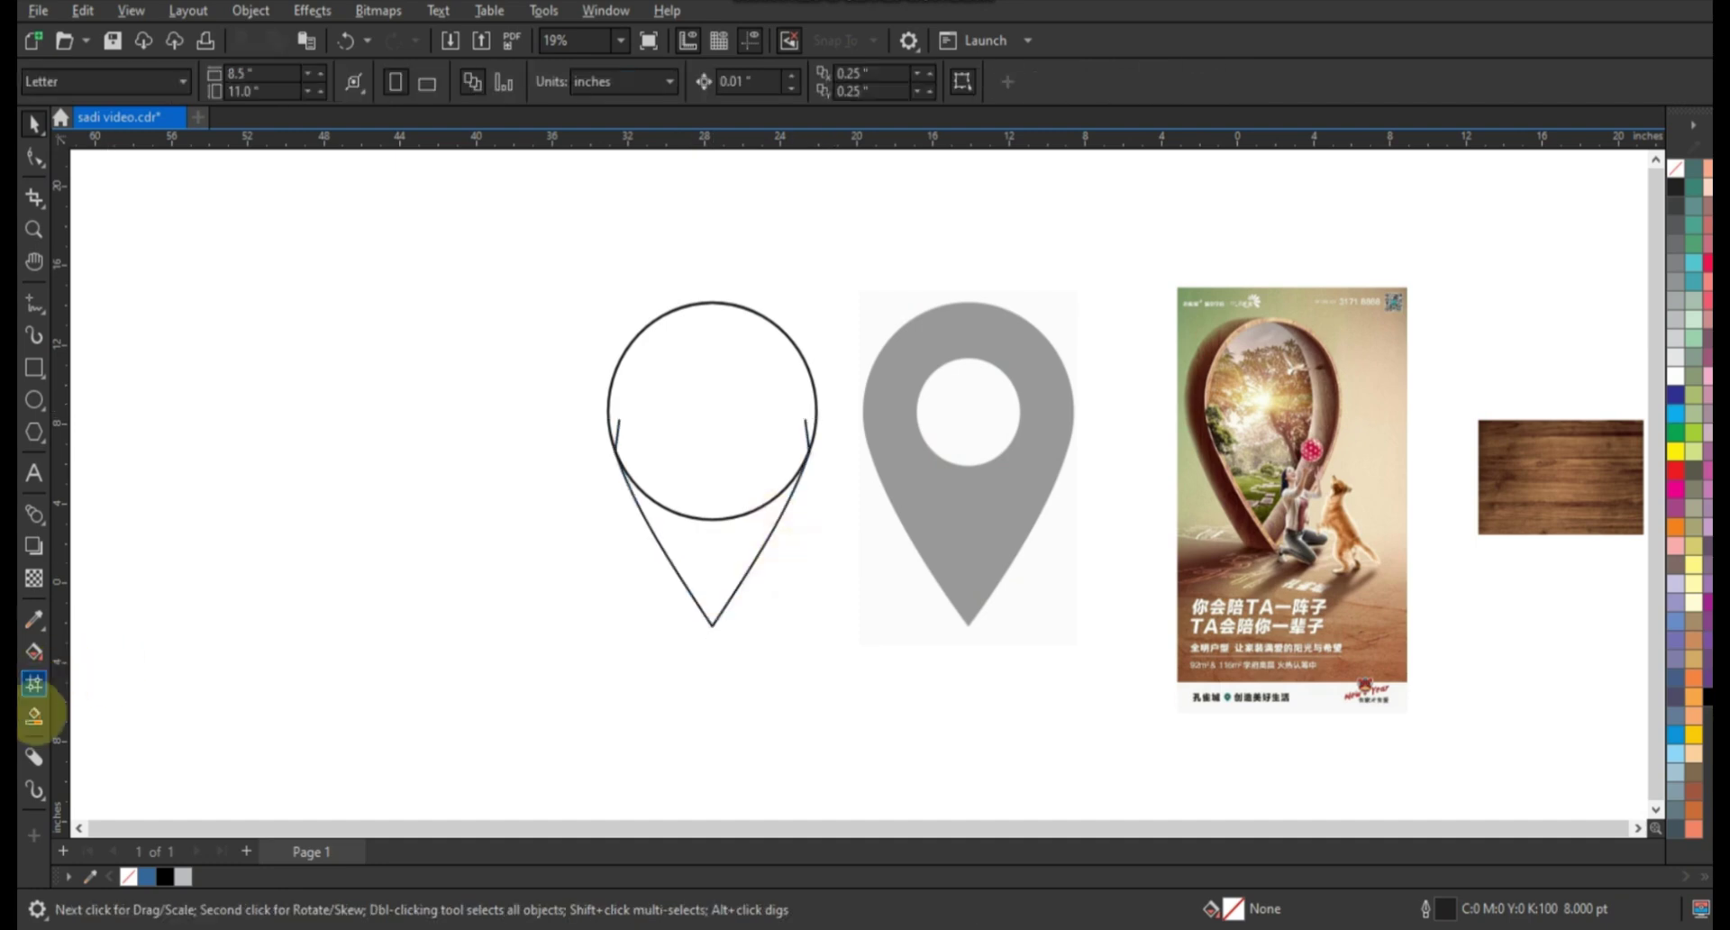
click(728, 535)
click(726, 483)
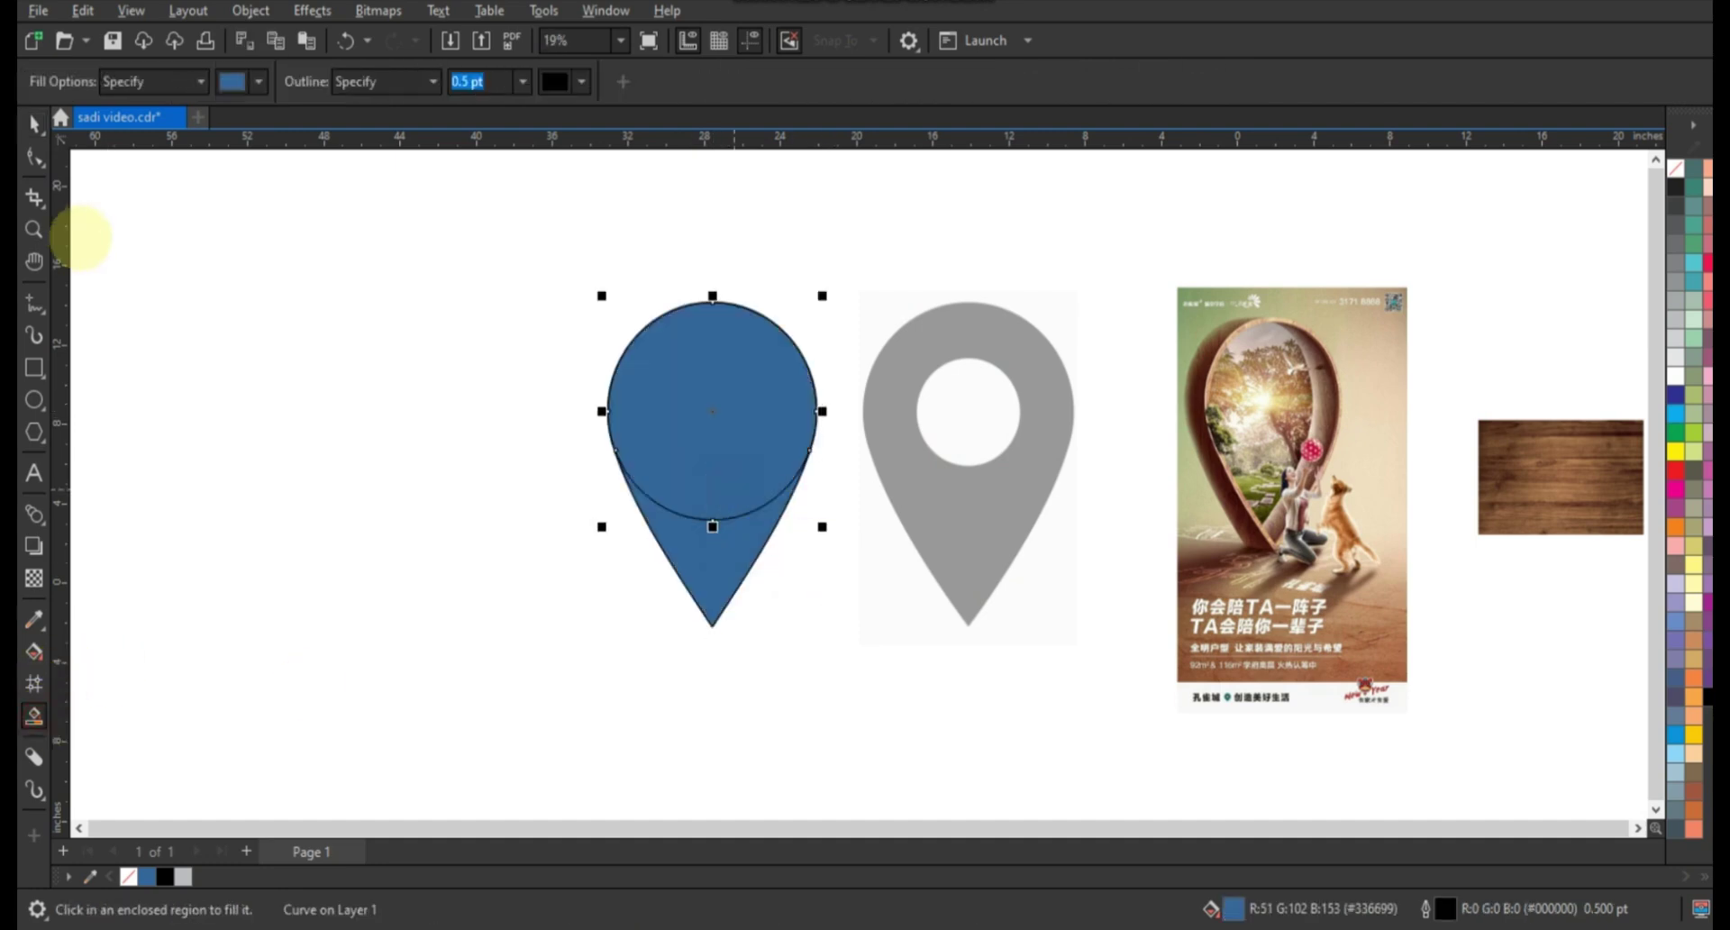
Delete the outlines and grey reference pin, leaving the blue drop in place.
key(space)
click(721, 432)
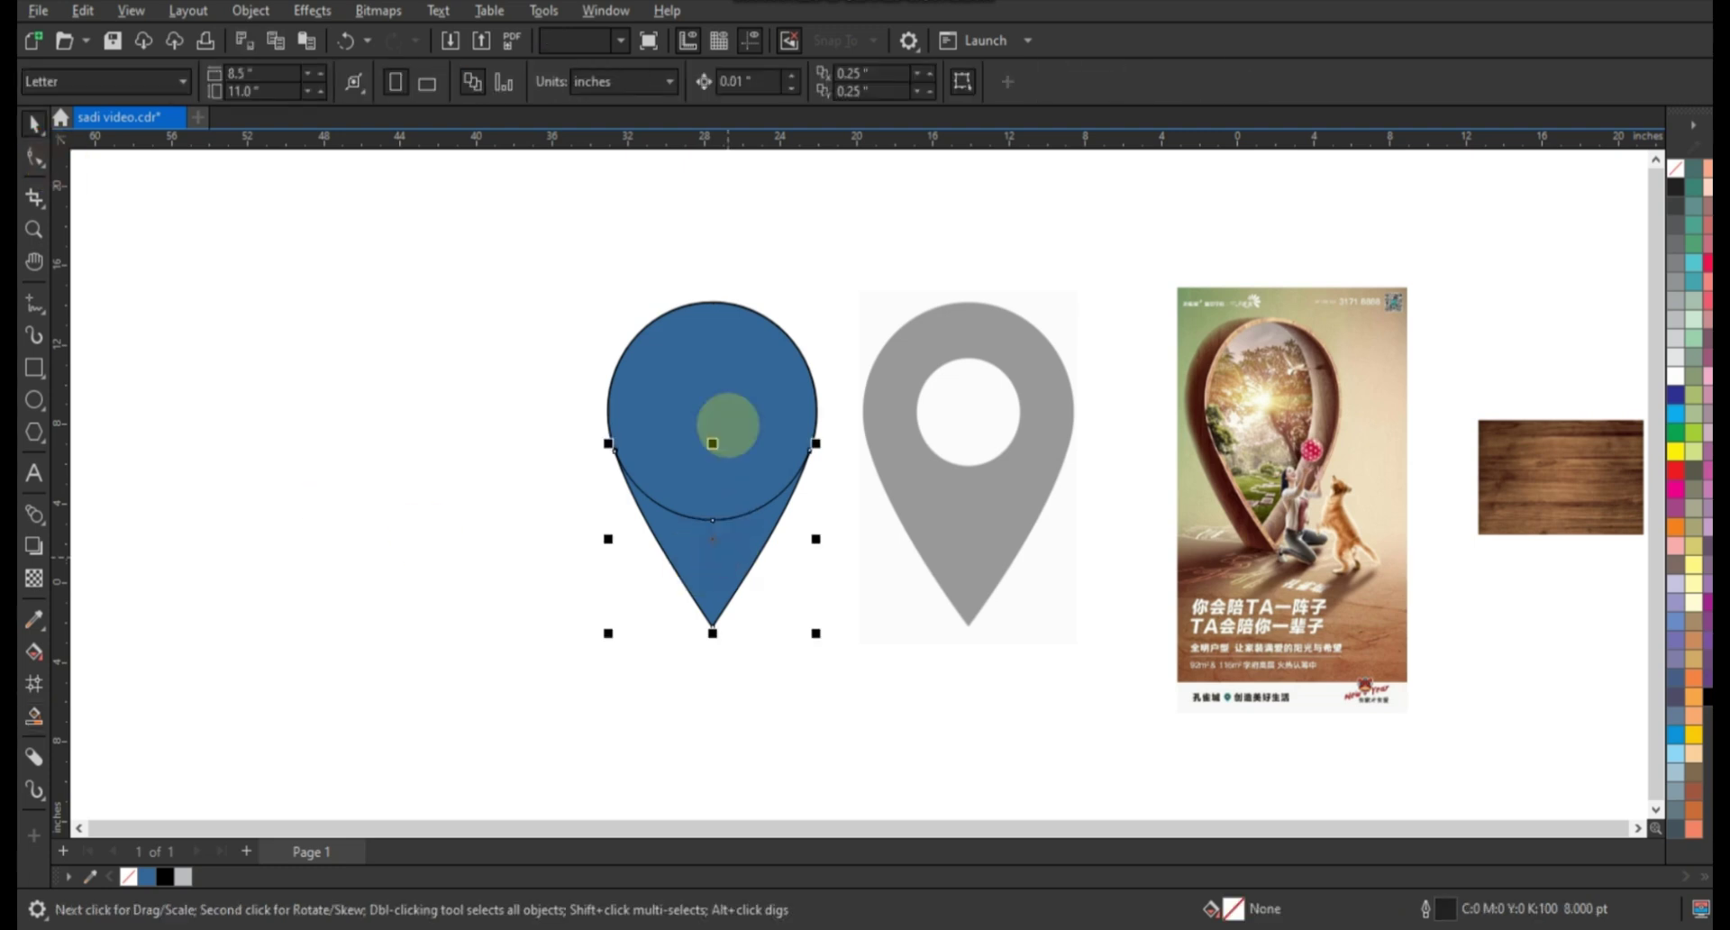
drag(728, 465, 499, 465)
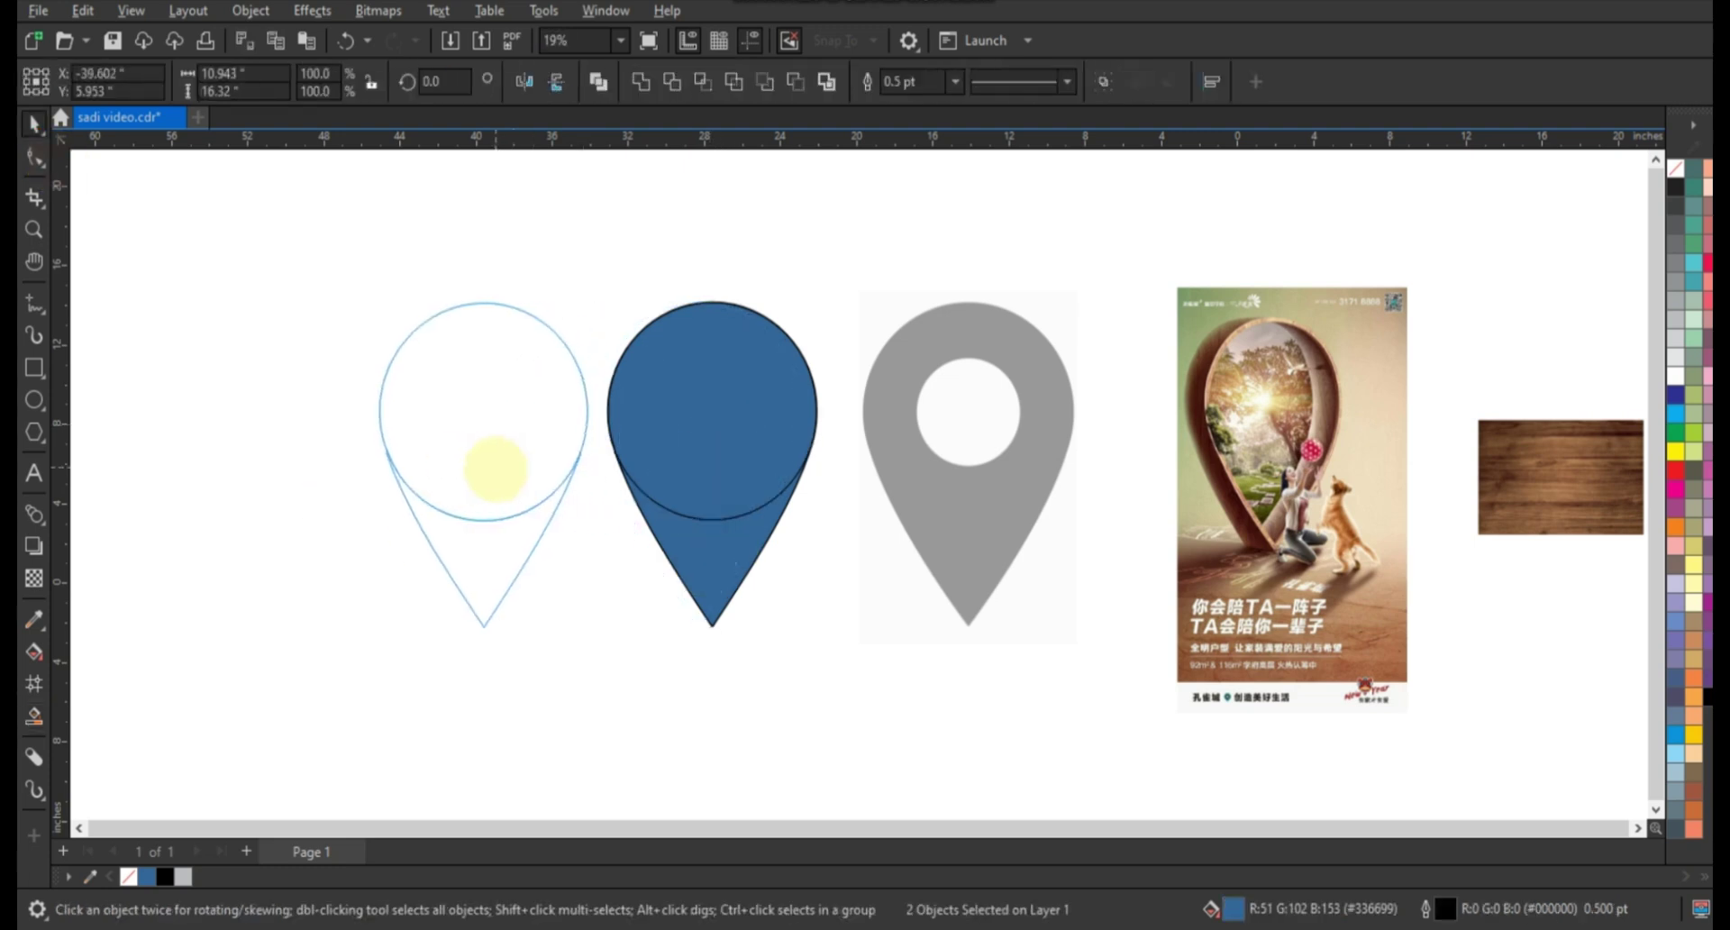
drag(586, 261, 822, 642)
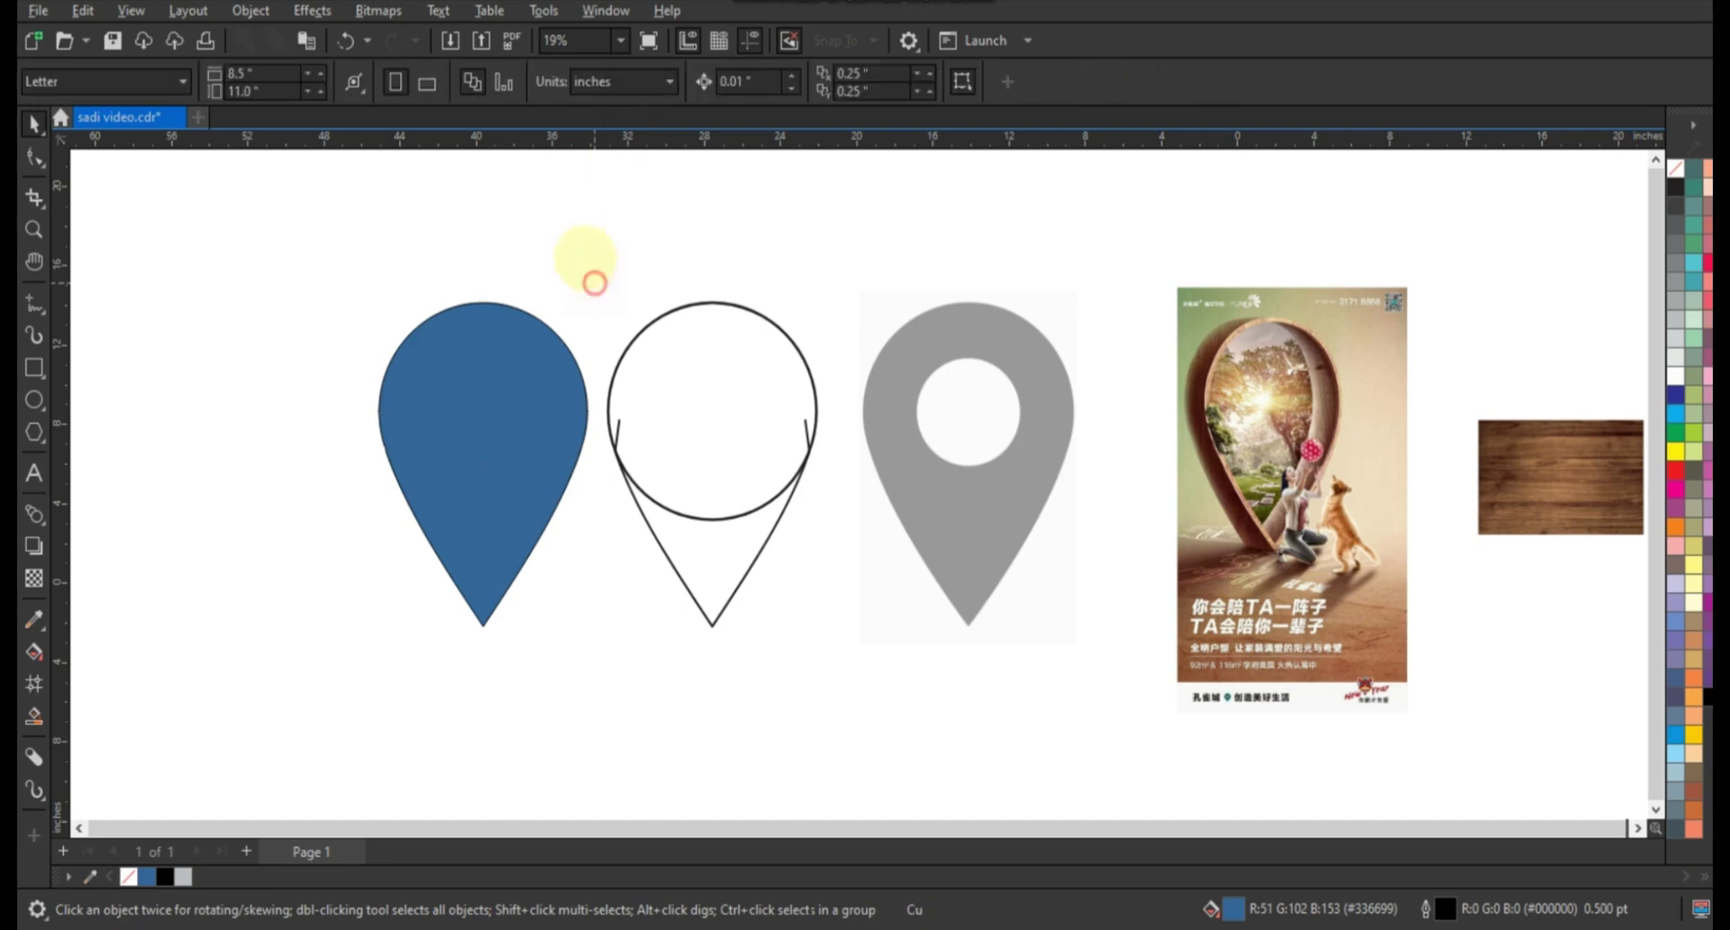
key(Delete)
drag(486, 456, 911, 481)
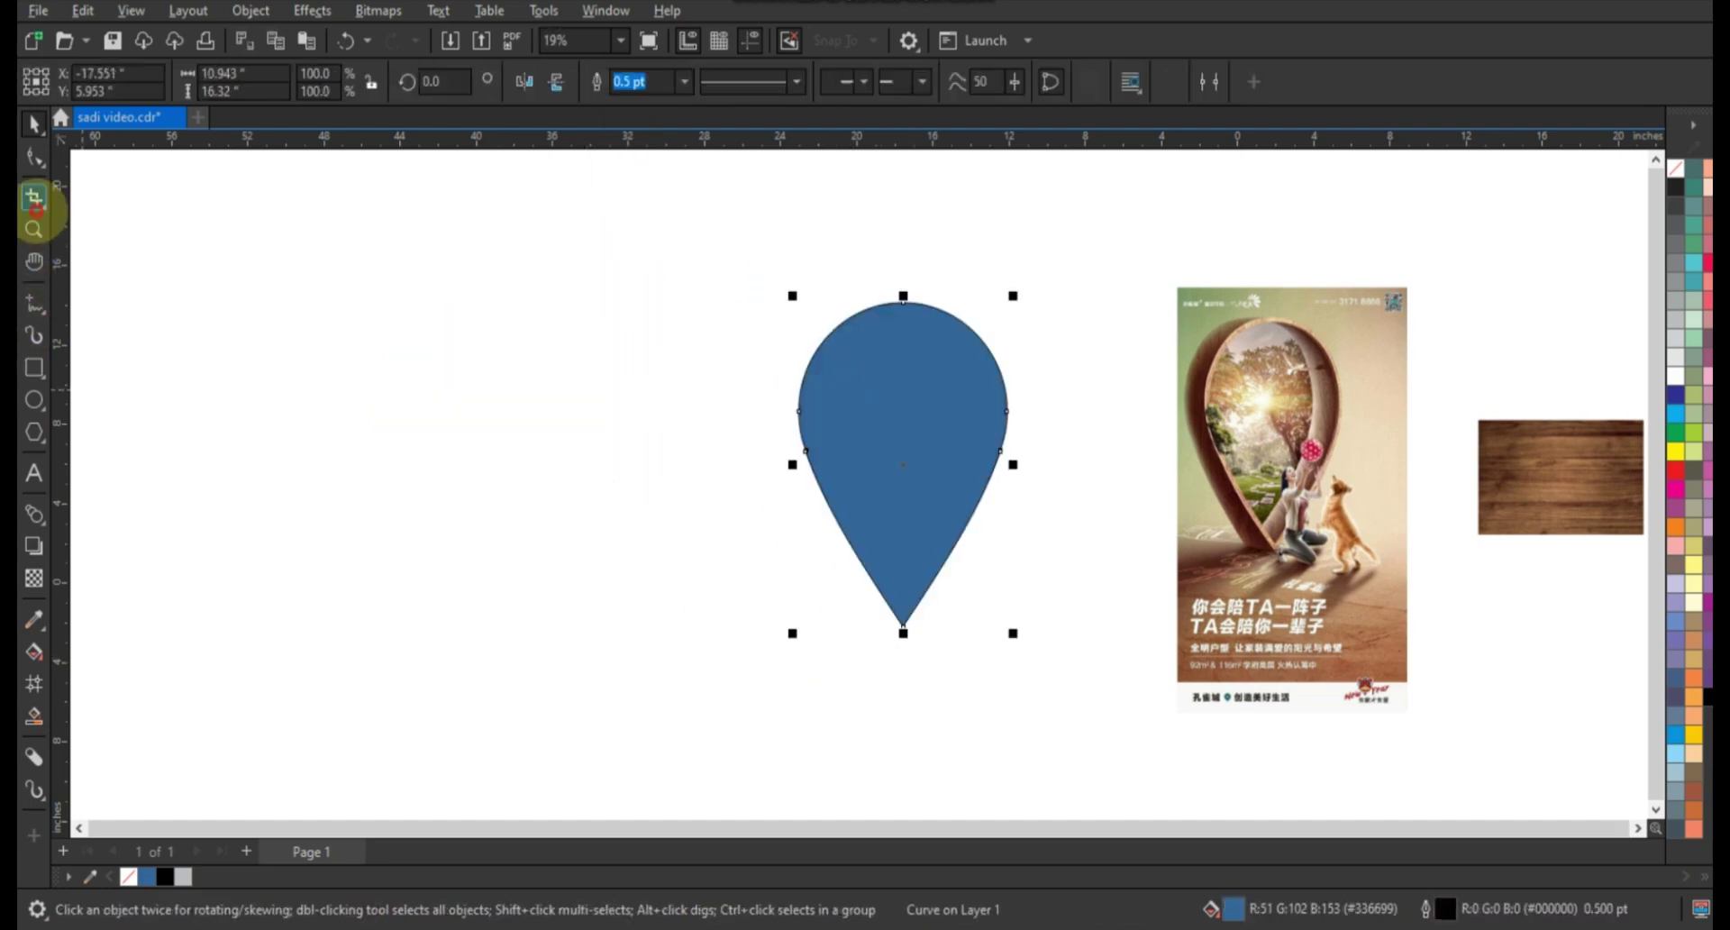
Remove the drop's fill and give it a 24 pt outline.
click(35, 229)
drag(672, 255, 982, 591)
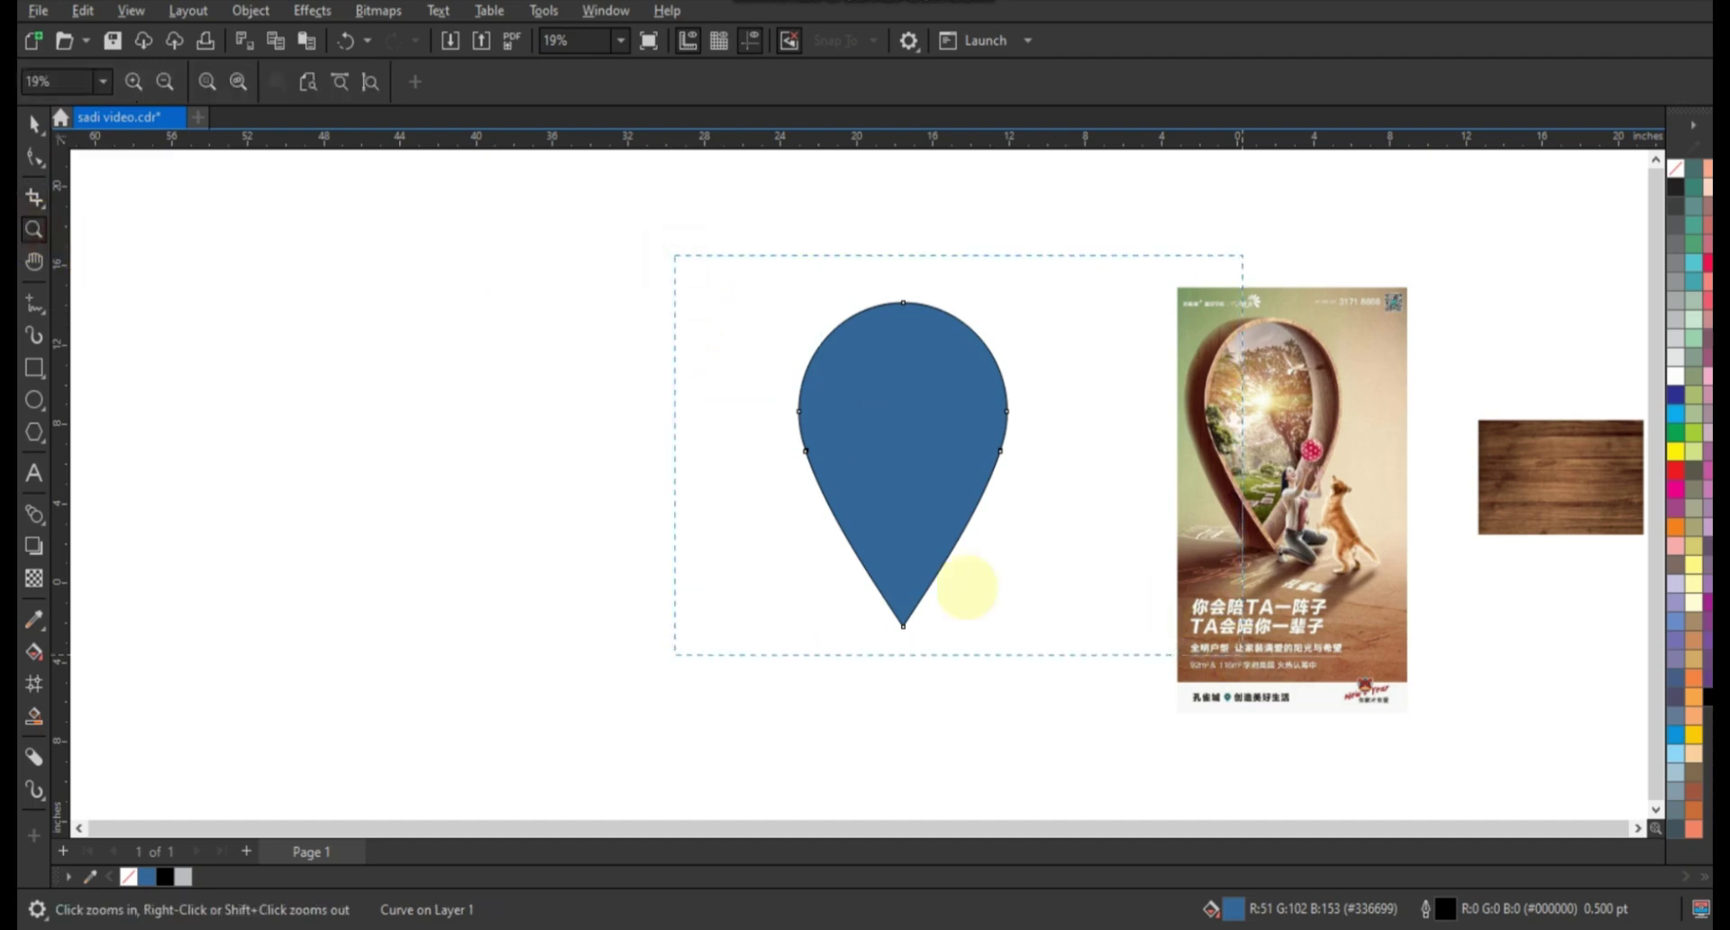
click(34, 124)
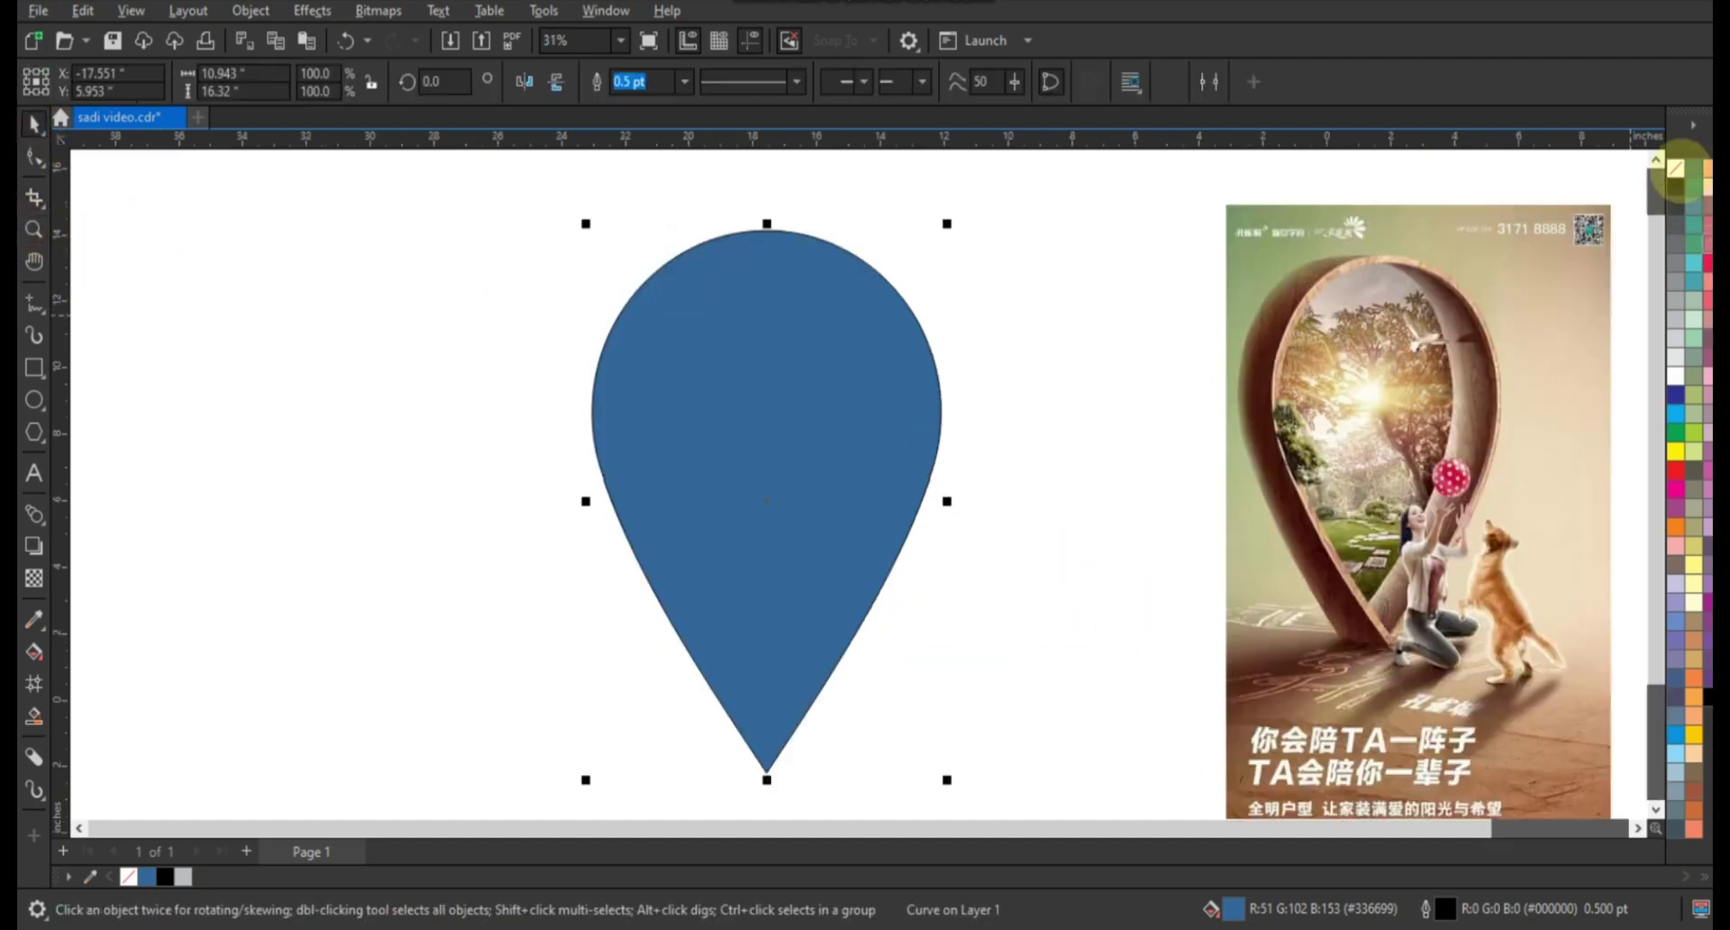
click(1678, 170)
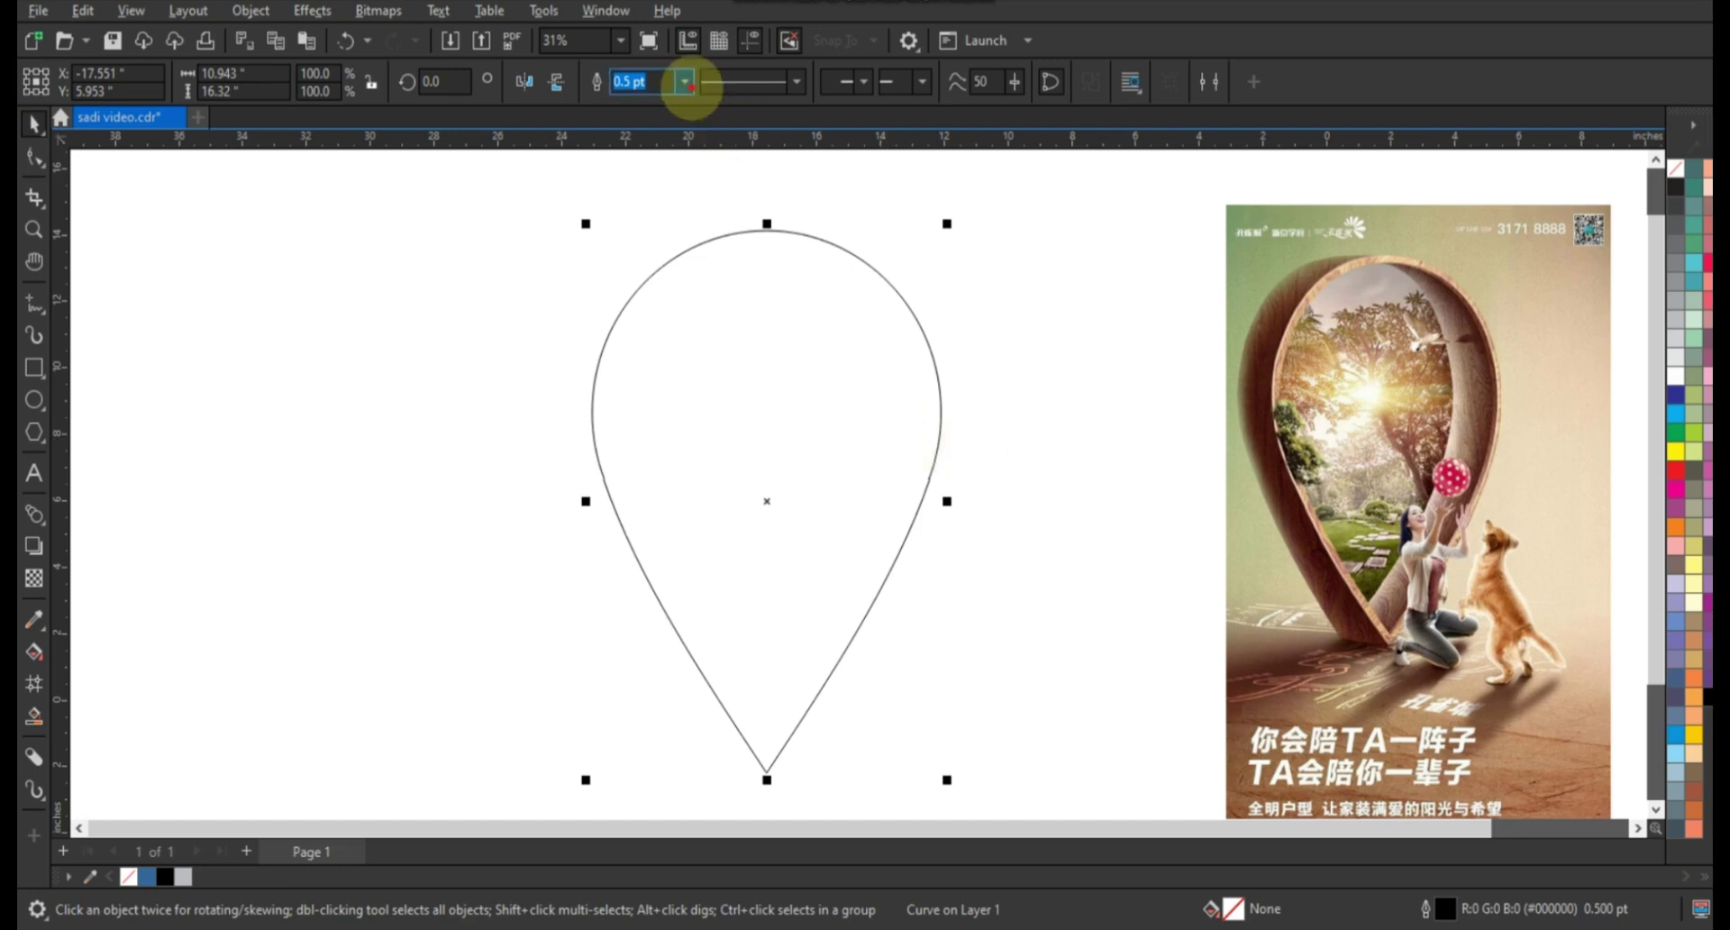
click(685, 82)
click(641, 320)
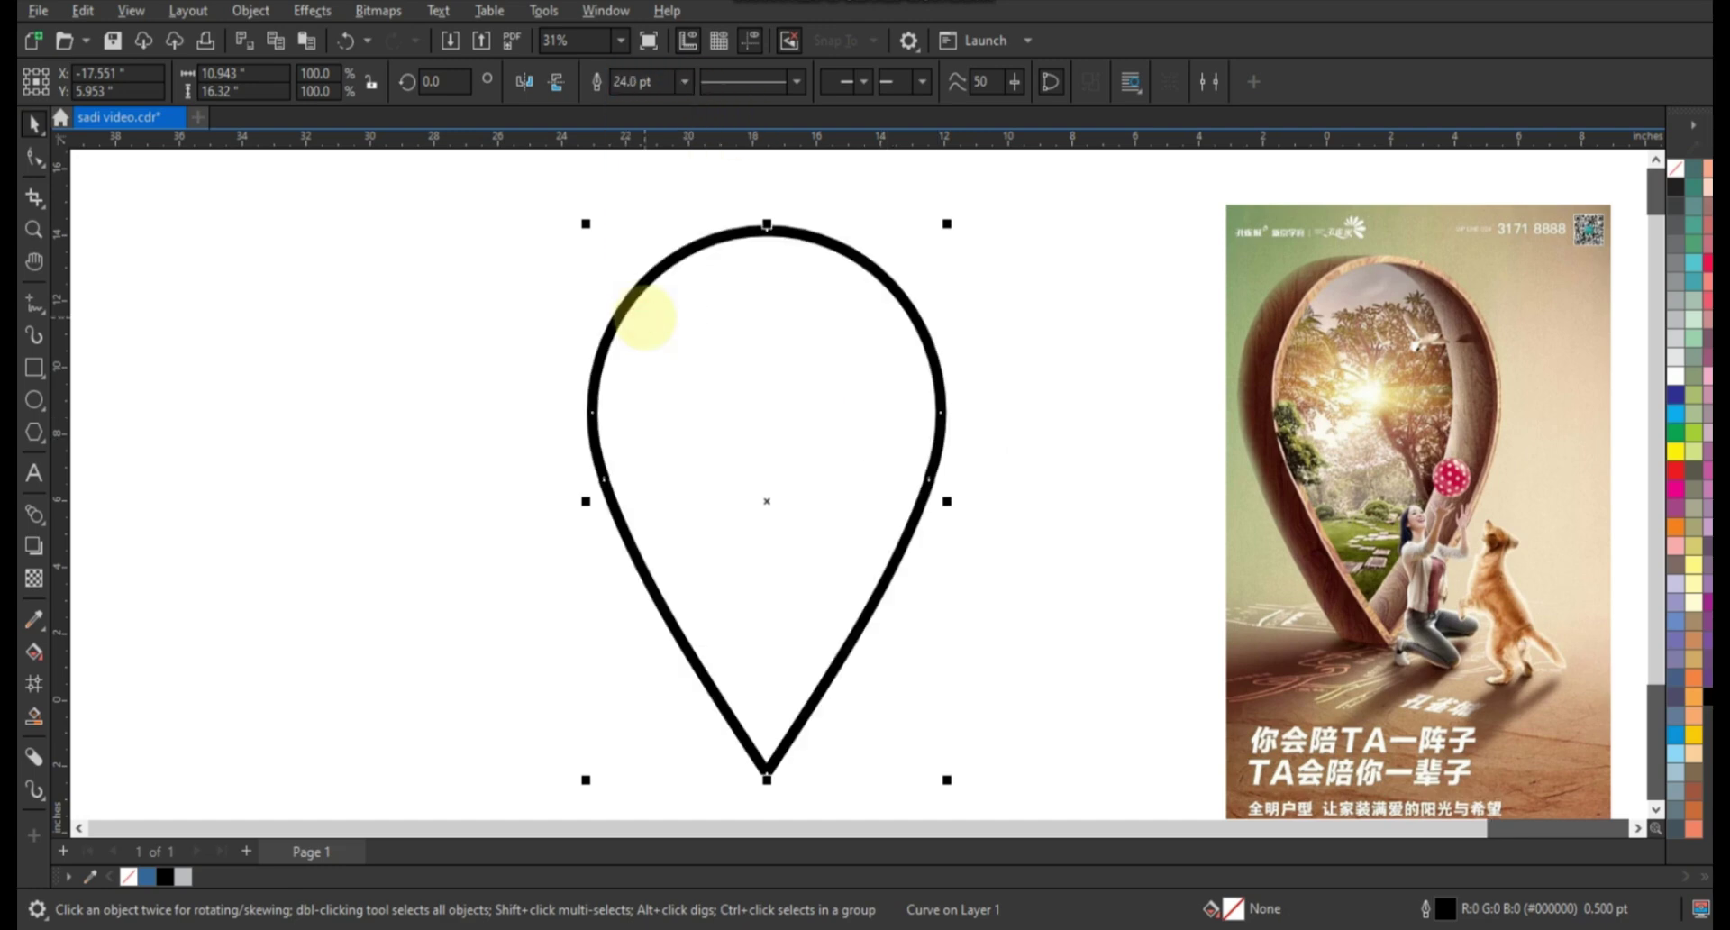
Delete the drop's two side nodes and thicken its outline to 36 pt.
click(34, 158)
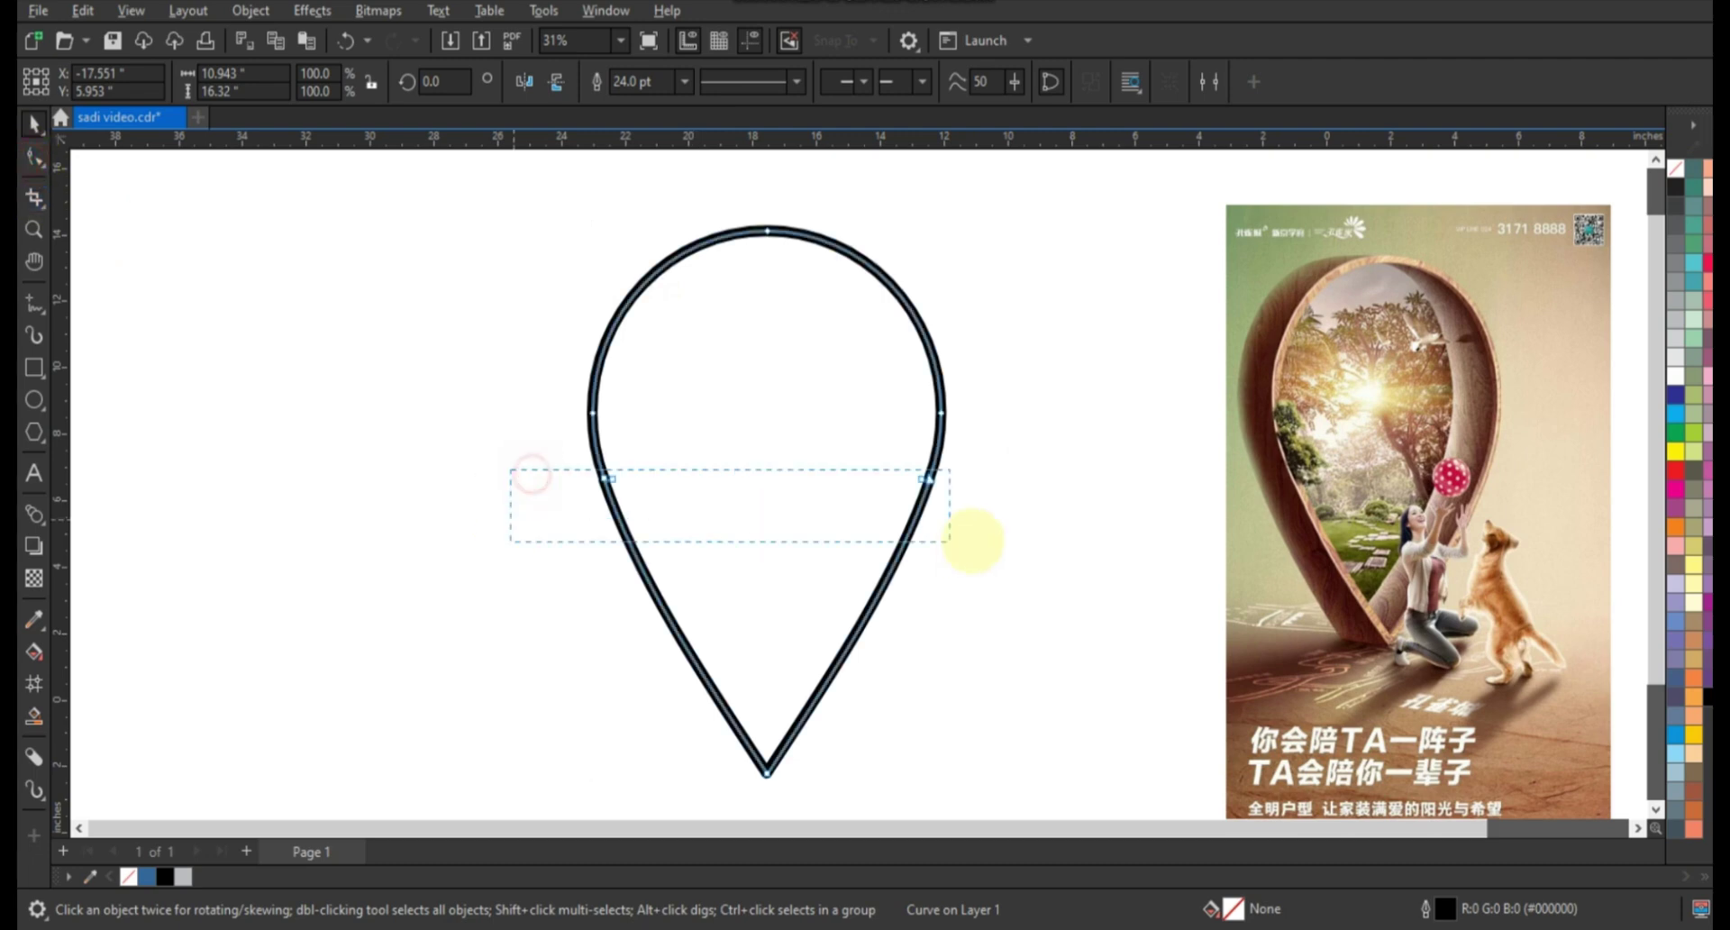
drag(974, 540, 977, 541)
key(Delete)
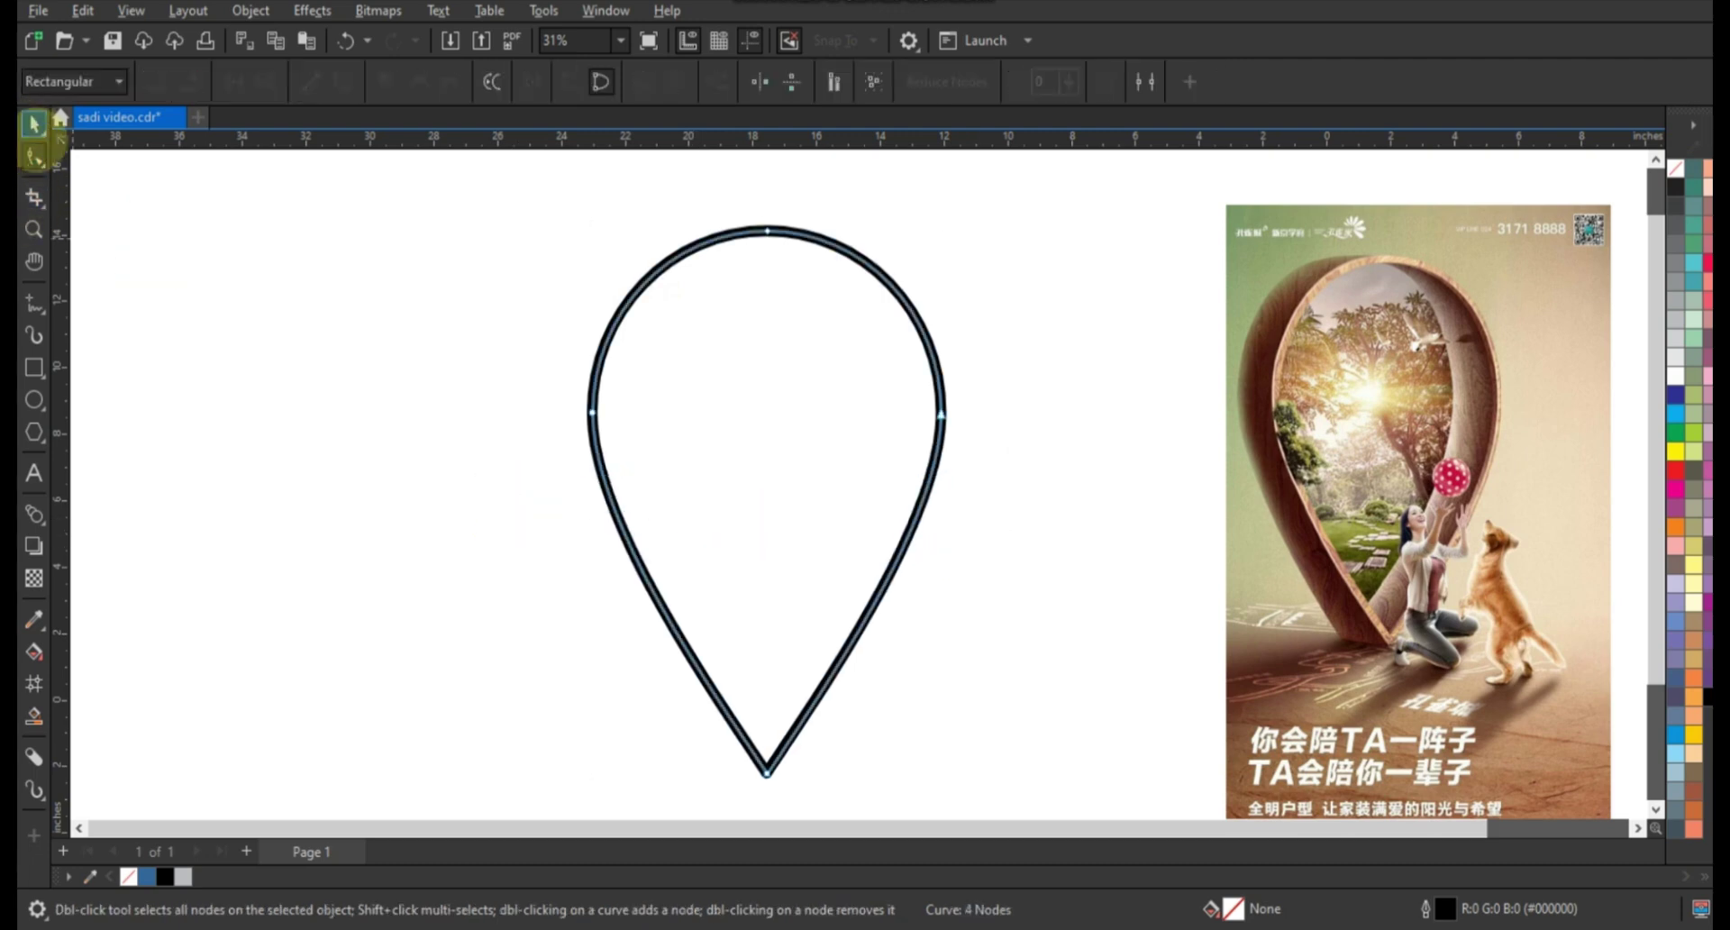
click(34, 123)
click(665, 84)
click(685, 82)
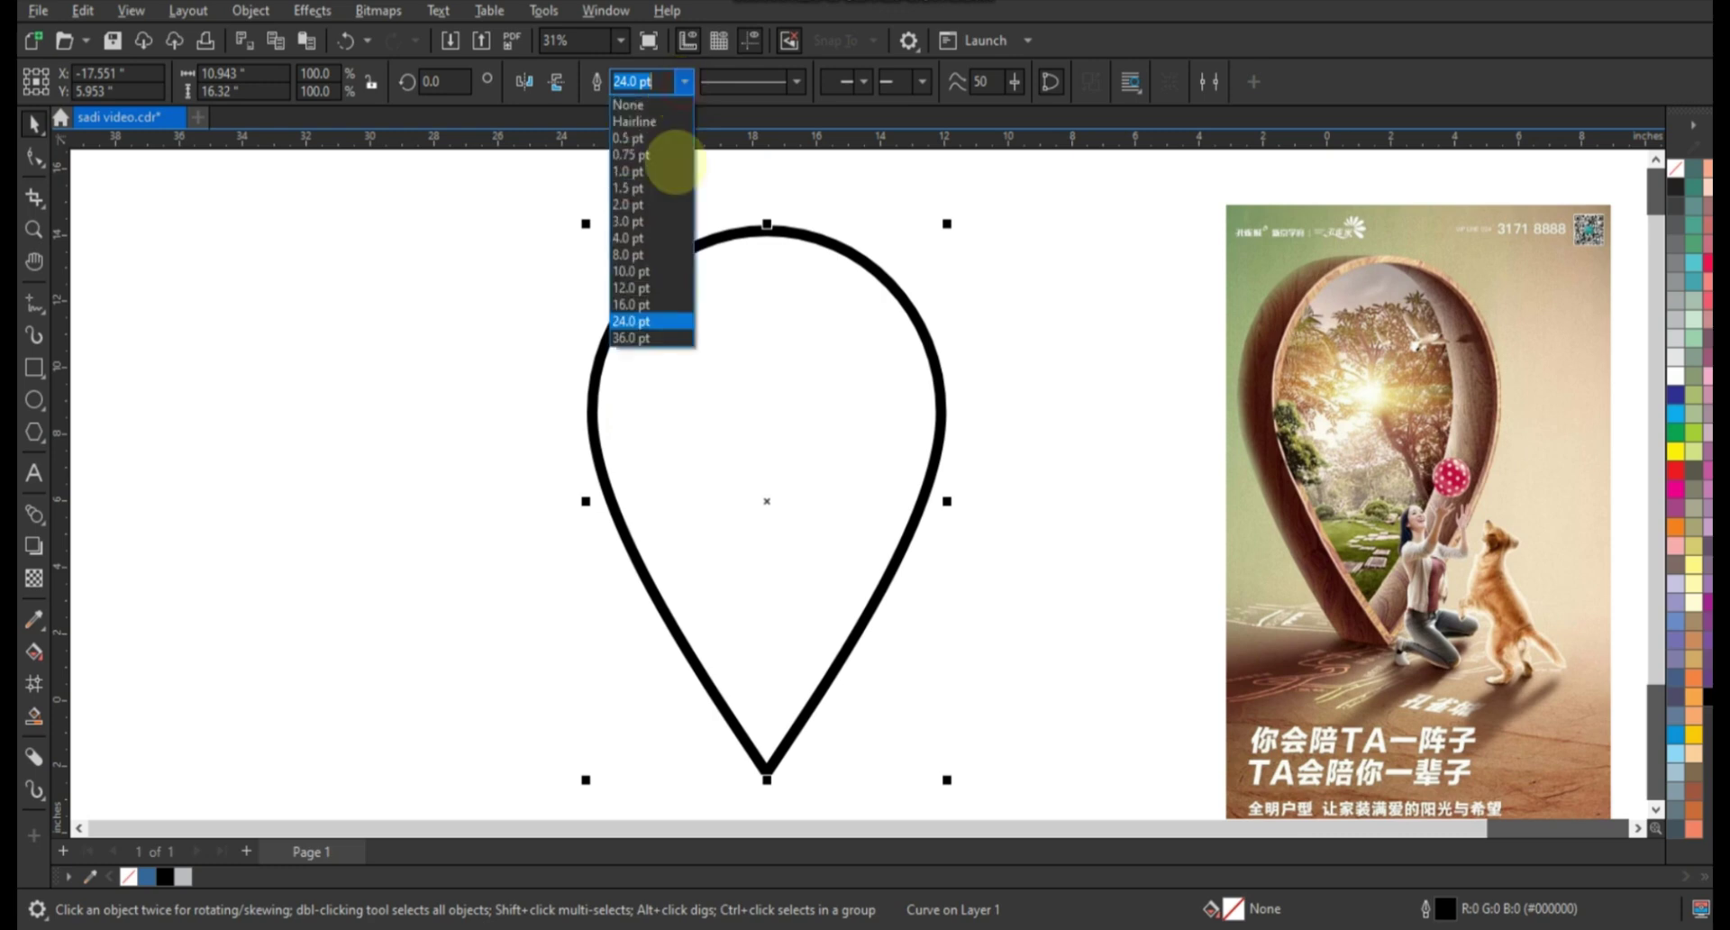
click(644, 325)
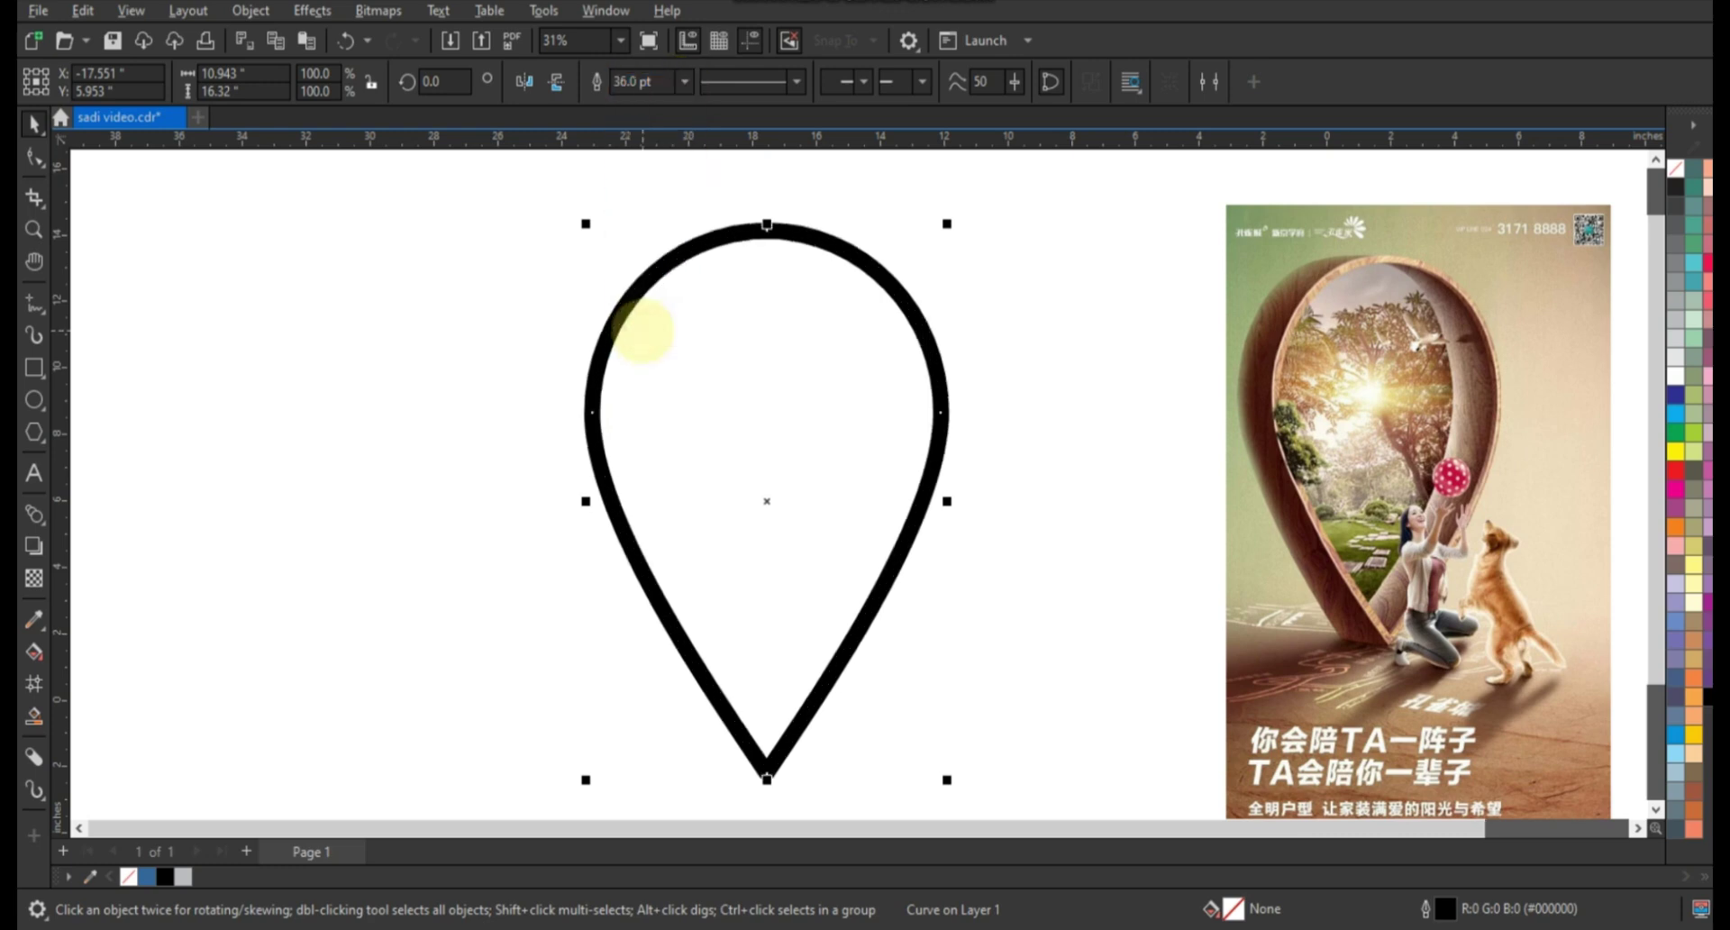
Narrow the pin shape slightly by dragging its side handle.
drag(586, 501, 639, 501)
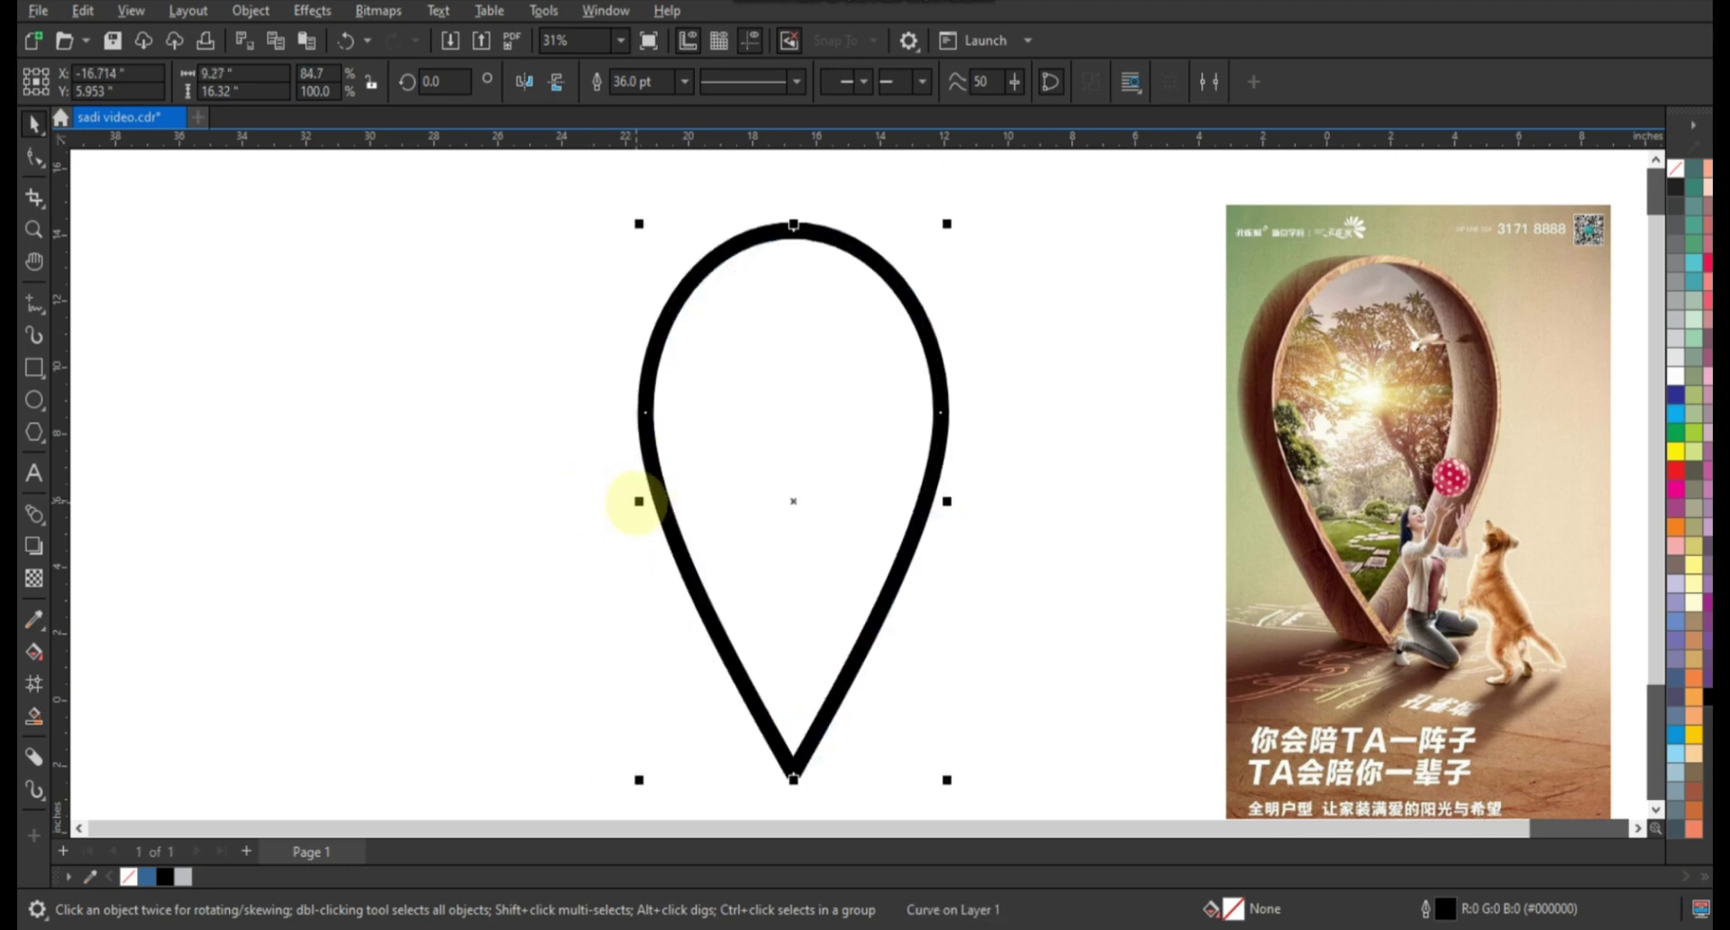
drag(636, 503, 635, 501)
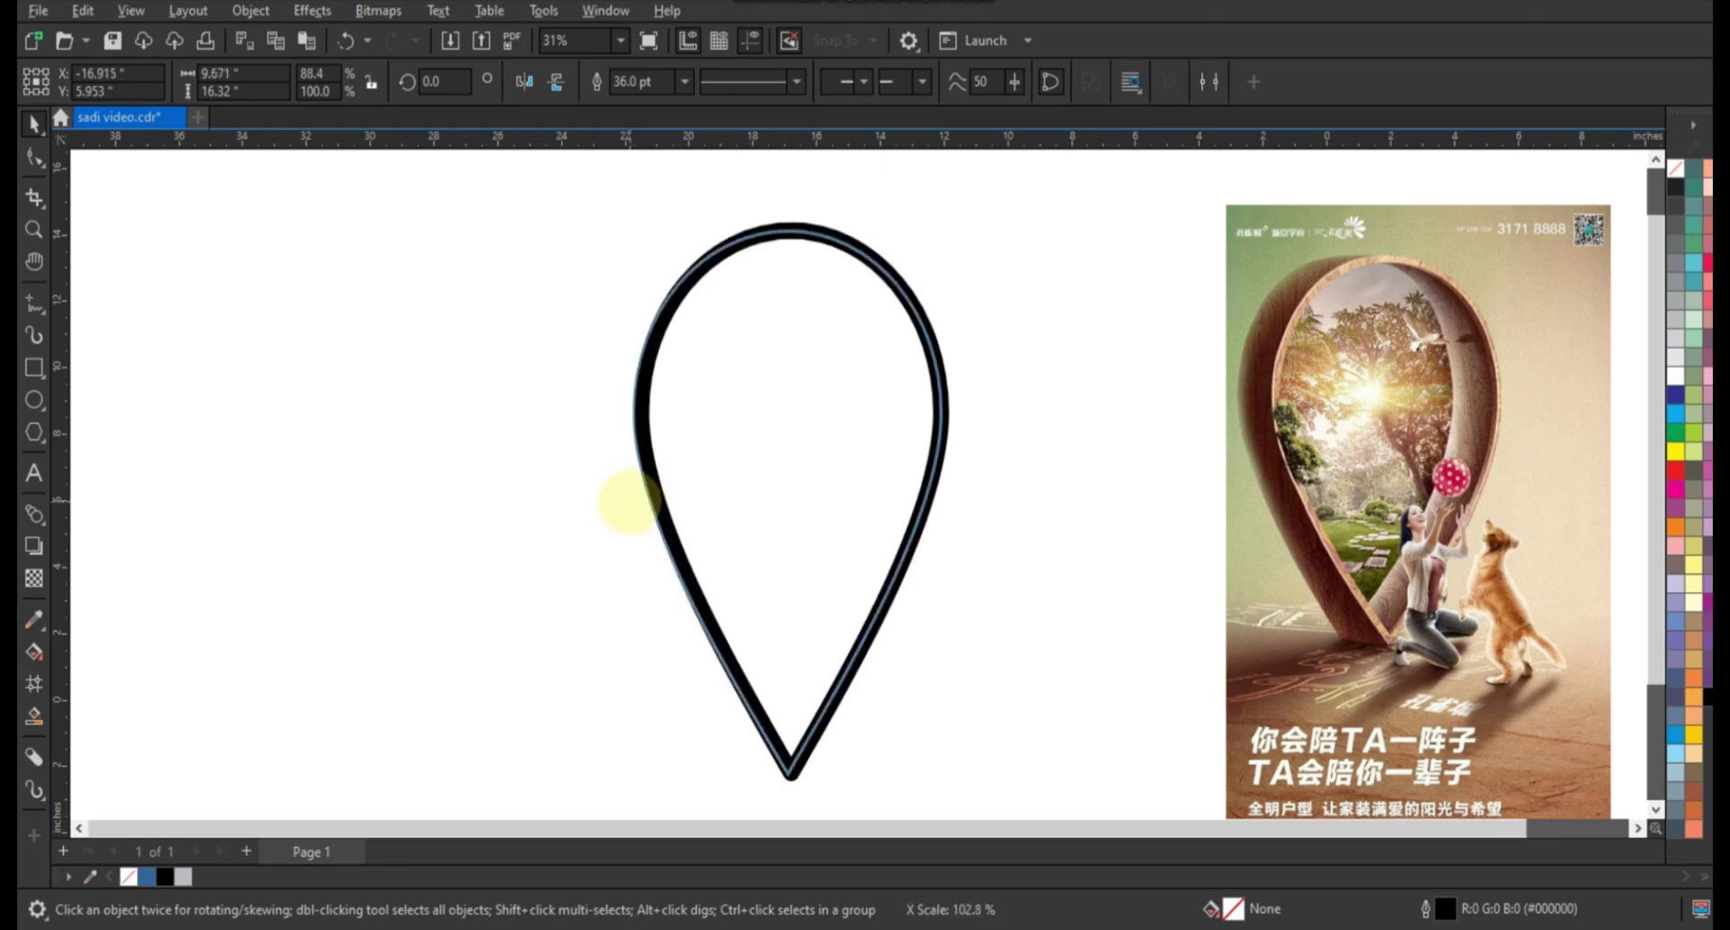
drag(634, 501, 620, 501)
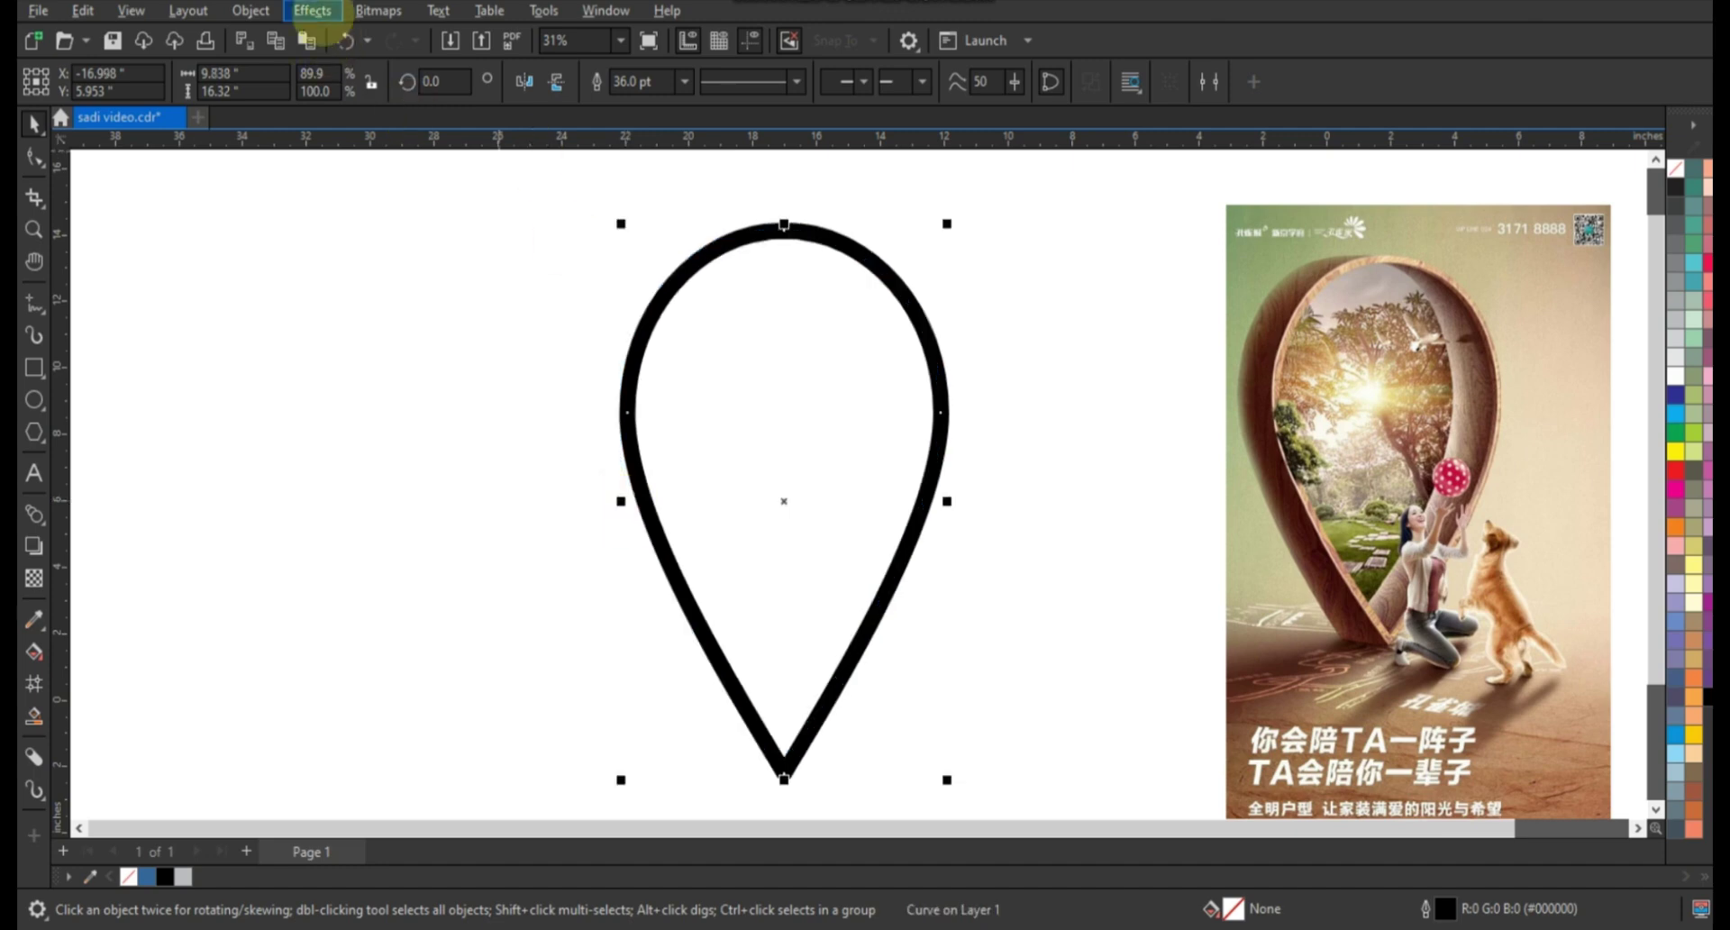
Convert the pin outline to an object, fill it grey, and give it an 8 pt black outline.
click(252, 11)
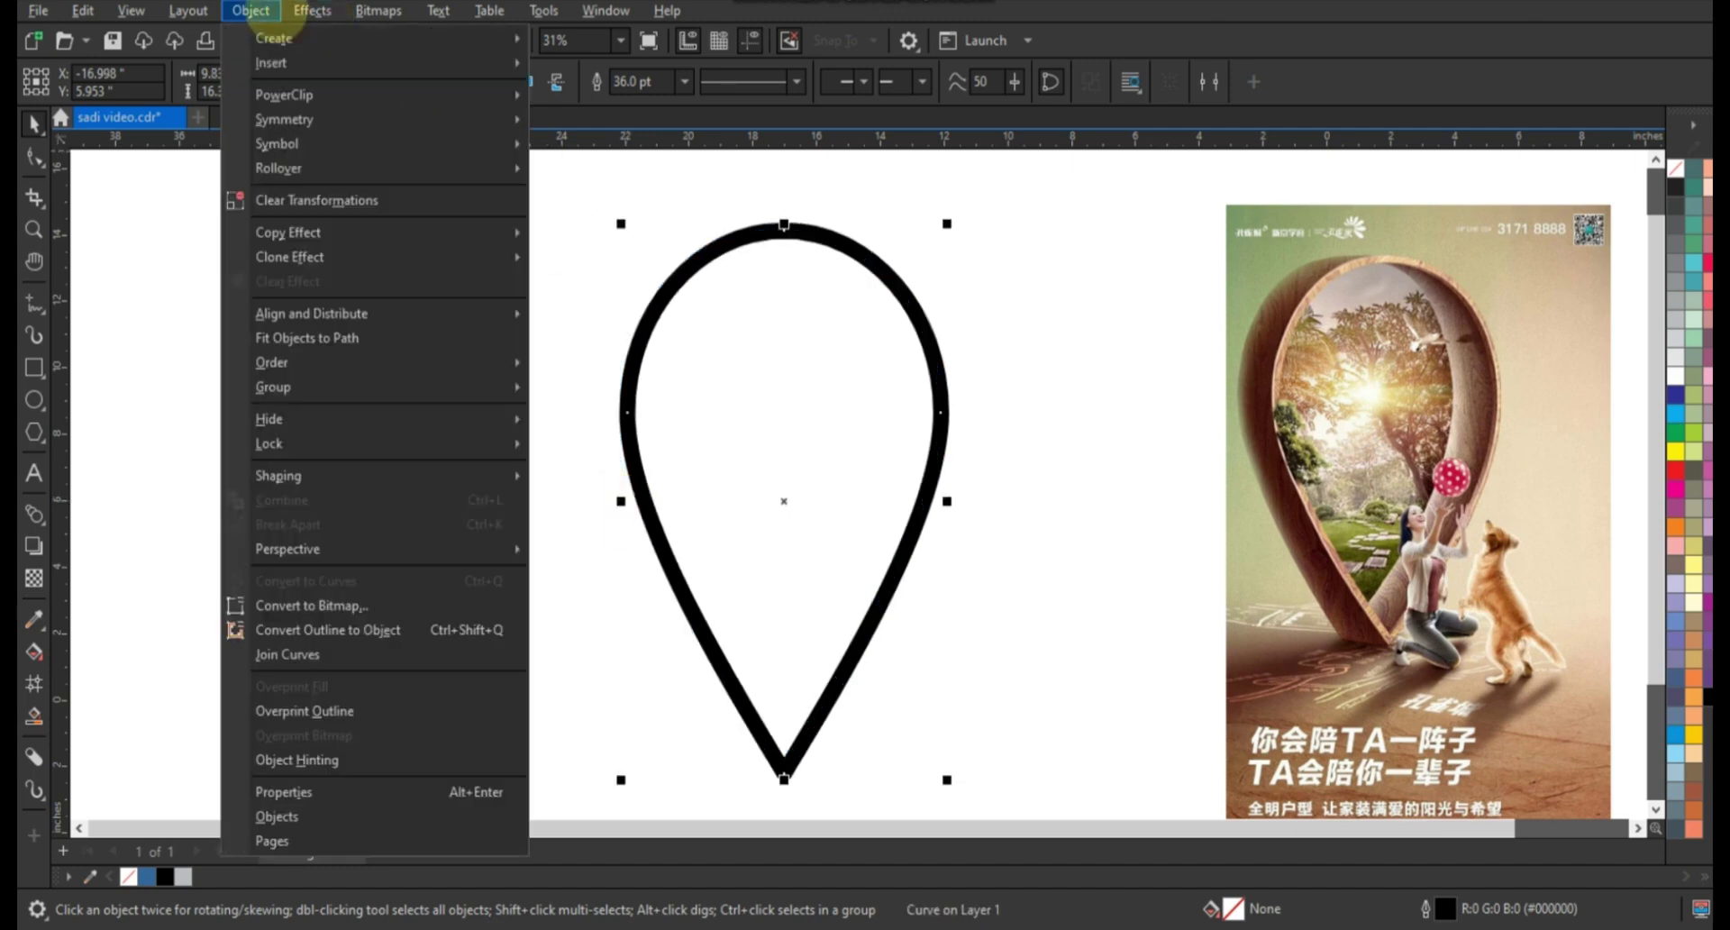
click(383, 629)
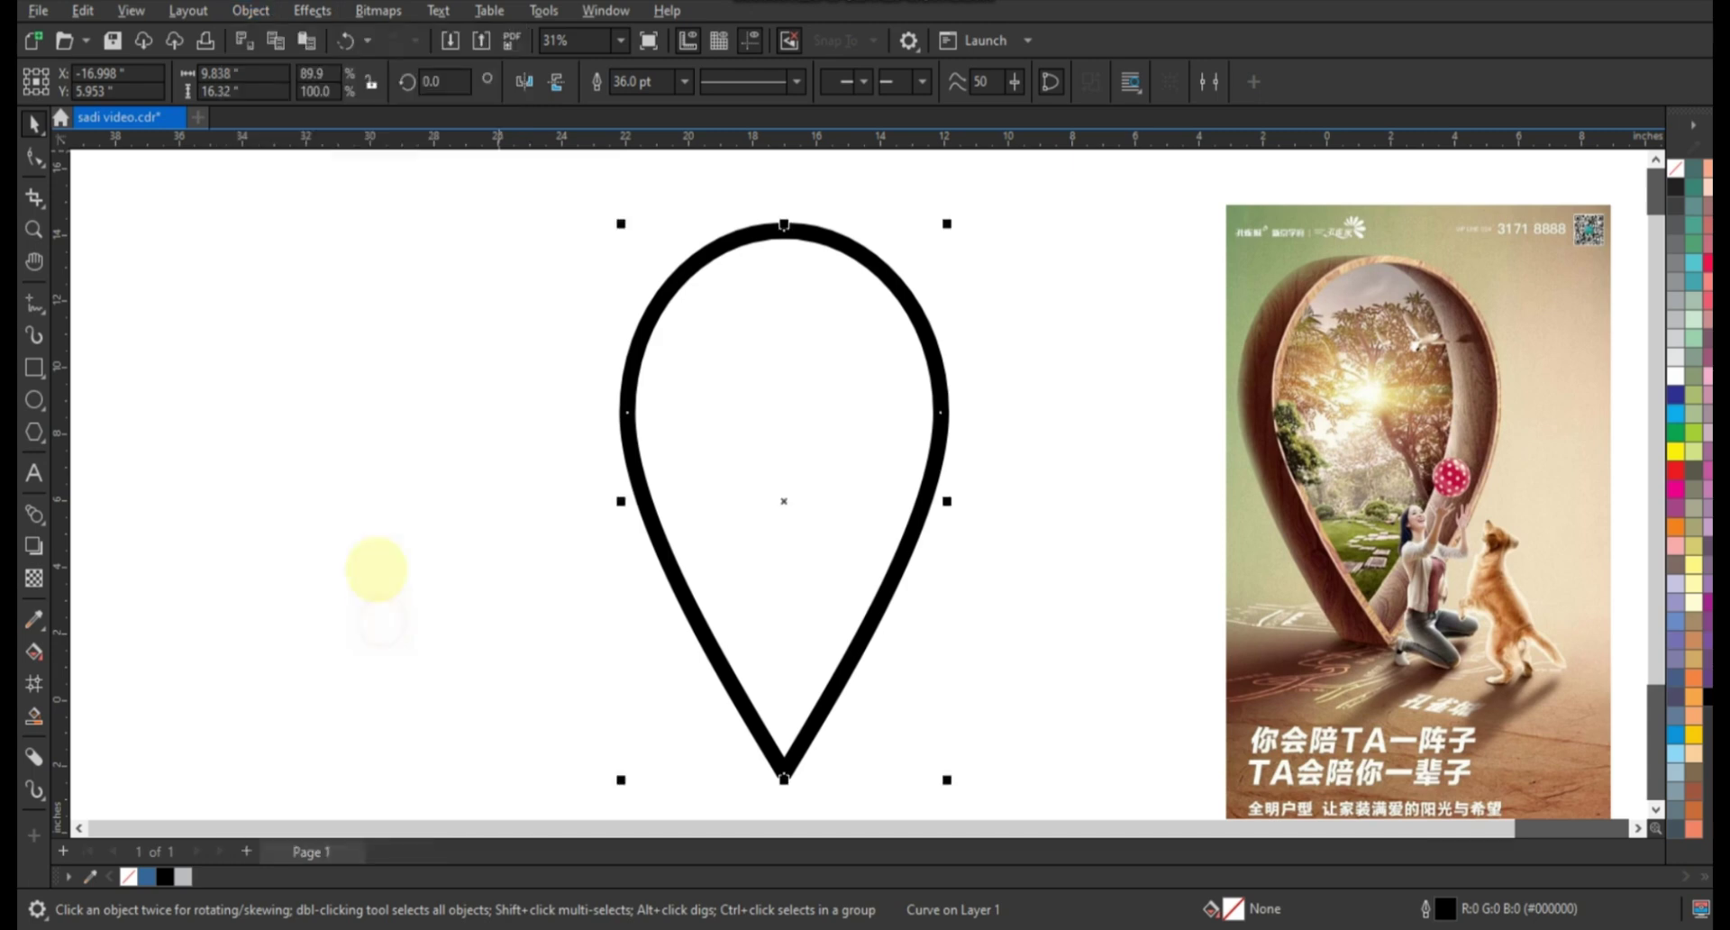
click(906, 290)
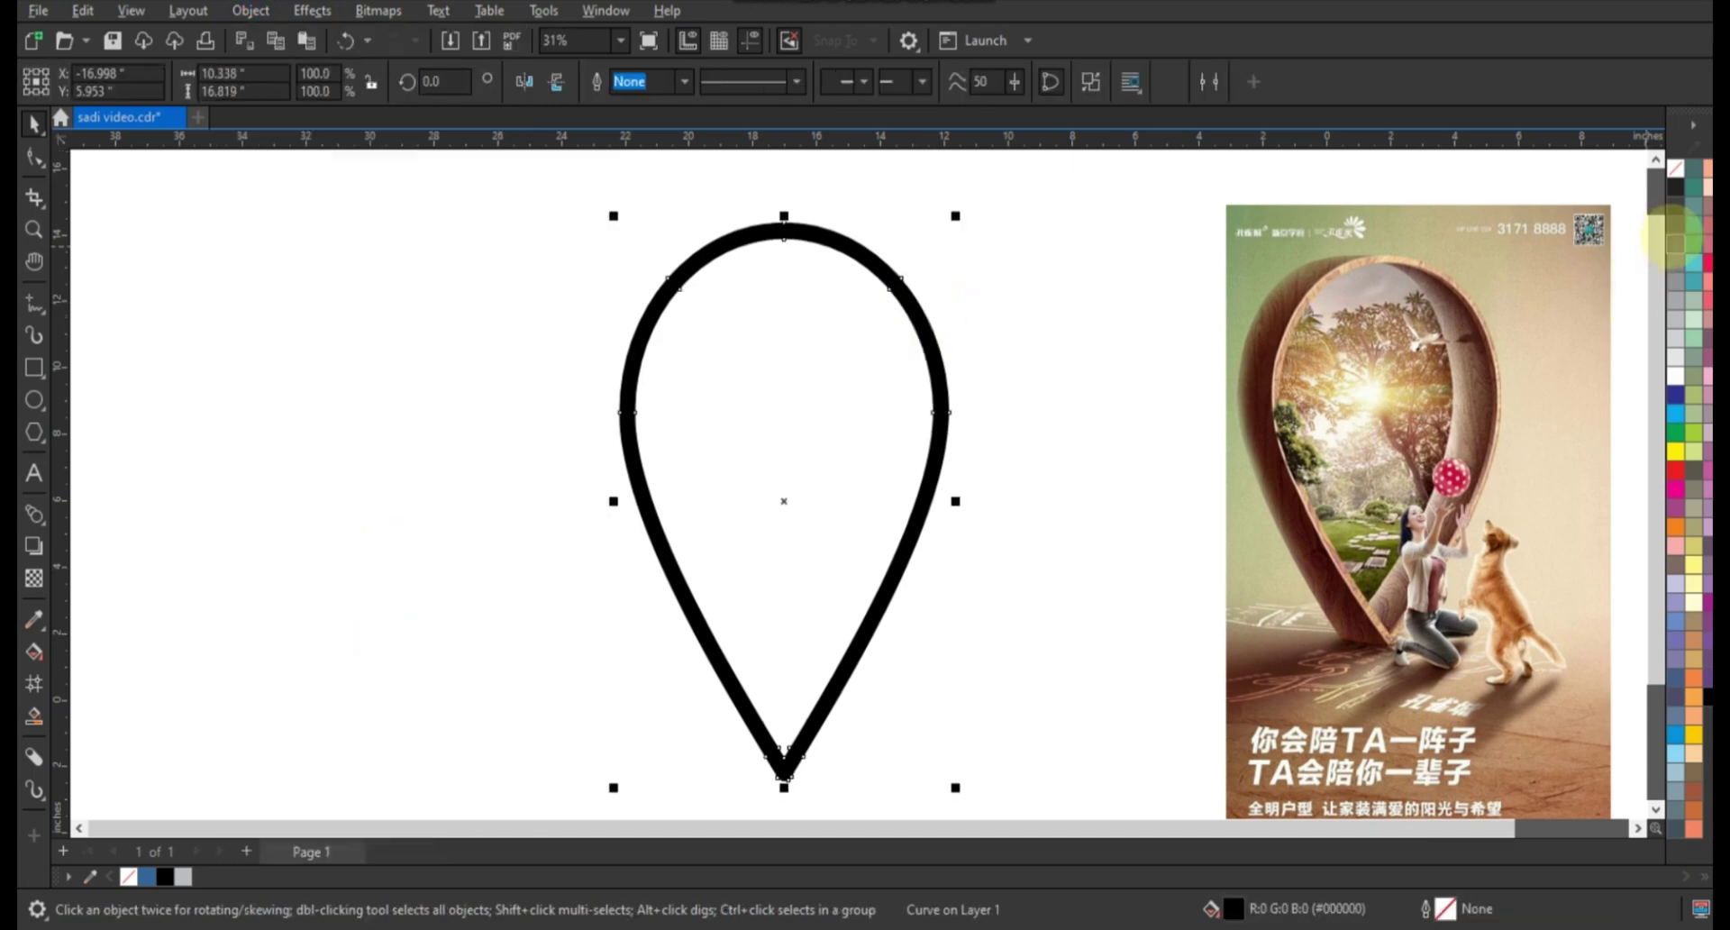
click(1674, 224)
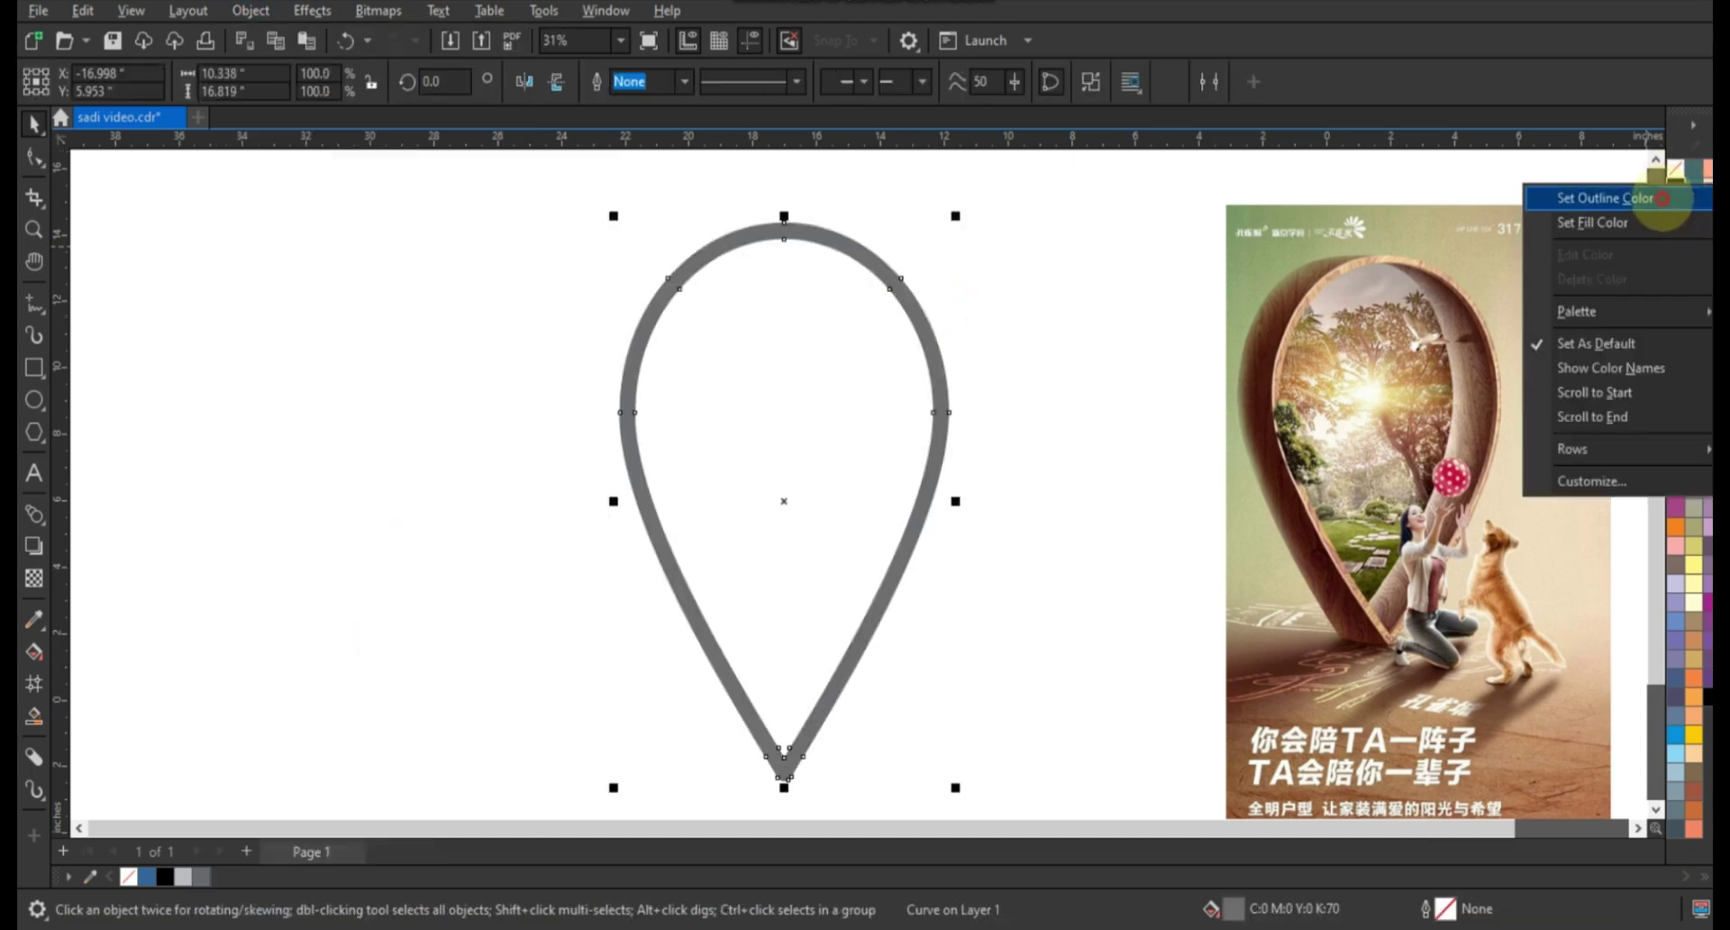
click(1658, 183)
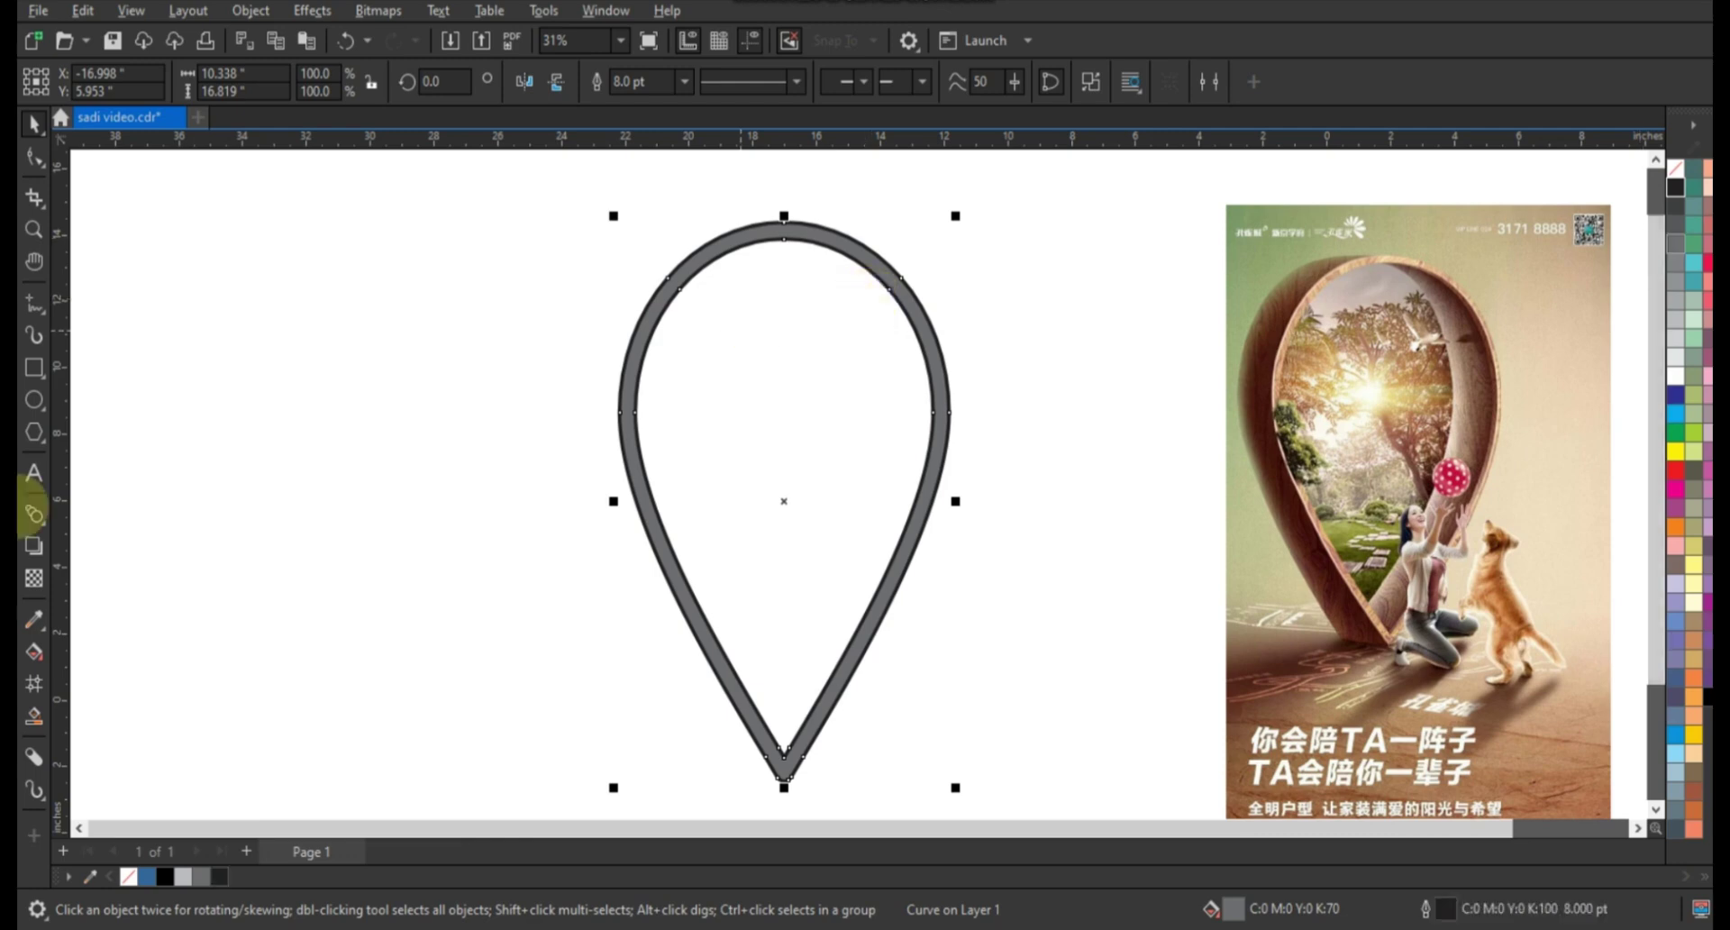
click(41, 541)
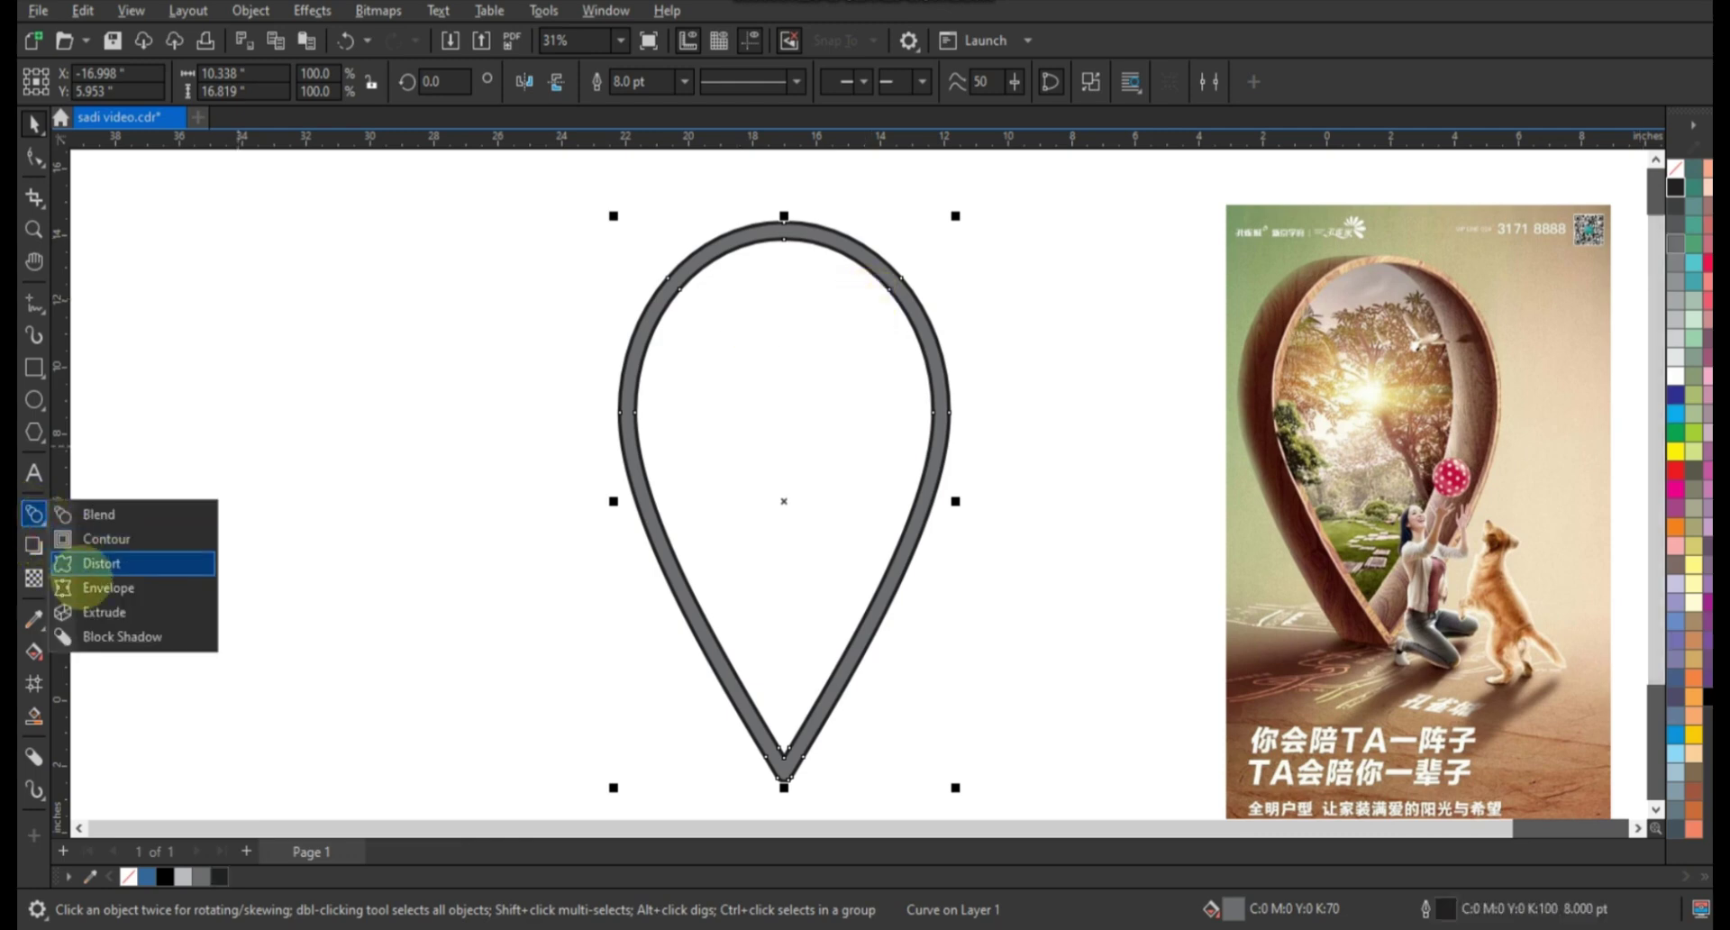
Extrude the grey pin, change the extrusion type, and drag the vanishing point to widen the depth.
click(81, 610)
drag(631, 504, 495, 507)
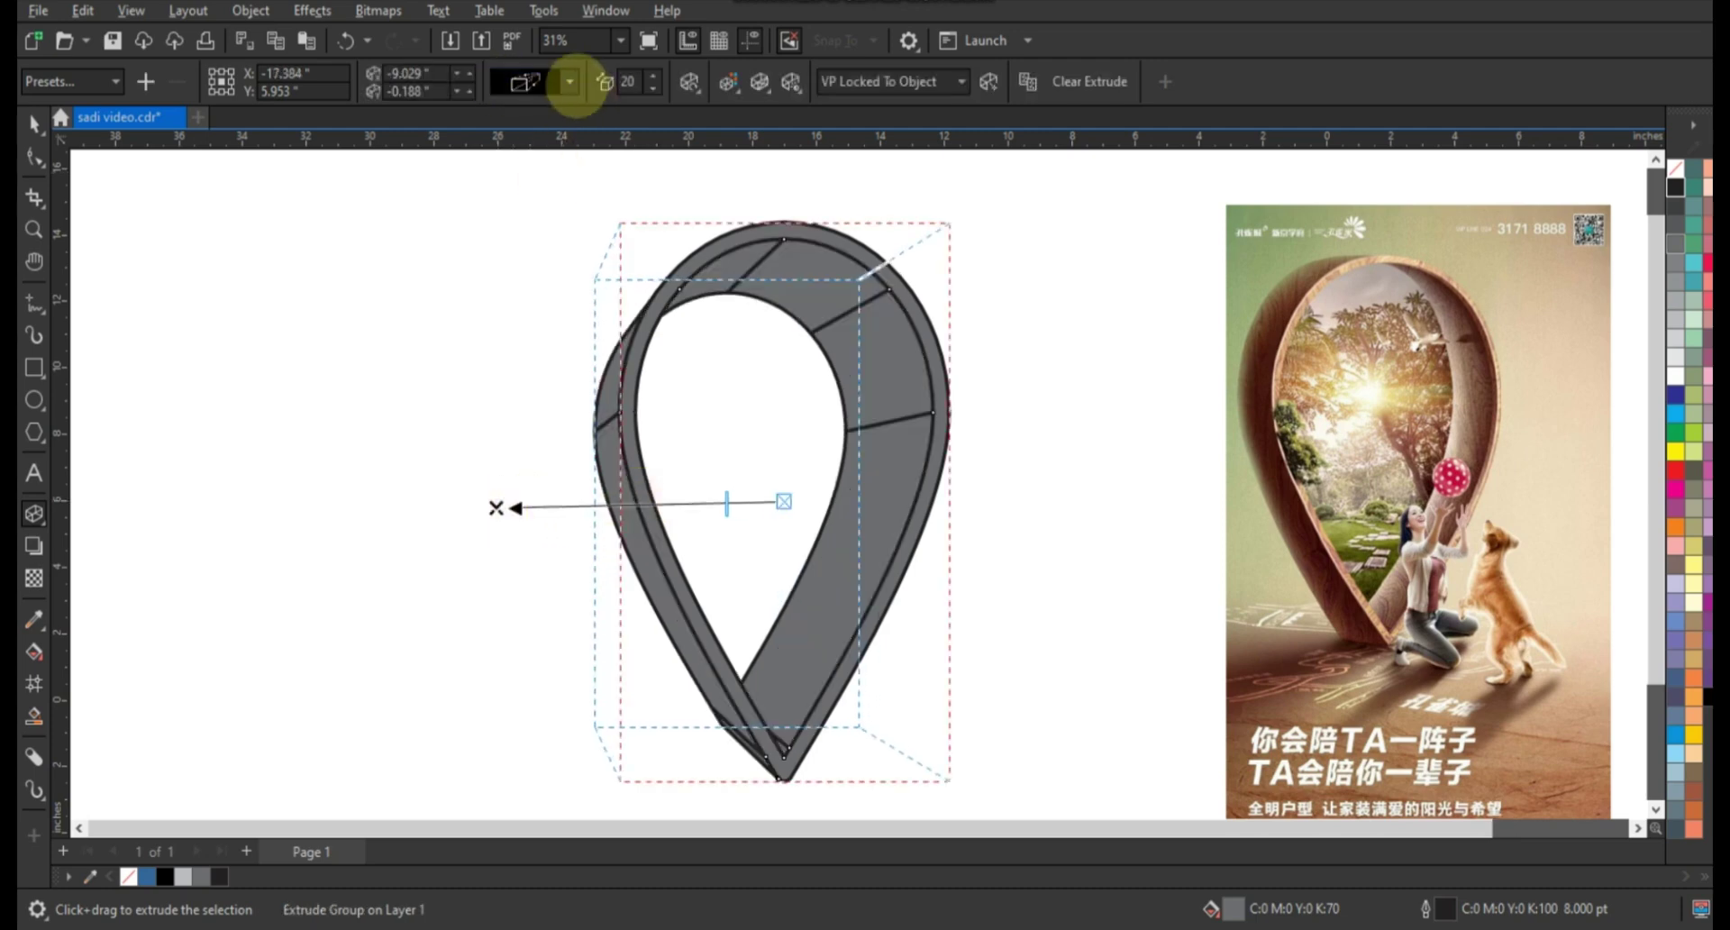
click(571, 82)
click(577, 317)
mouse_move(496, 507)
mouse_down()
mouse_move(729, 499)
mouse_move(714, 500)
mouse_up()
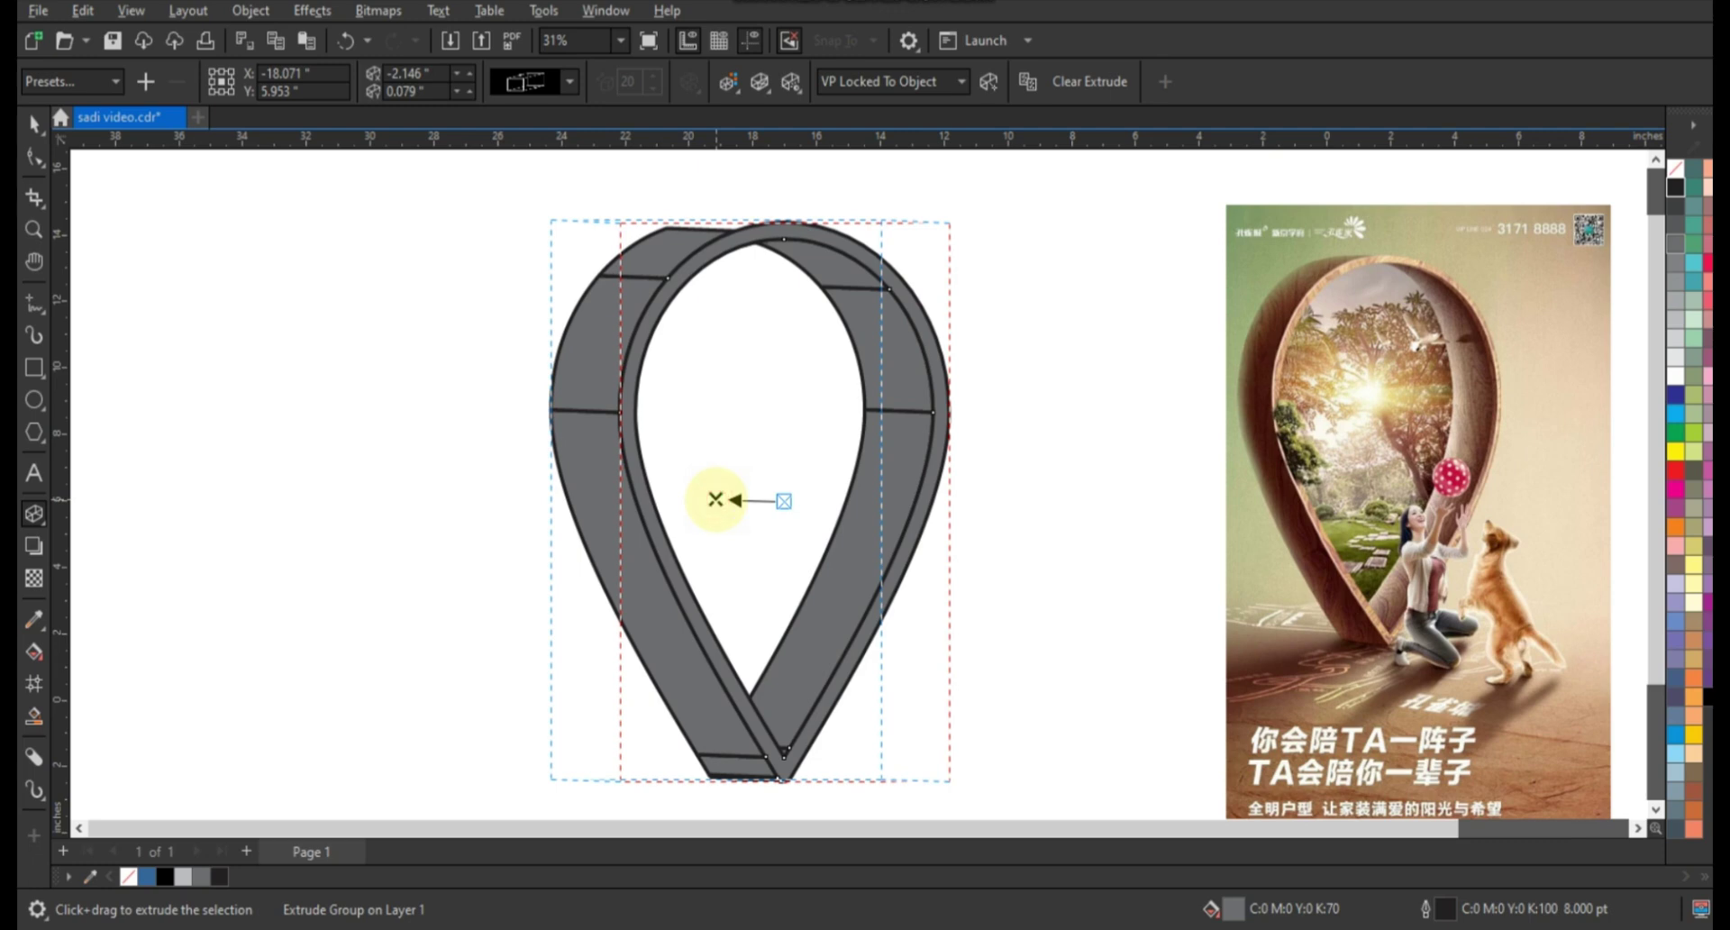
Weld the three right-side extrusion segments into one band.
click(34, 123)
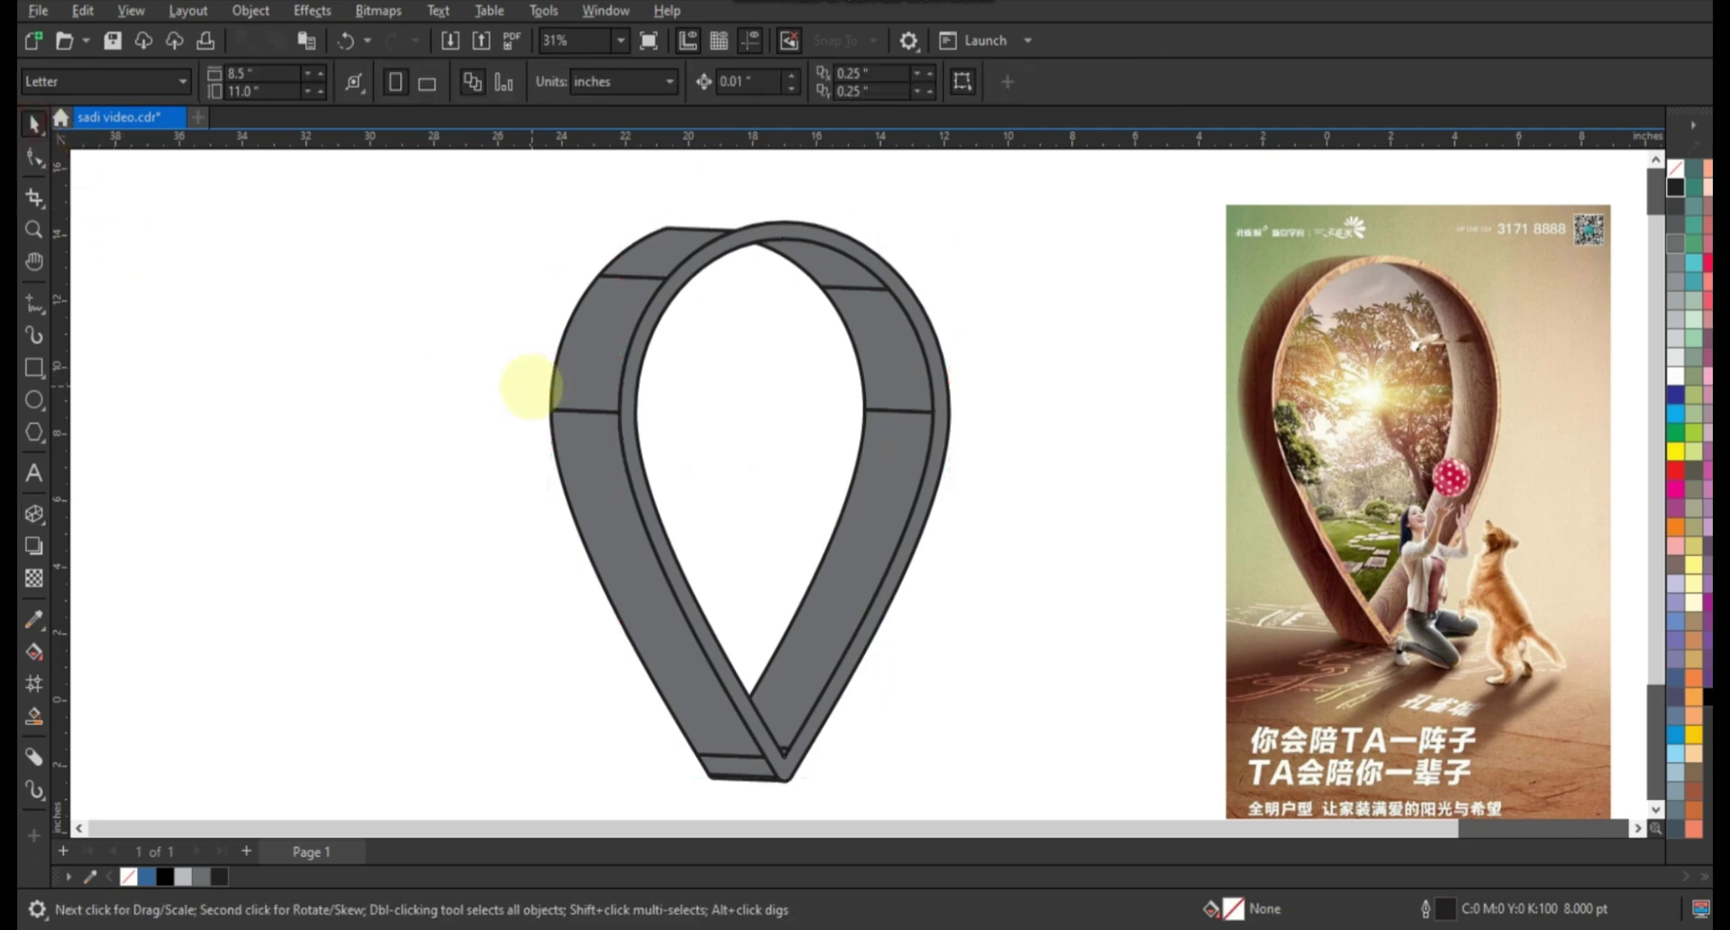
click(834, 275)
shift+click(881, 340)
shift+click(869, 491)
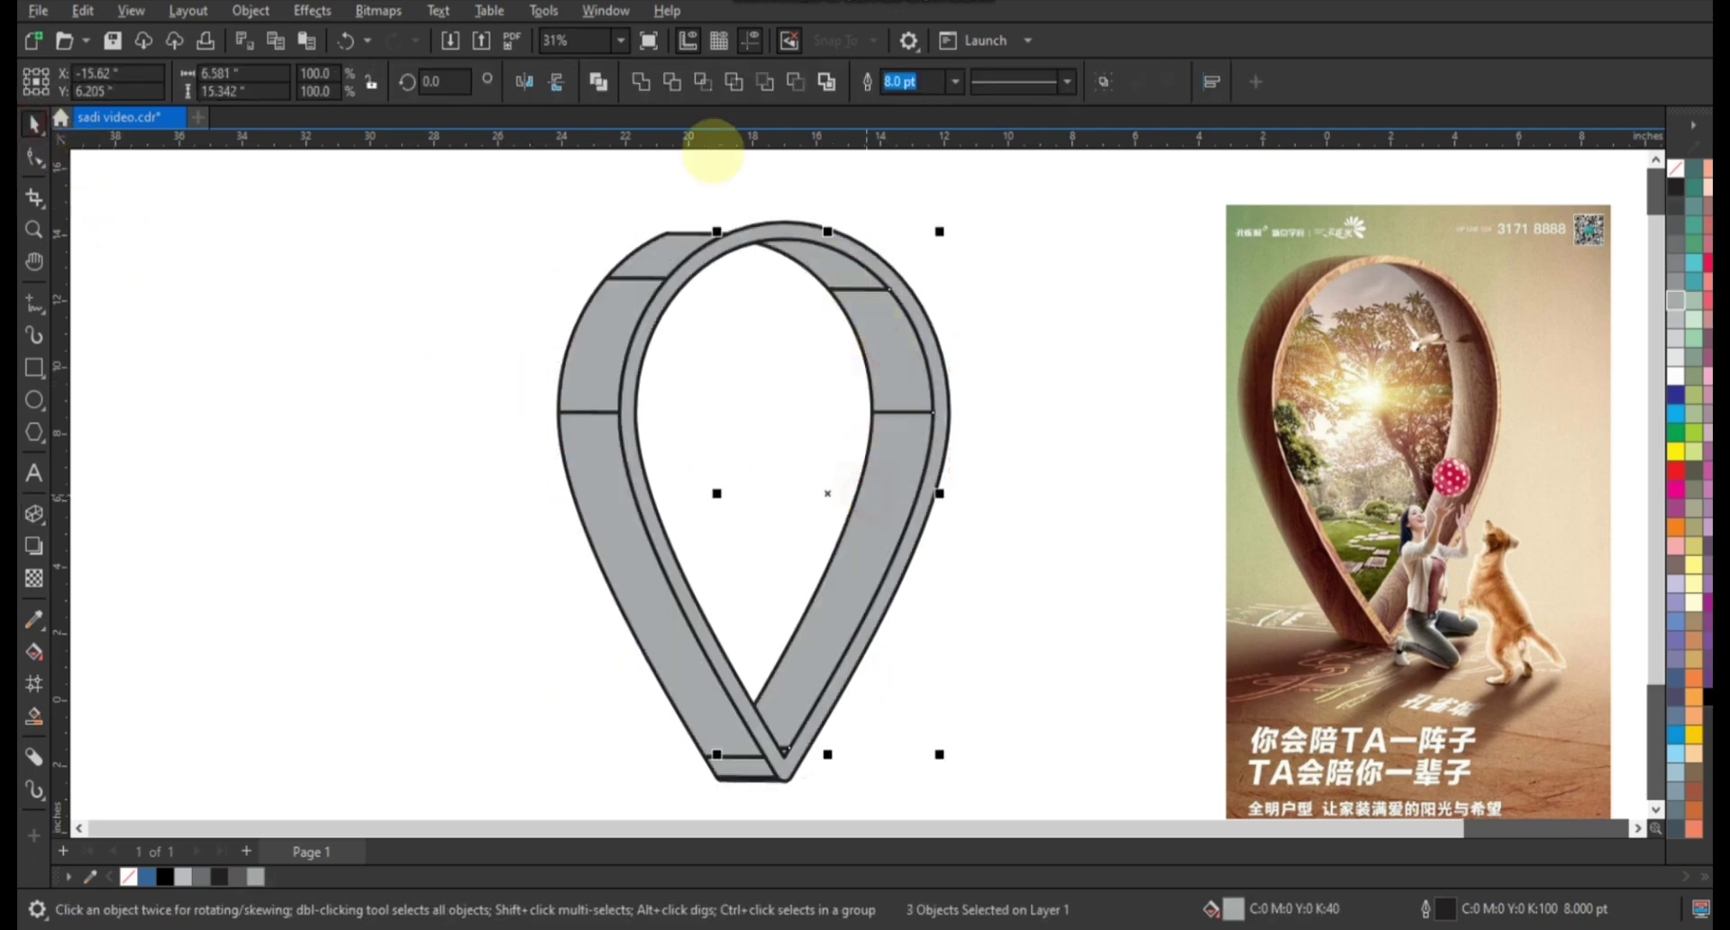
click(641, 82)
click(745, 733)
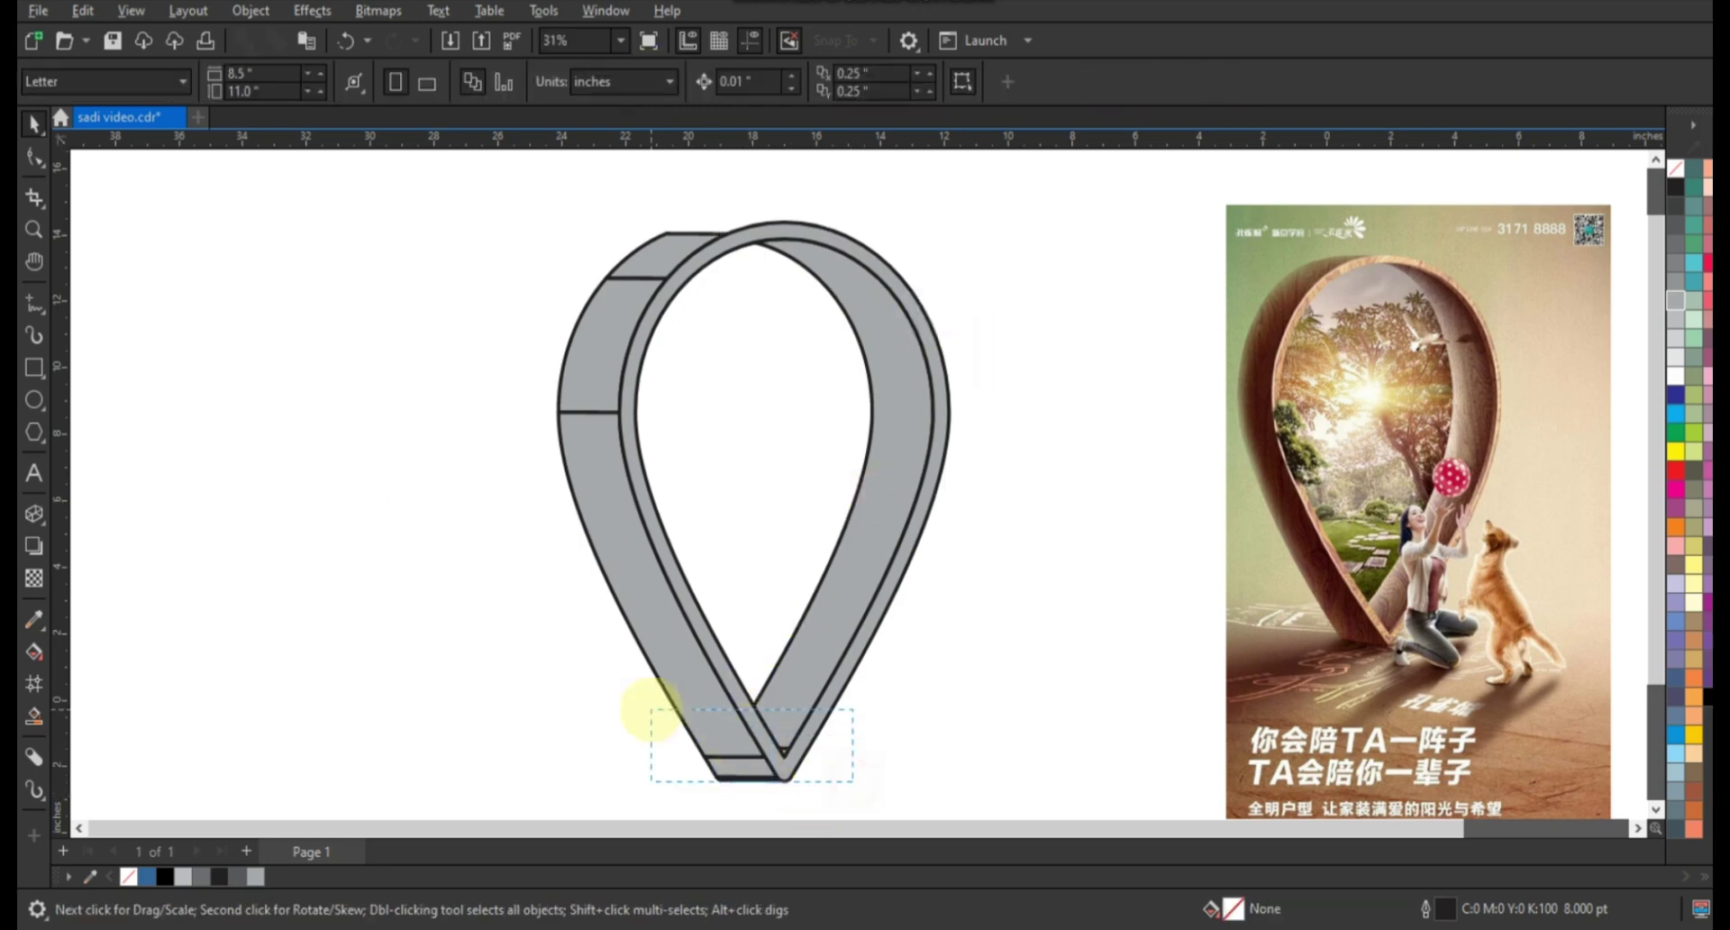
Trim the small bottom join pieces with the right band.
drag(650, 709, 652, 712)
drag(878, 721, 649, 761)
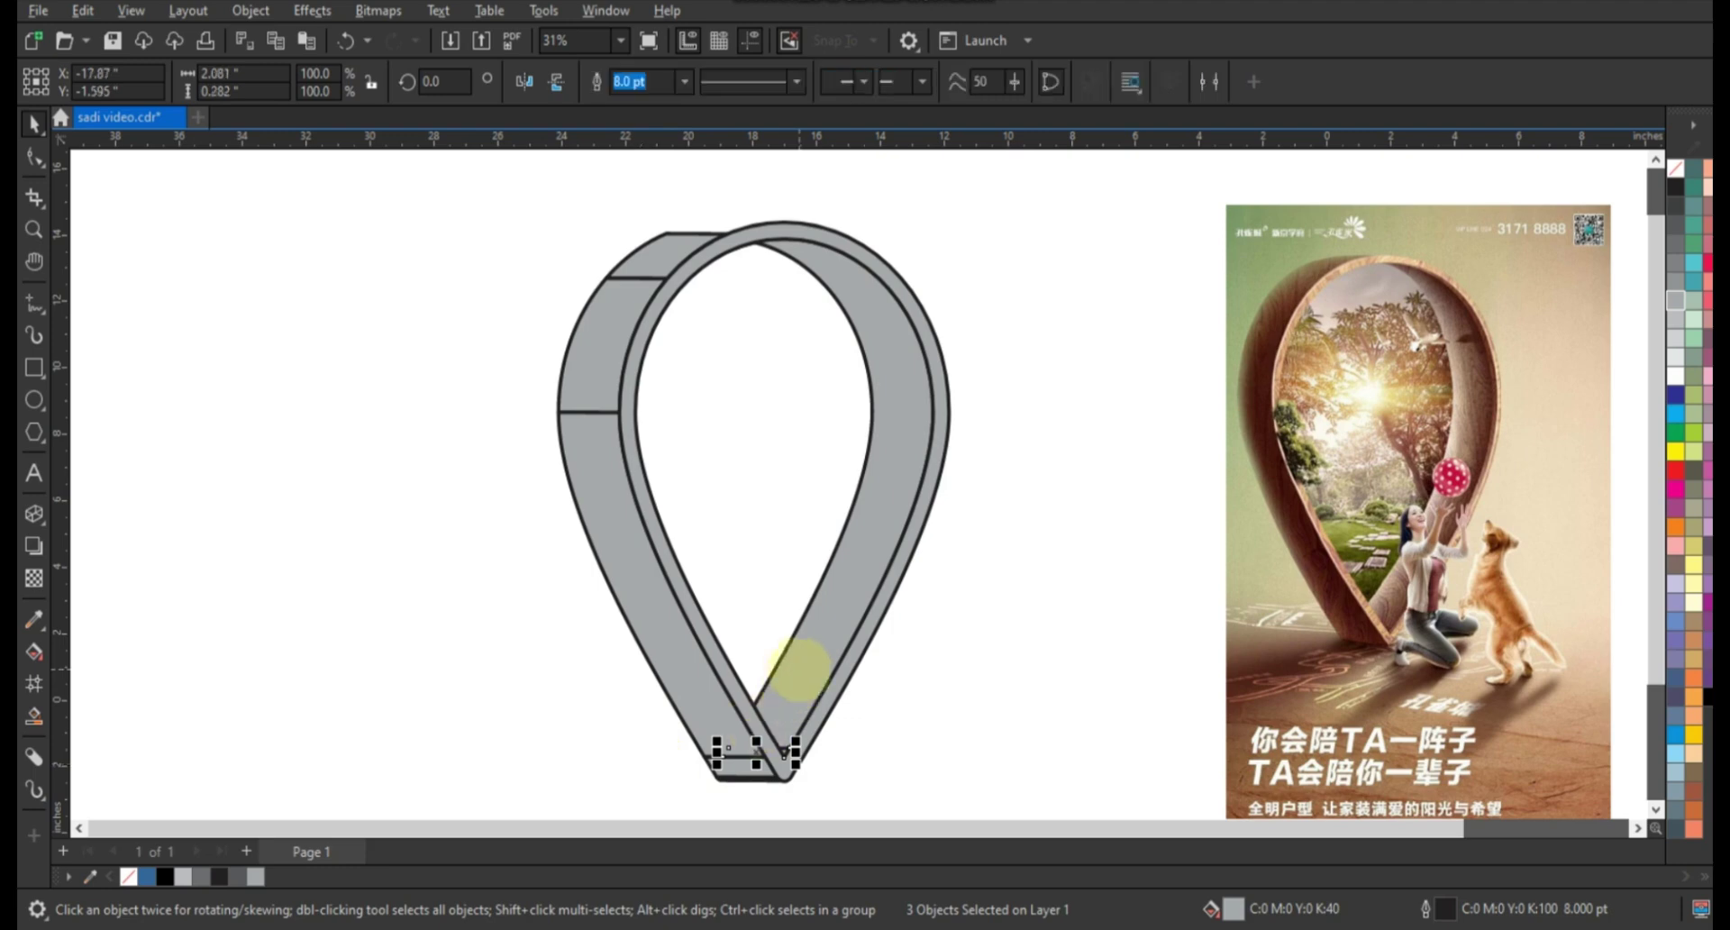
shift+click(805, 213)
click(665, 82)
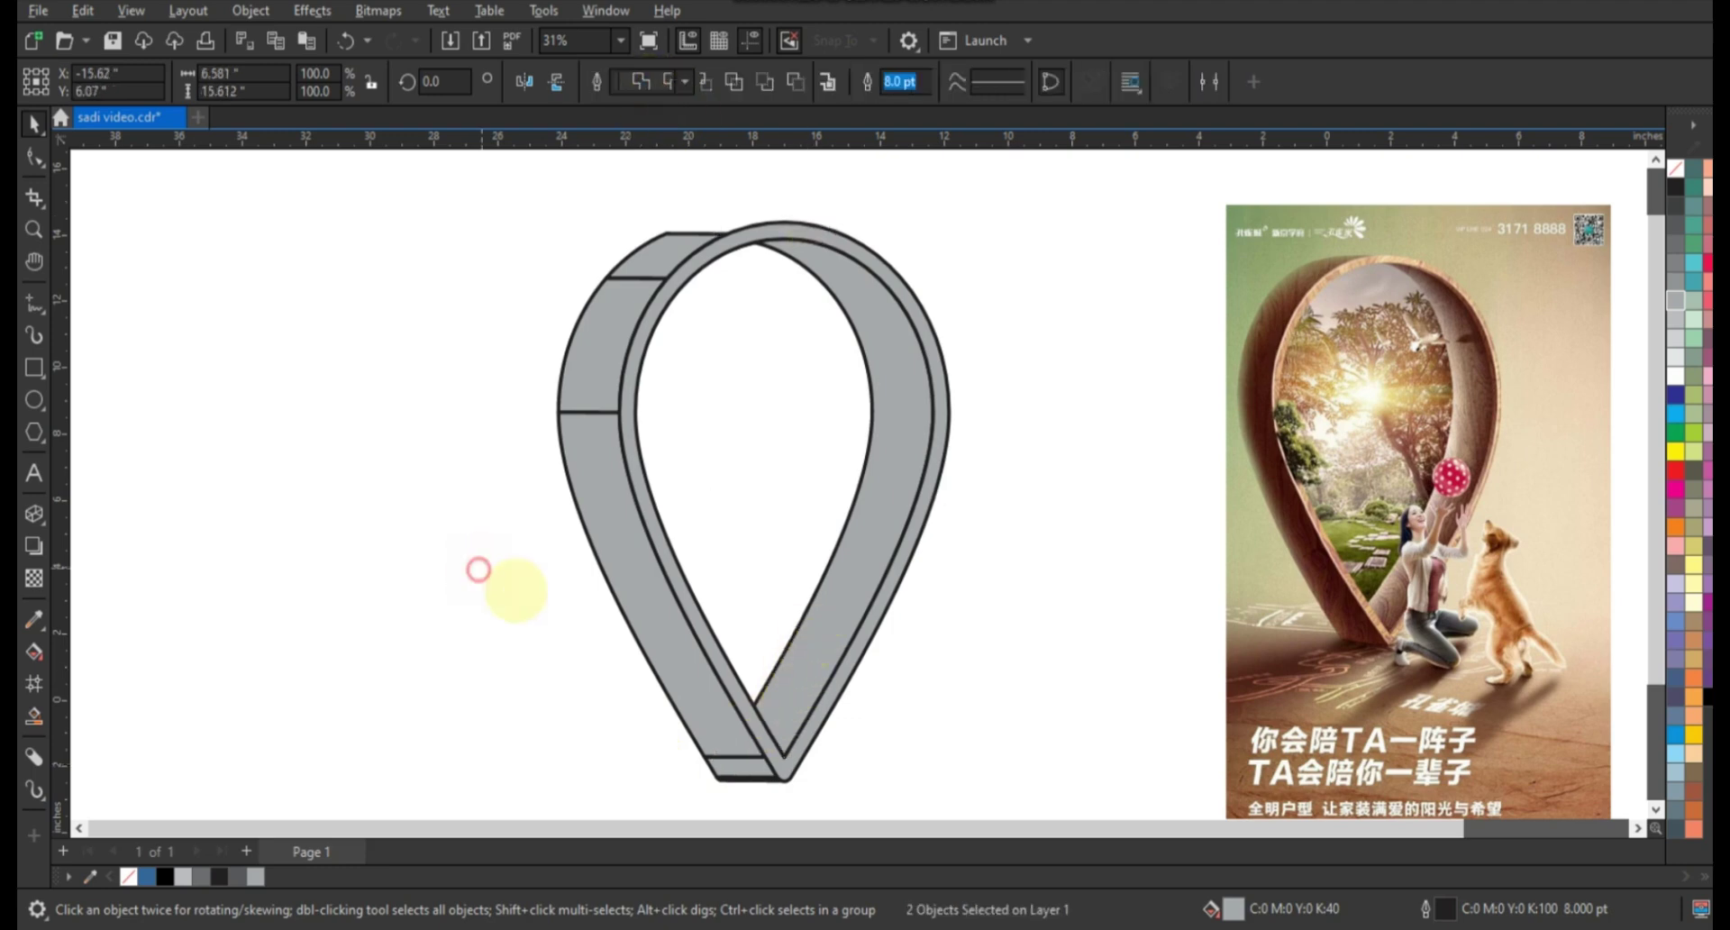
click(815, 798)
Weld the three left band pieces into one shape.
click(644, 599)
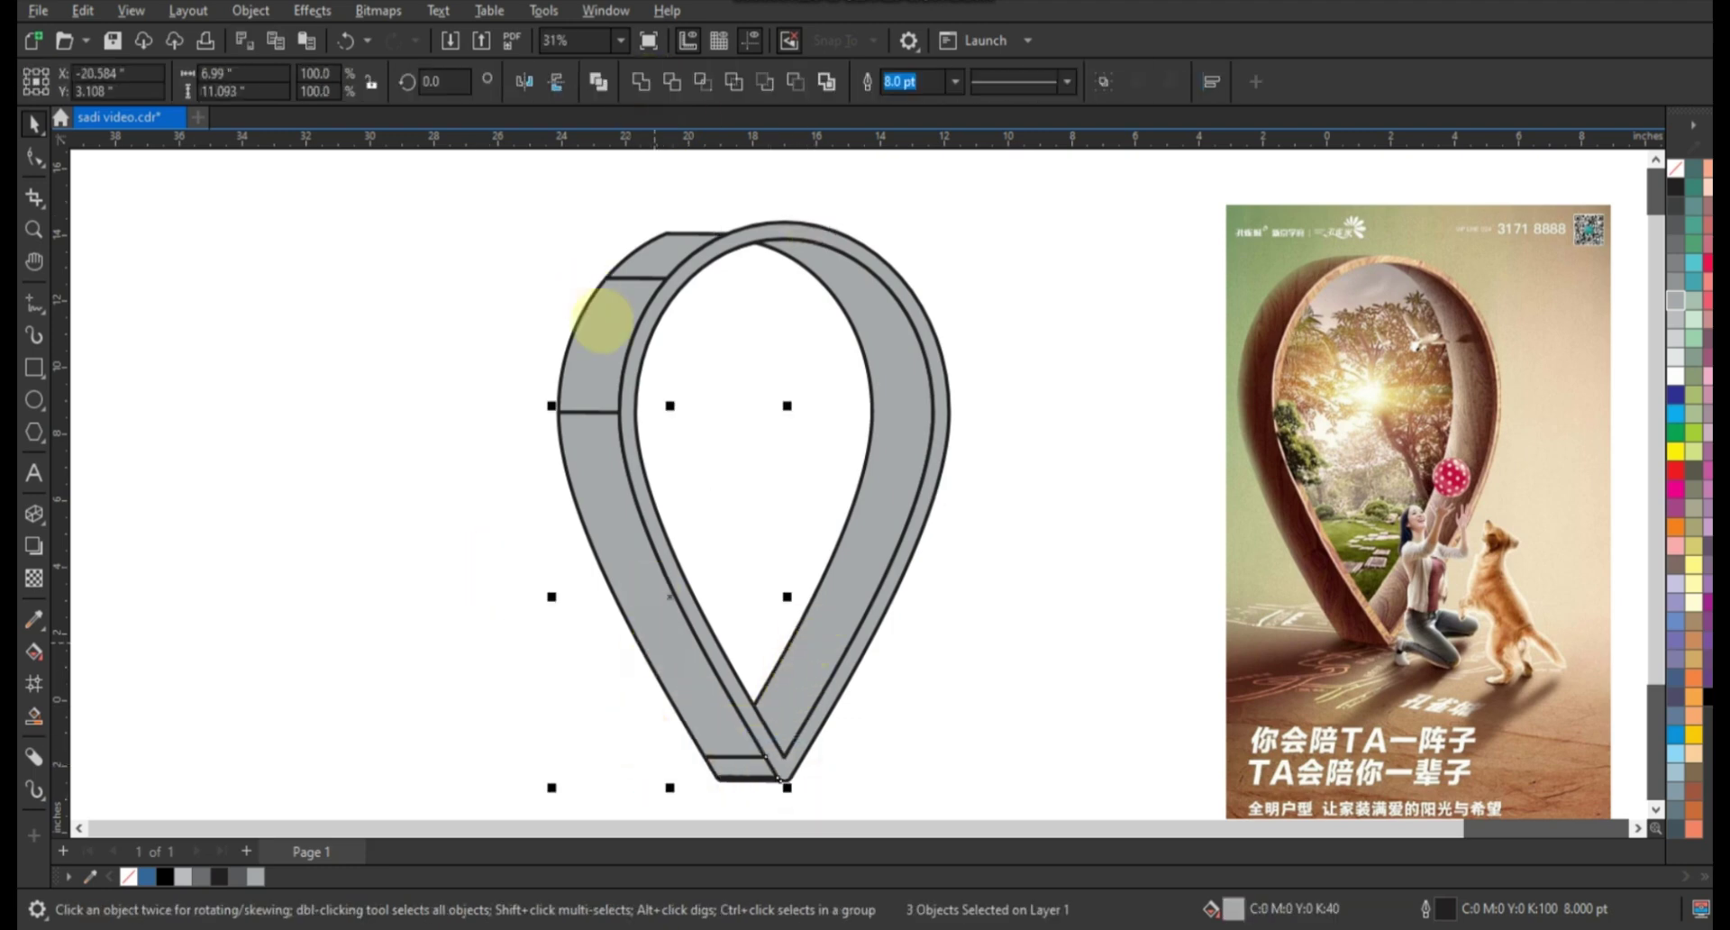
shift+click(600, 317)
shift+click(651, 254)
click(641, 82)
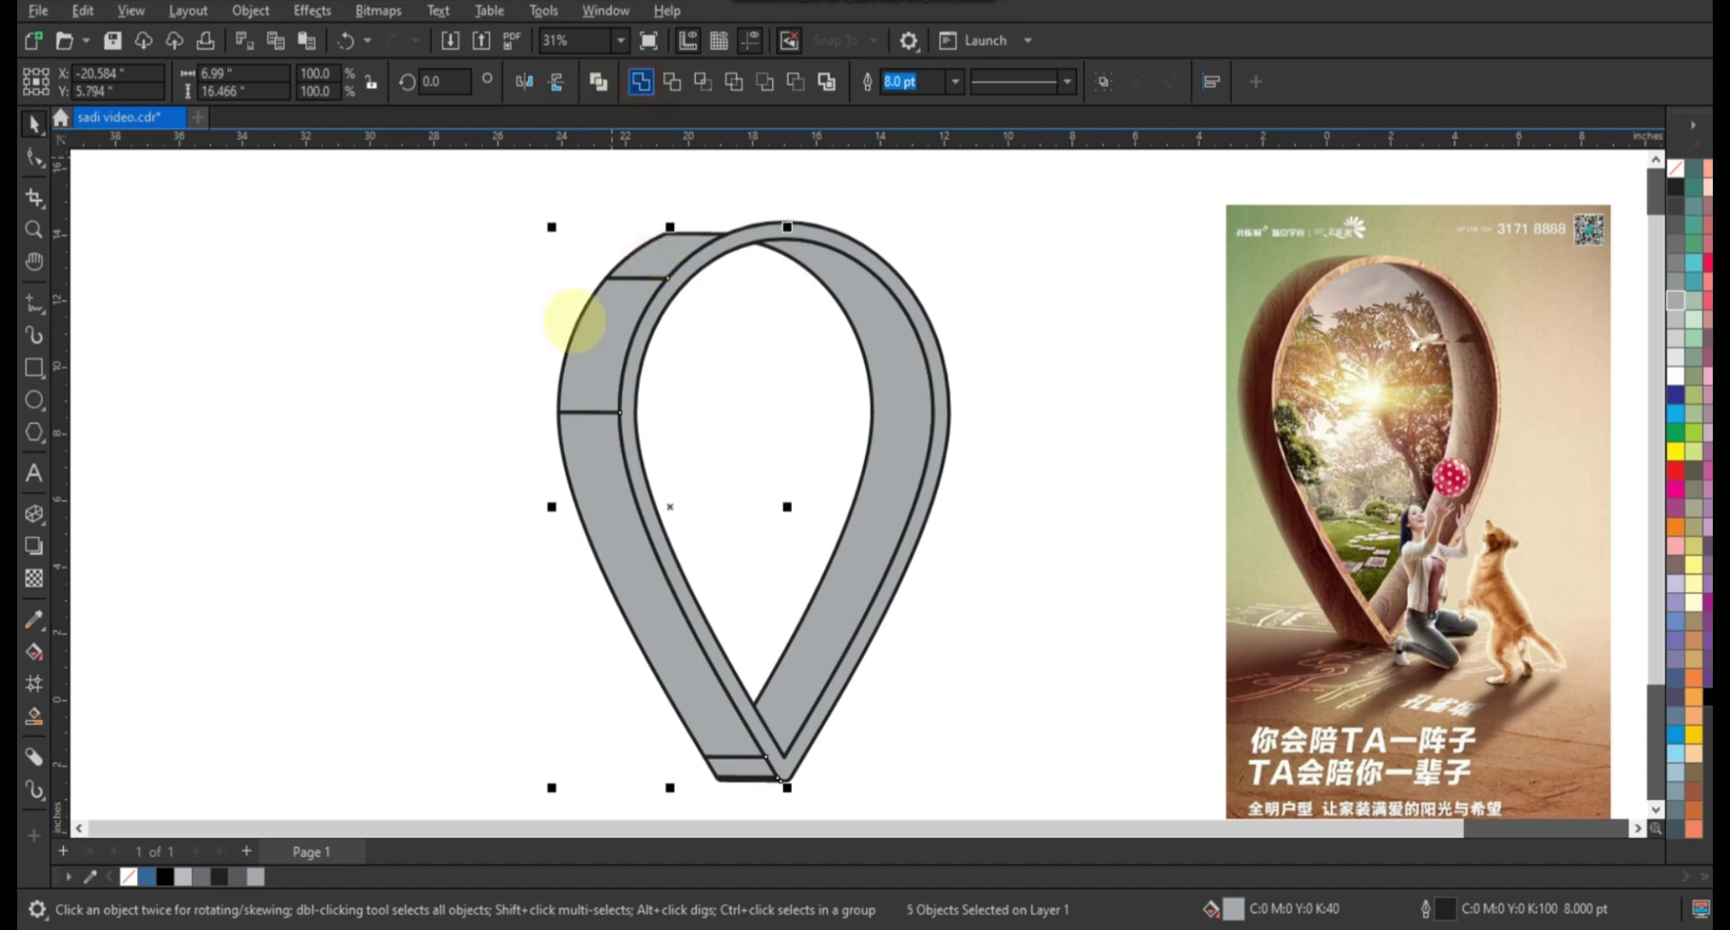
click(476, 345)
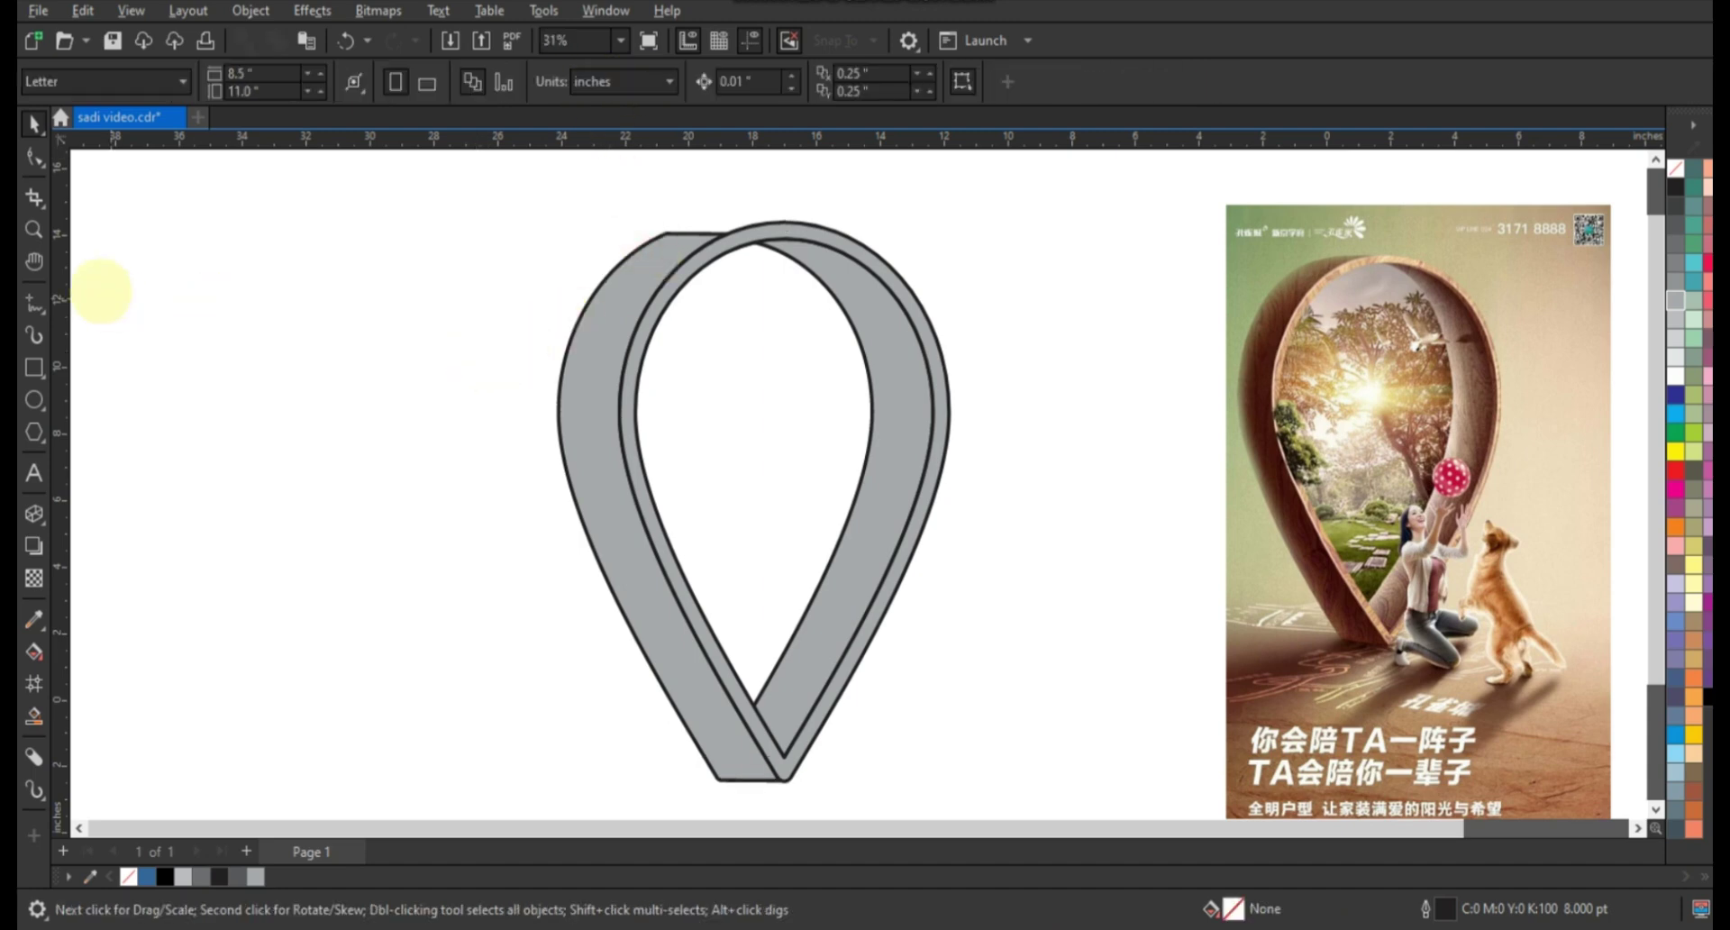
click(34, 229)
drag(580, 174, 991, 414)
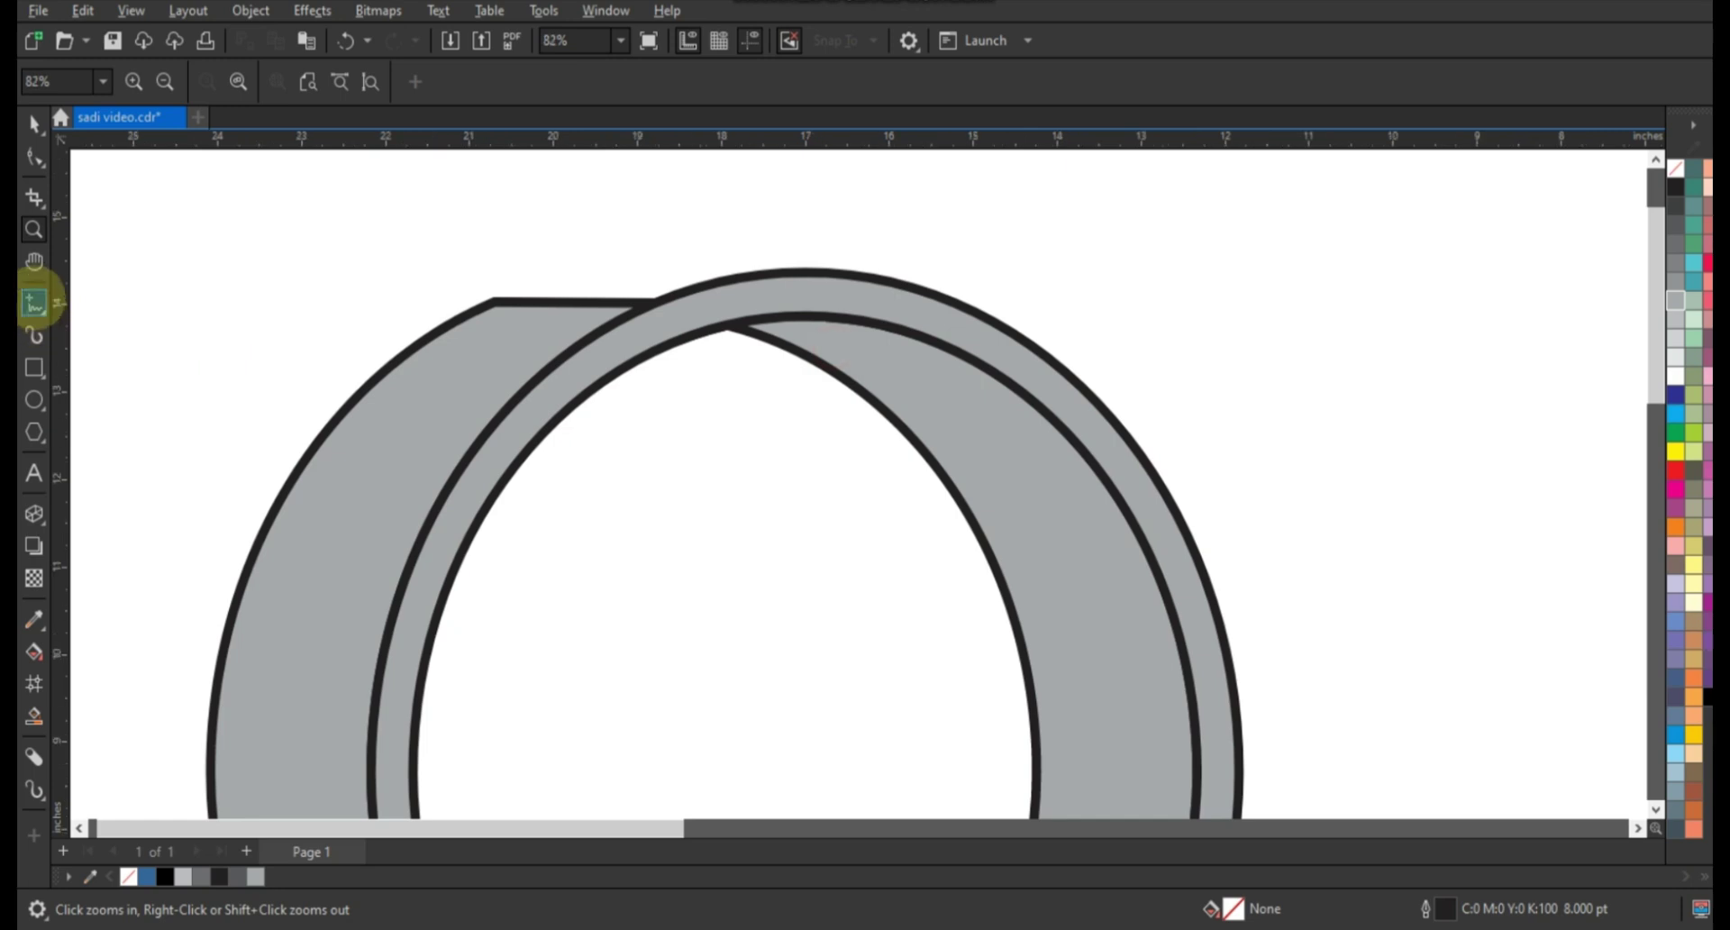
Draw a straight line and align it centred on the top of the arch.
click(33, 303)
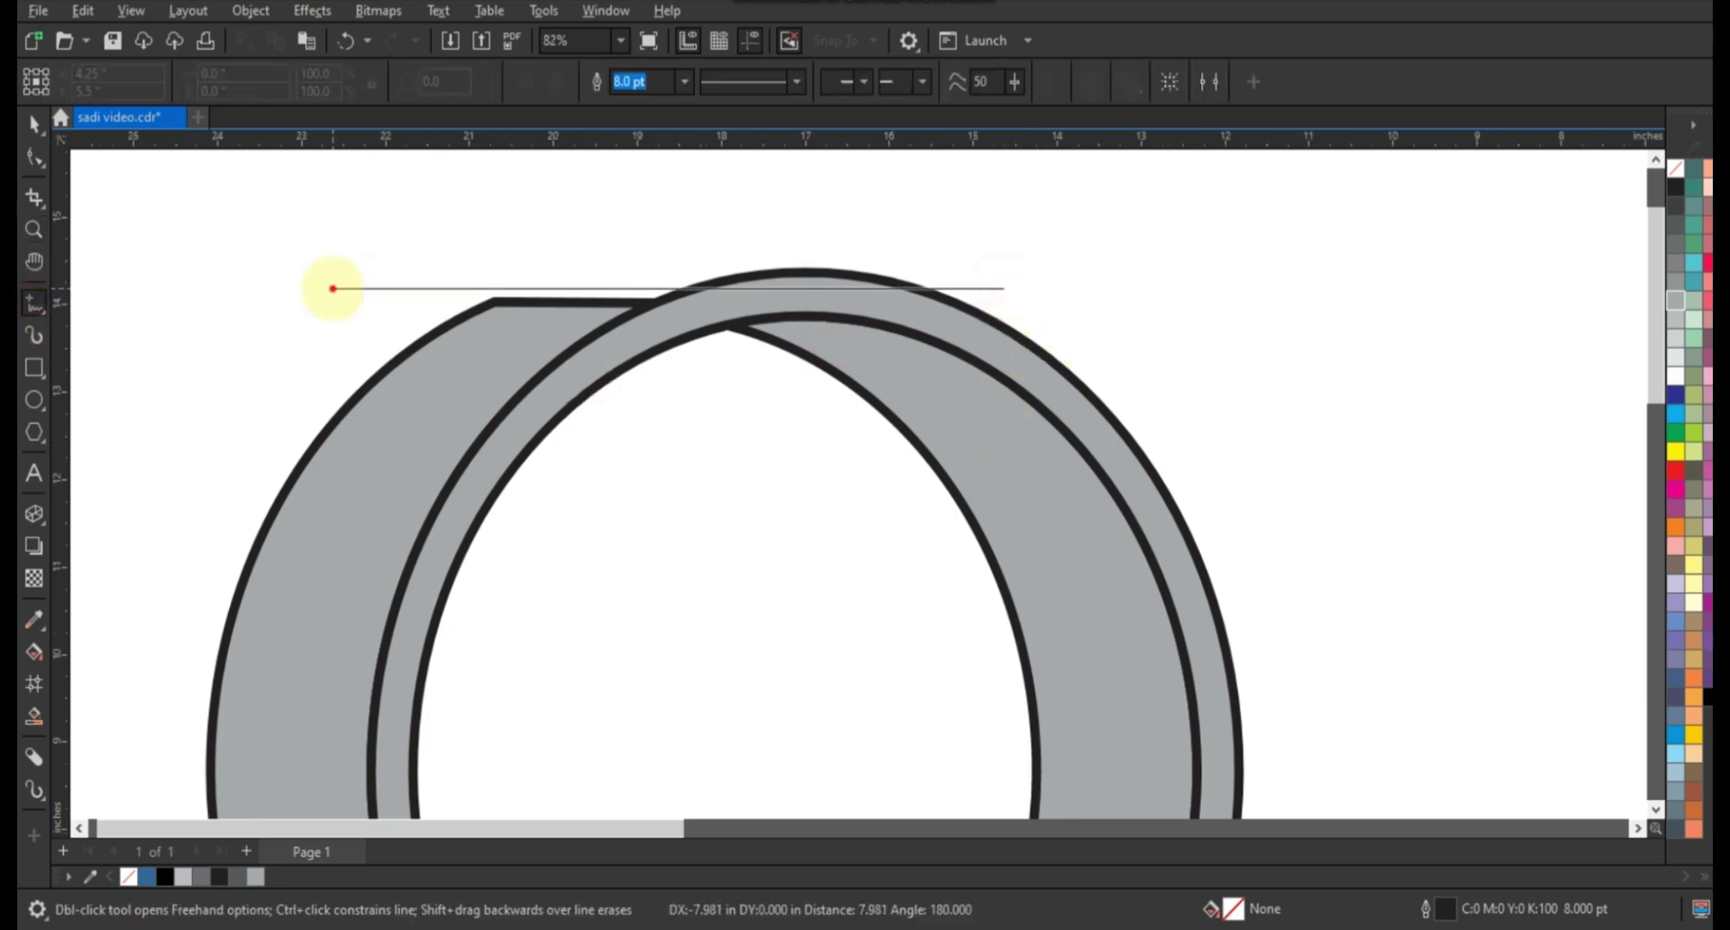
click(324, 288)
click(33, 124)
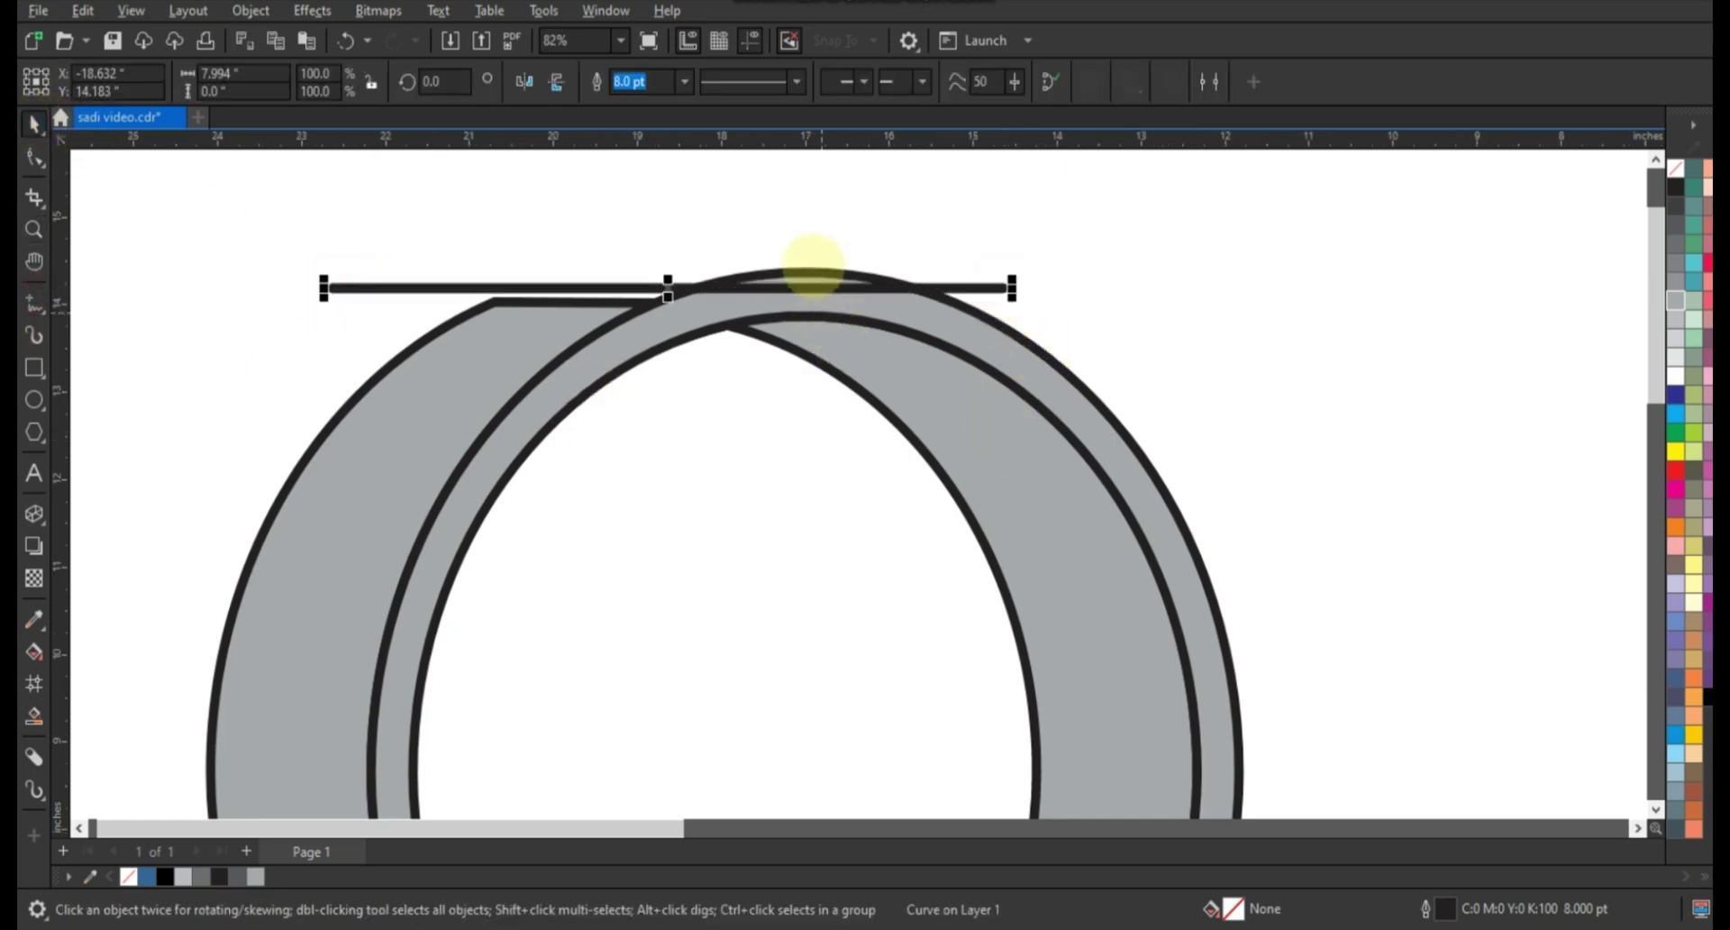
shift+click(811, 268)
key(c)
key(t)
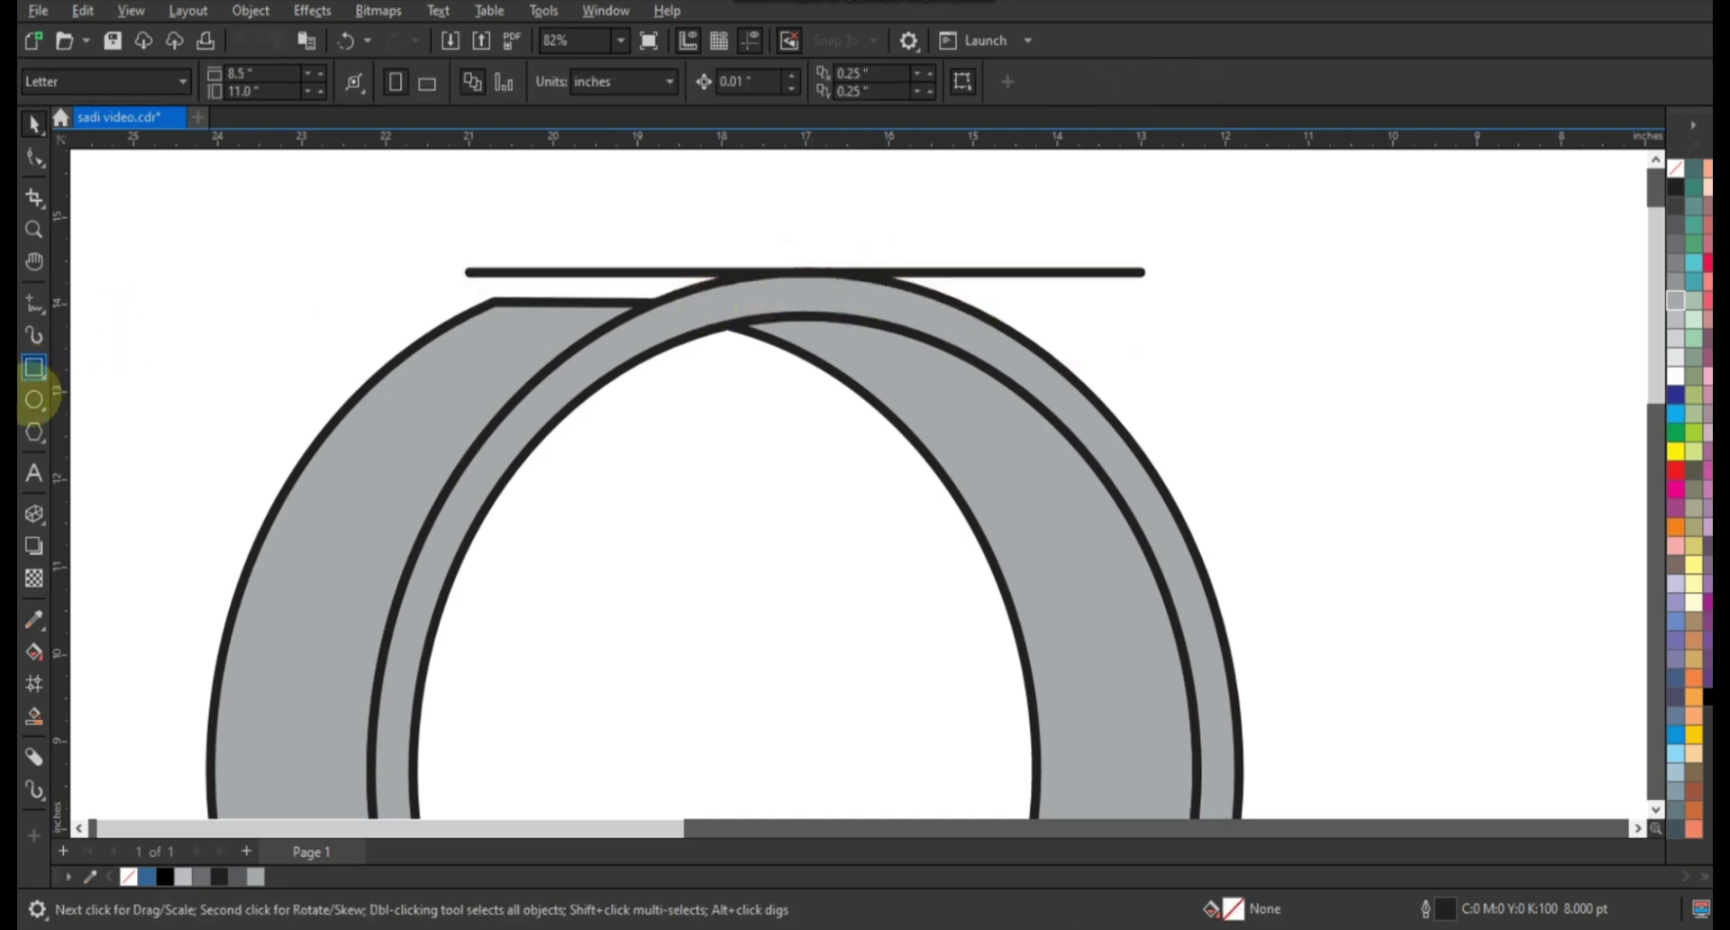
Draw a helper circle and place it over the left arch band.
click(34, 399)
drag(1011, 593, 541, 365)
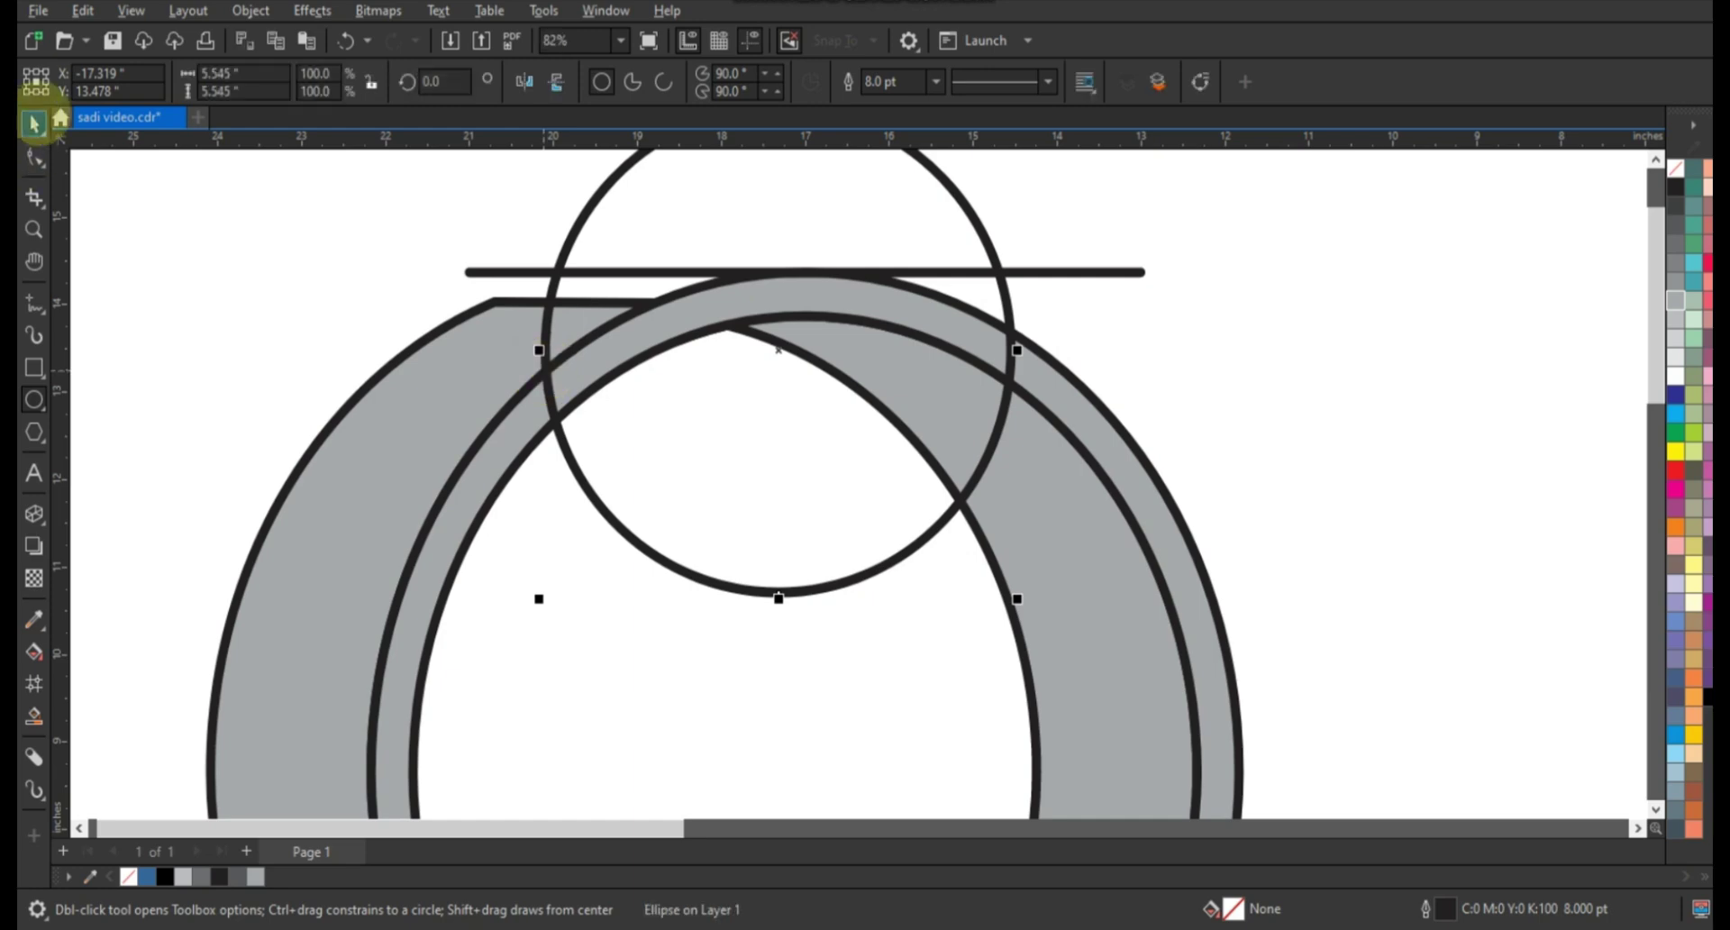
key(space)
drag(747, 468, 568, 630)
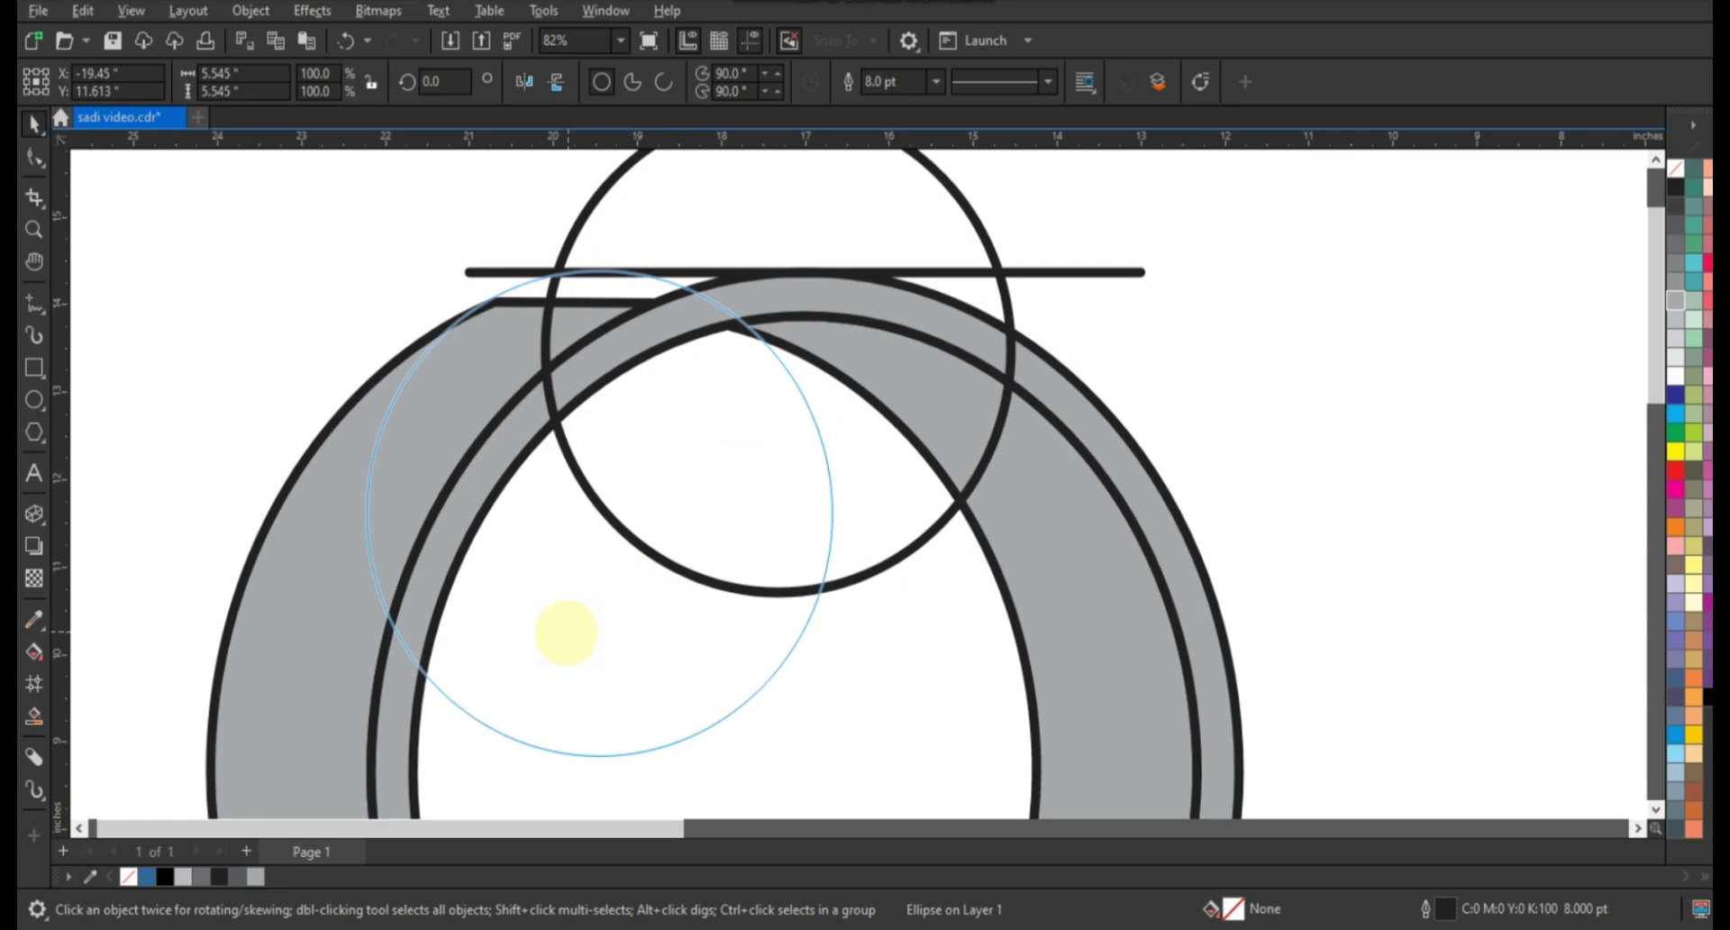
drag(584, 632, 584, 632)
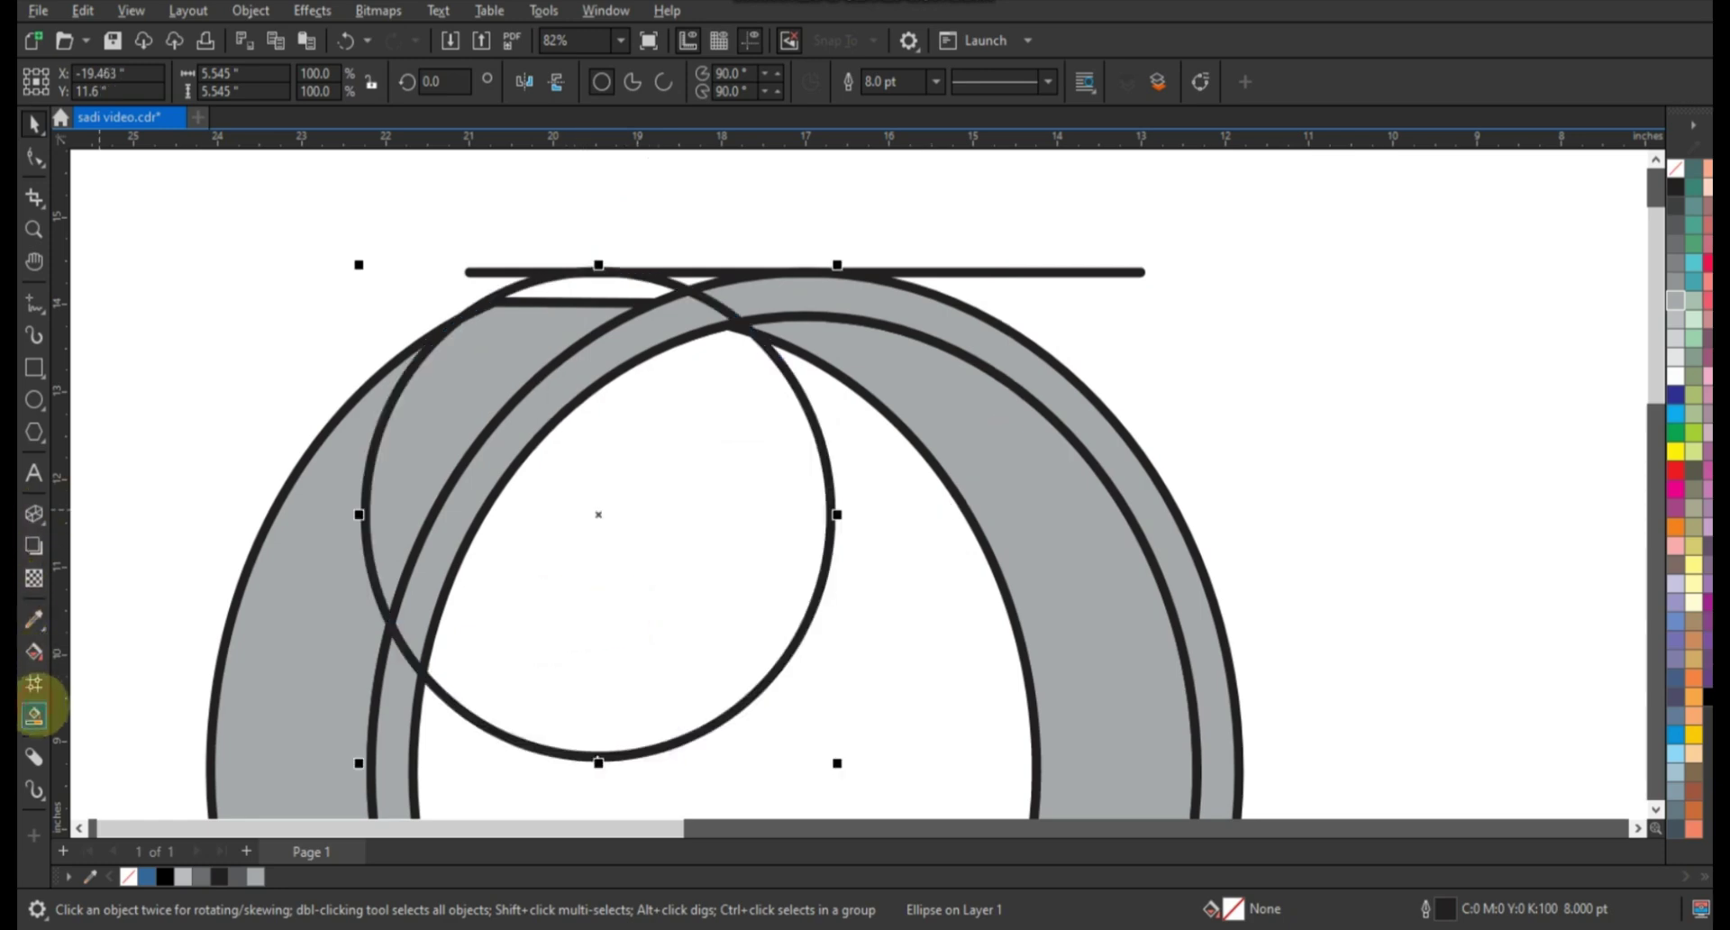
Smart Fill the gap under the top line and zoom to fit the pin and poster.
click(34, 715)
click(591, 288)
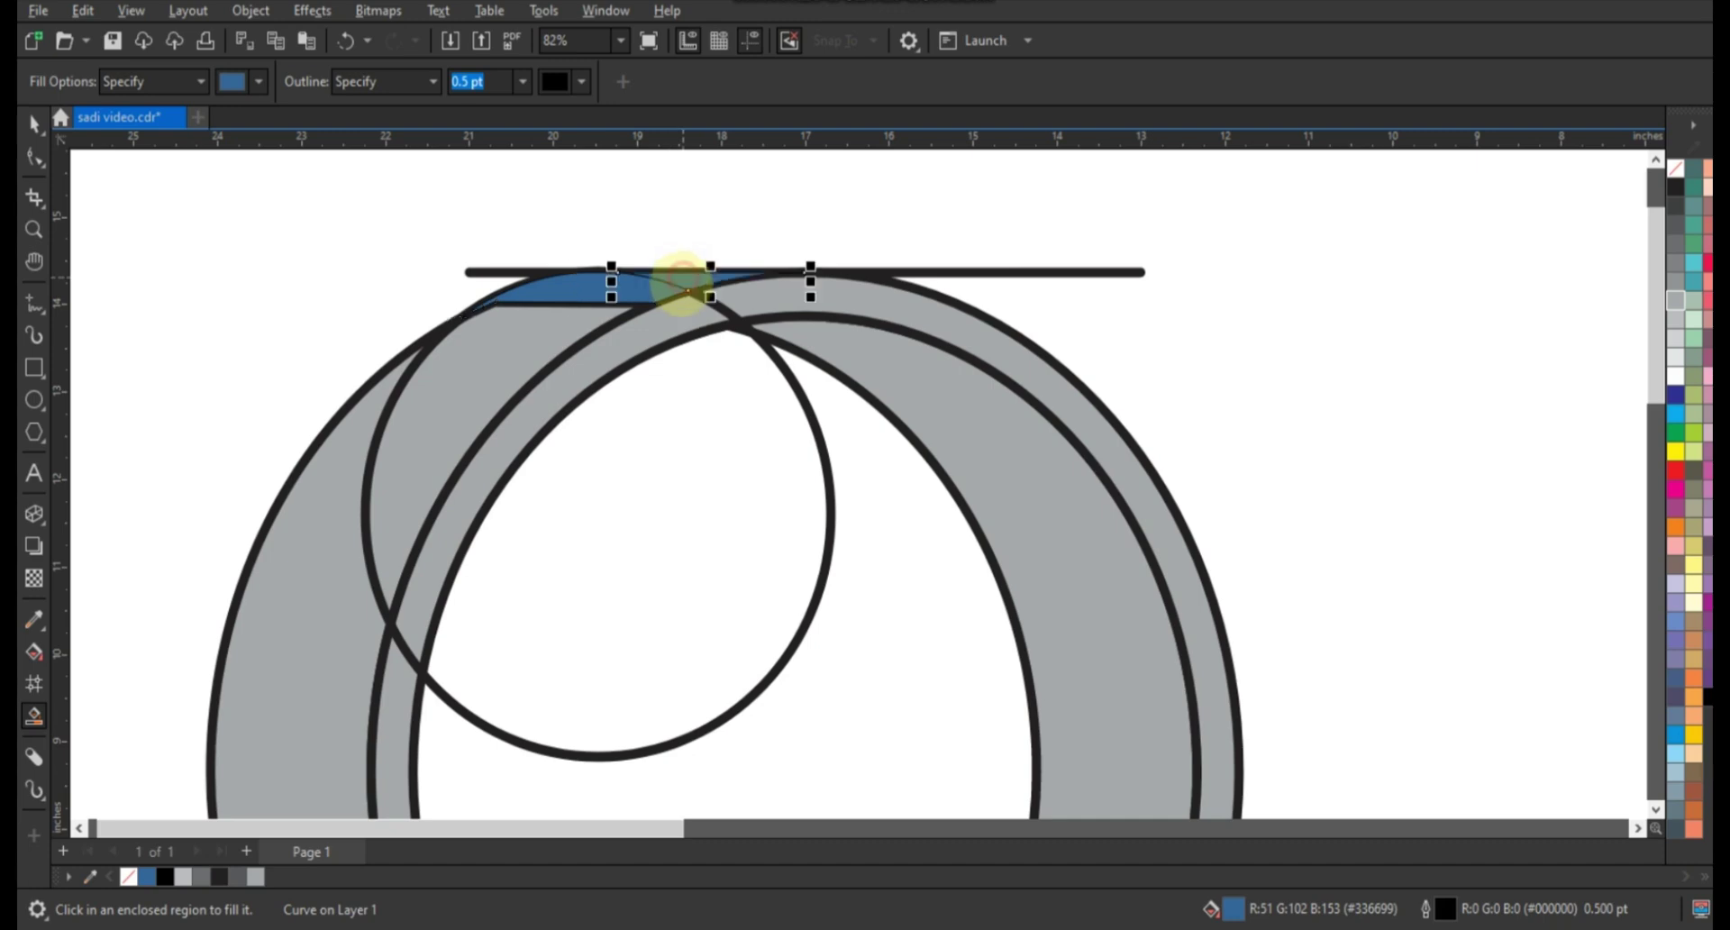
drag(745, 260, 1390, 734)
key(shift+F2)
Move the wood texture beside the teardrop, rotate it 90° upright, and scale it to 91%.
click(830, 544)
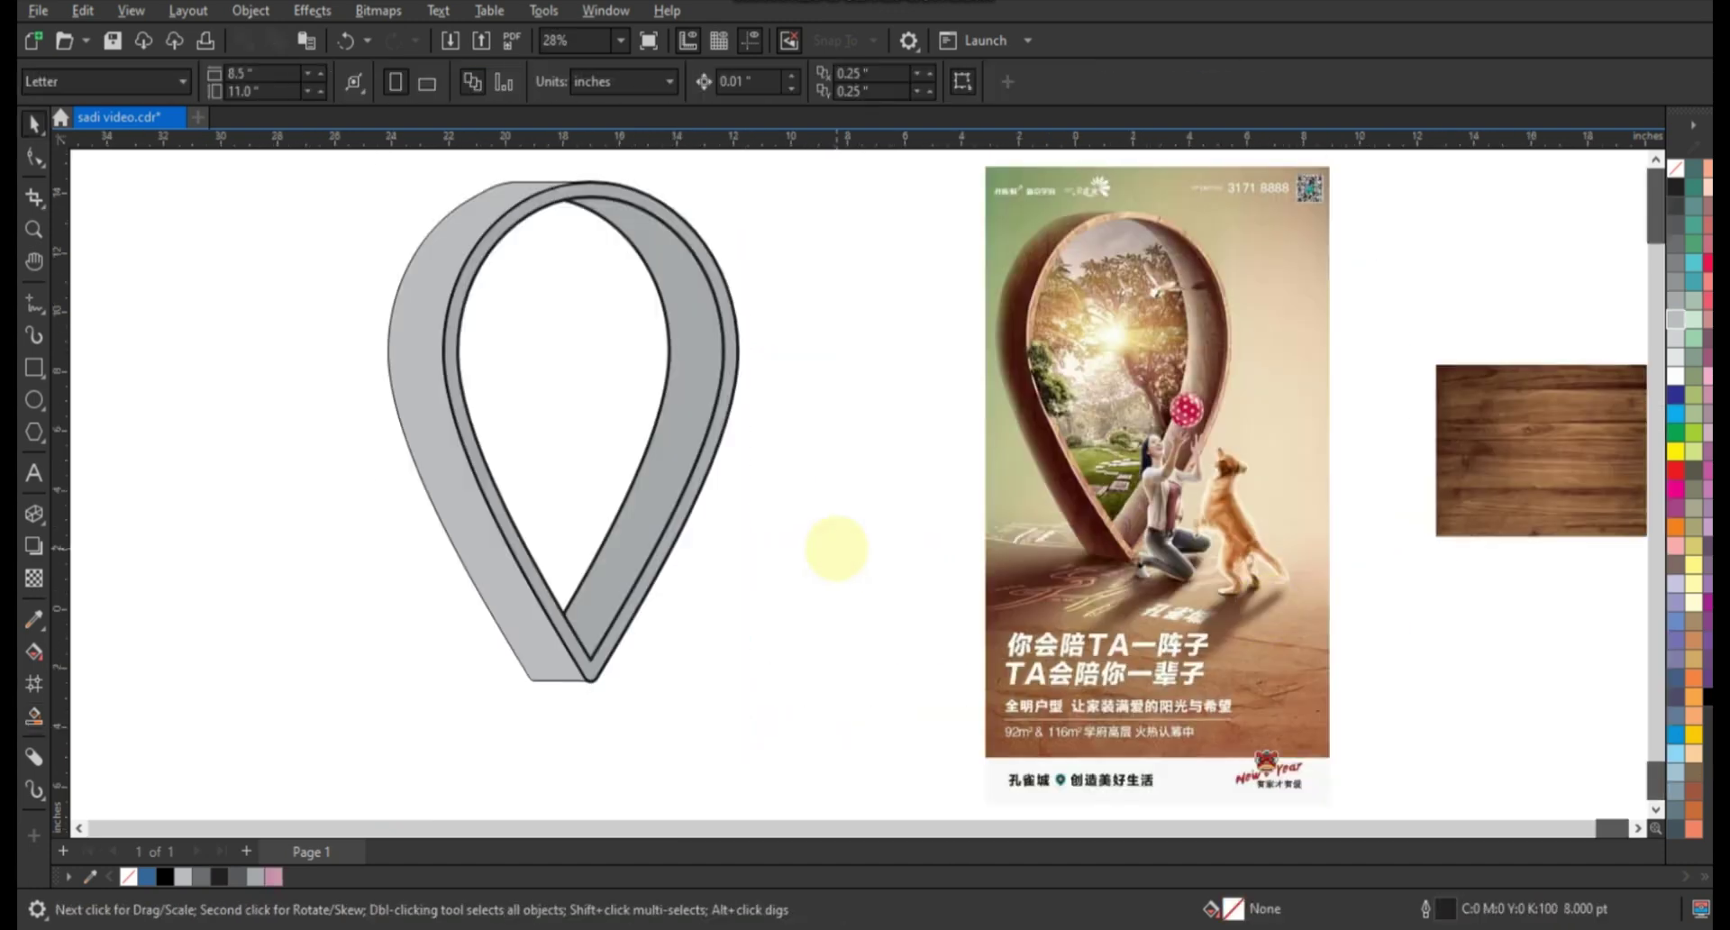
drag(1578, 472, 259, 611)
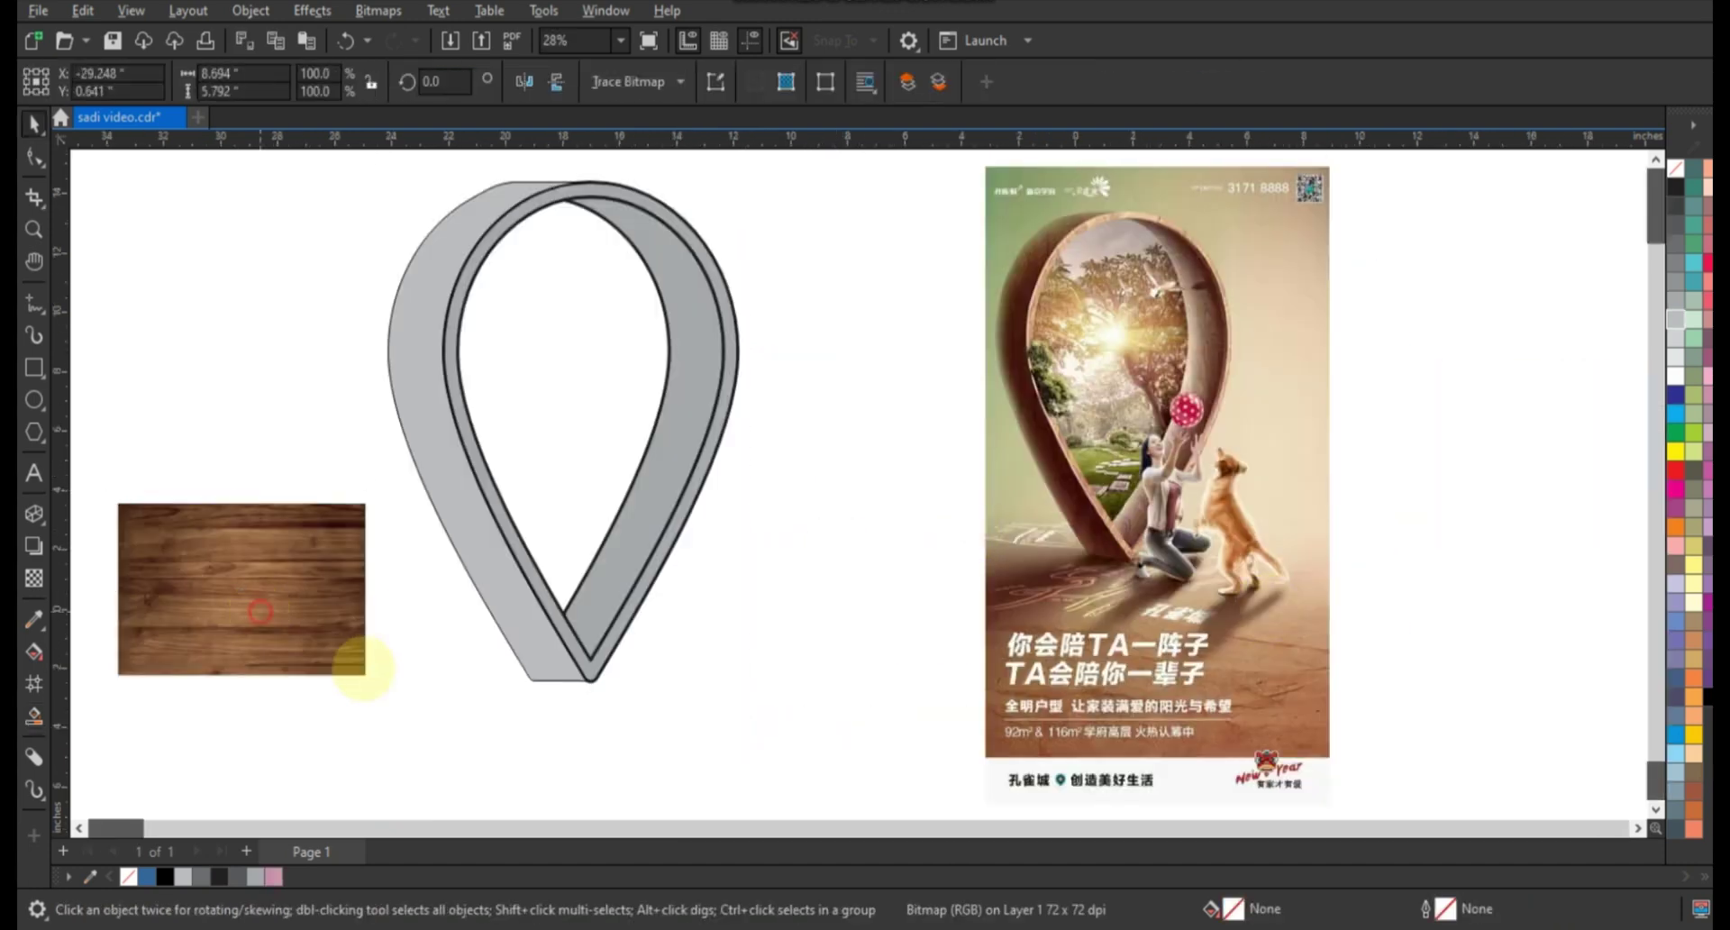
click(363, 667)
drag(371, 682, 338, 529)
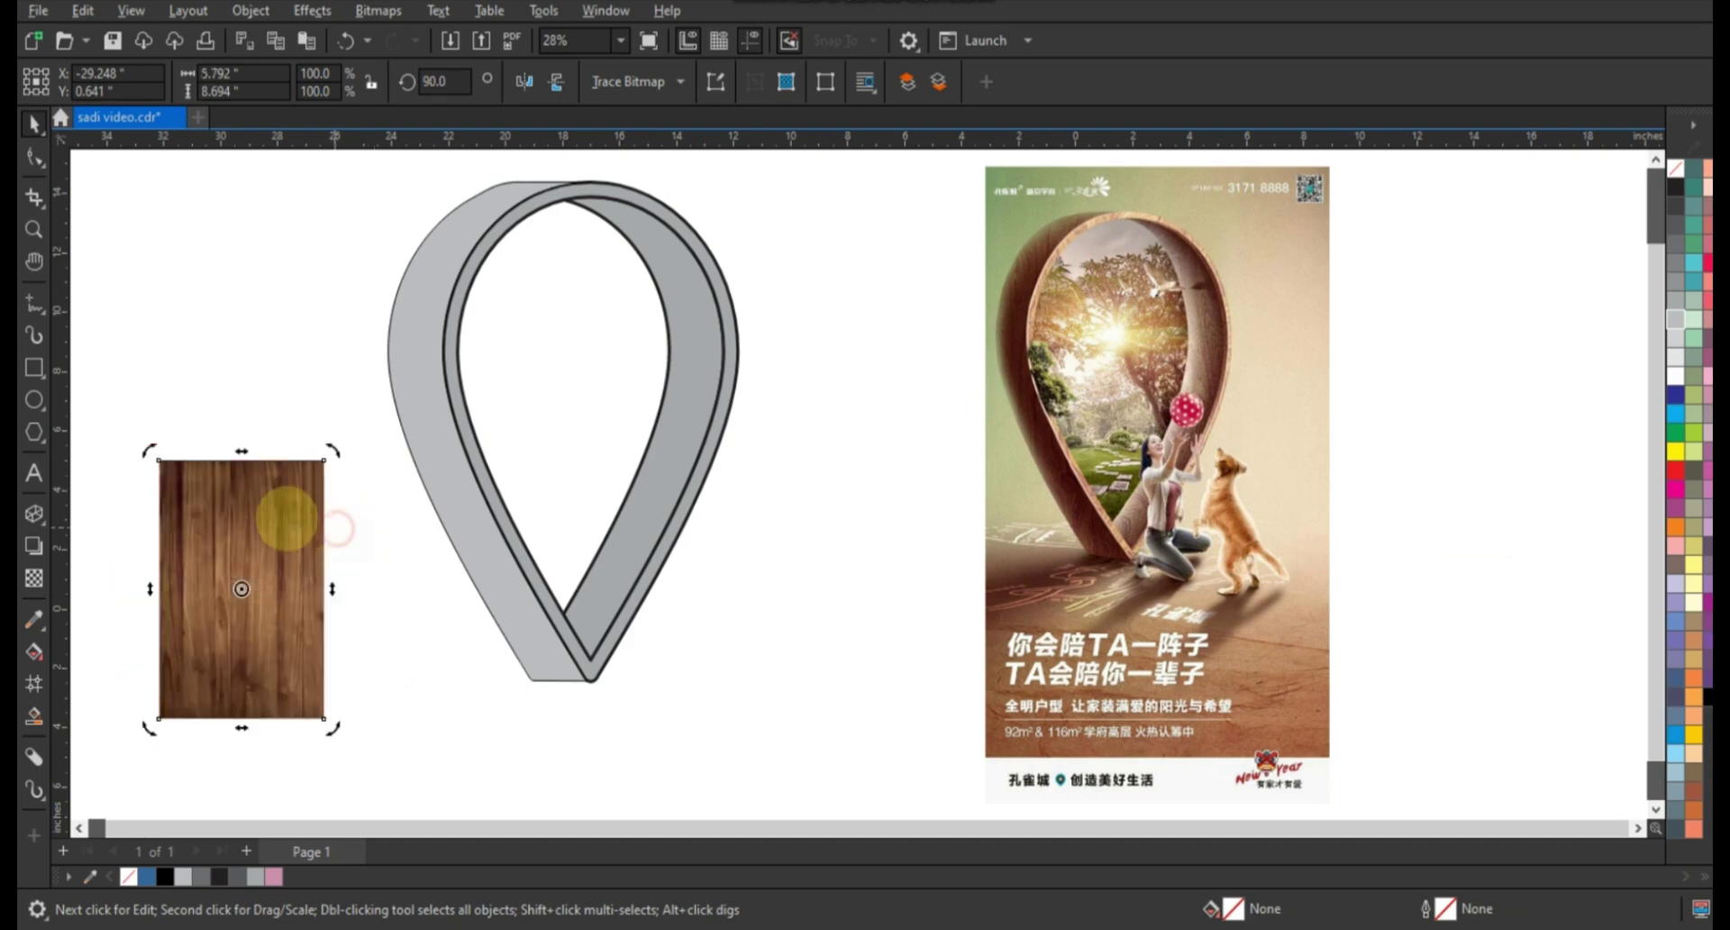
click(286, 519)
drag(326, 453, 316, 476)
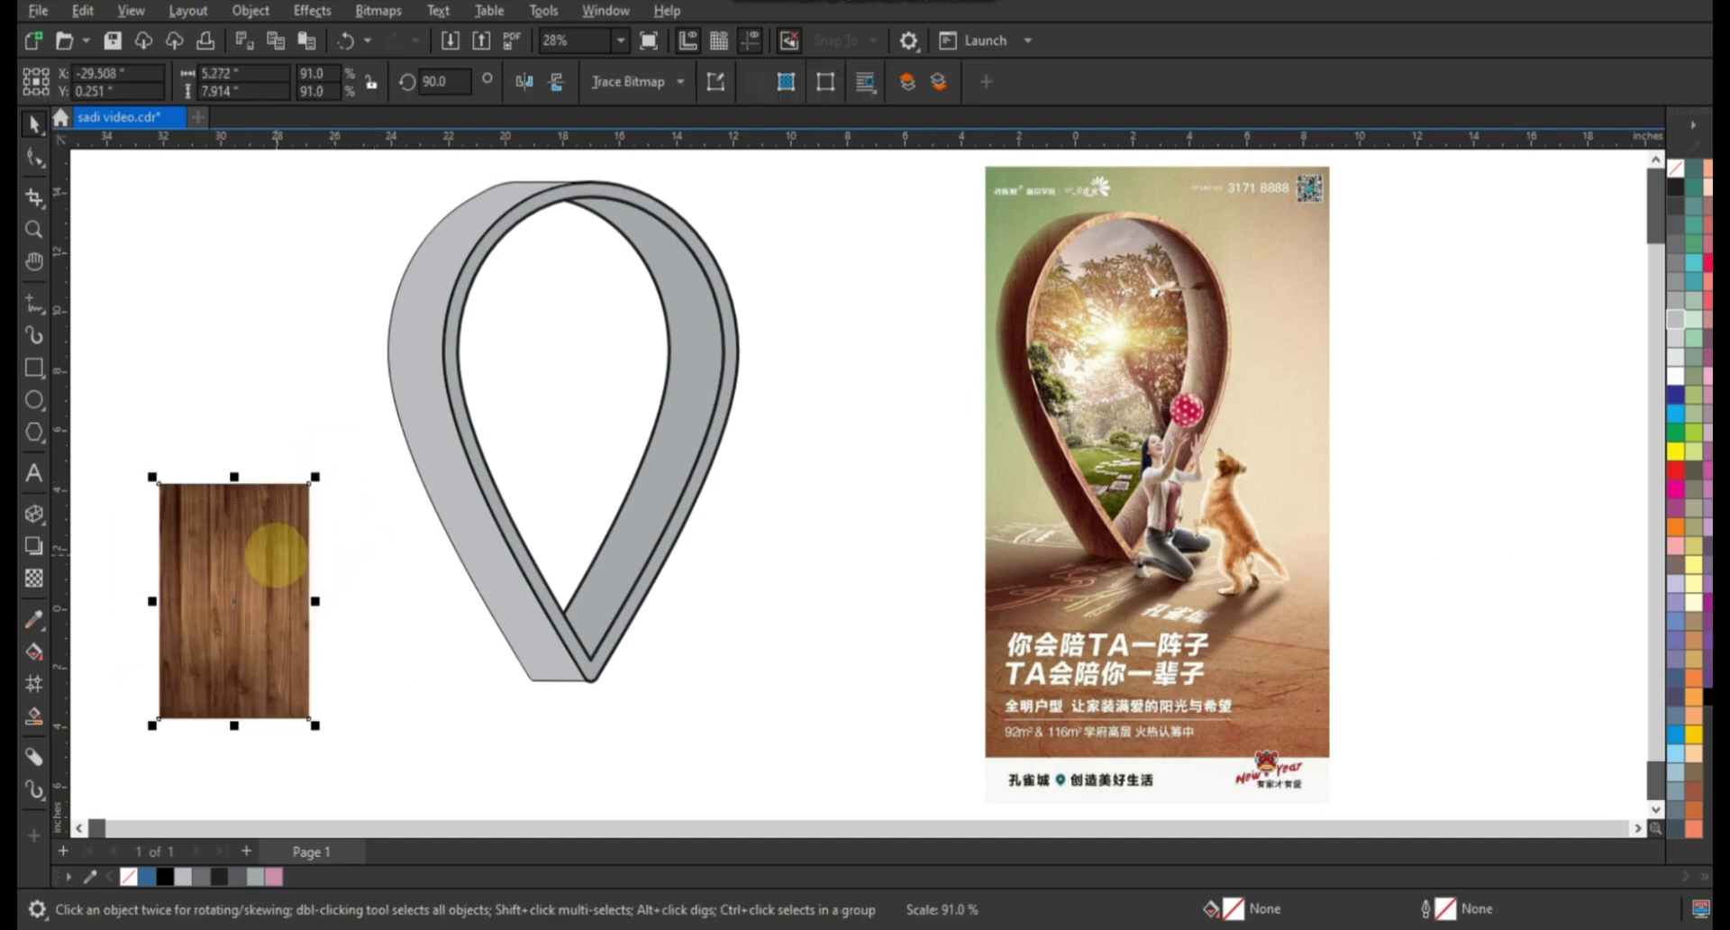
Duplicate the wood panel twice to the right and darken the middle panel.
drag(276, 554, 427, 563)
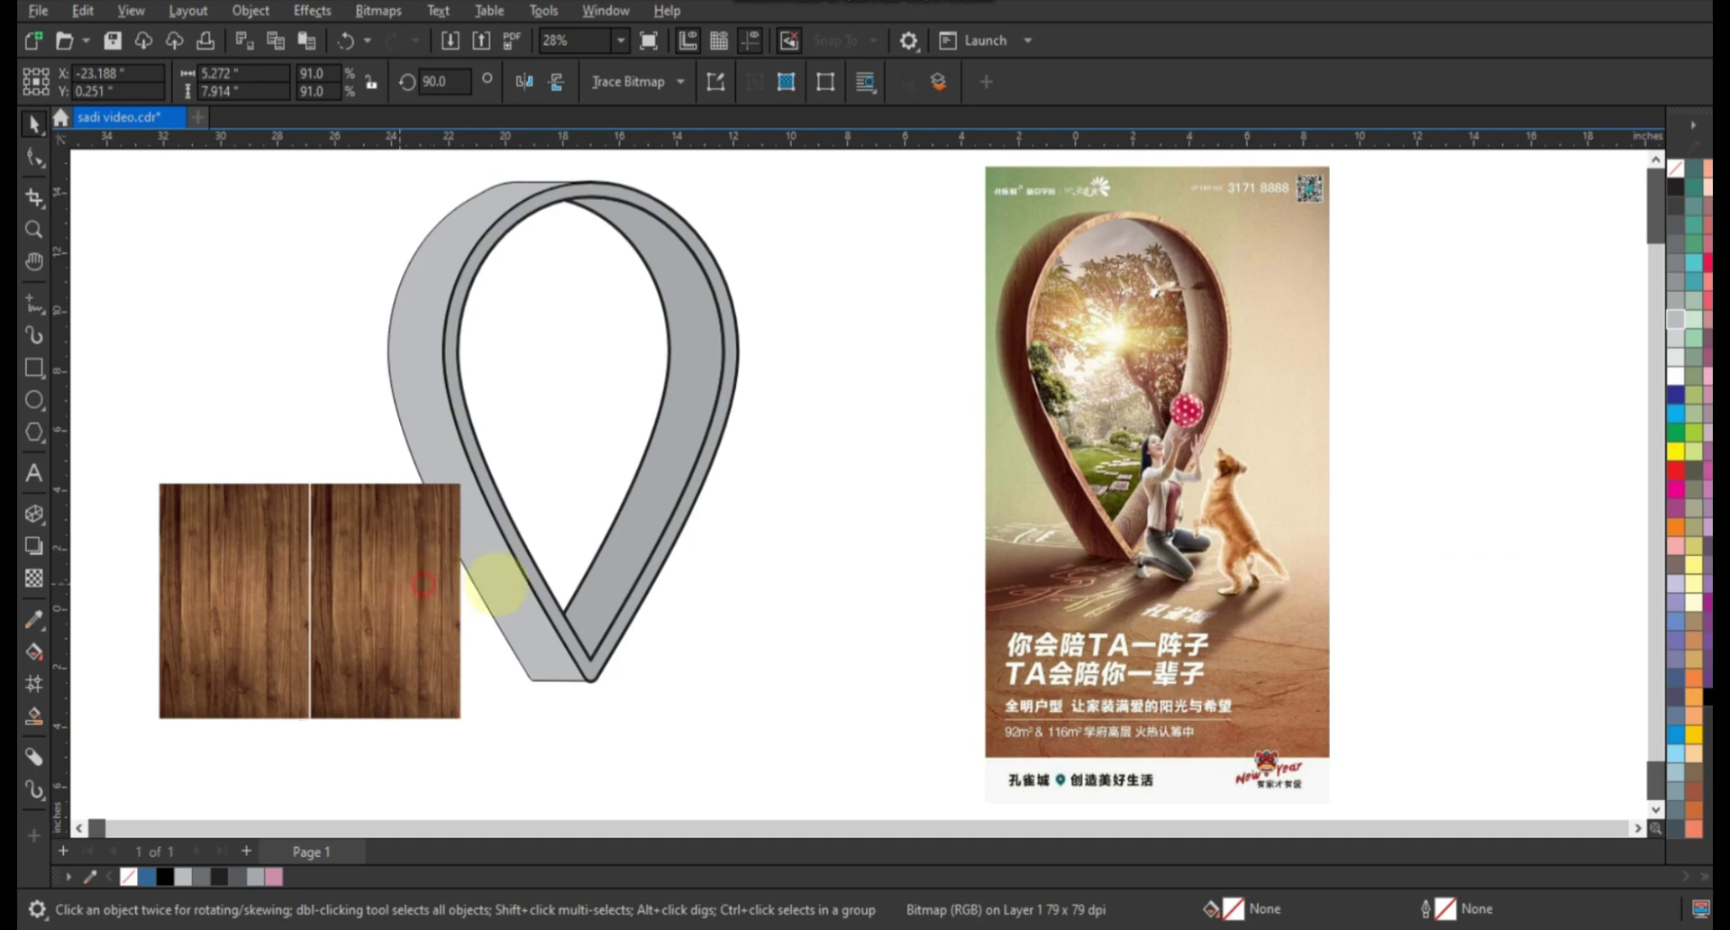
drag(494, 584, 576, 586)
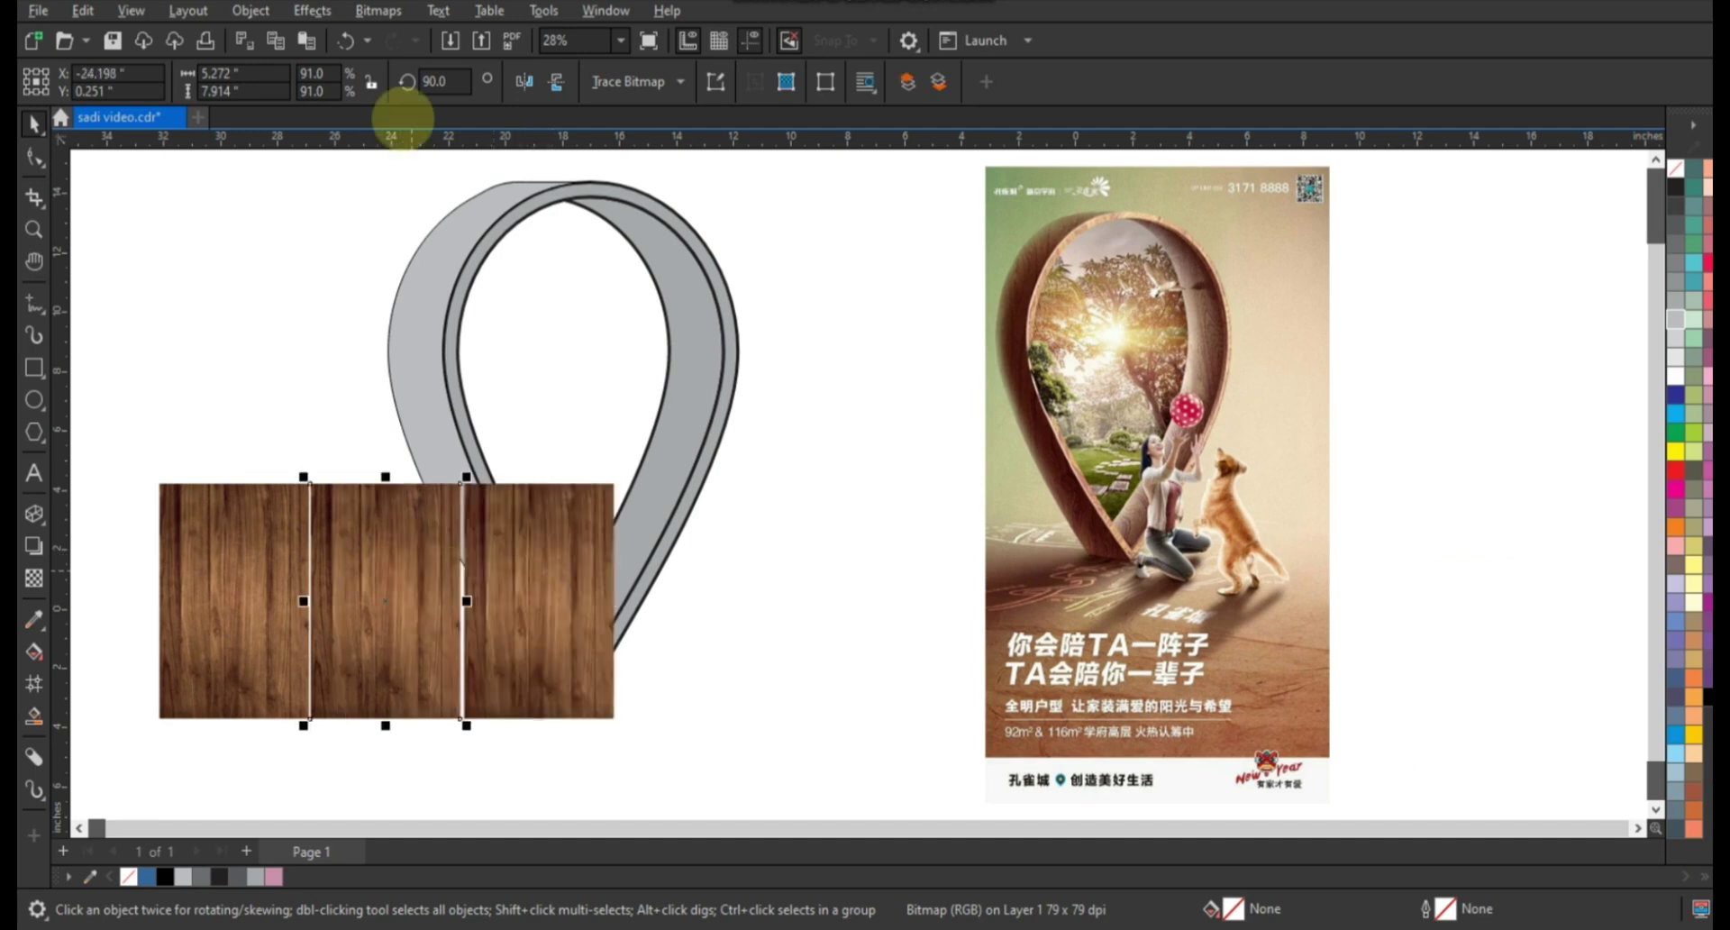
click(306, 13)
mouse_move(373, 62)
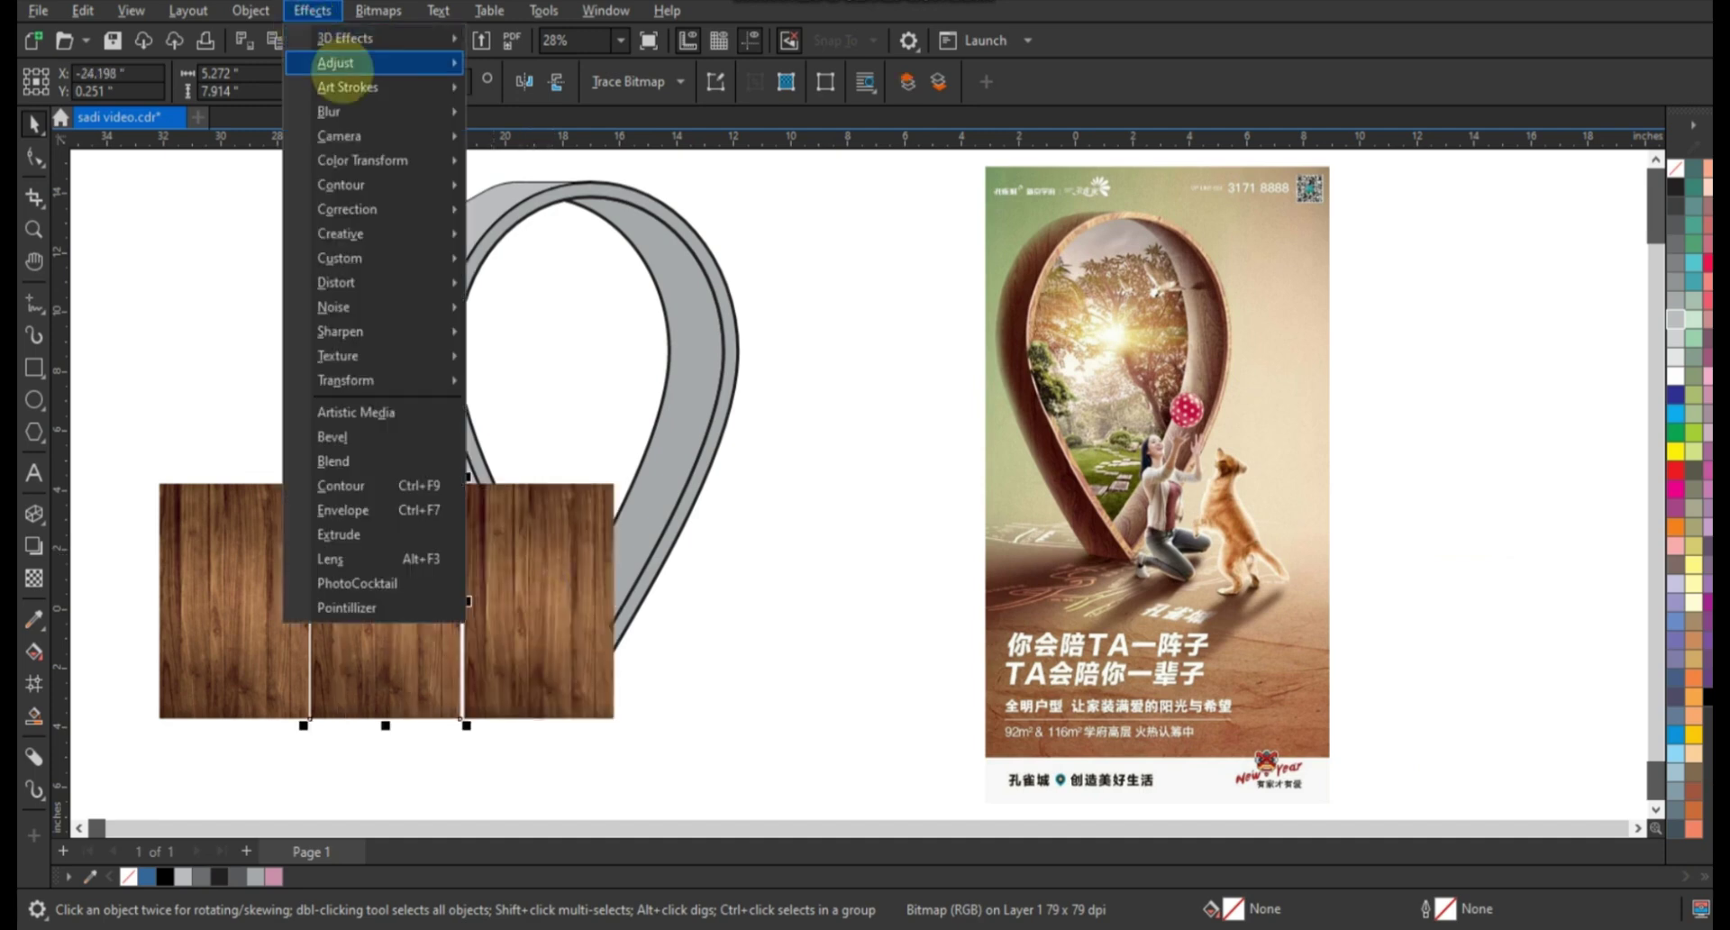
click(532, 235)
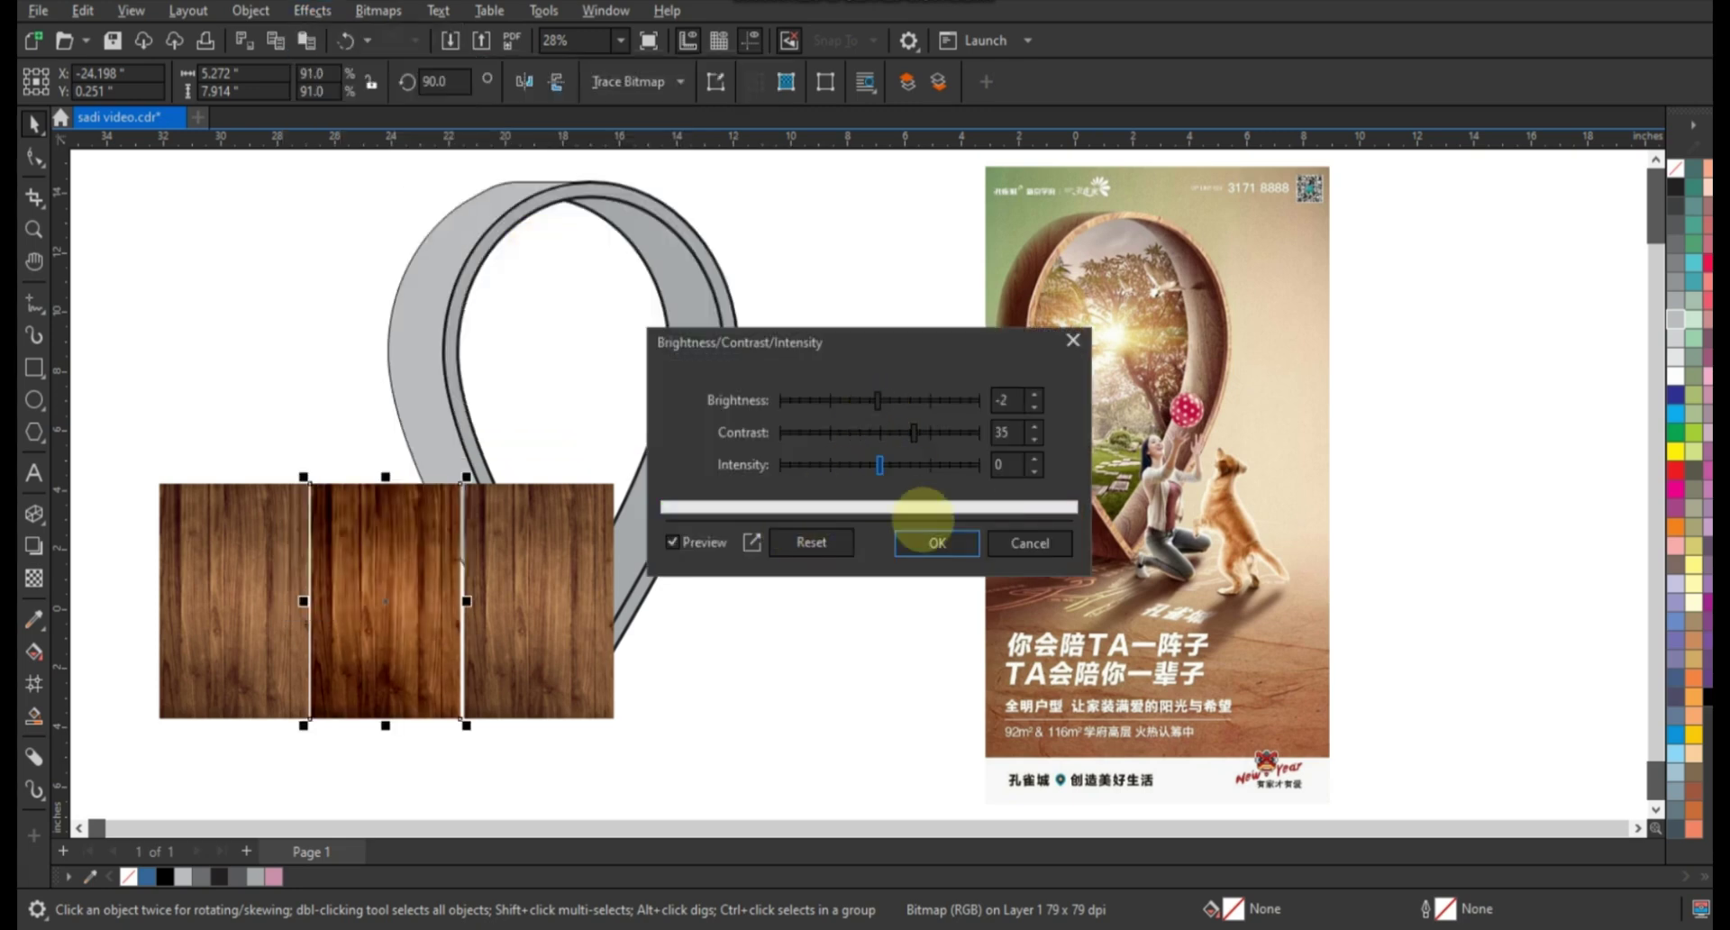
click(937, 543)
Raise the left panel's brightness and contrast with Brightness/Contrast/Intensity.
click(209, 544)
click(252, 11)
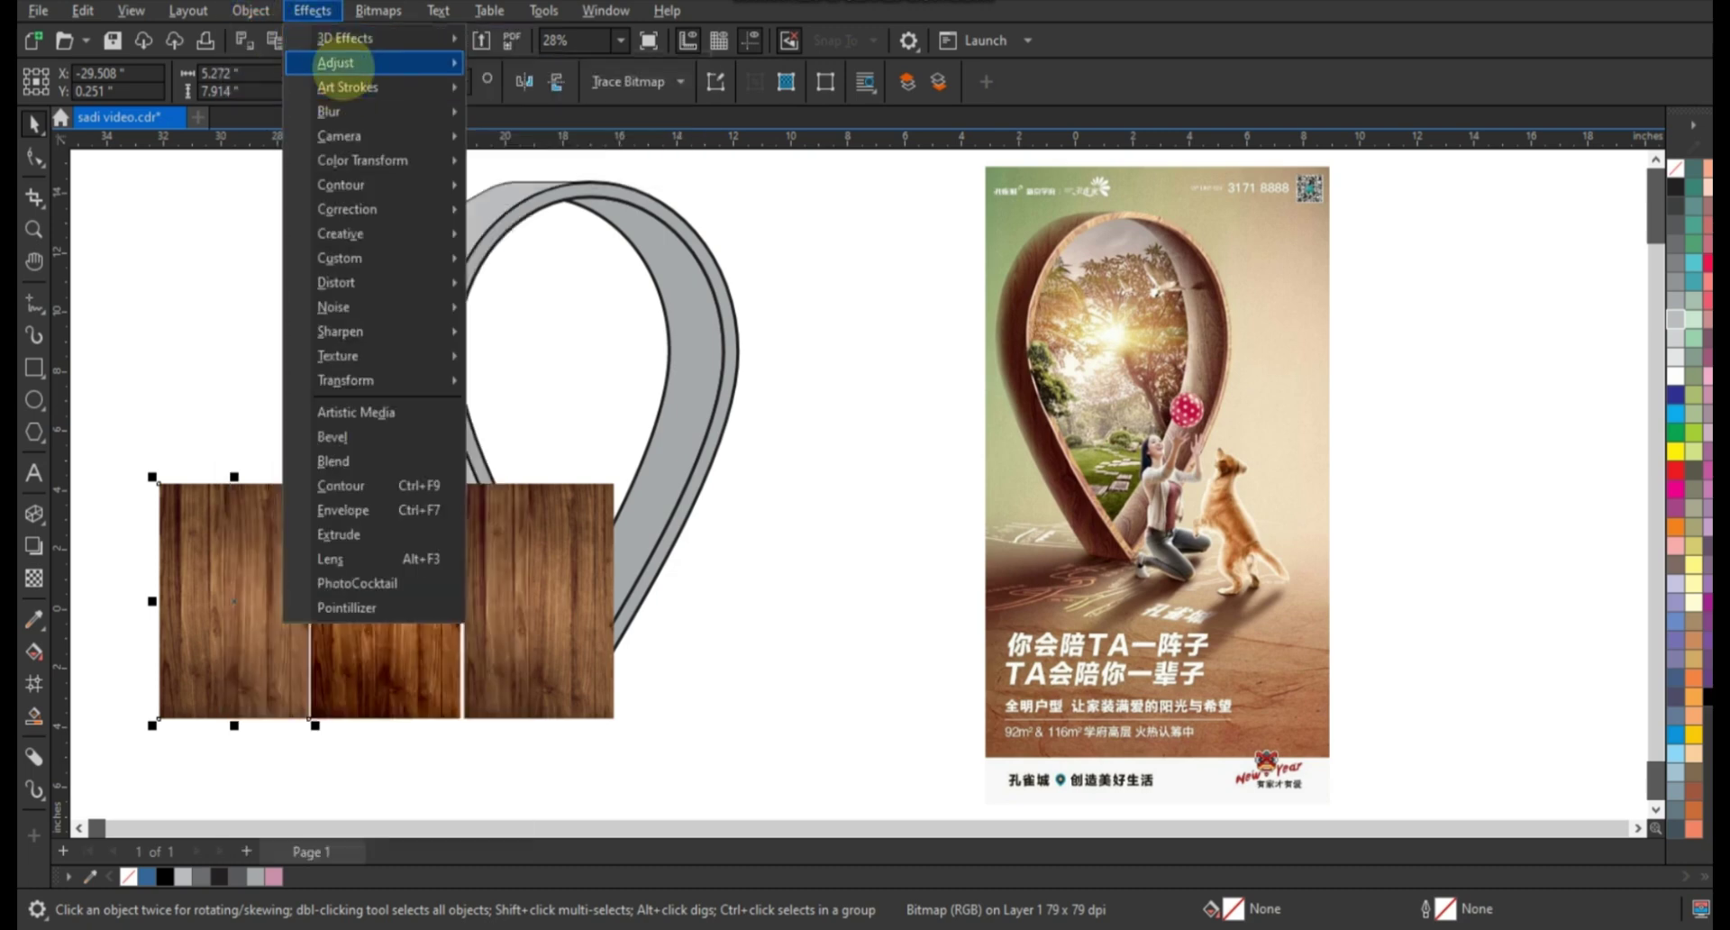
mouse_move(371, 62)
click(549, 235)
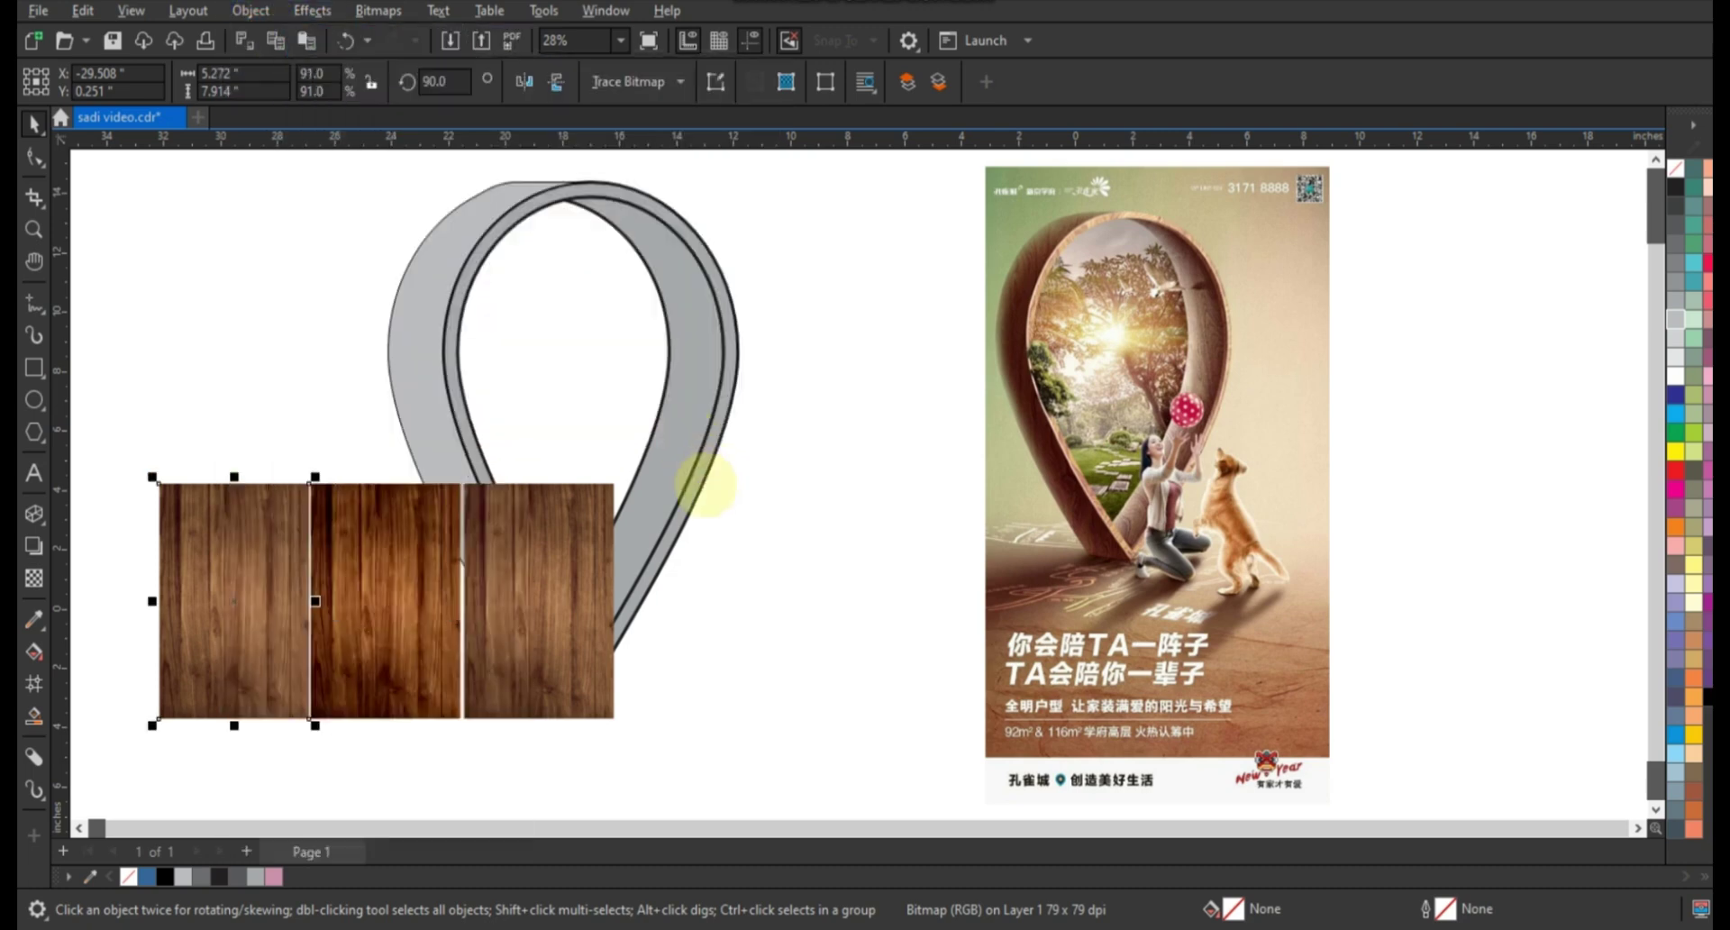
click(900, 401)
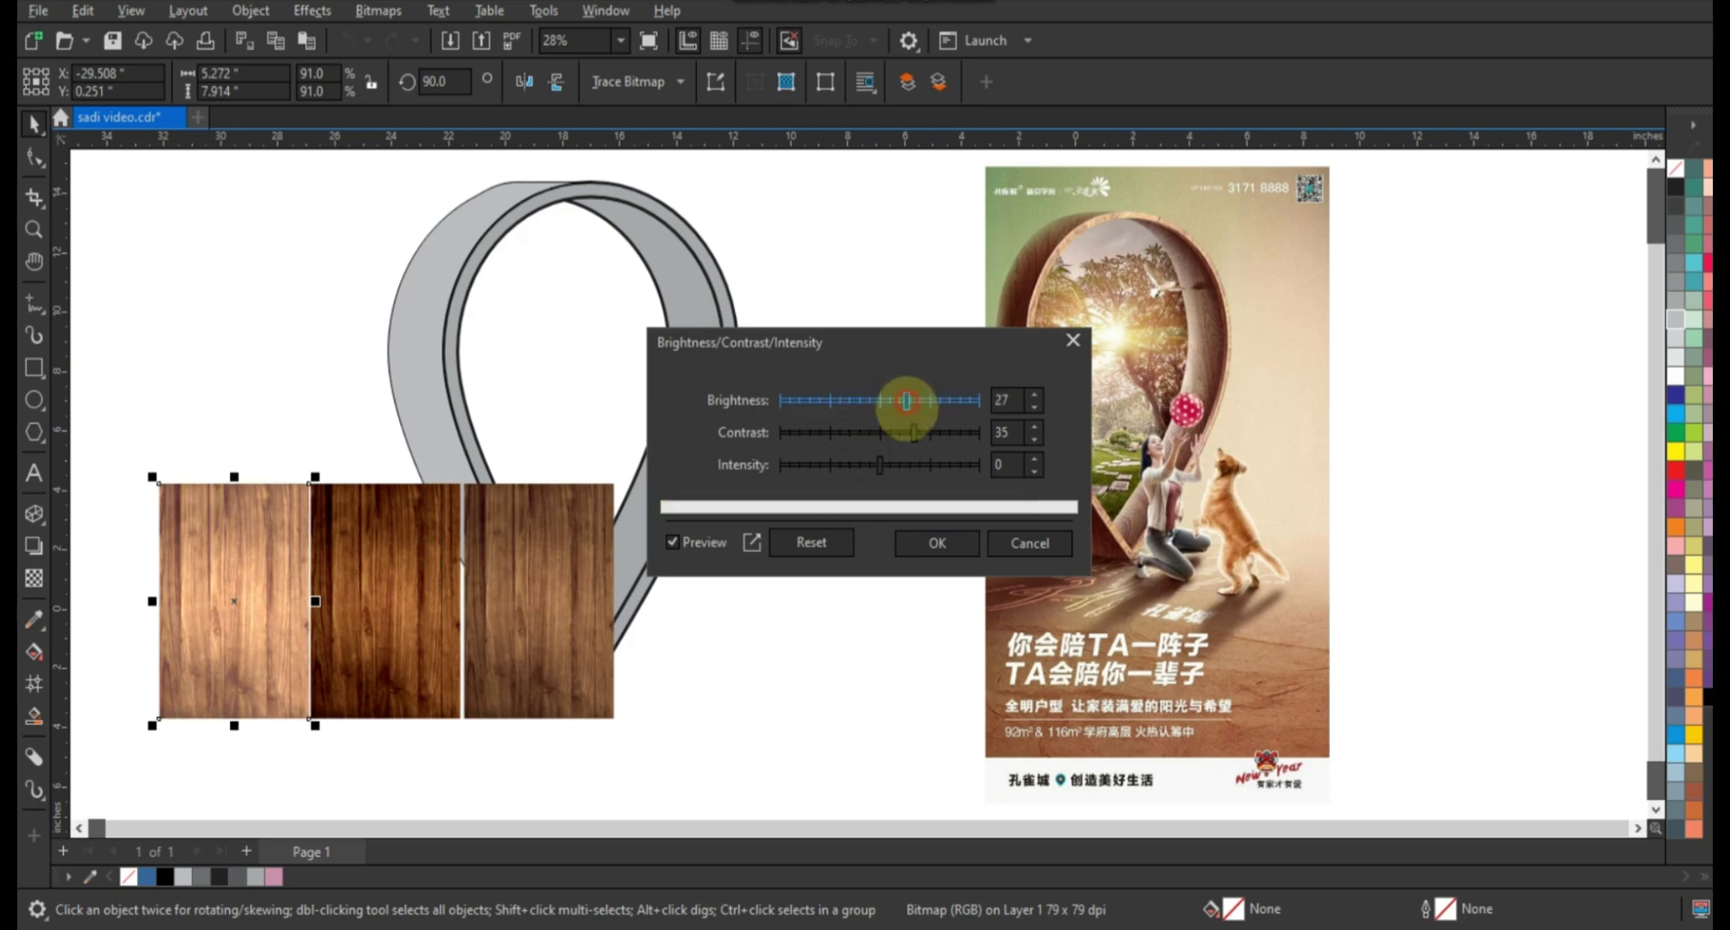
drag(913, 432, 933, 431)
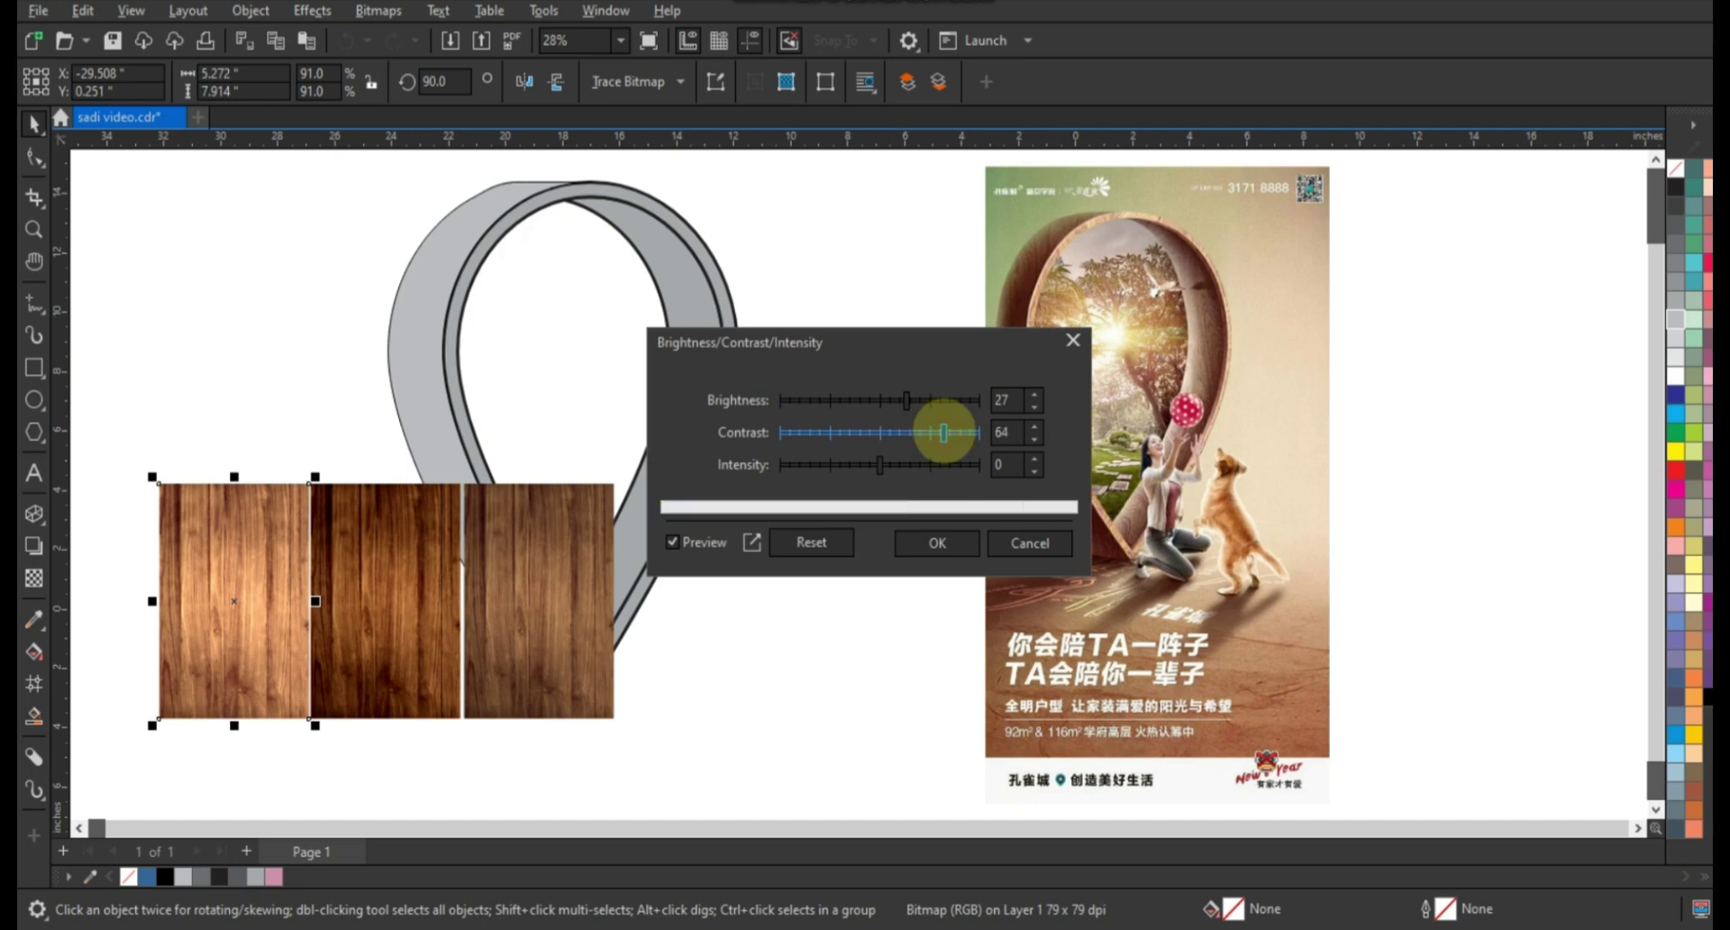
PowerClip the right wood panel into the teardrop's inner face, enlarging the wood to cover it.
click(920, 541)
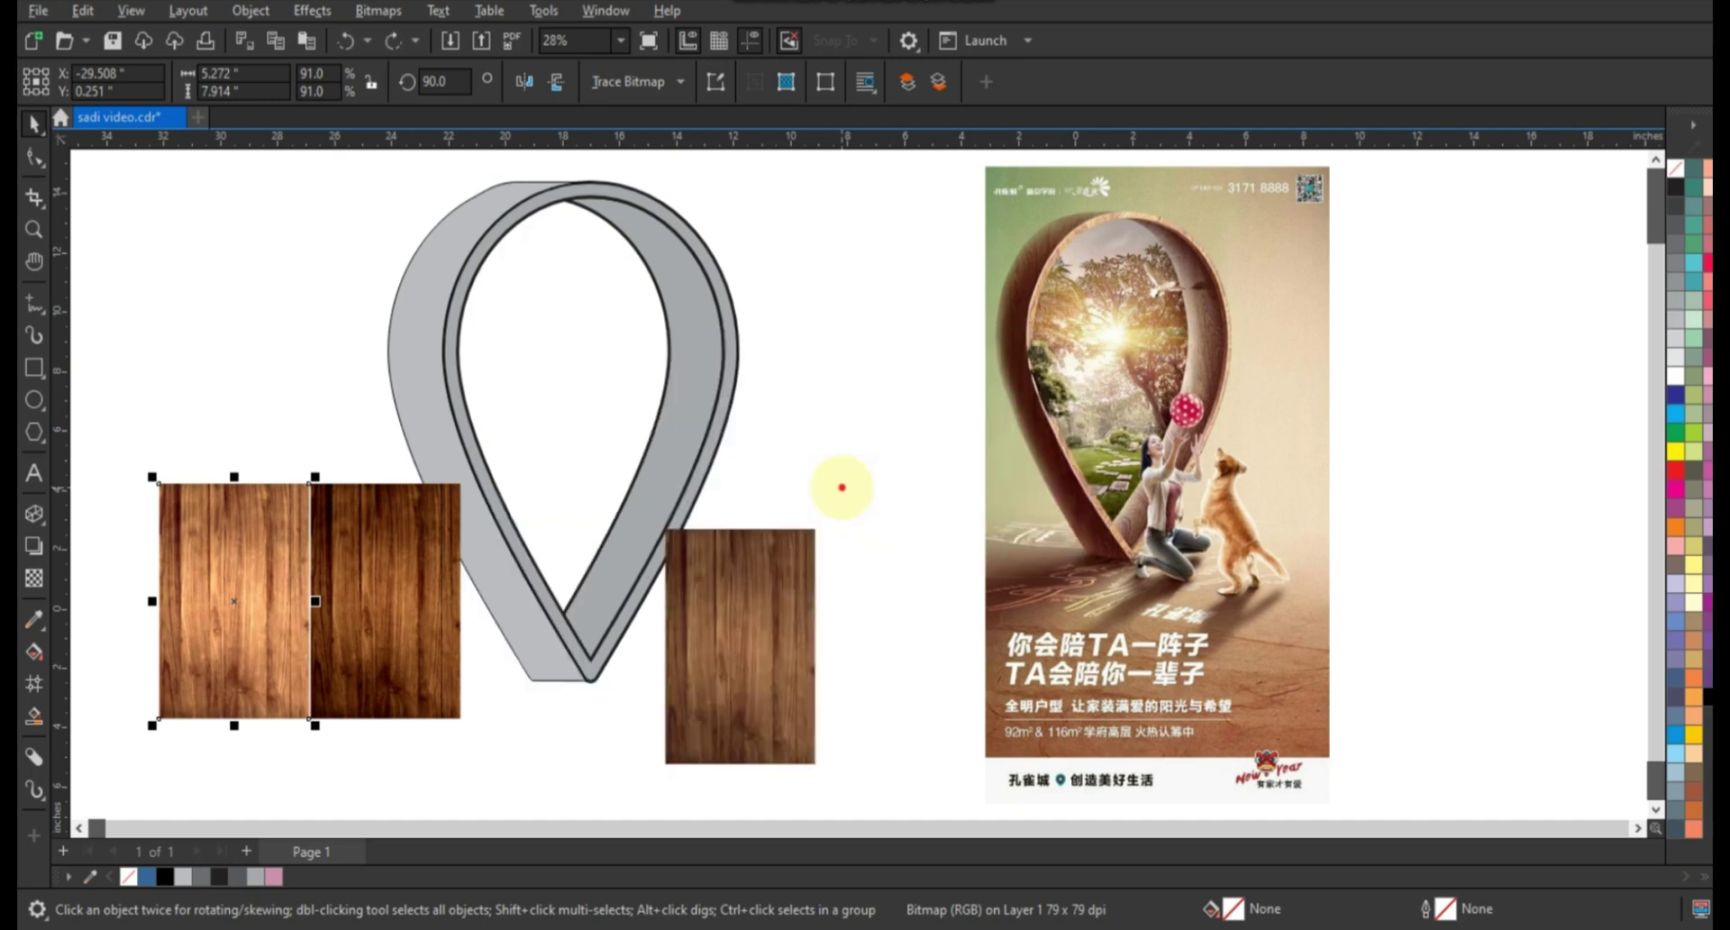
right_click(784, 597)
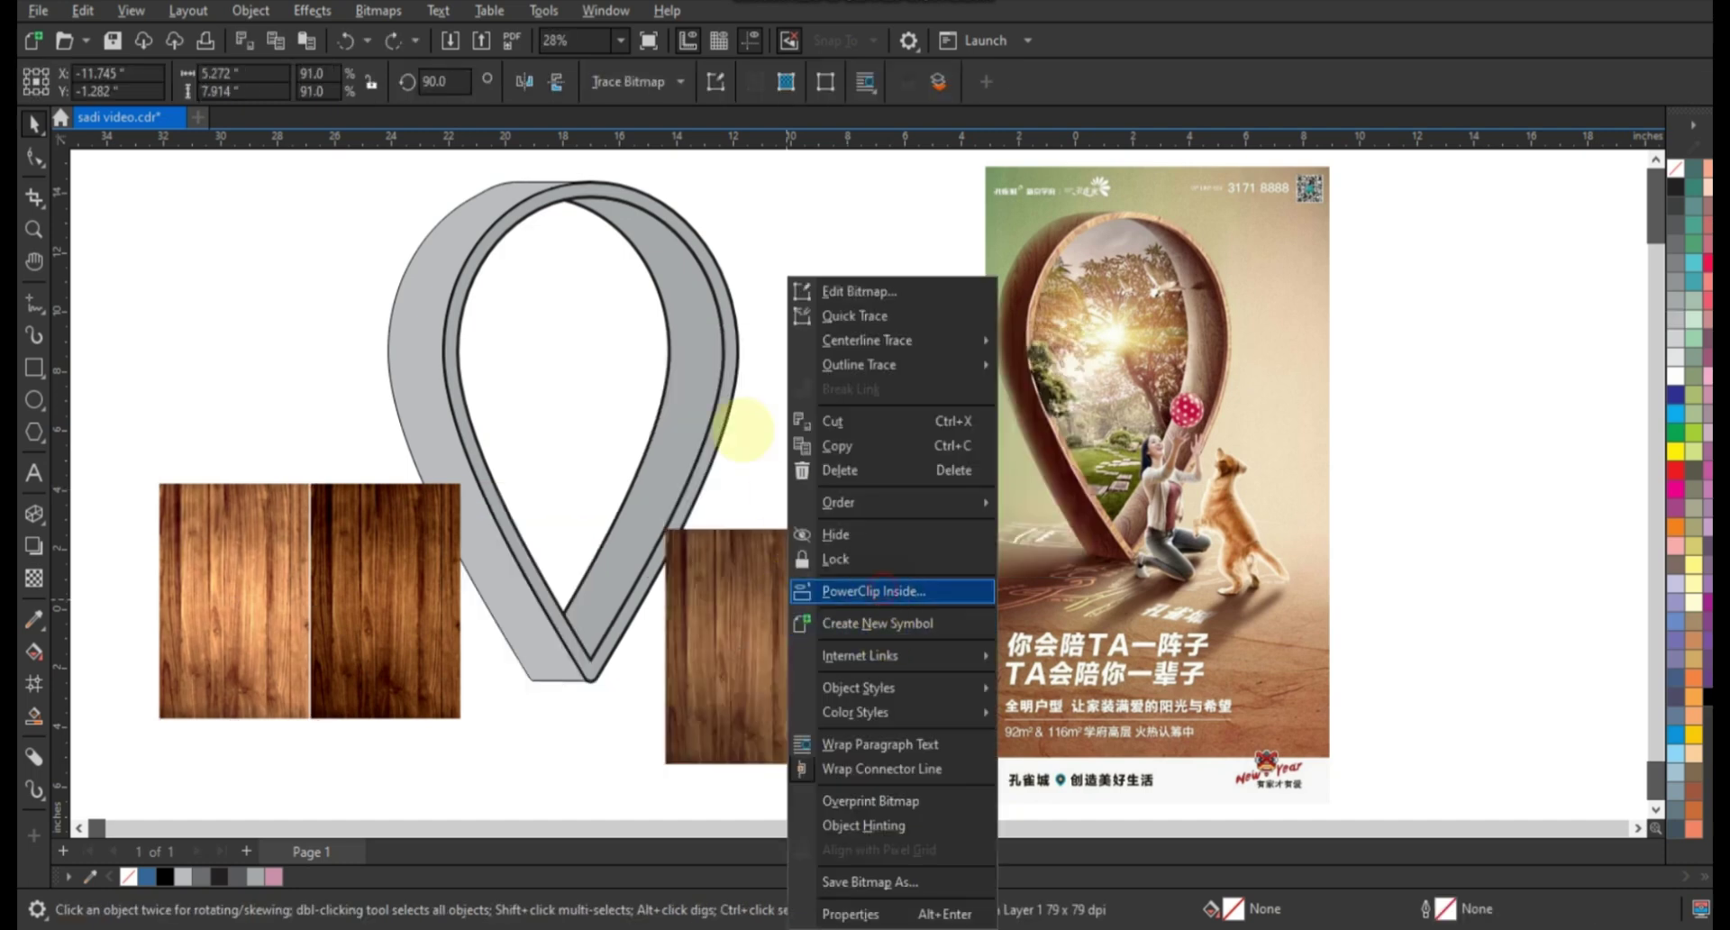
click(872, 590)
click(701, 388)
right_click(703, 387)
click(757, 274)
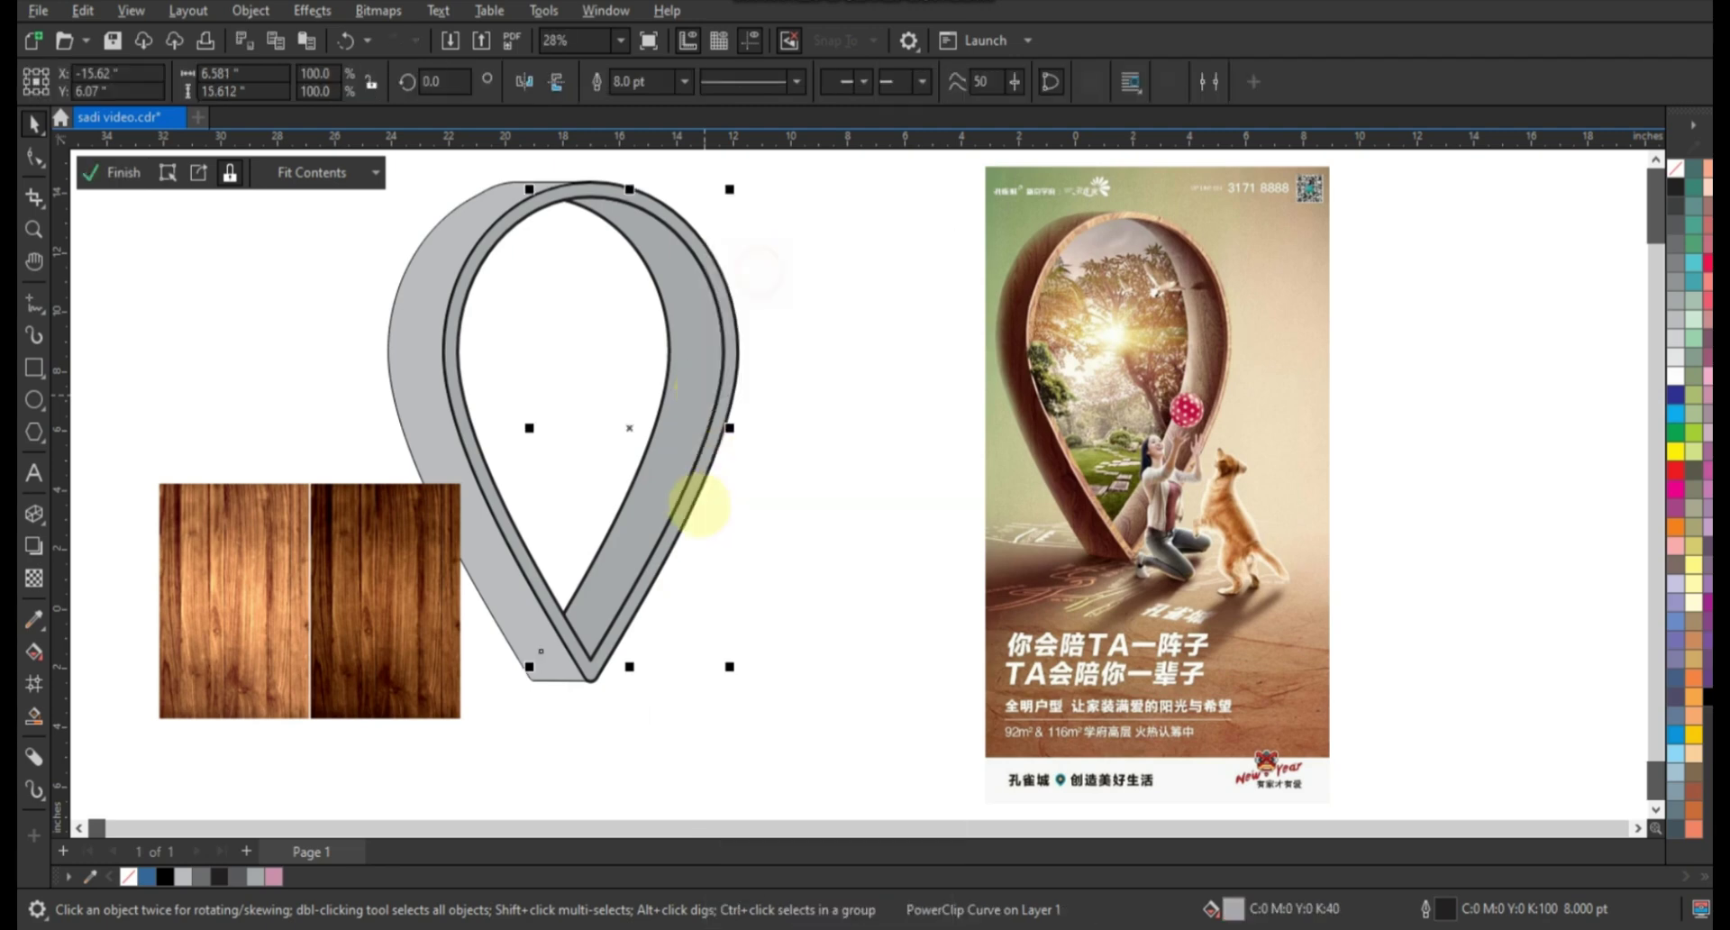
click(710, 564)
drag(665, 530, 460, 216)
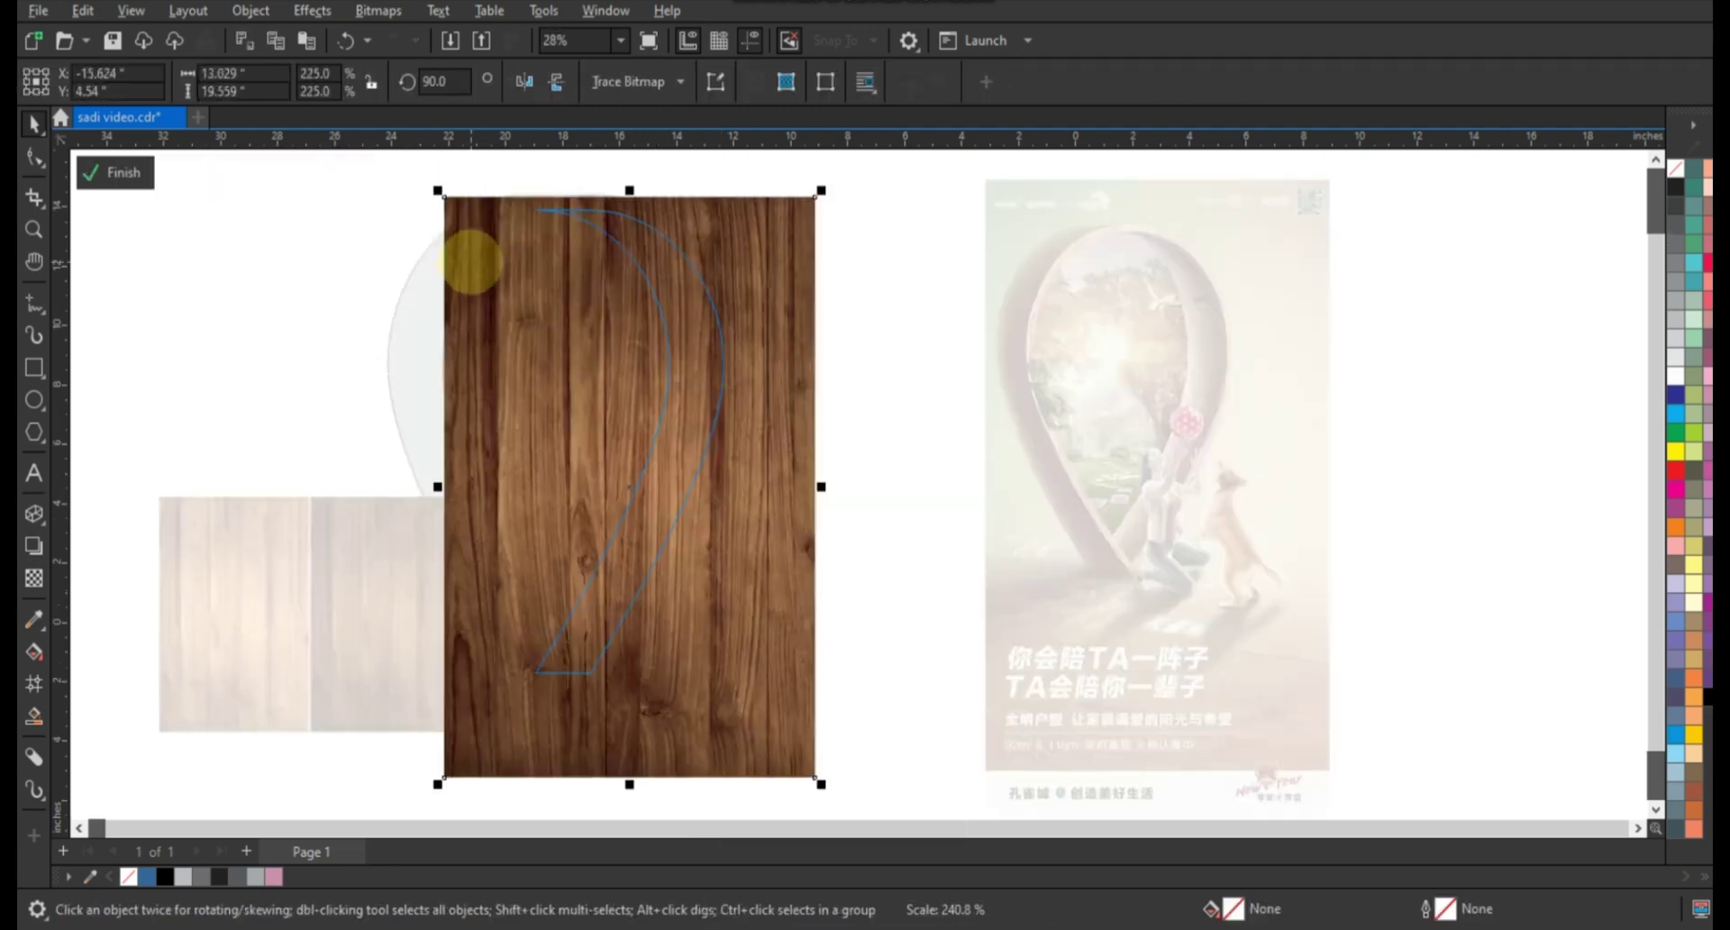
right_click(511, 233)
click(559, 262)
click(899, 431)
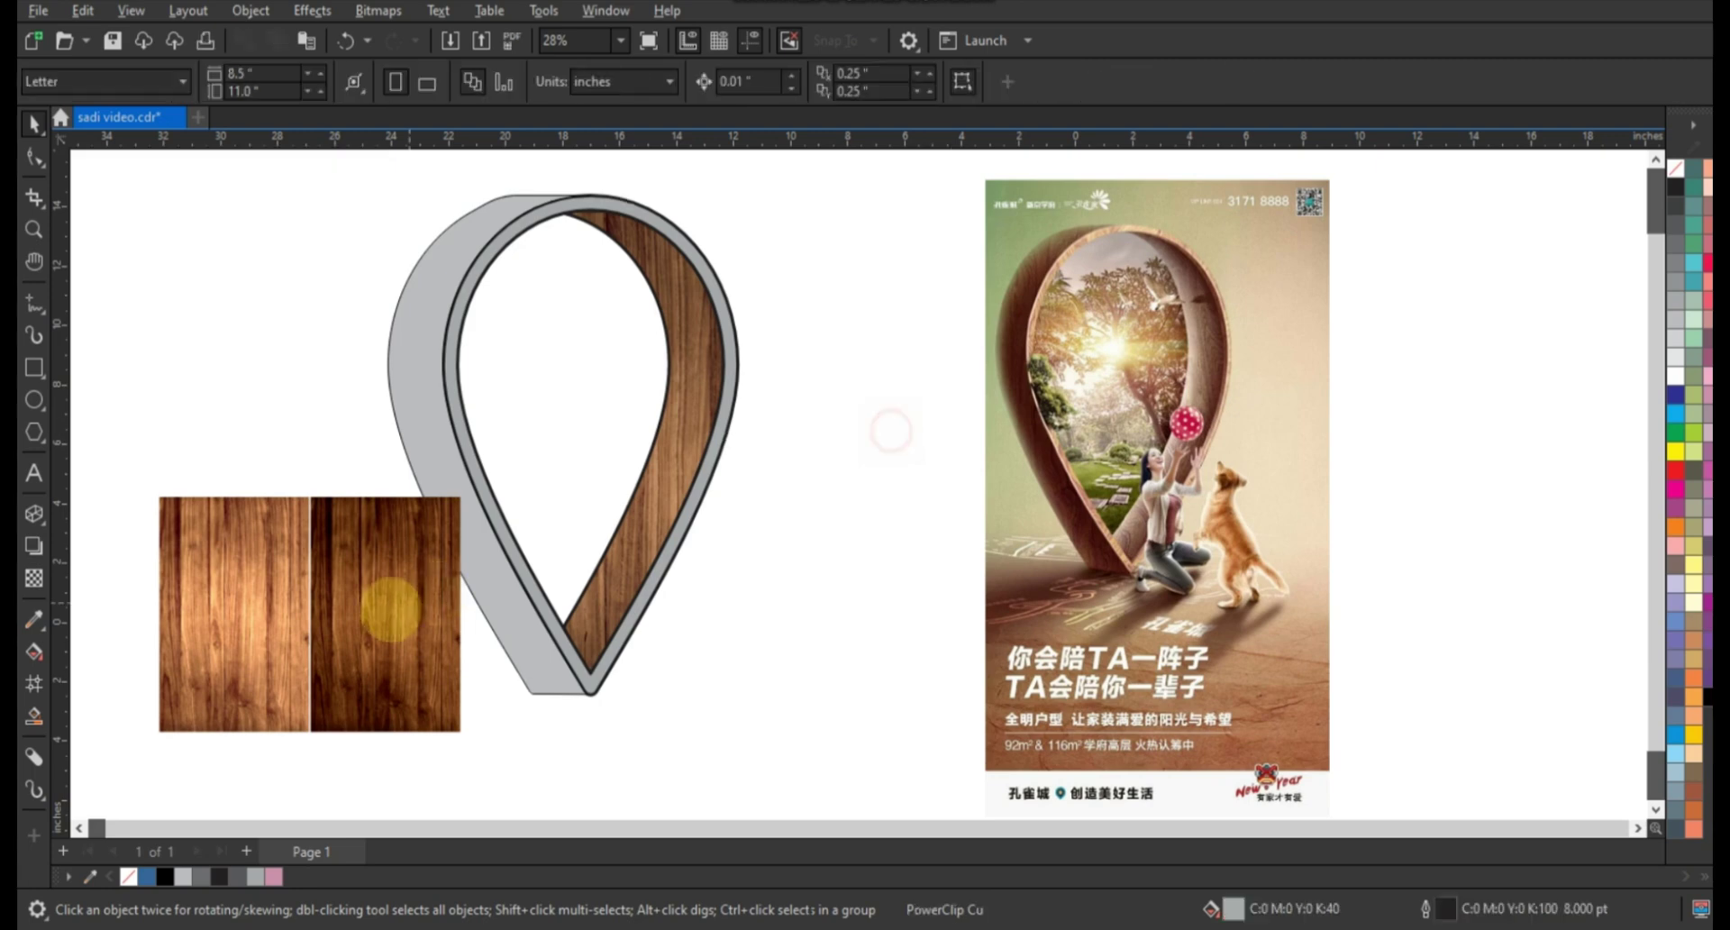
PowerClip the darker wood panel into the teardrop's left face, enlarged to cover it.
right_click(390, 609)
click(487, 694)
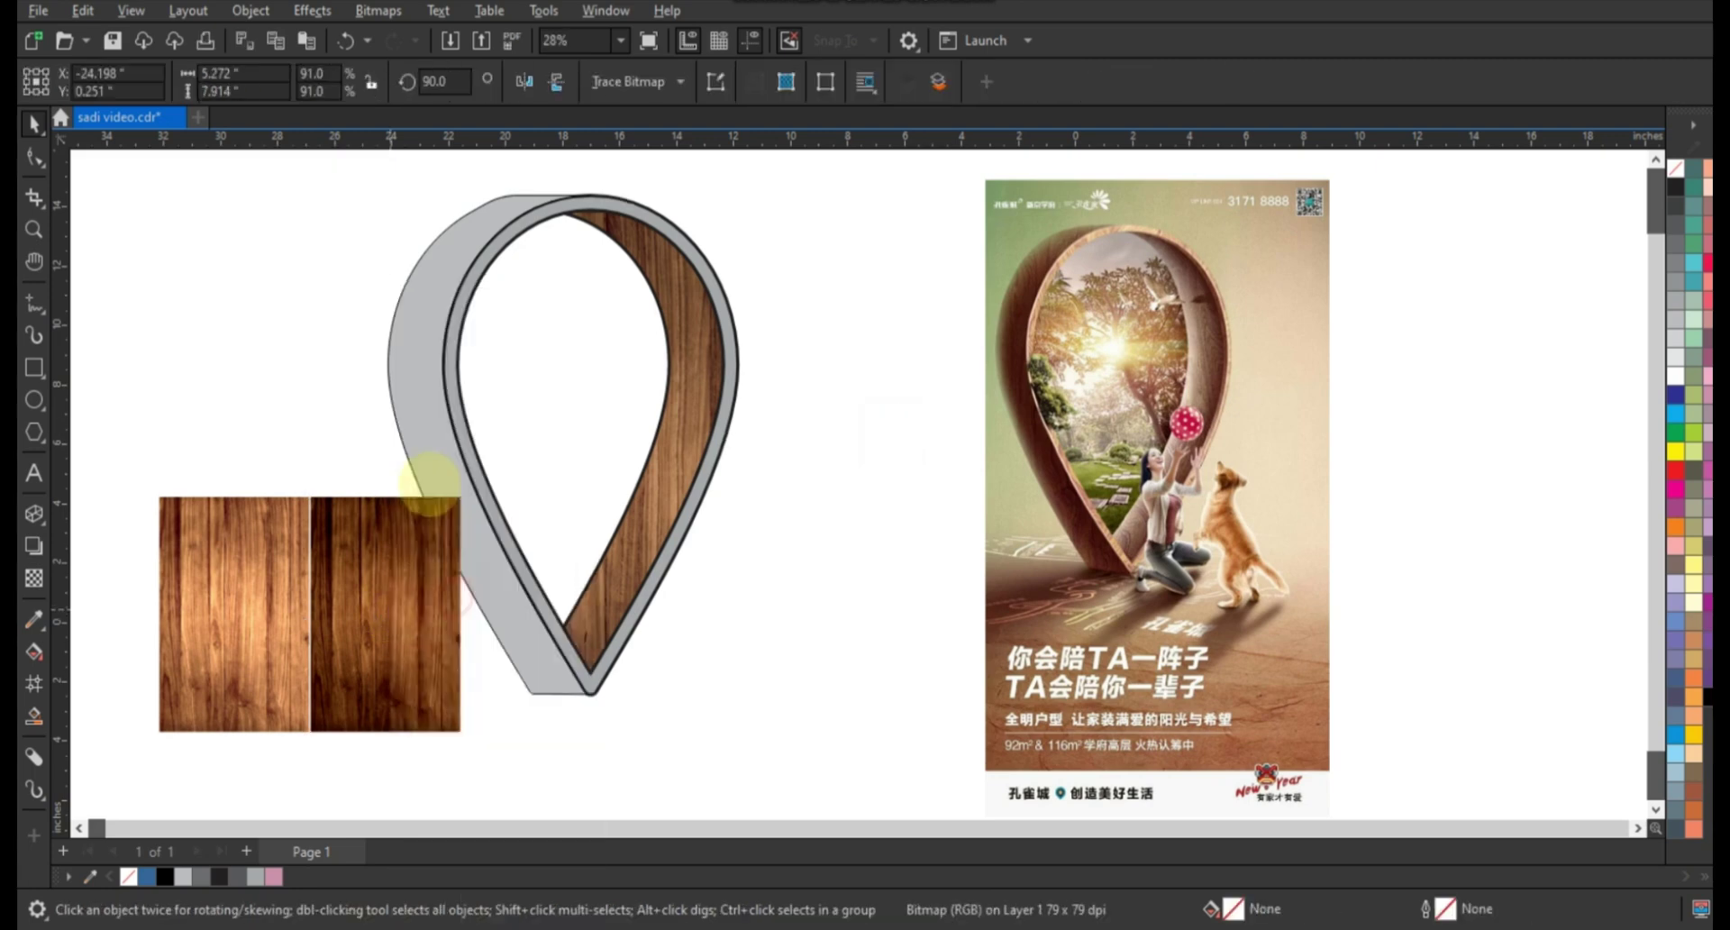
click(424, 482)
right_click(426, 487)
click(510, 274)
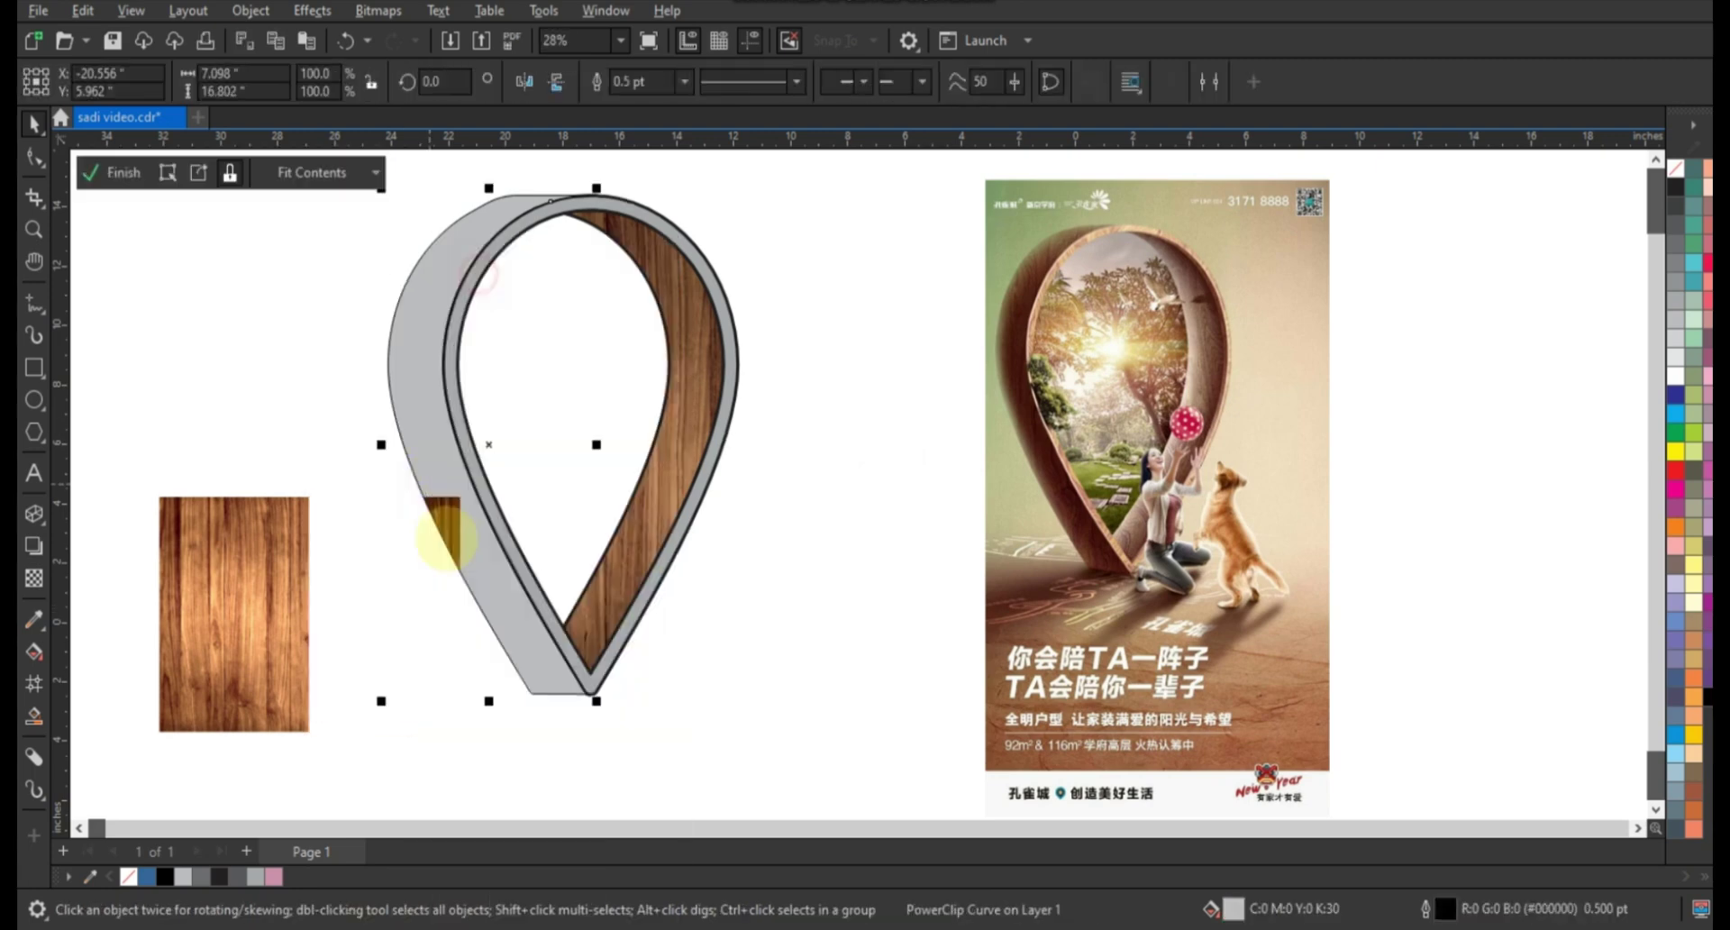
drag(466, 490, 690, 151)
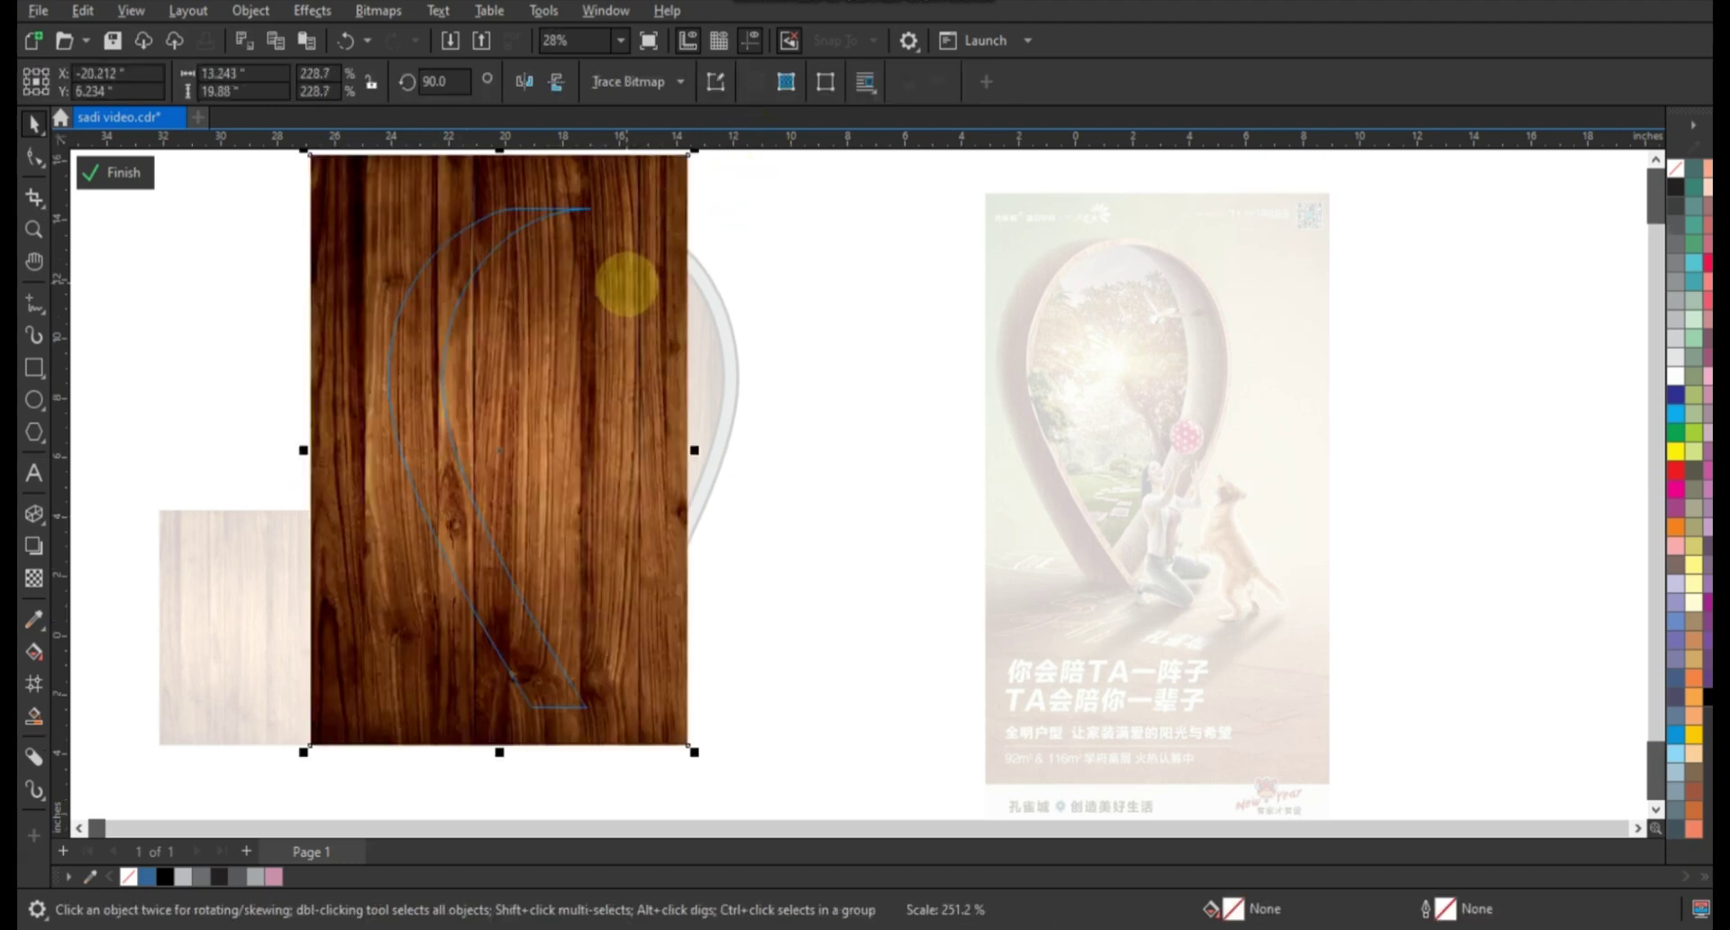
right_click(643, 267)
click(685, 267)
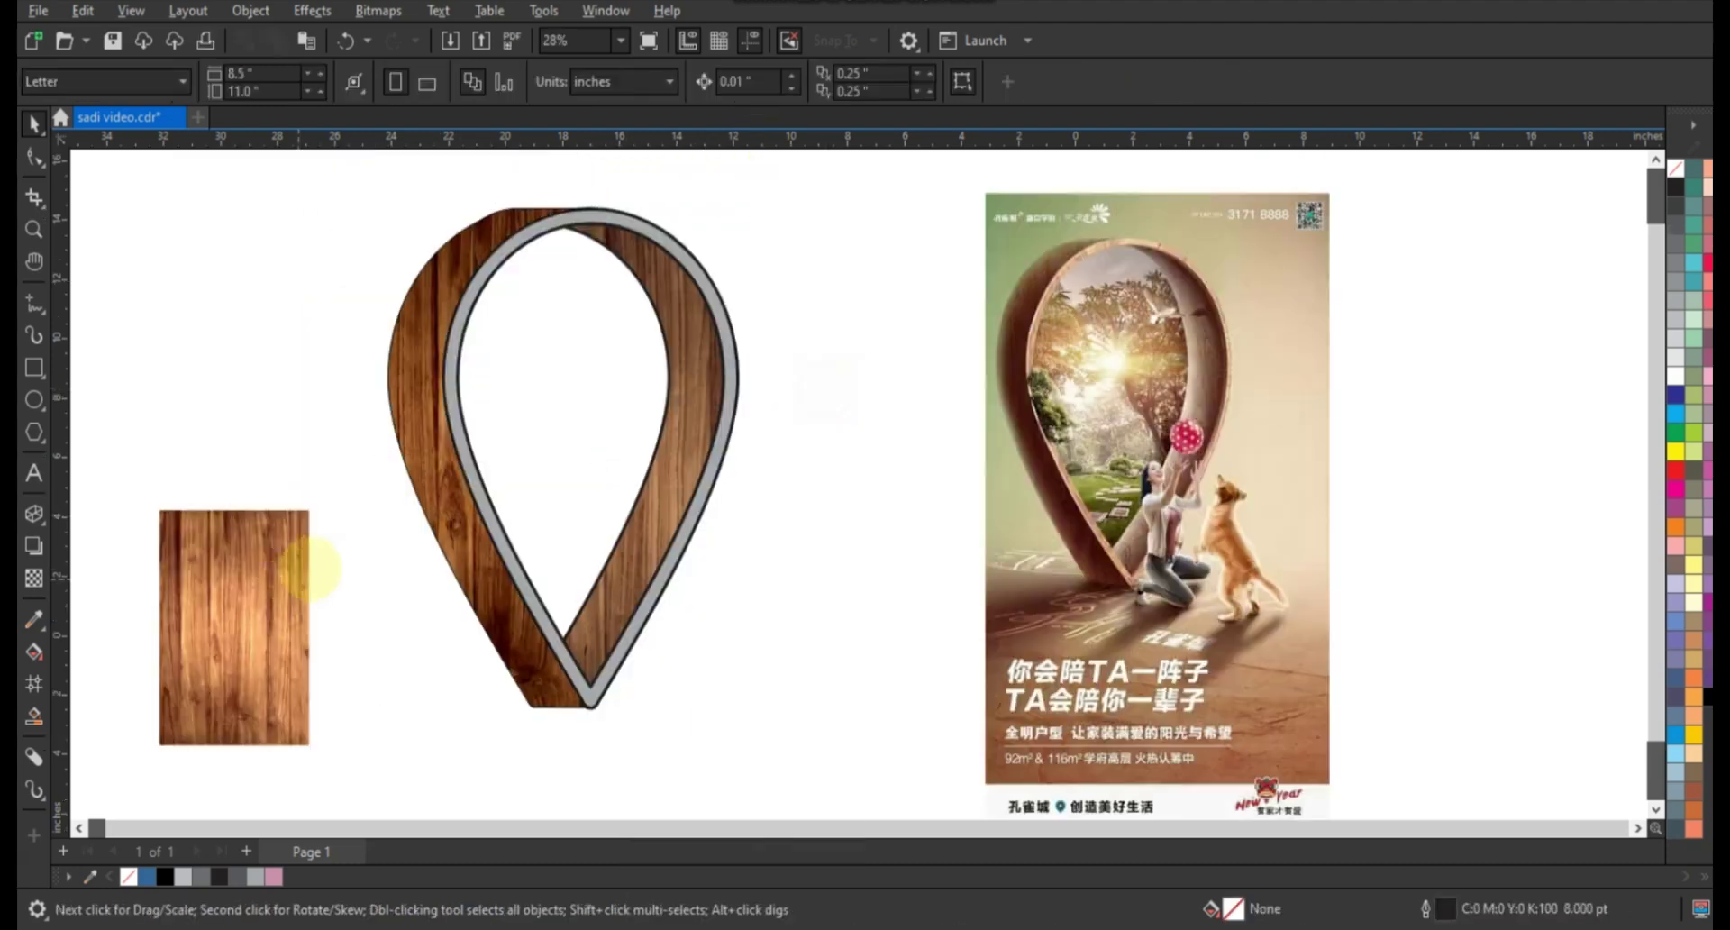
Place the remaining wood panel inside the teardrop with PowerClip Inside.
right_click(313, 549)
click(405, 590)
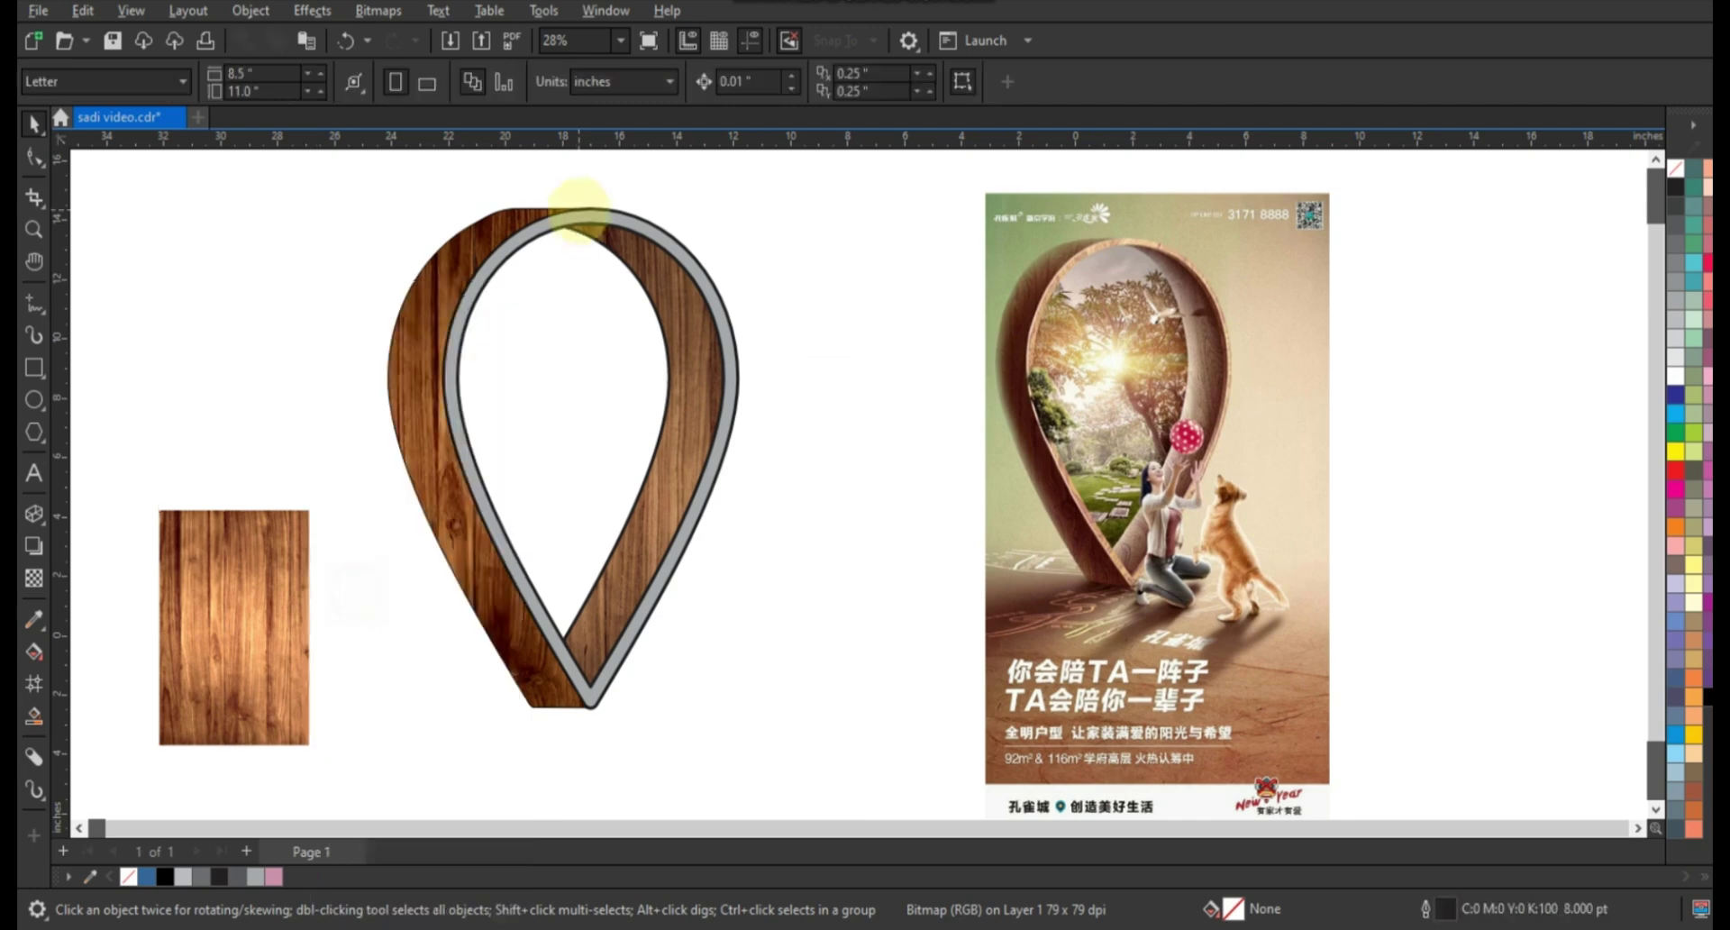
click(579, 212)
Undo and redo the last wood panel's PowerClip so it sits inside the teardrop again.
right_click(575, 209)
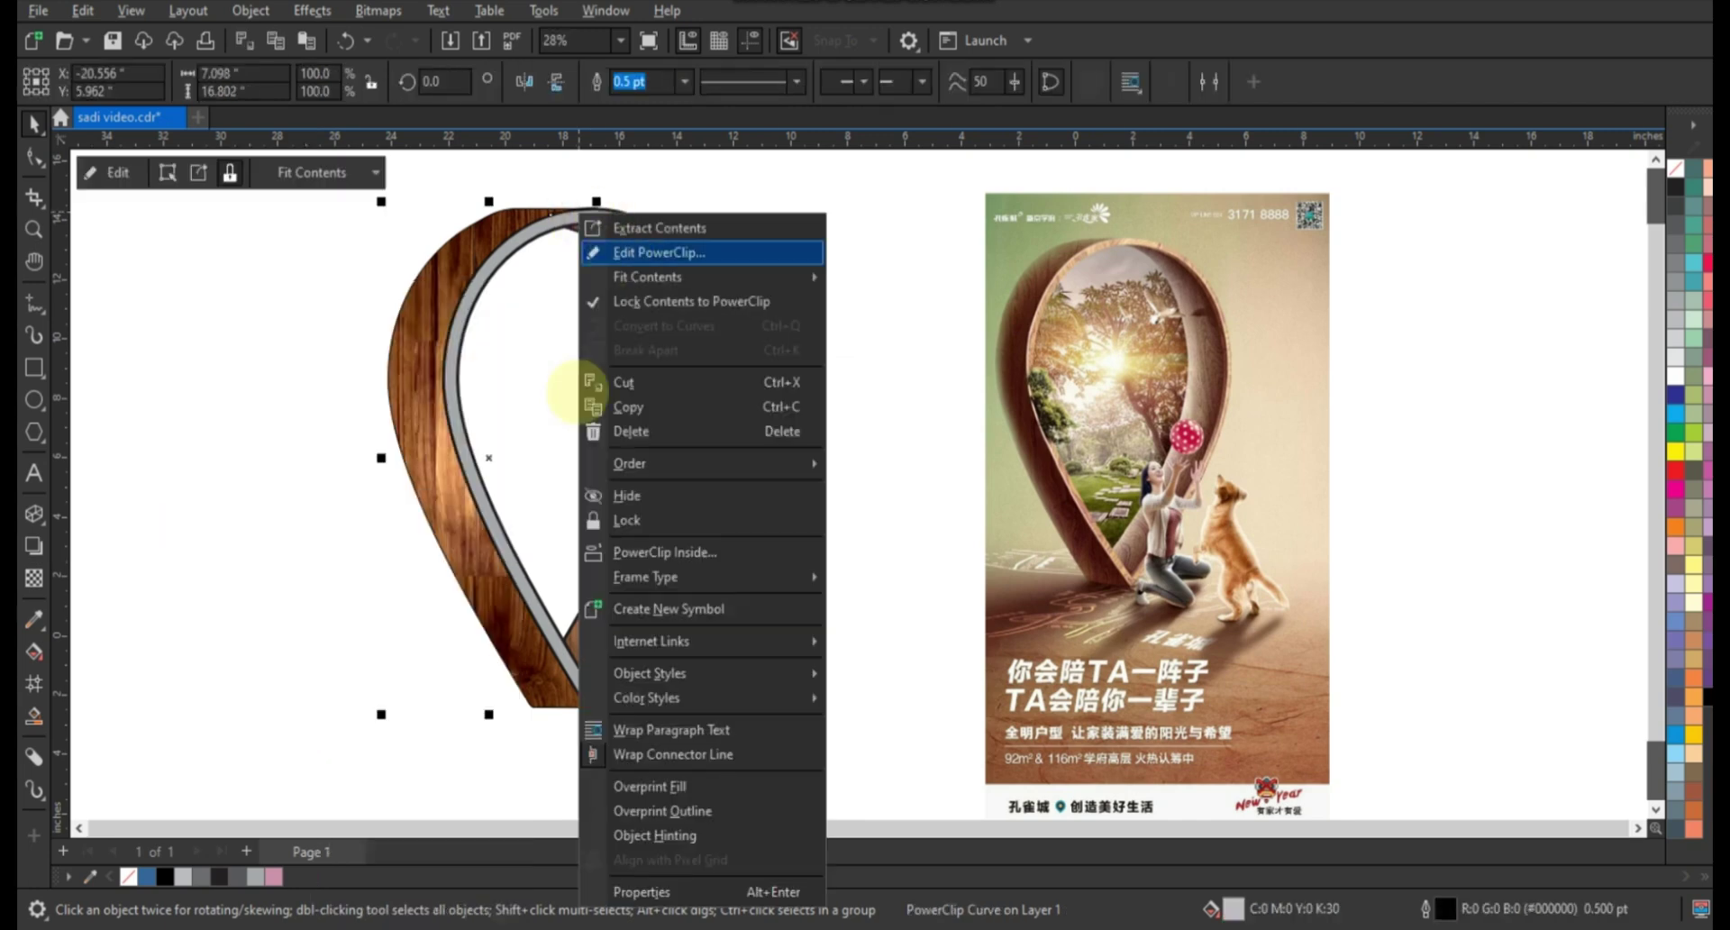
key(Return)
ctrl+click(816, 467)
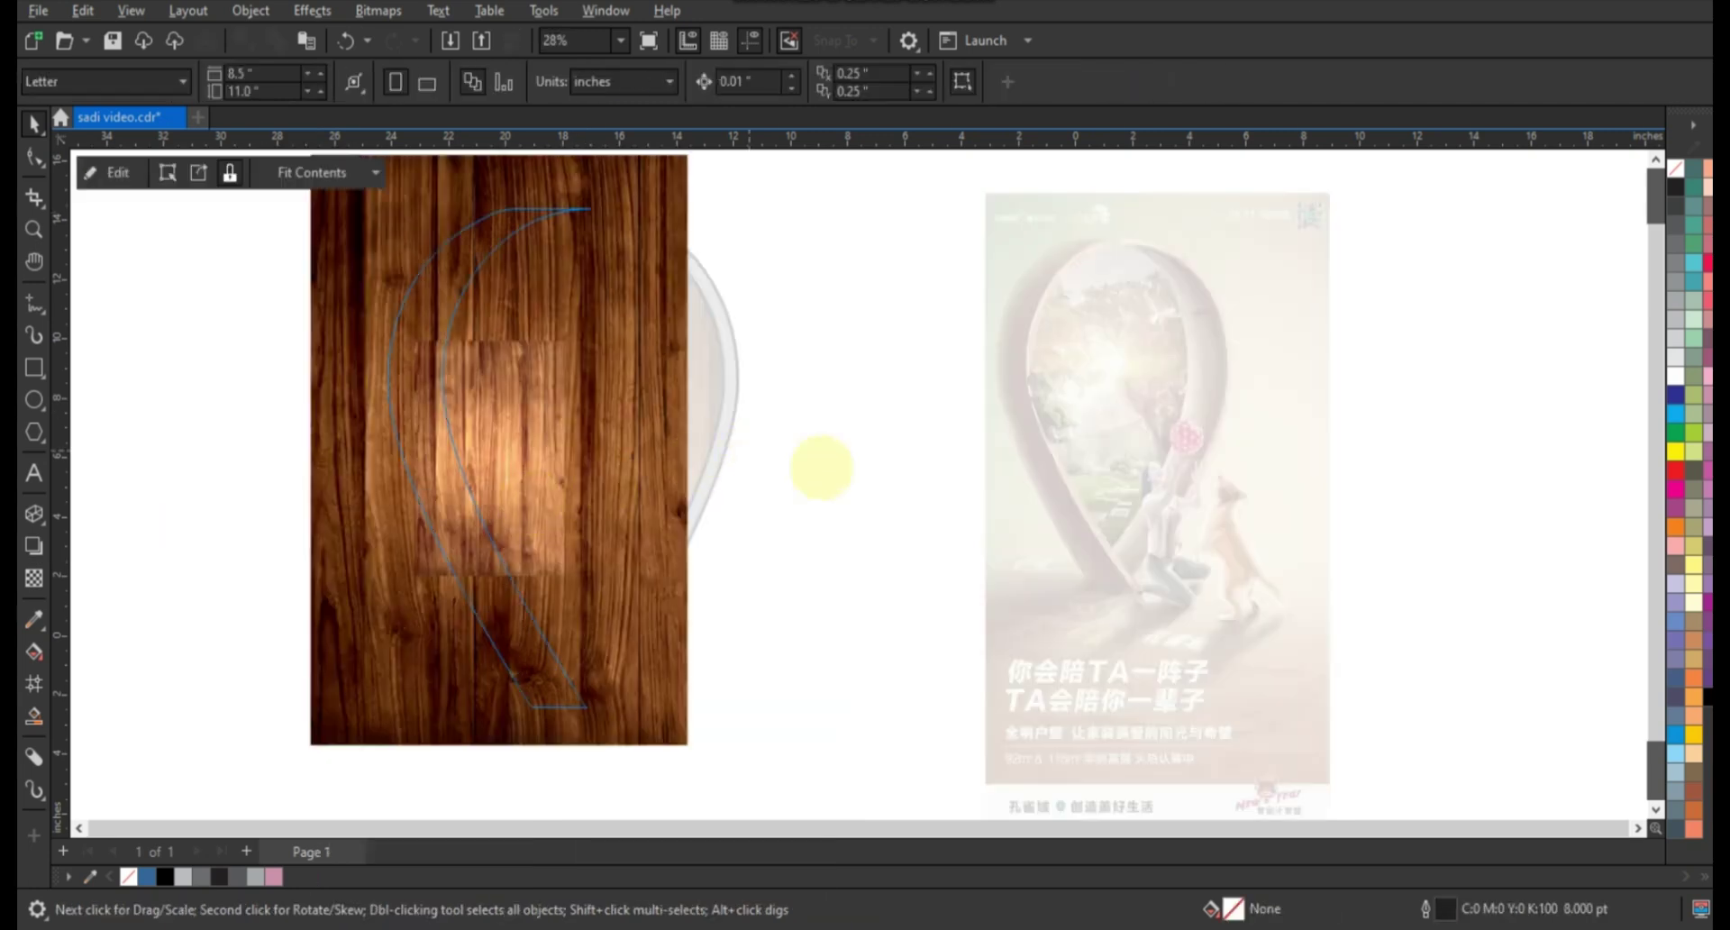
key(ctrl+z)
right_click(212, 586)
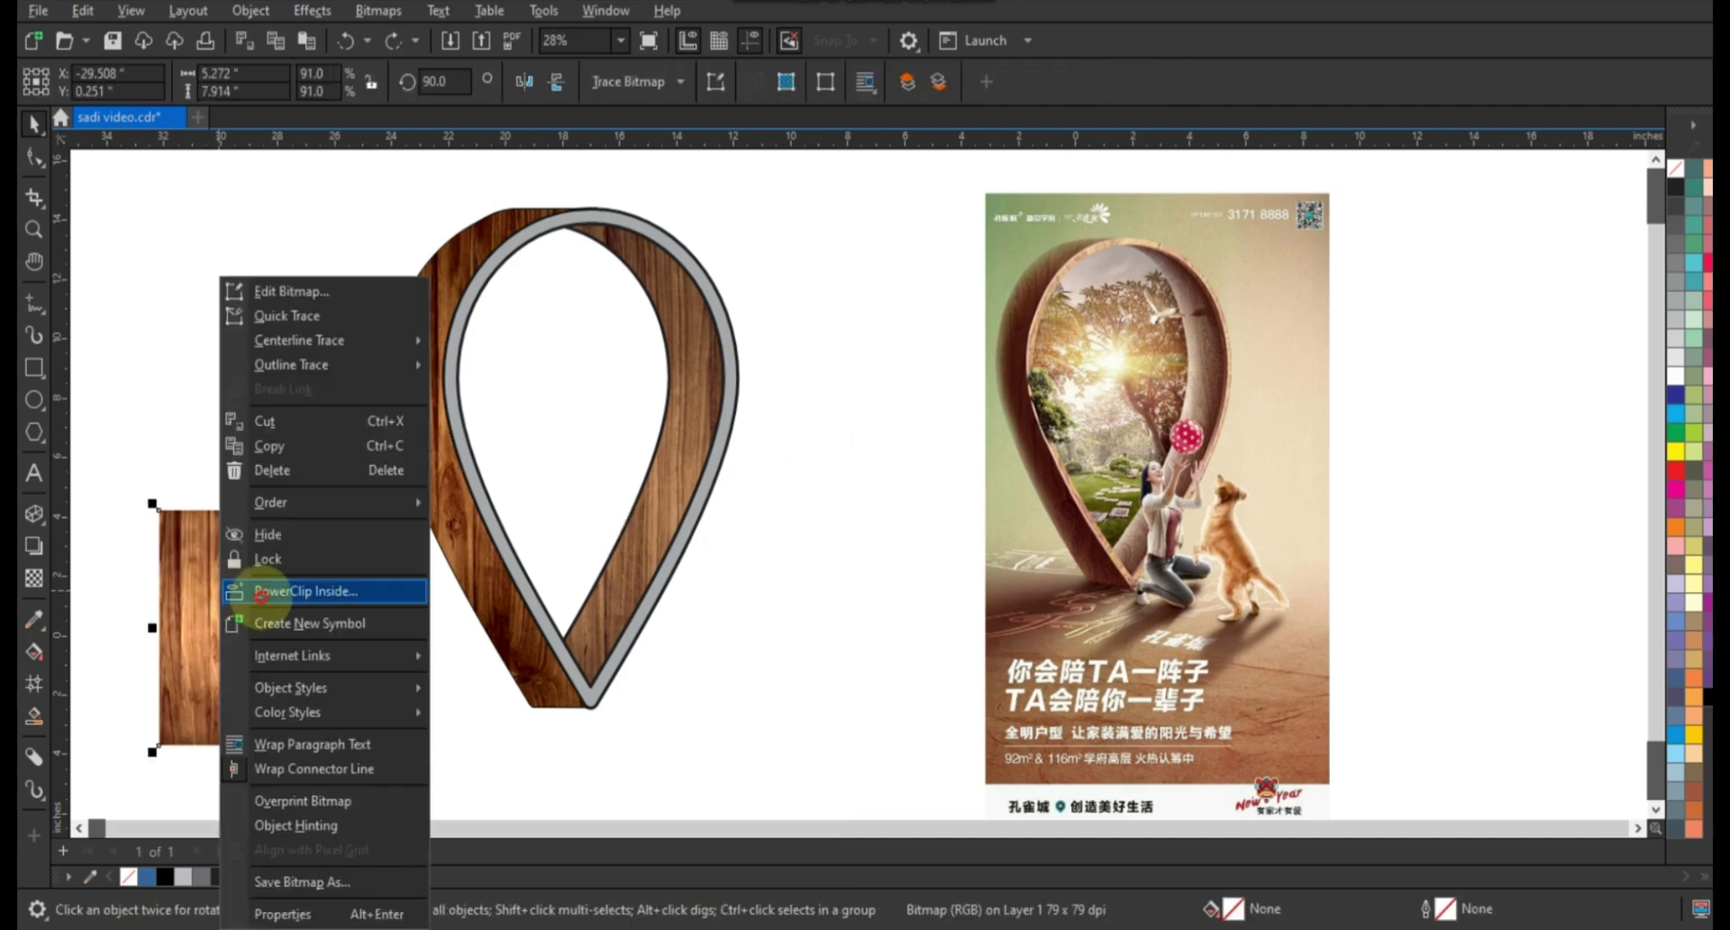
key(Escape)
key(ctrl+shift+z)
Scale up the clipped wood bitmap so grain fills the teardrop, then select all pin parts.
right_click(663, 248)
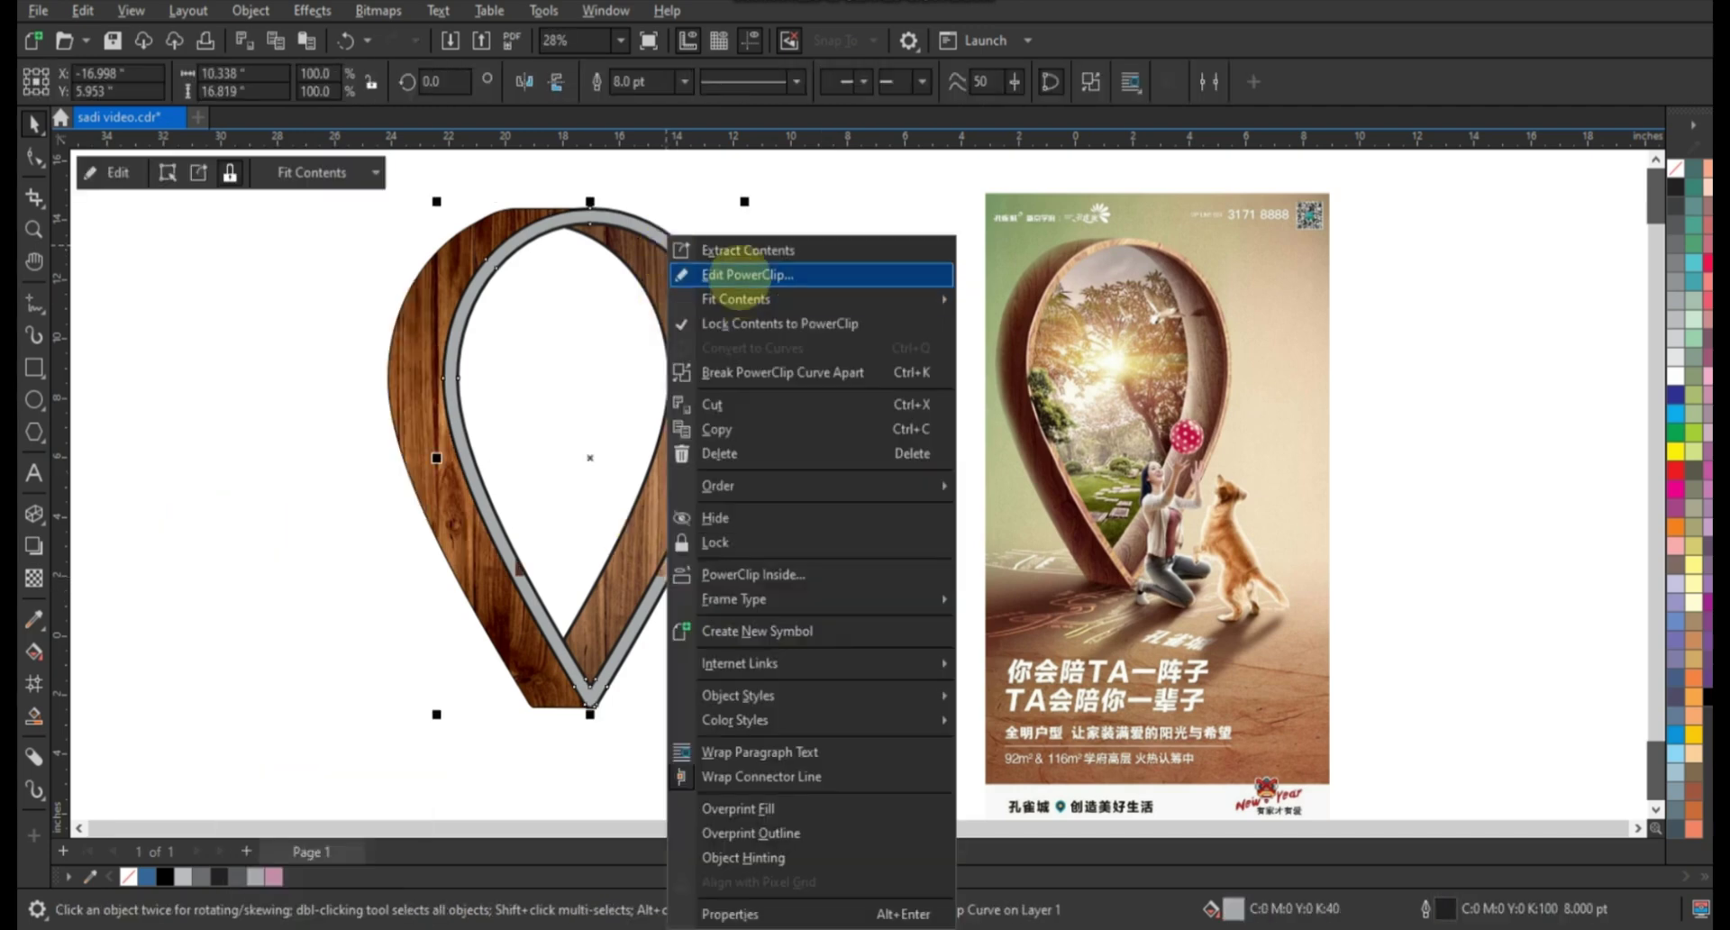
click(741, 272)
click(657, 571)
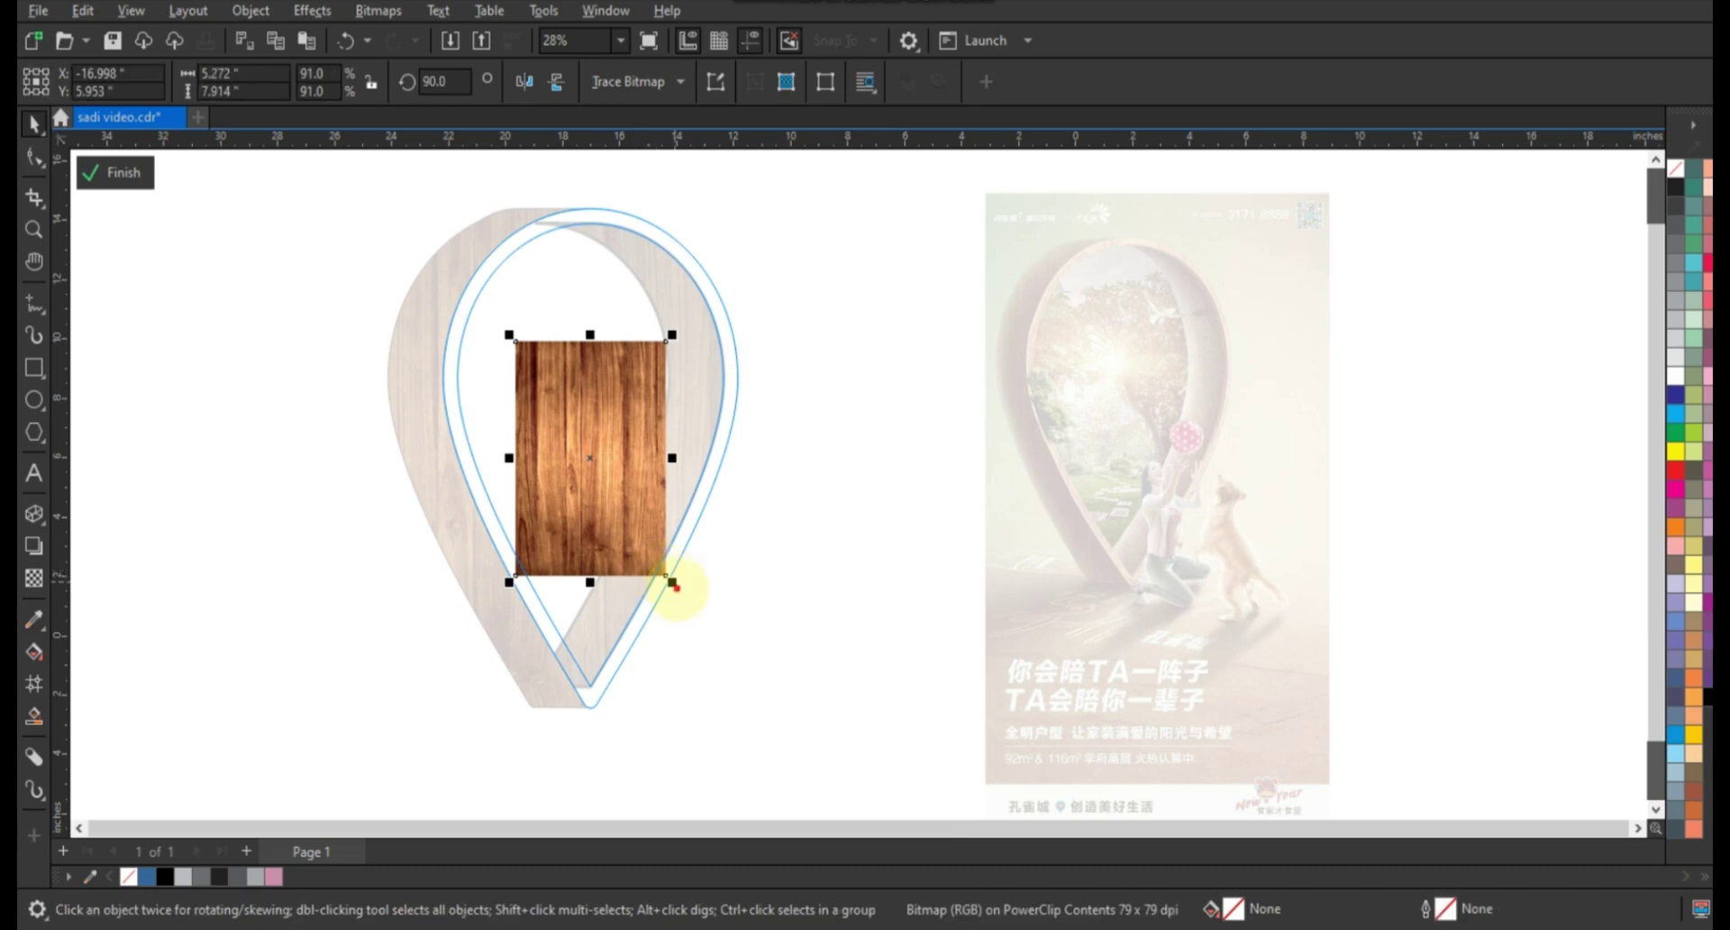
mouse_move(667, 581)
mouse_down()
mouse_move(777, 752)
mouse_move(764, 728)
mouse_up()
right_click(702, 256)
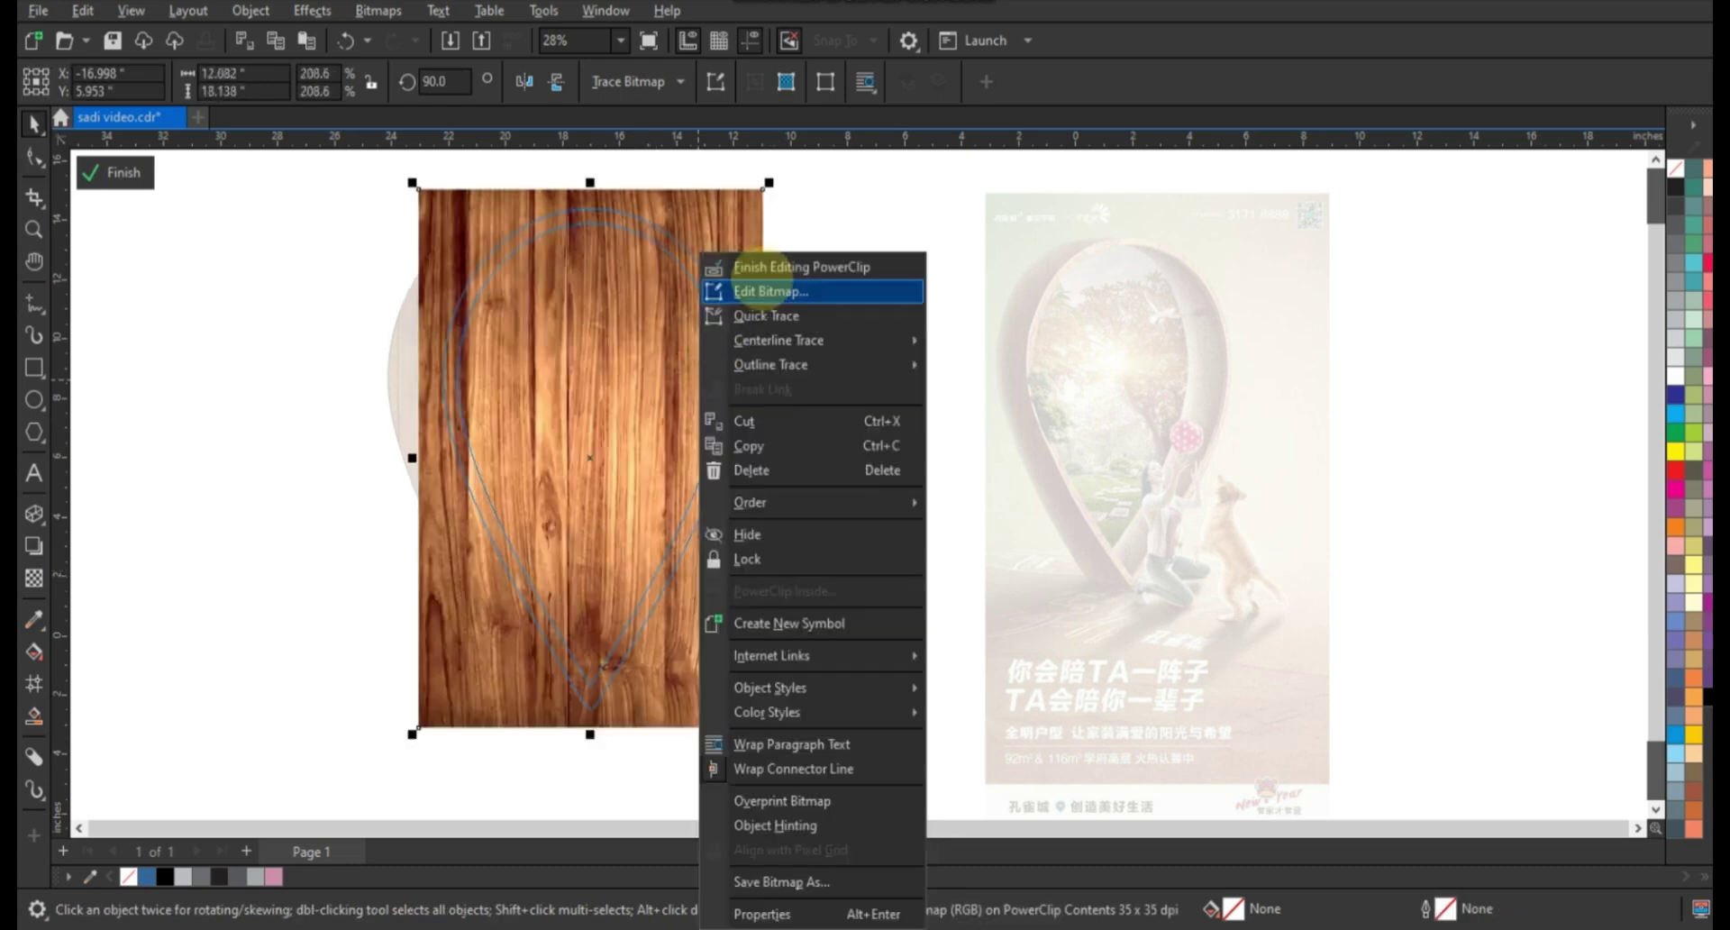
click(802, 267)
drag(784, 193, 303, 732)
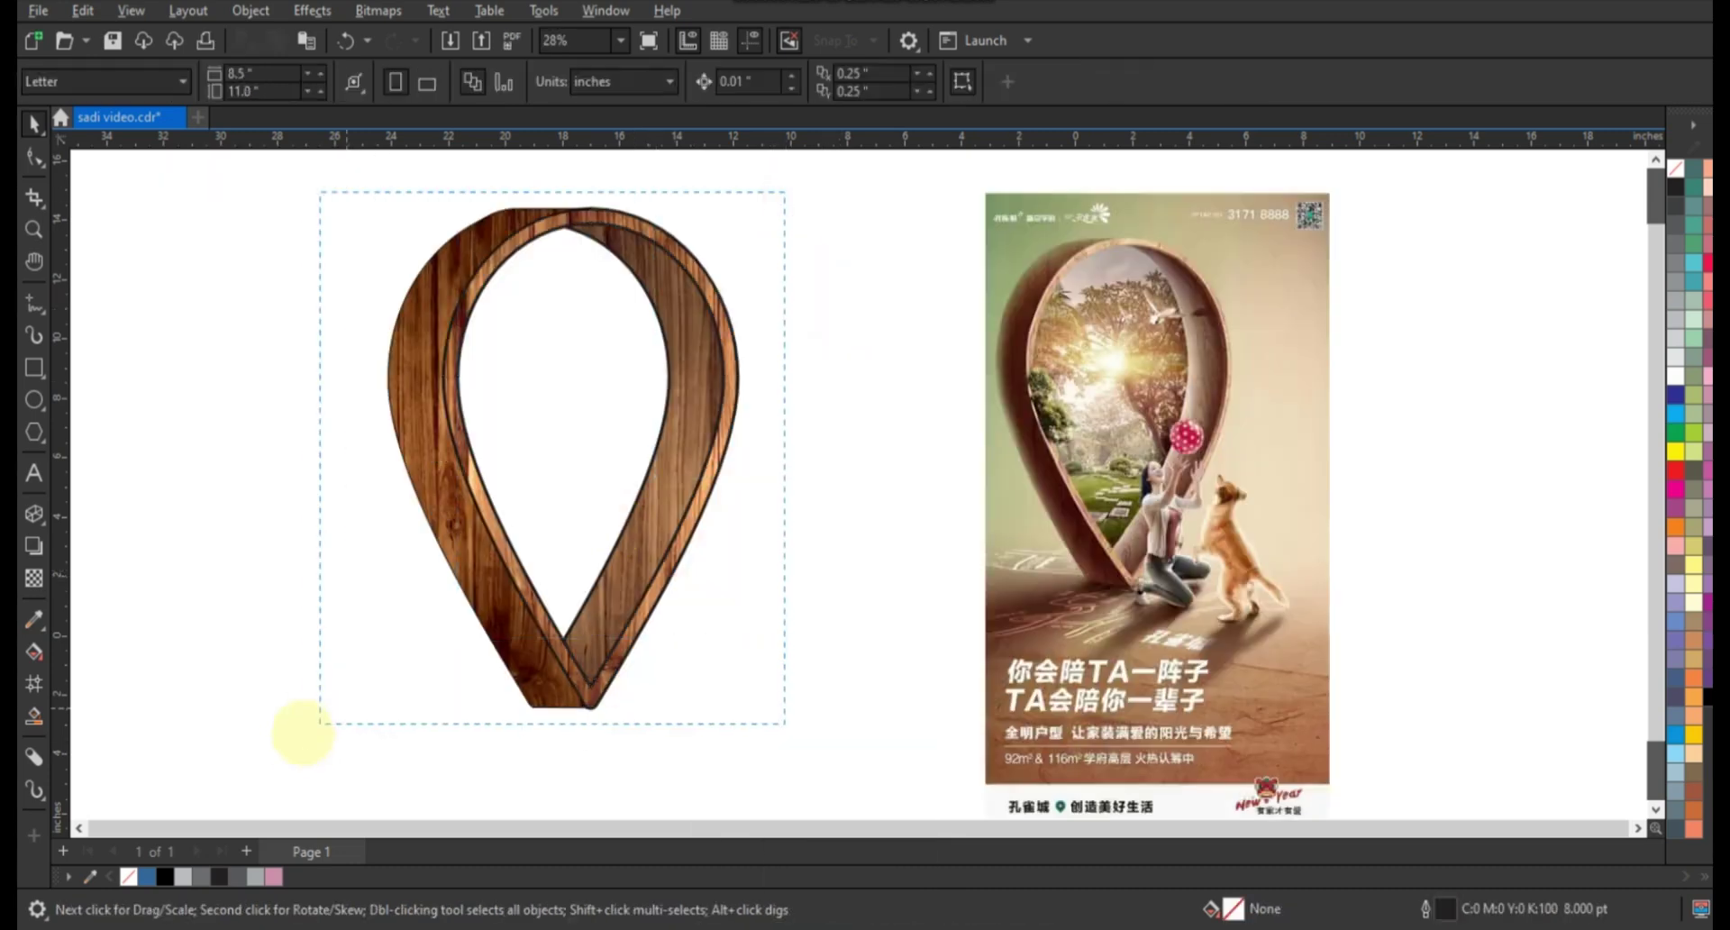
right_click(1678, 168)
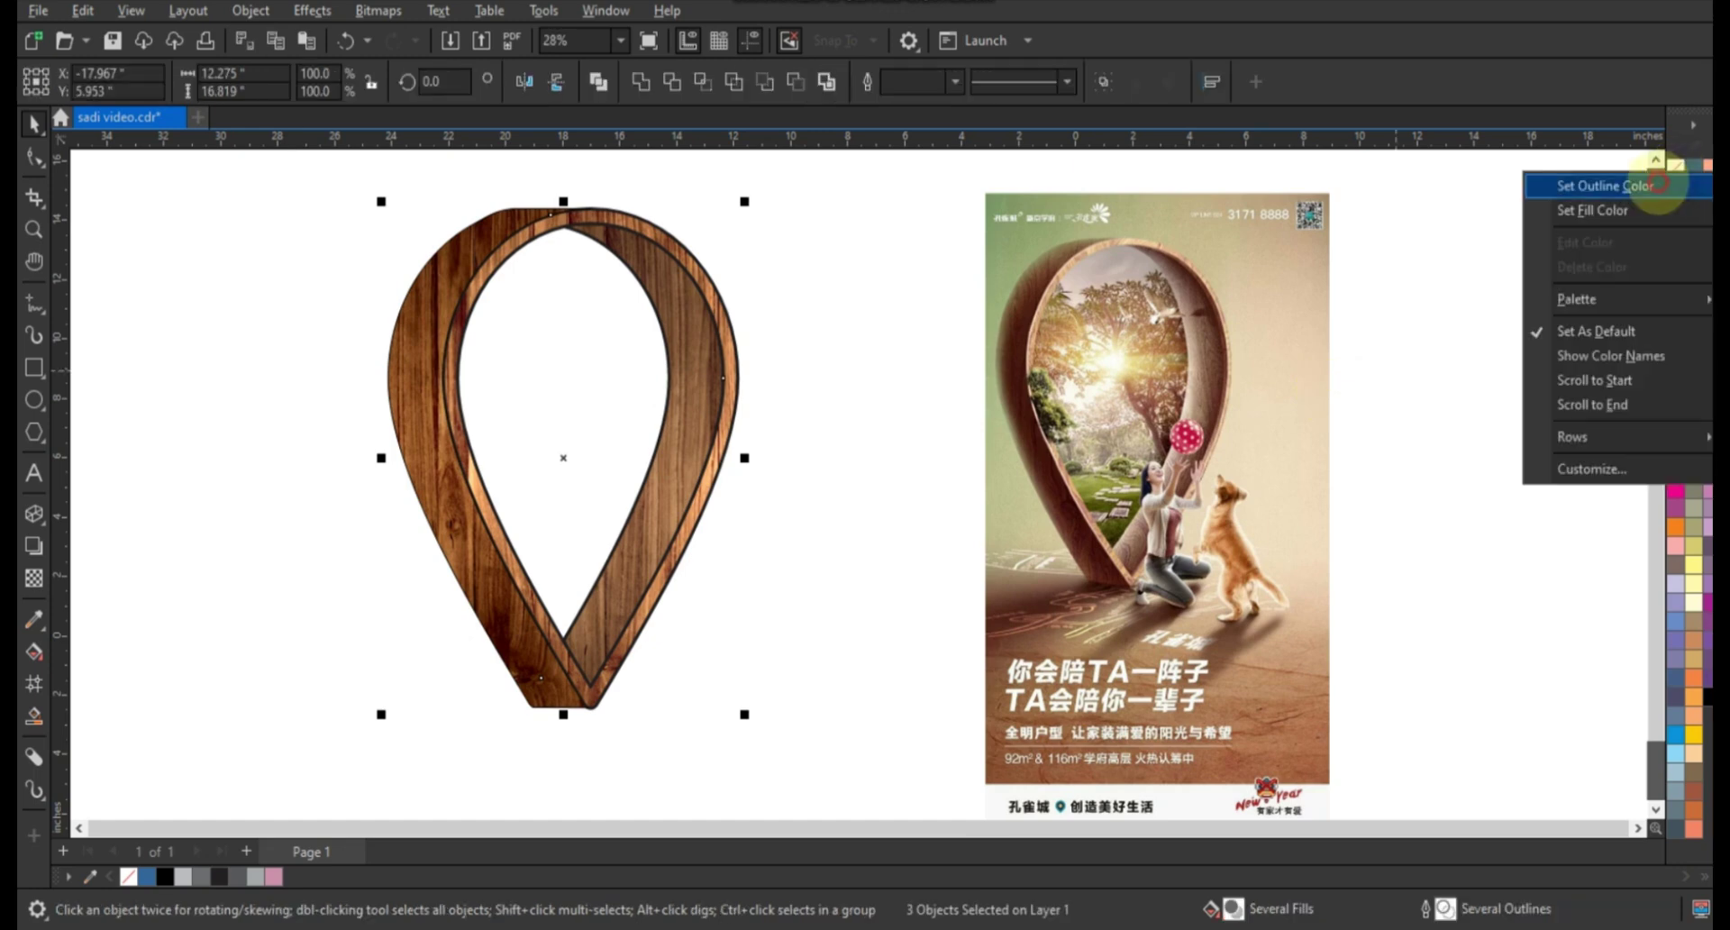
Remove the black outlines from all parts of the wooden pin.
click(1659, 185)
click(913, 401)
scroll(904, 543, down, 1)
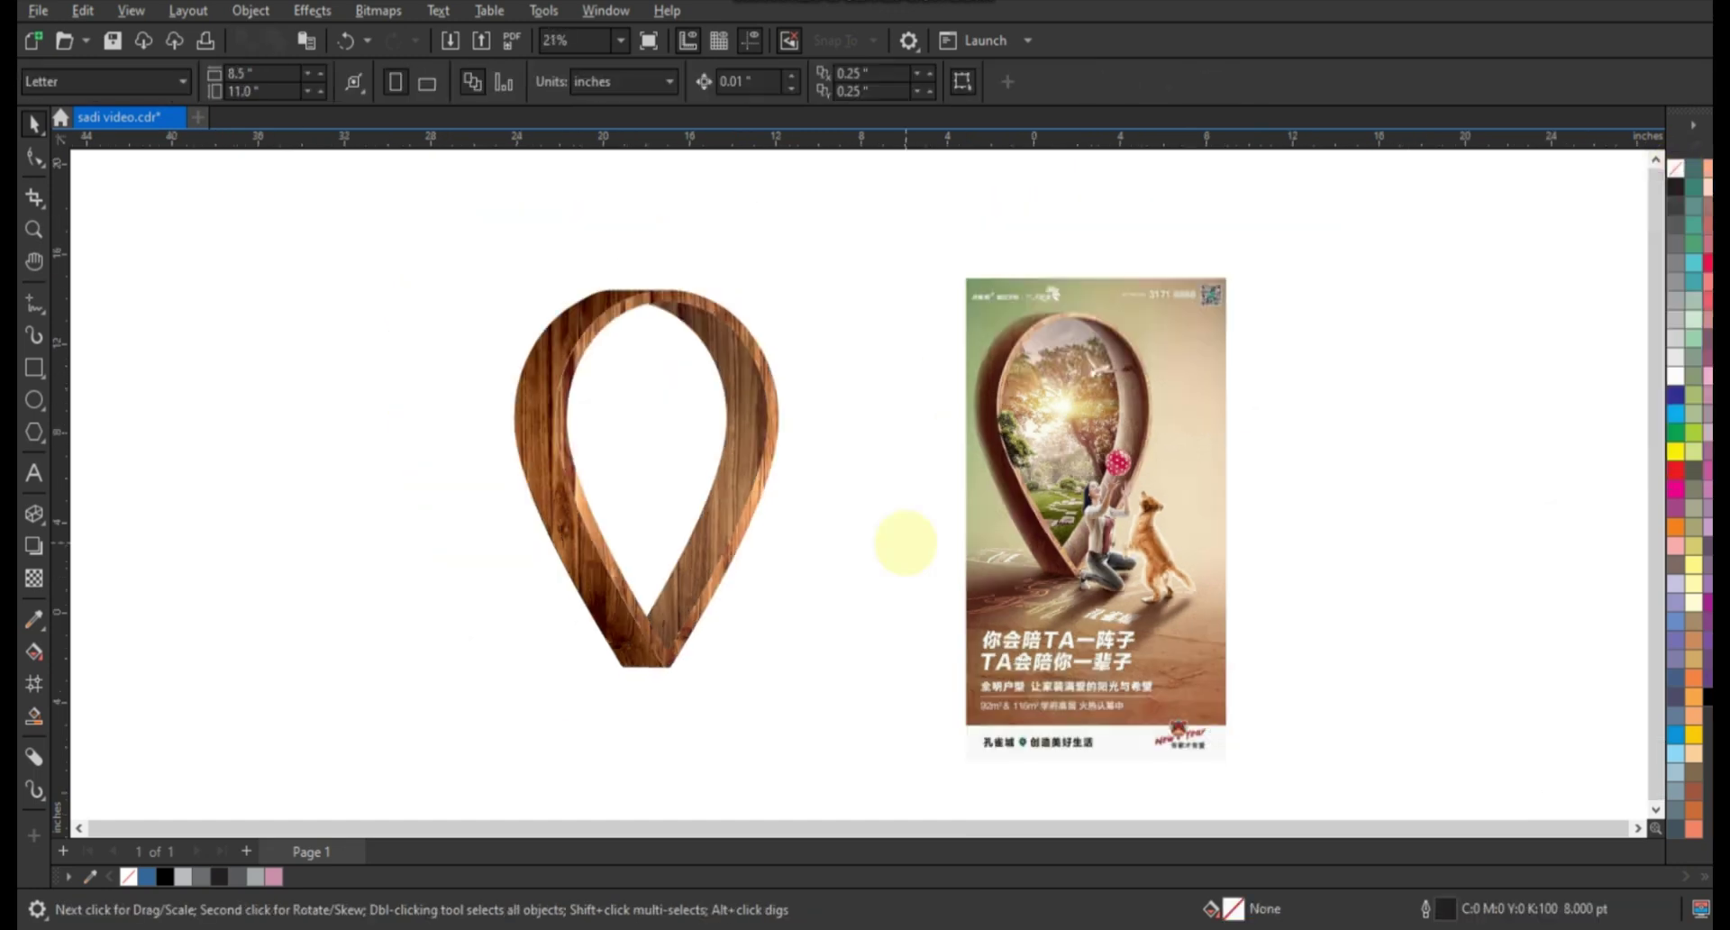
Draw a rectangle around the pin and fill it with green sampled from the poster's foliage.
key(F6)
drag(488, 205, 823, 760)
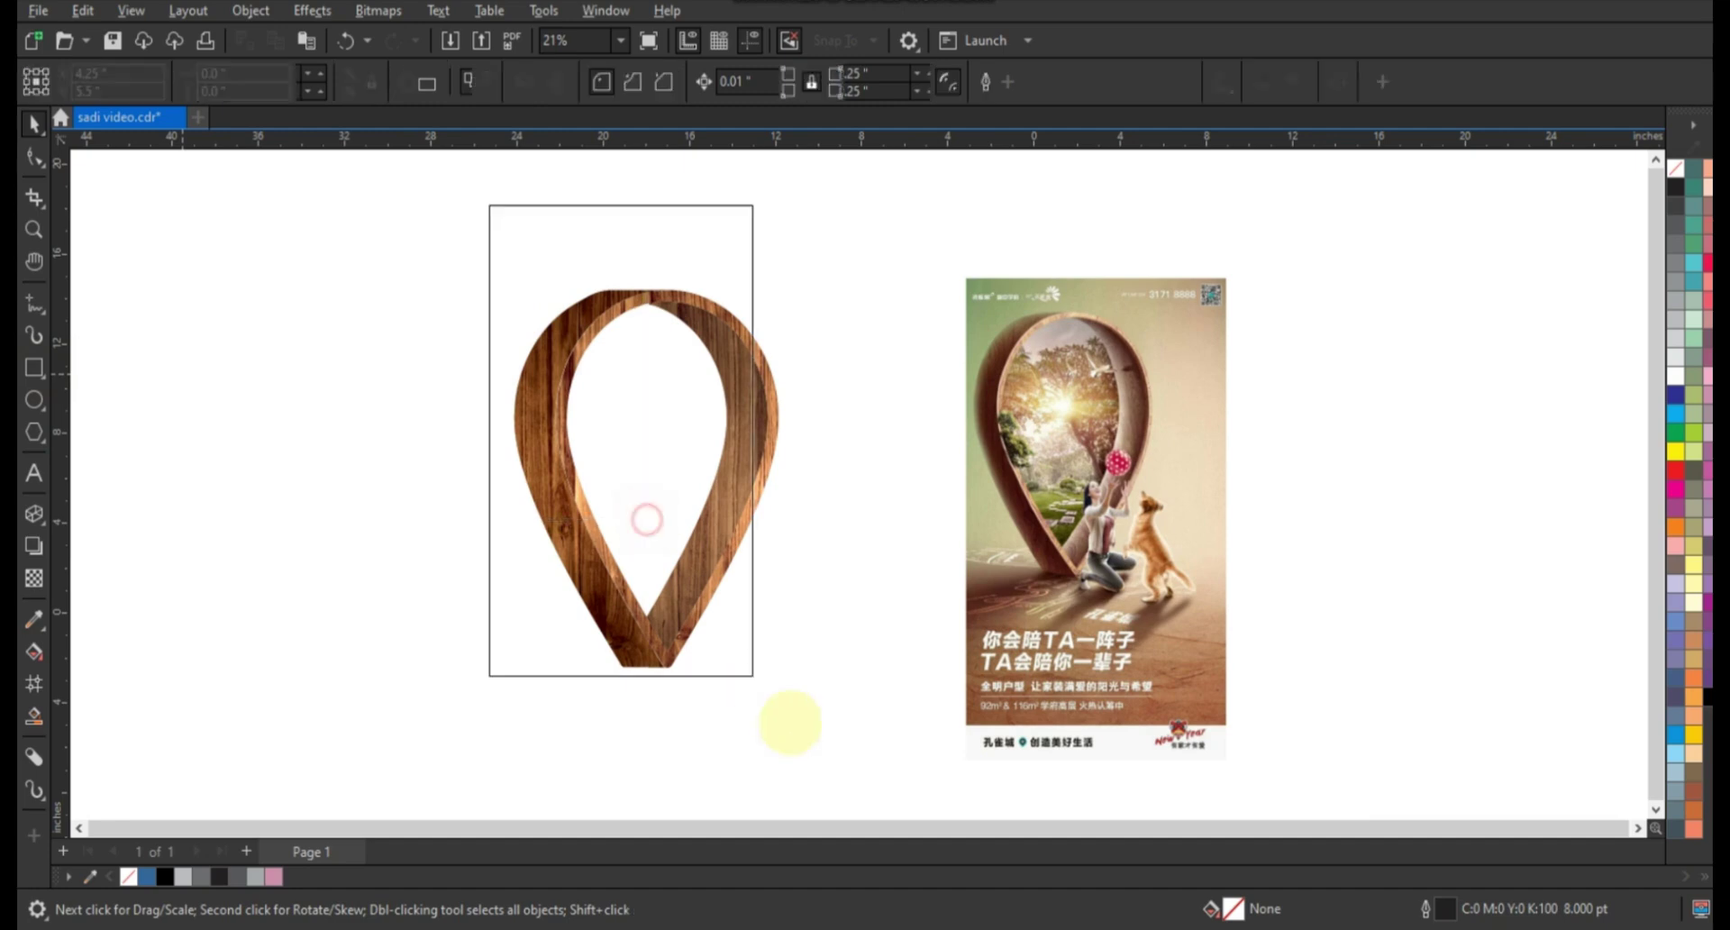
click(34, 619)
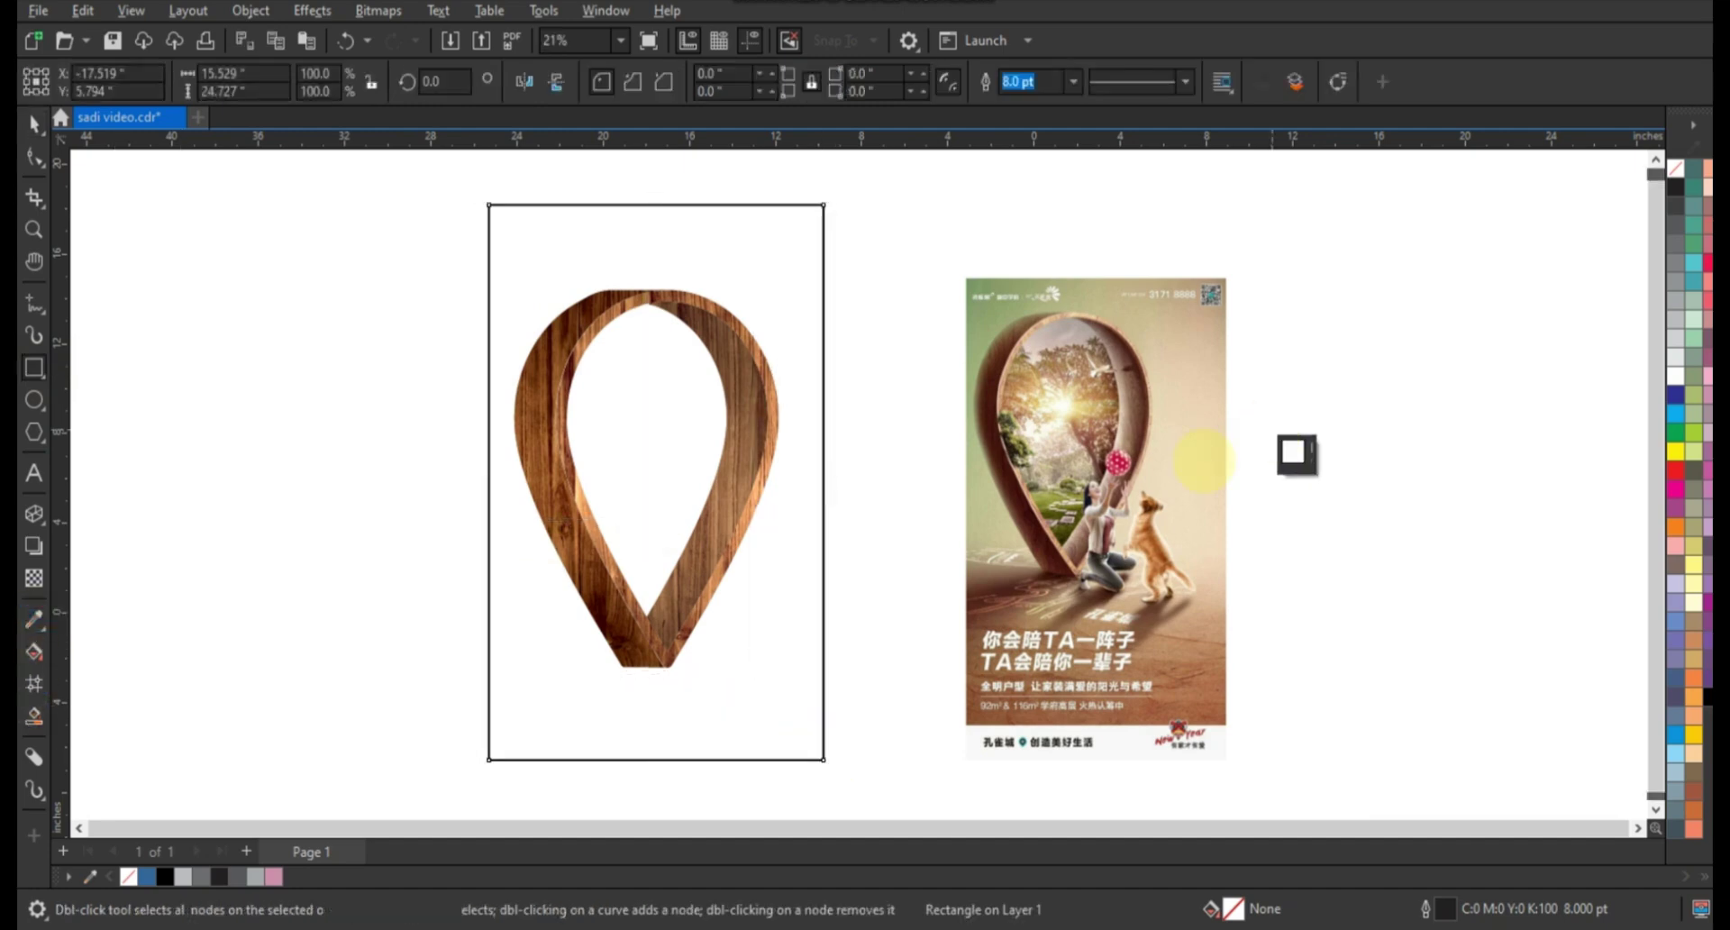
click(1218, 471)
click(826, 303)
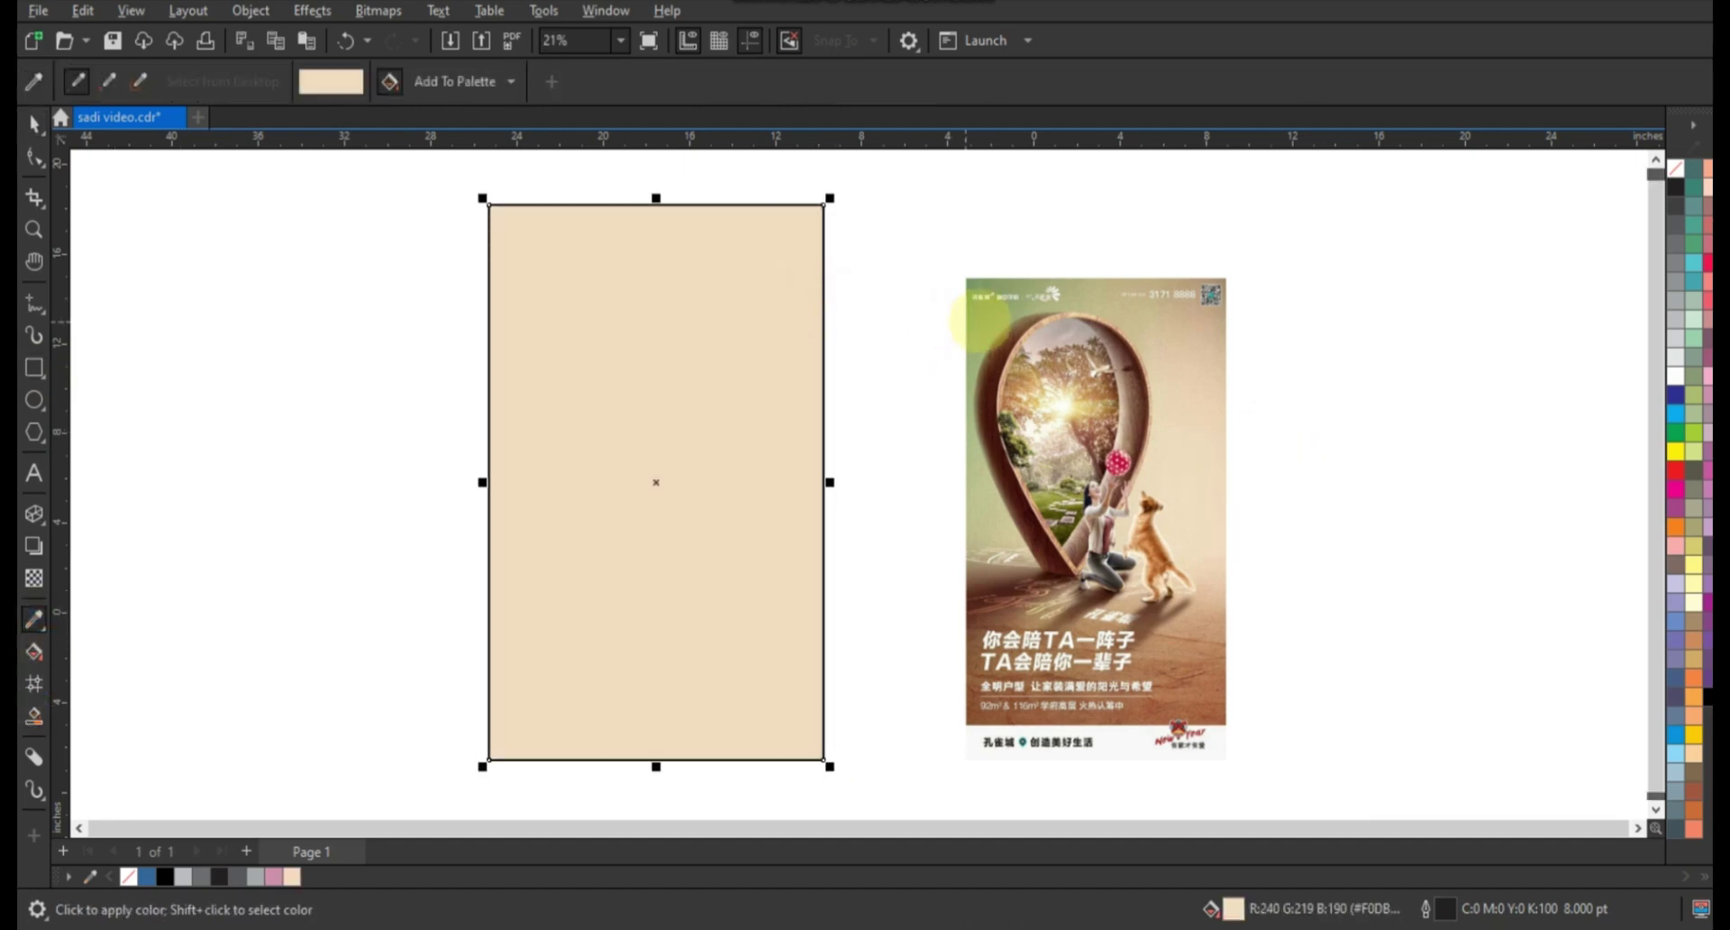
click(973, 322)
click(689, 320)
Send the green rectangle behind the pin and nudge it slightly left and down.
click(33, 123)
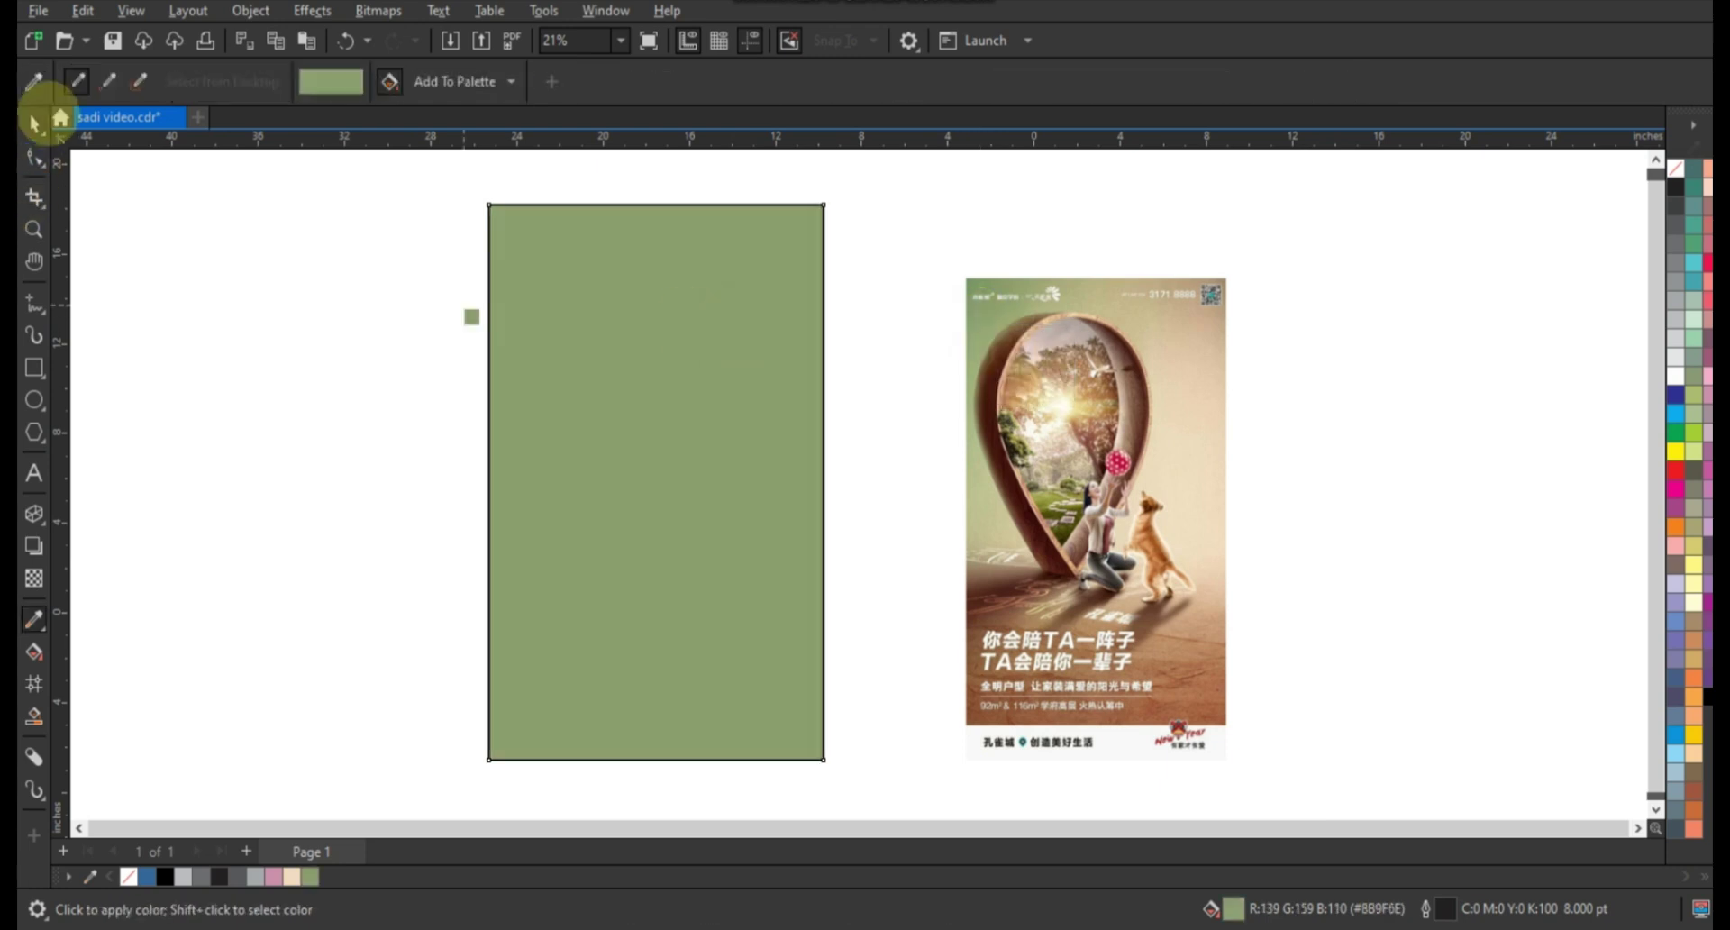
key(shift+Page_Down)
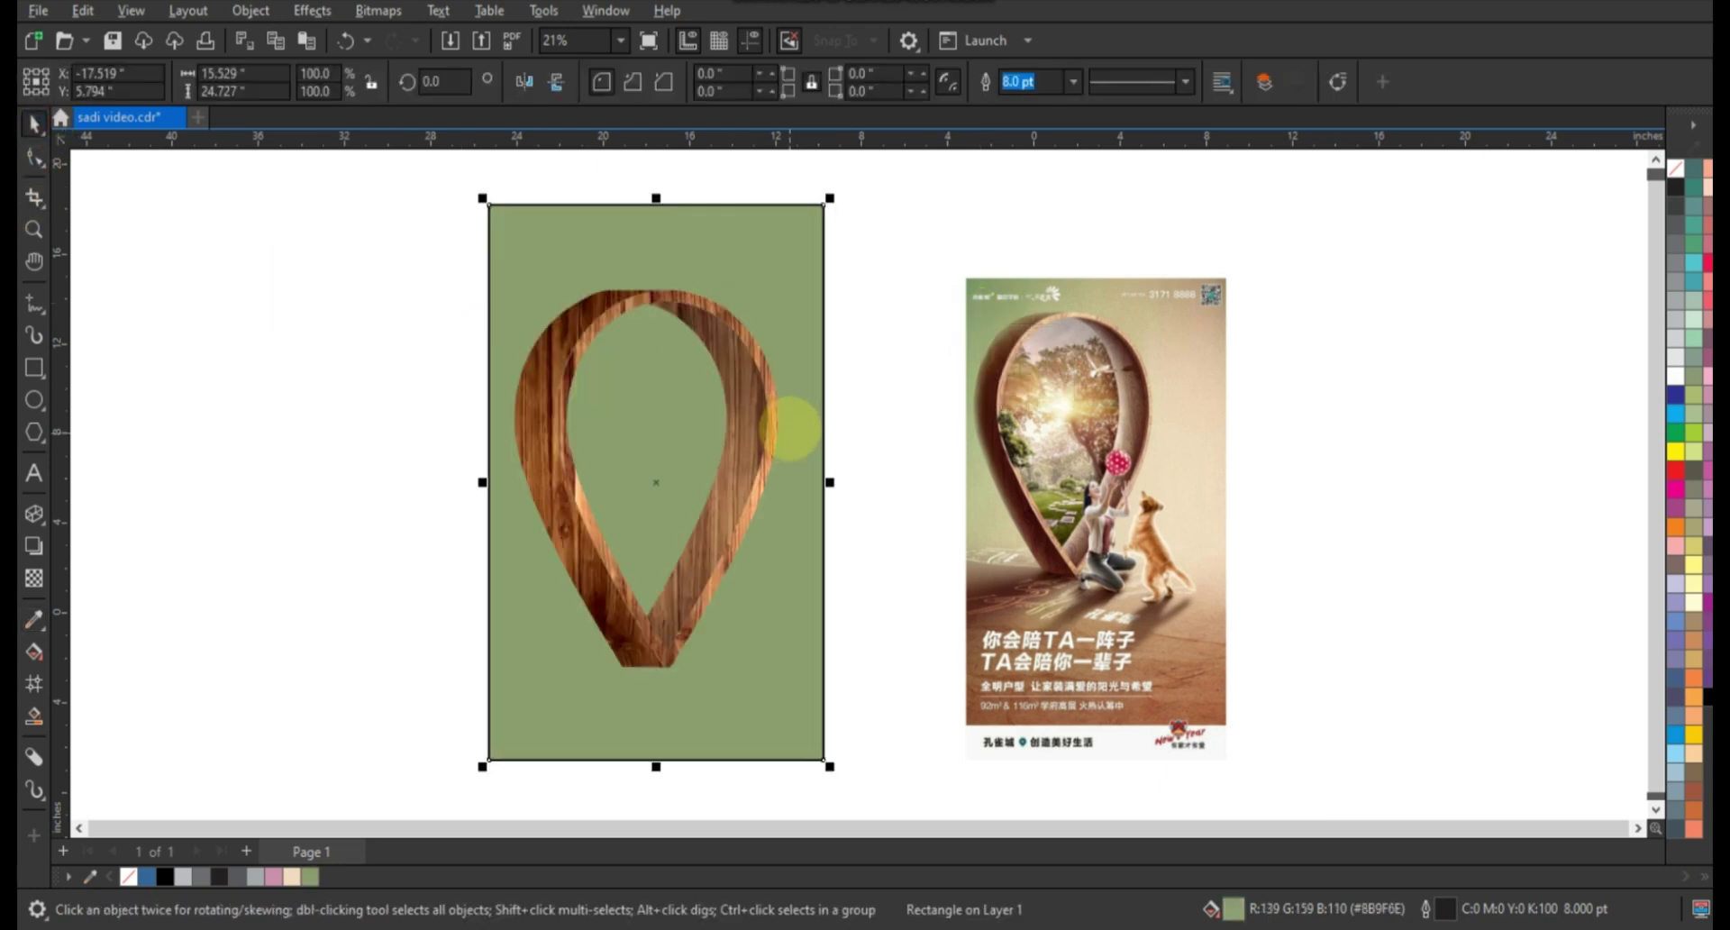
drag(784, 431, 772, 445)
Fill the backdrop with an elliptical gradient: a cream glow centred on the pin fading to sage green.
key(g)
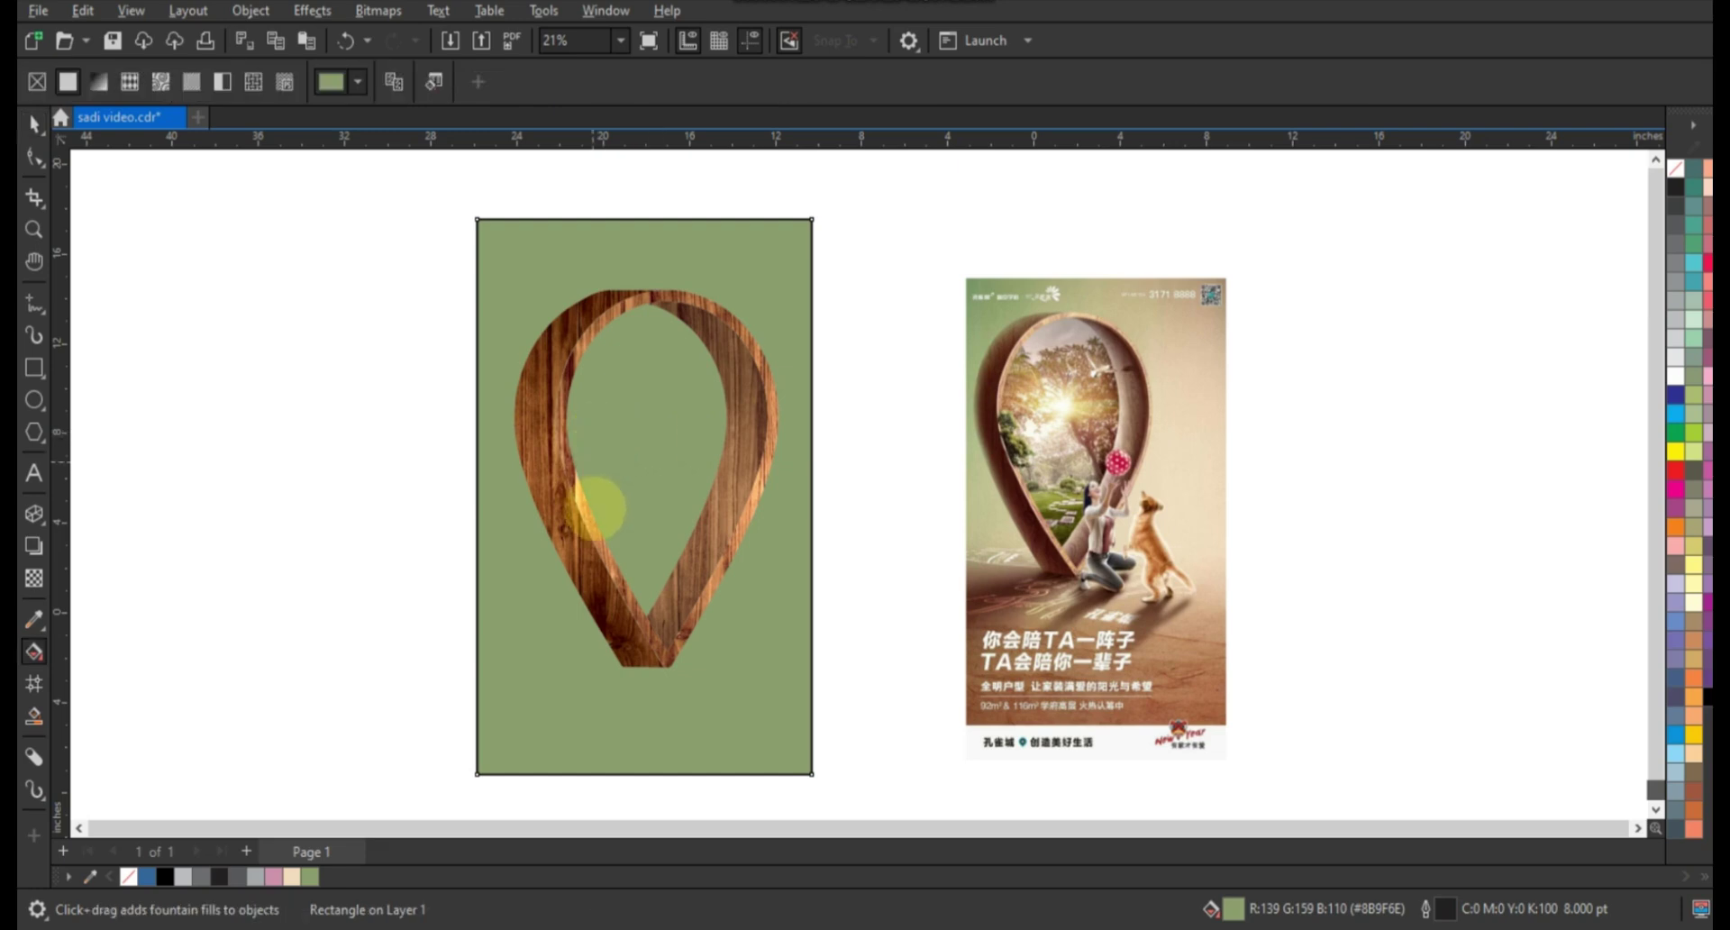
drag(599, 545, 724, 443)
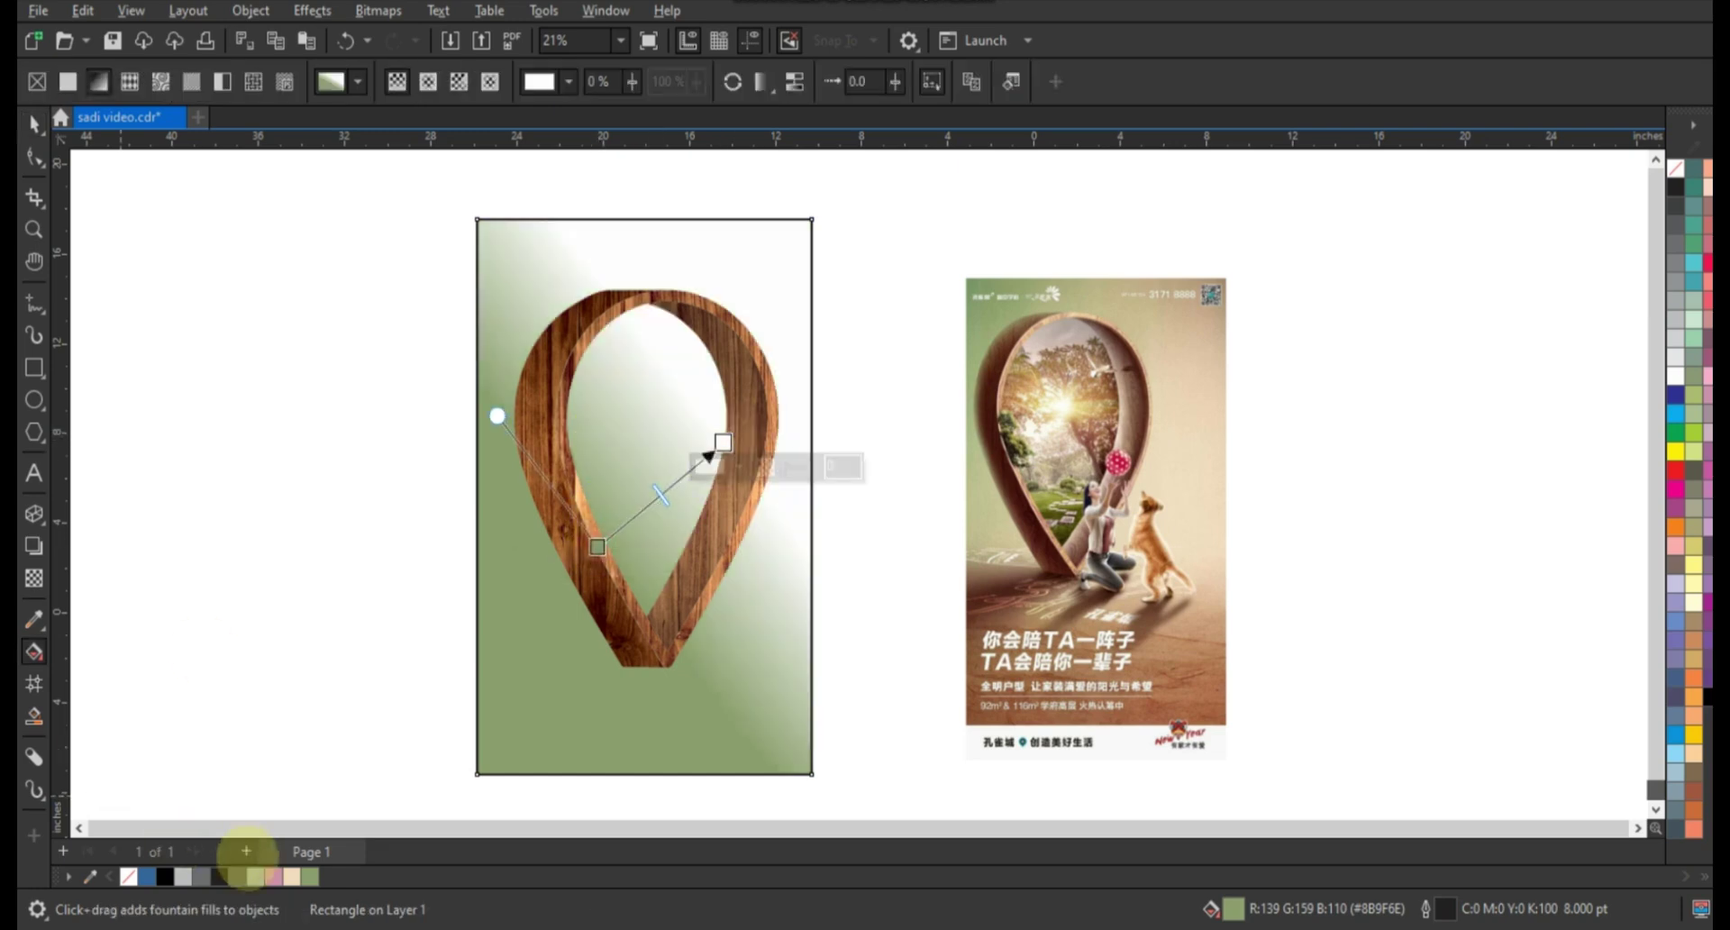
click(724, 442)
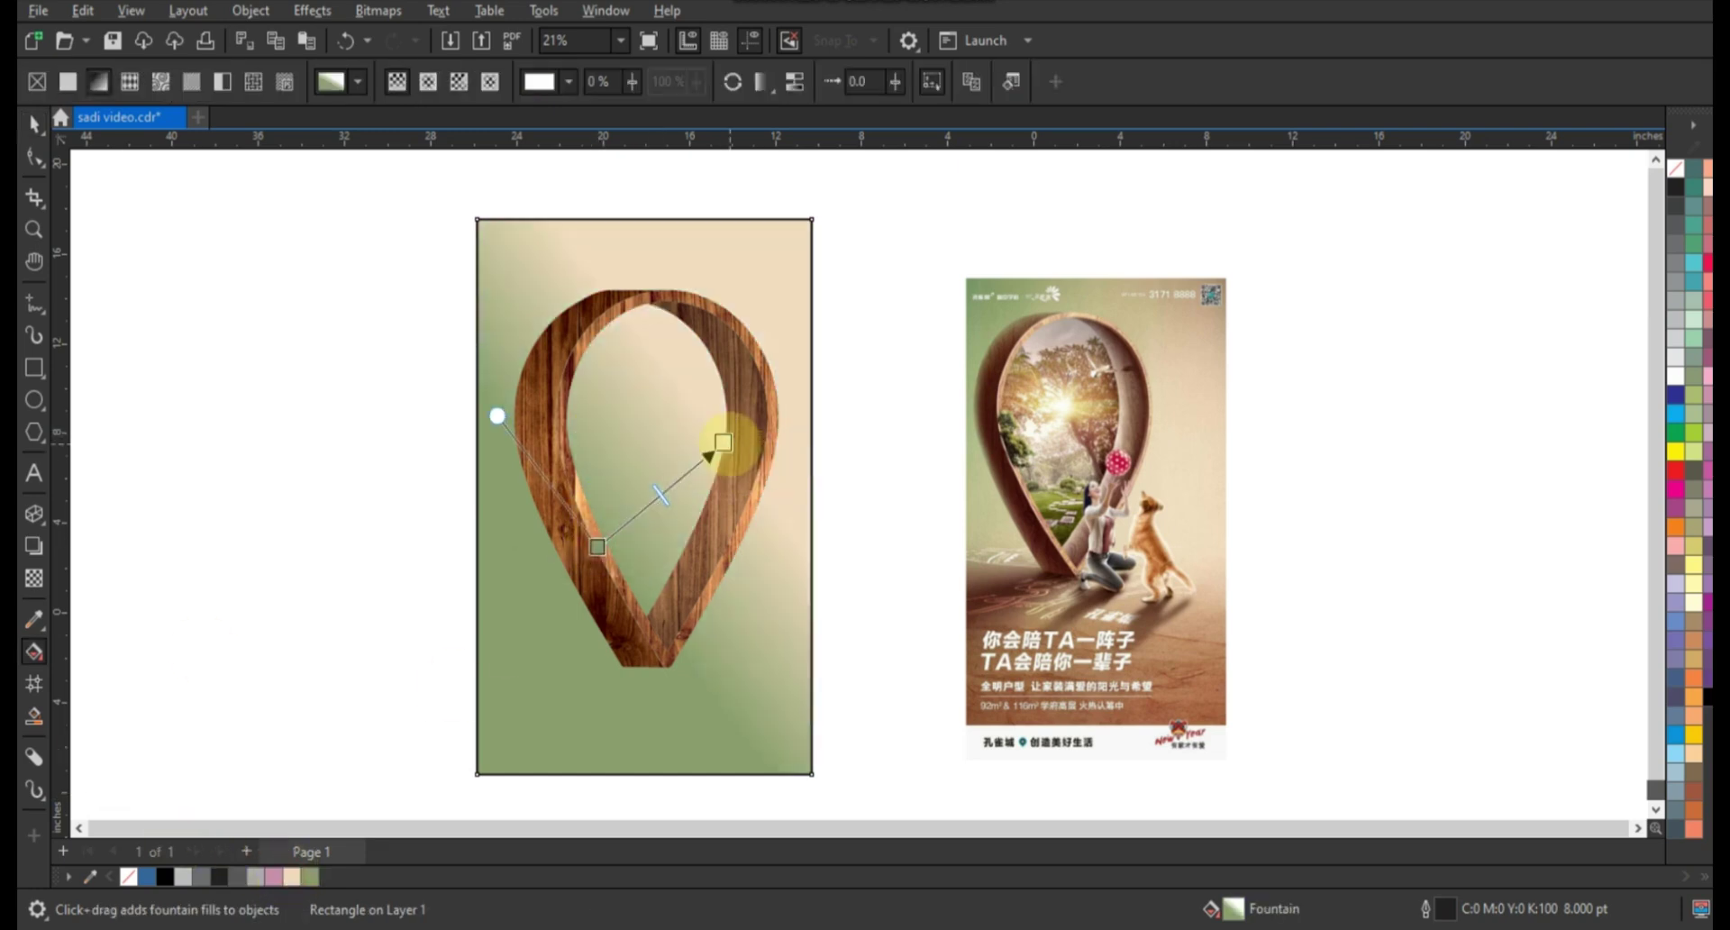
click(427, 81)
drag(732, 416, 890, 537)
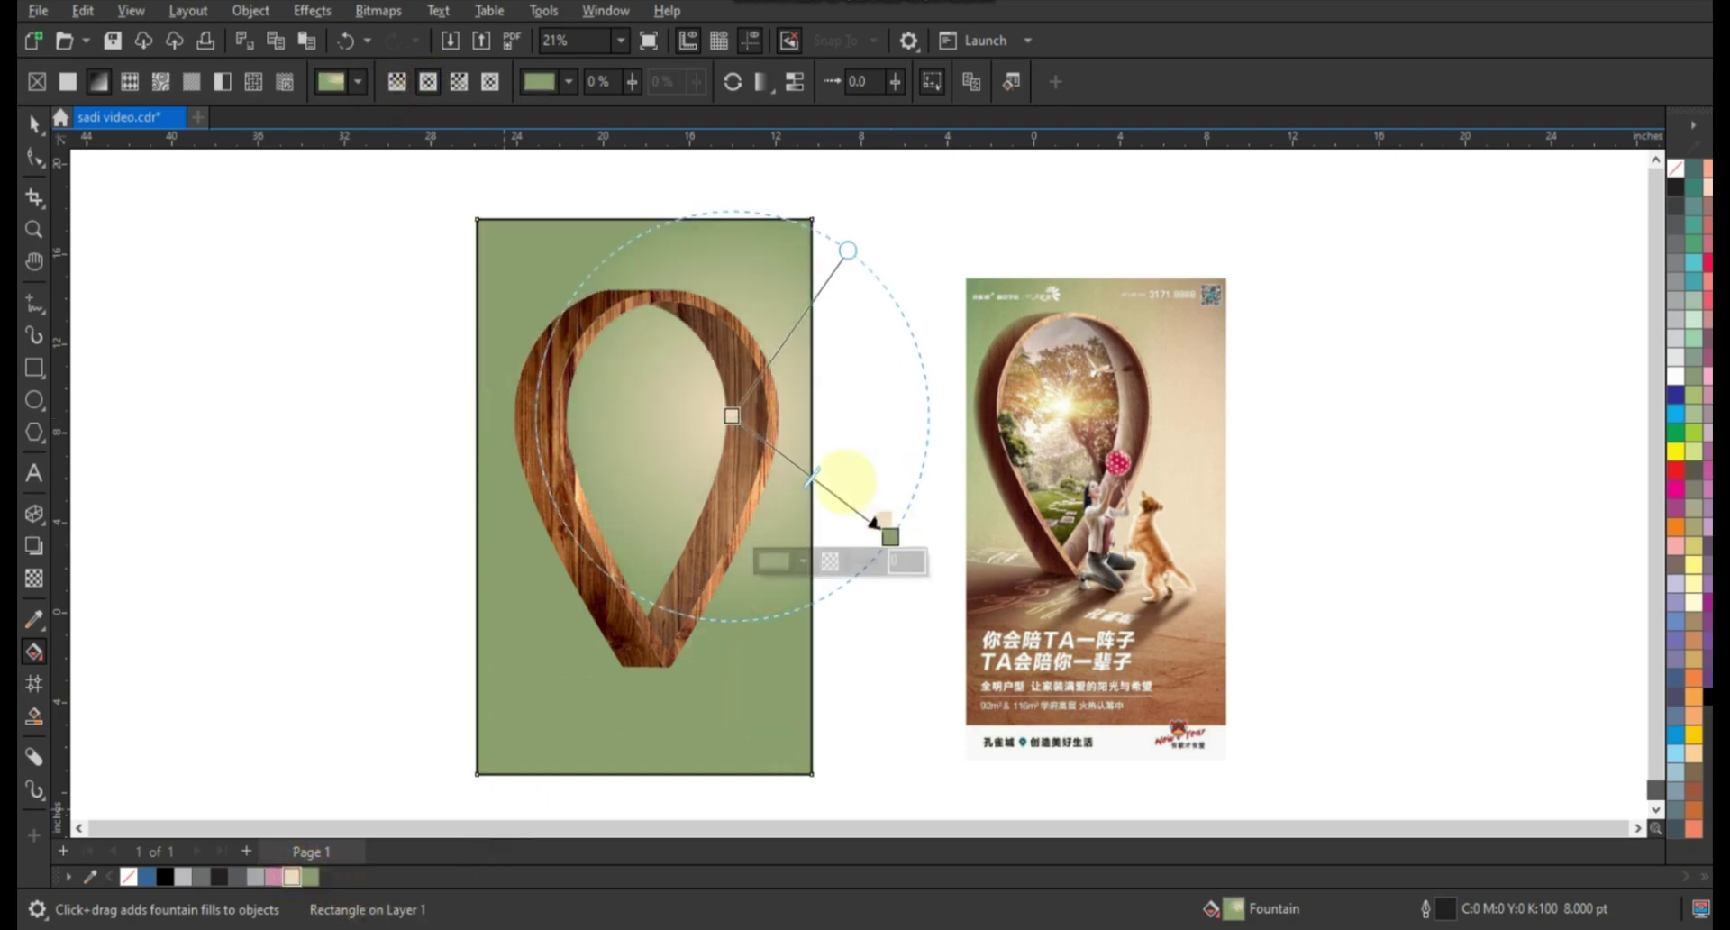
double_click(805, 471)
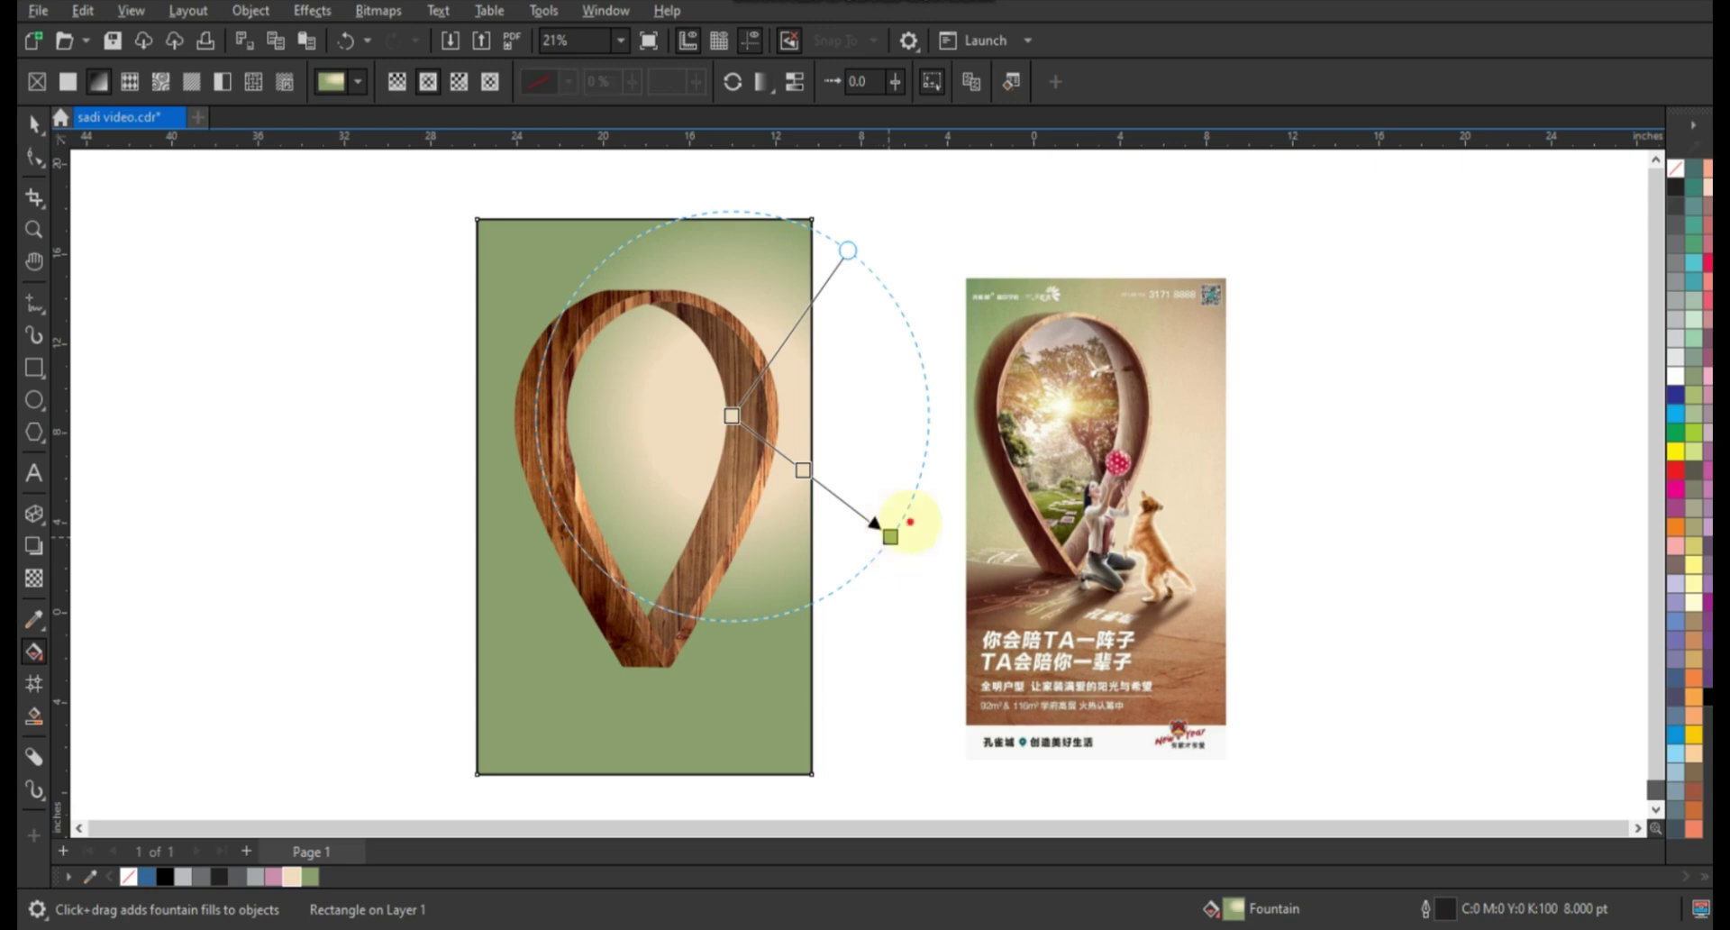
drag(891, 537, 1014, 371)
drag(732, 415, 725, 416)
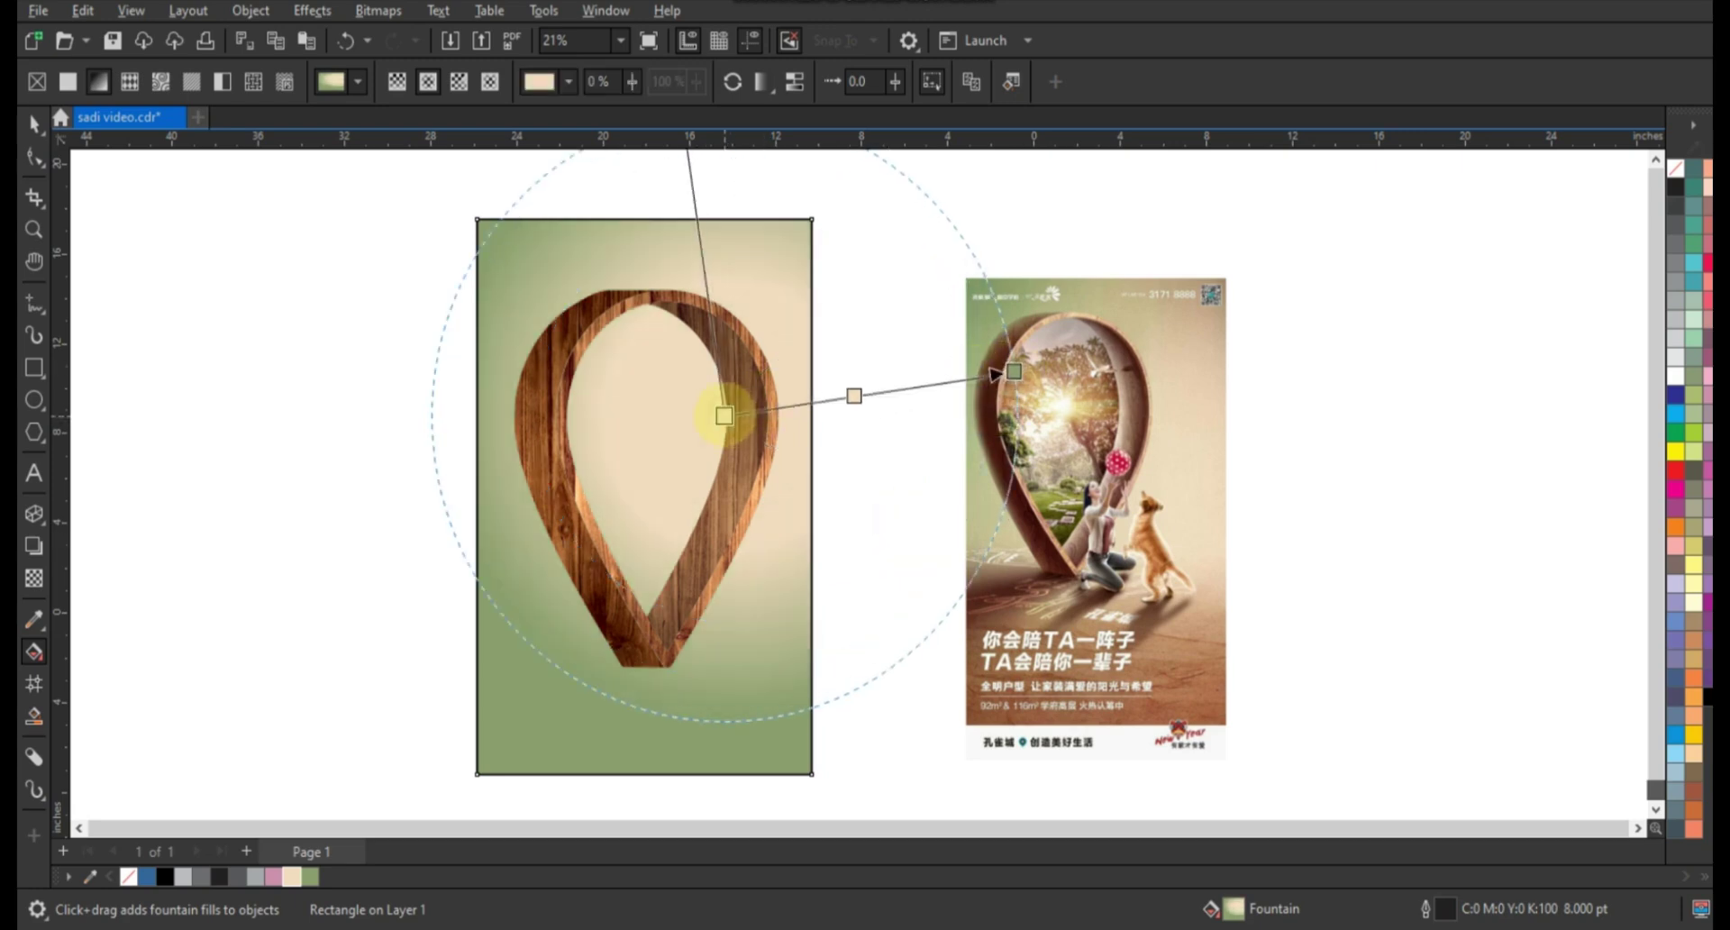
click(33, 124)
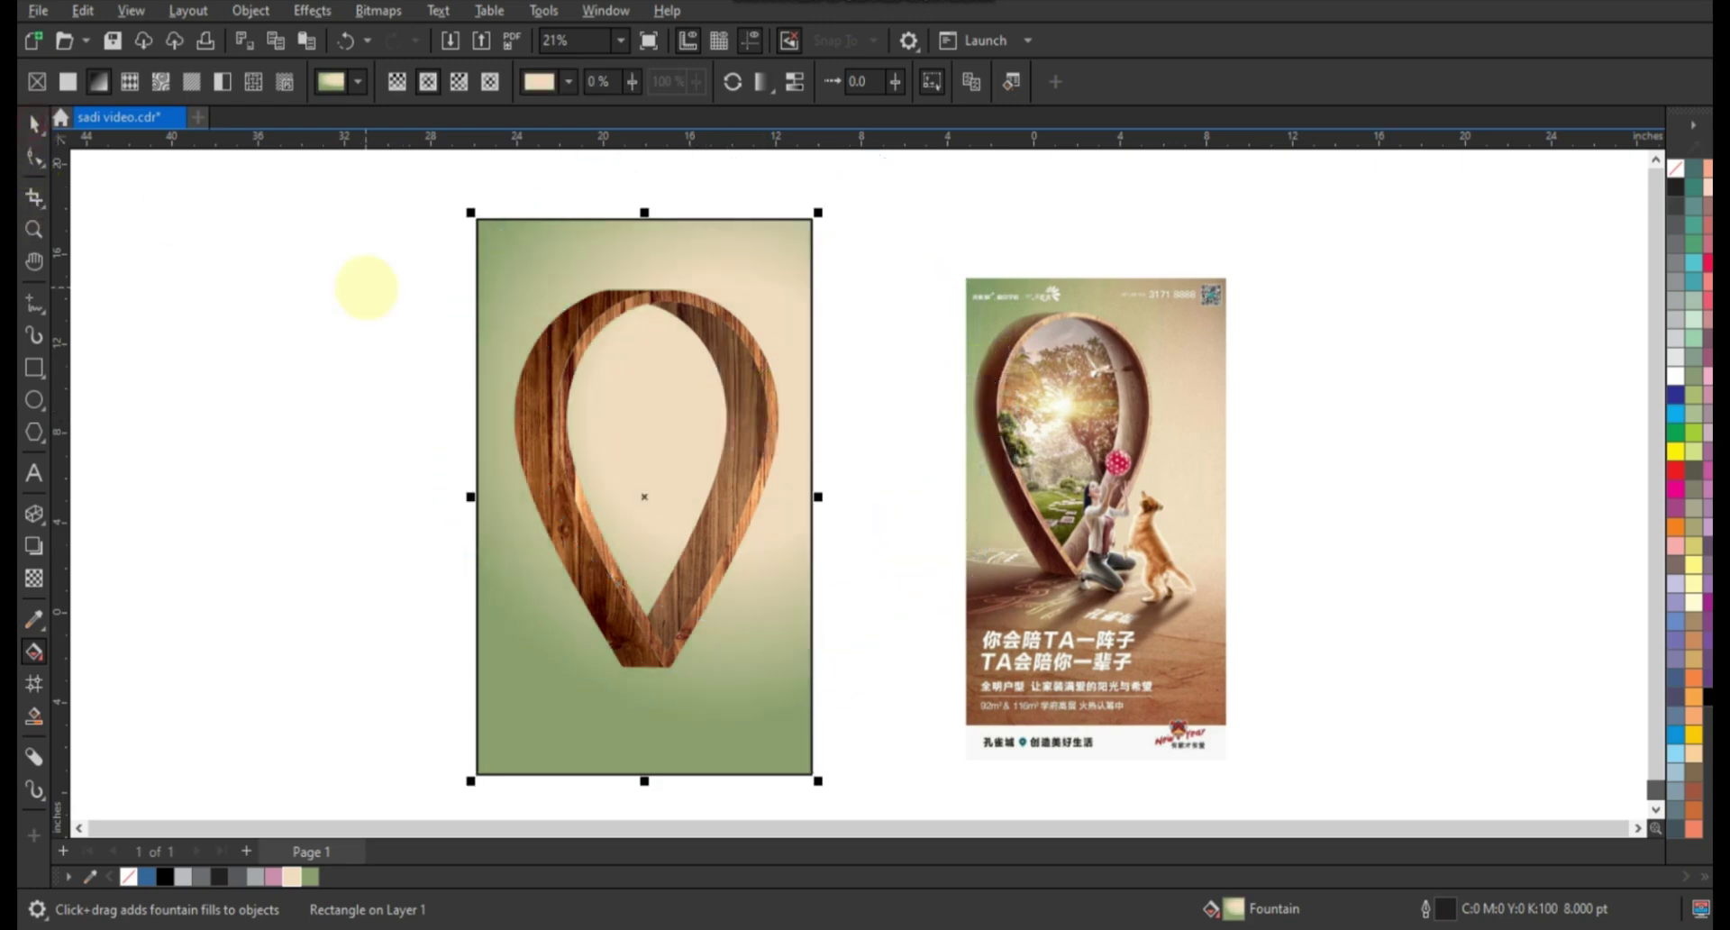
drag(360, 245, 791, 710)
Resize the wooden pin slightly narrower and shorter.
drag(508, 479, 533, 478)
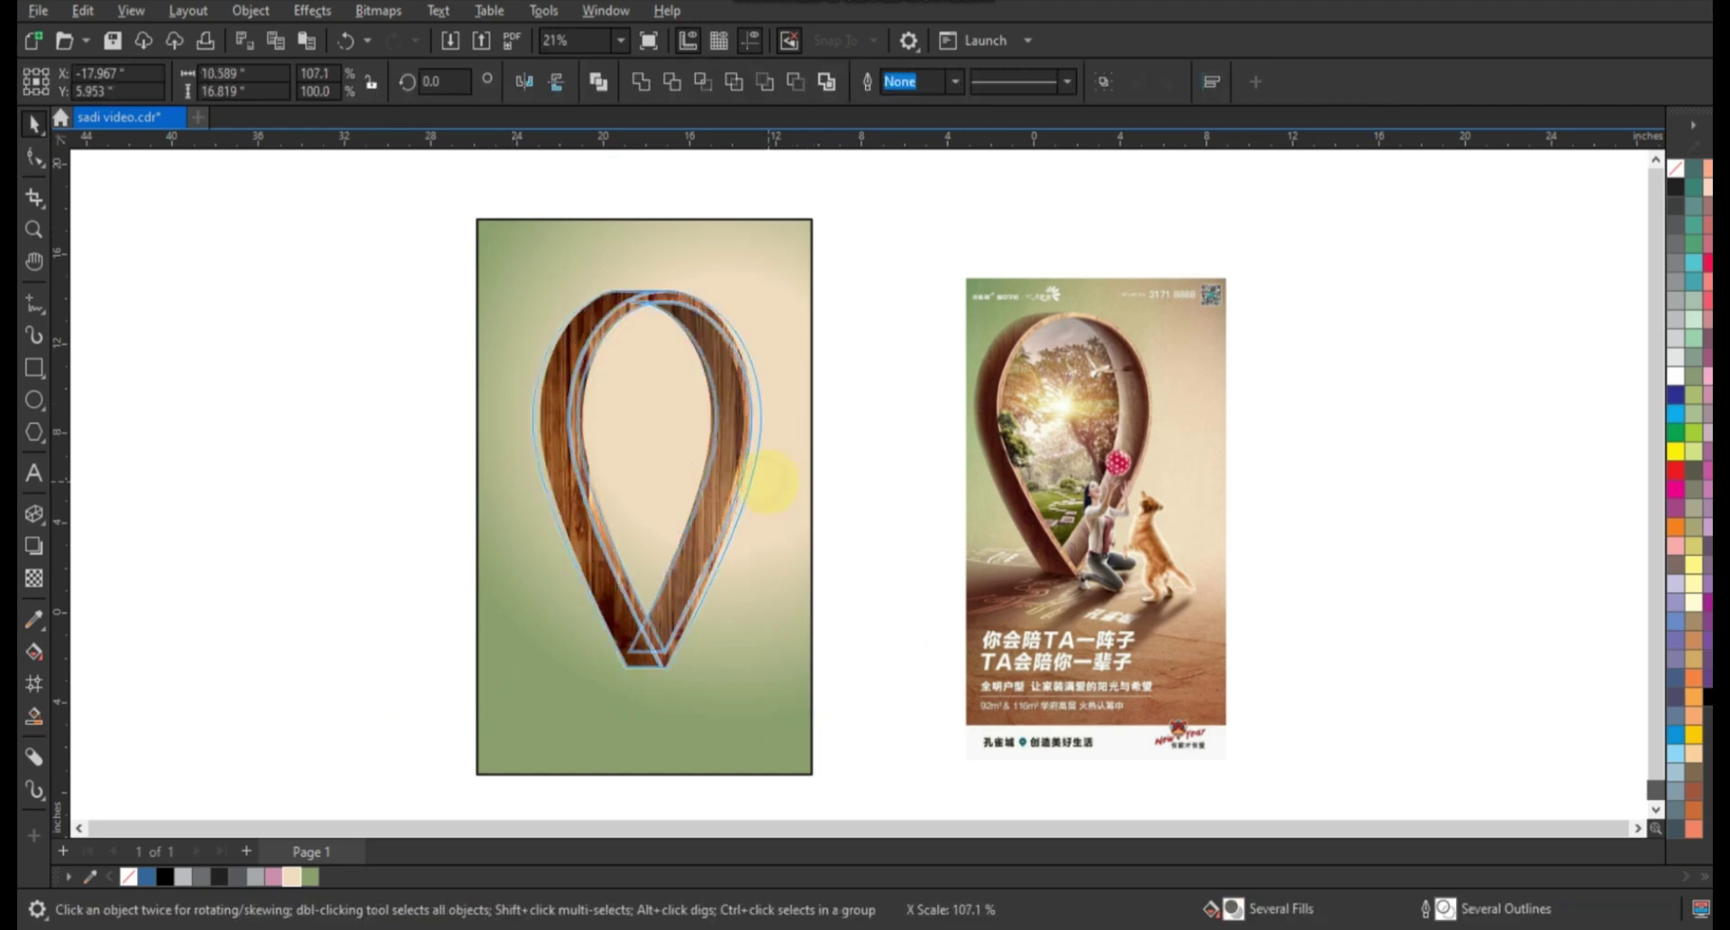
drag(760, 479, 767, 479)
drag(646, 674, 646, 659)
click(352, 328)
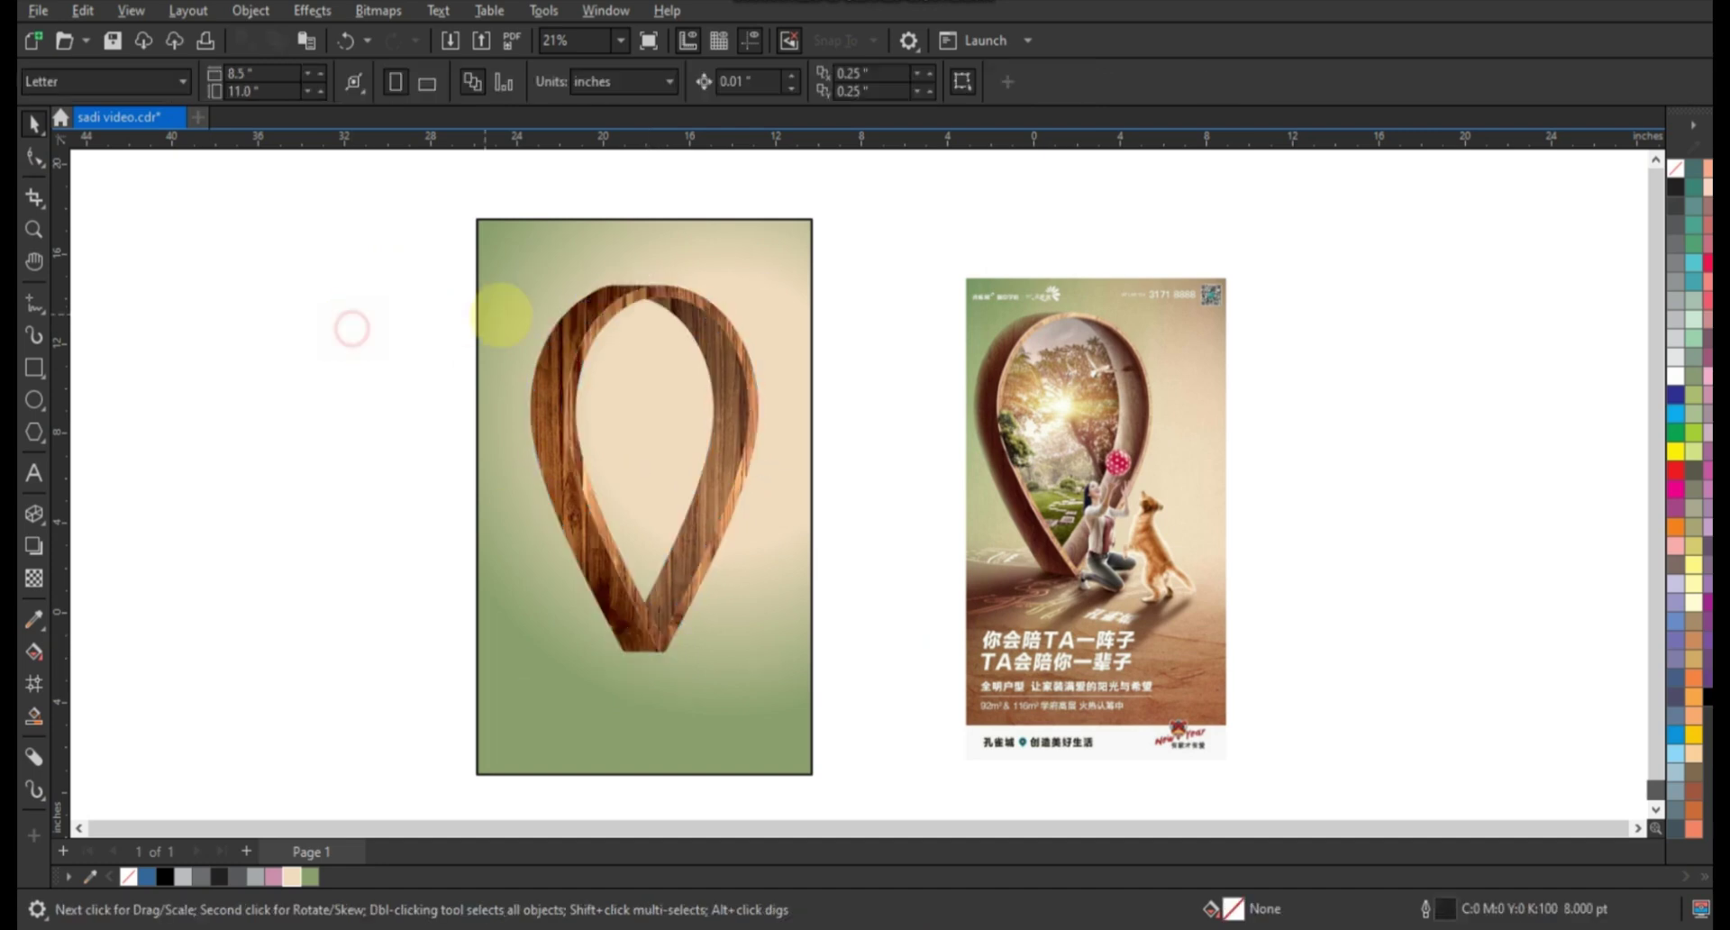
Create a solid inner teardrop shape filling the pin's opening with Smart Fill.
click(33, 229)
drag(580, 268, 760, 367)
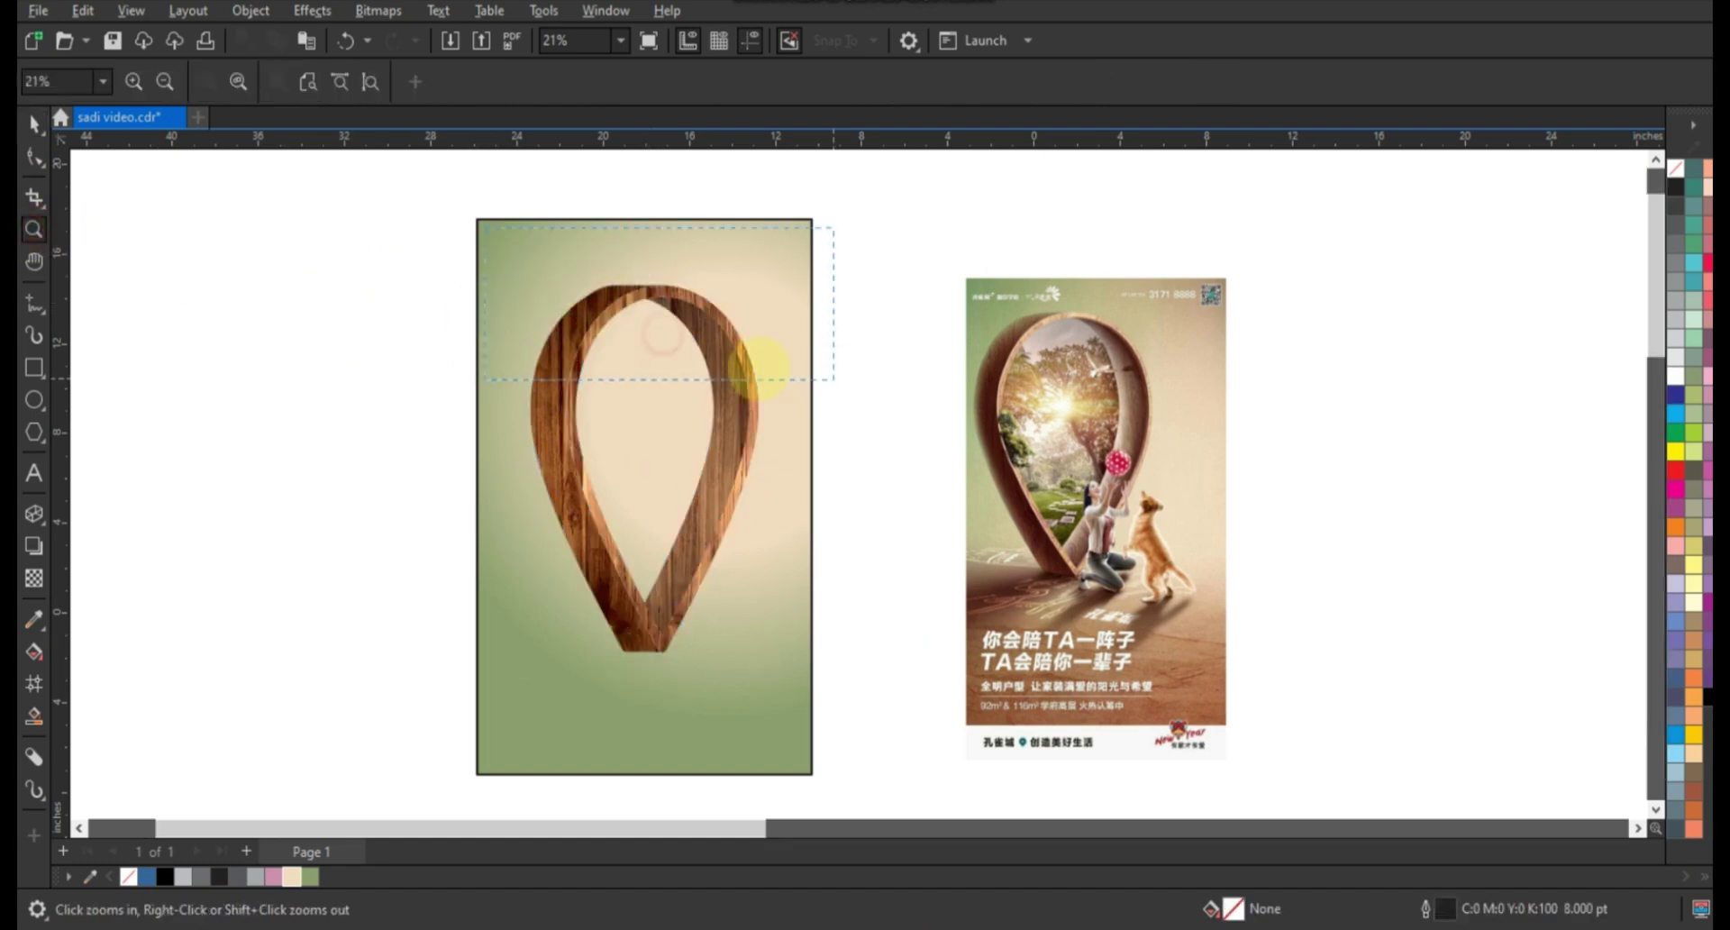
click(34, 157)
click(660, 429)
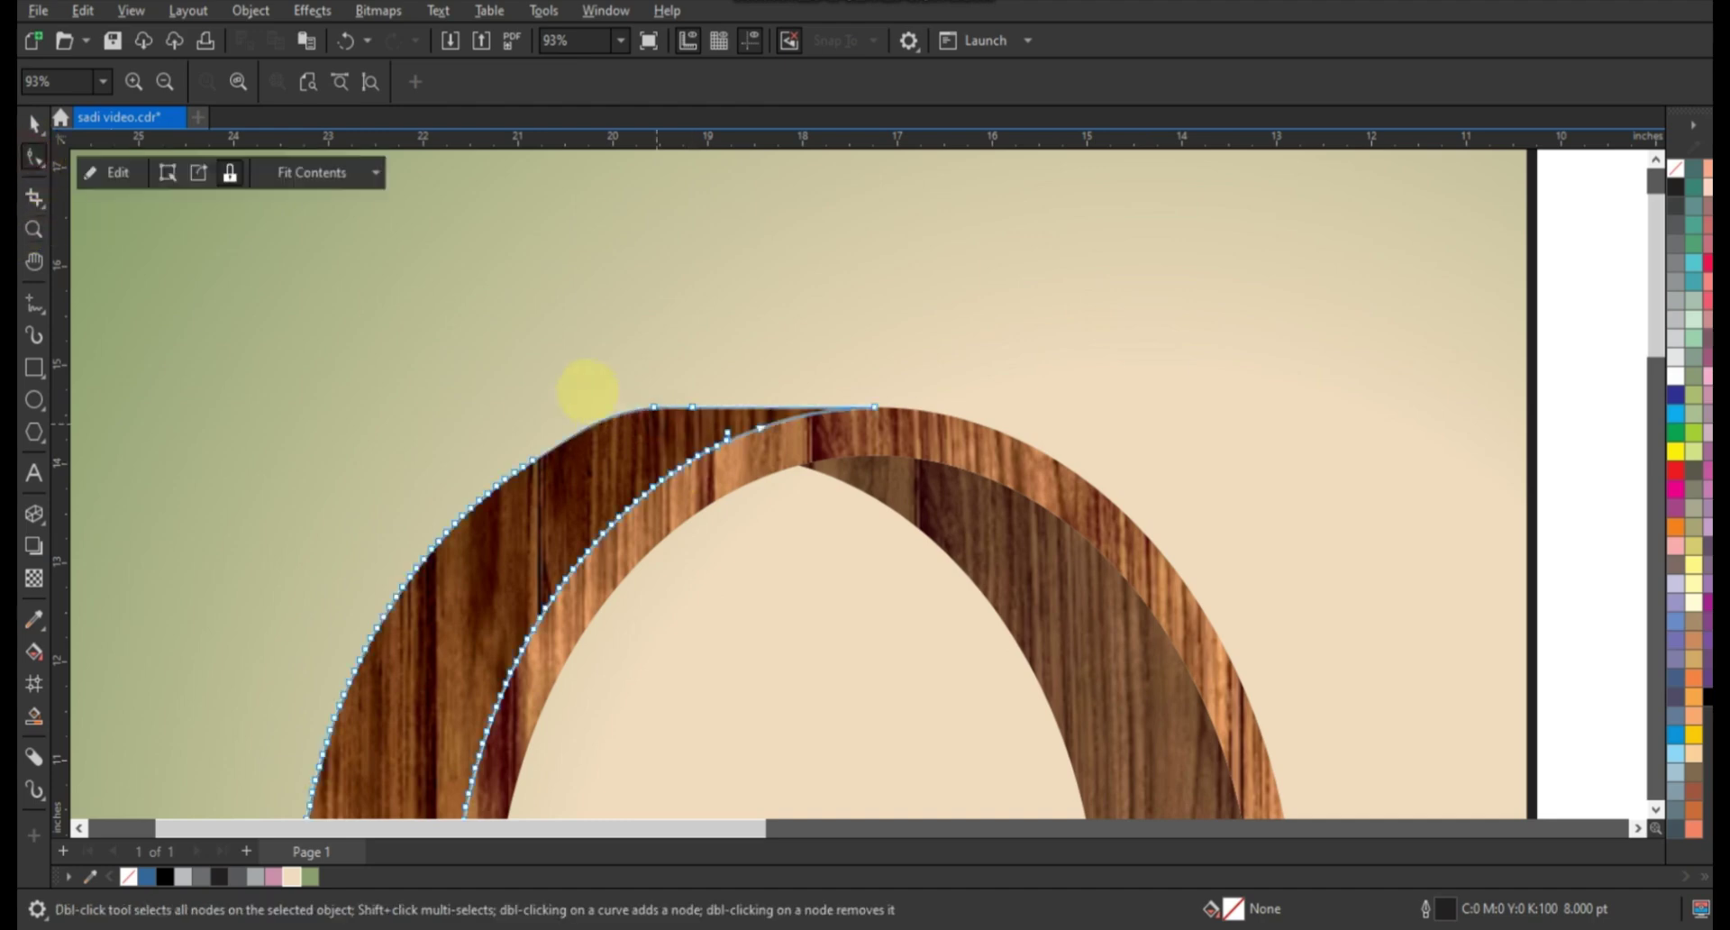
key(F4)
click(35, 716)
click(695, 479)
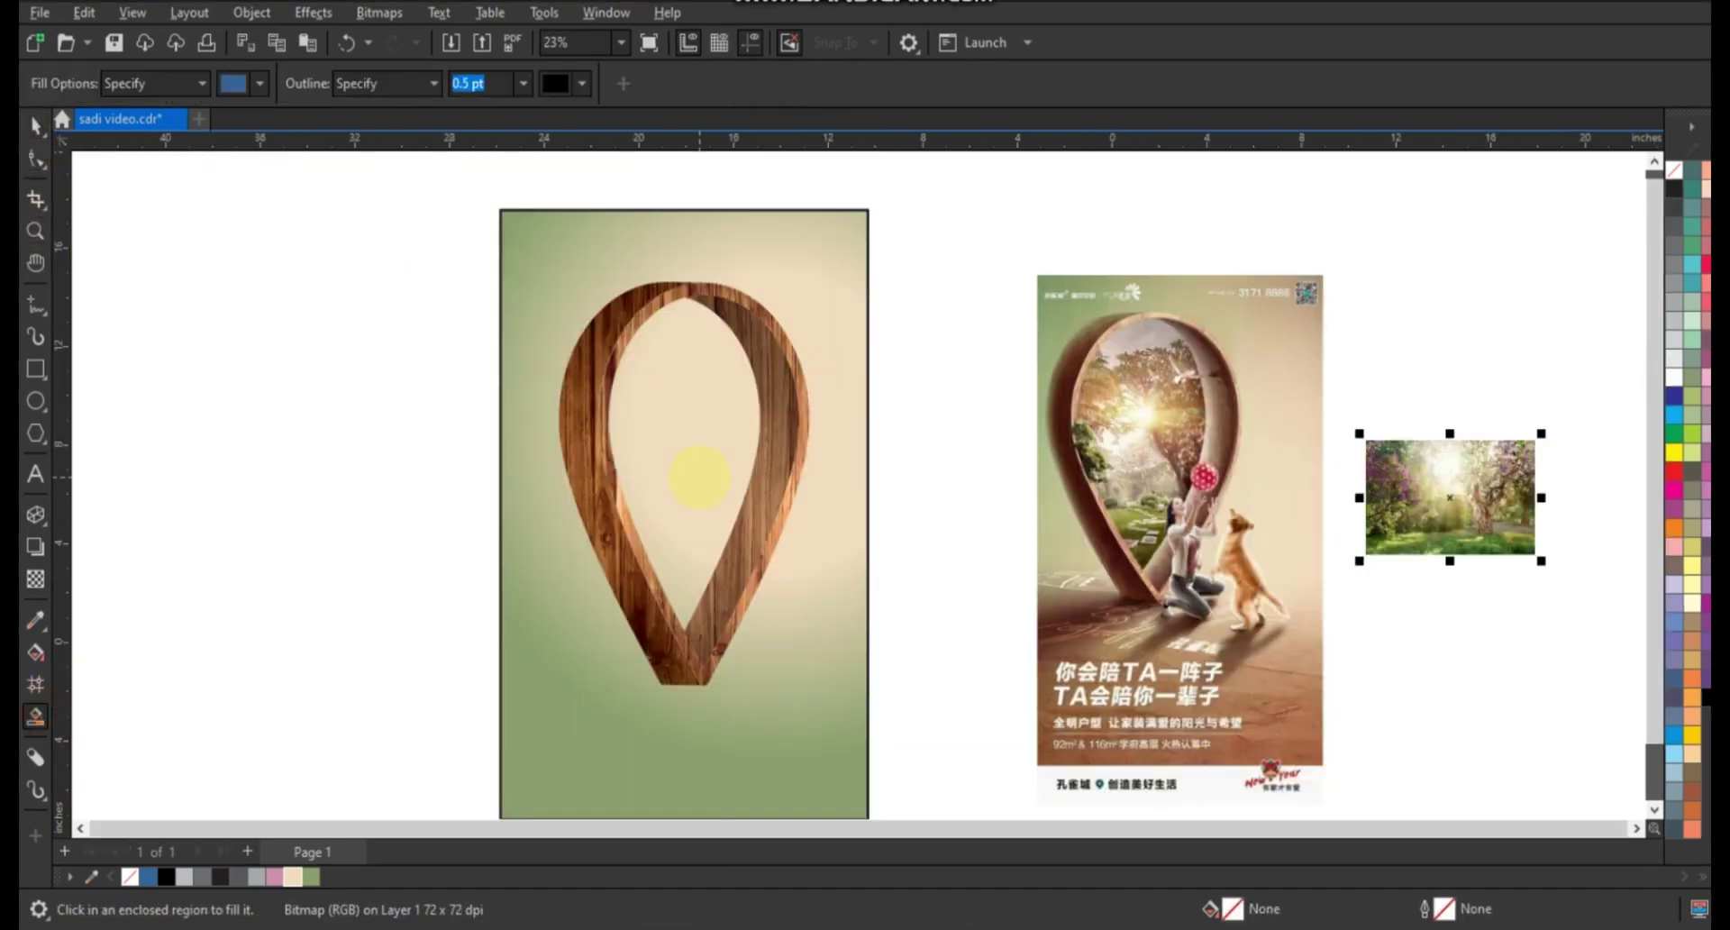
key(space)
PowerClip the forest photo into the inner teardrop, enlarged about three times and shifted left.
right_click(1456, 500)
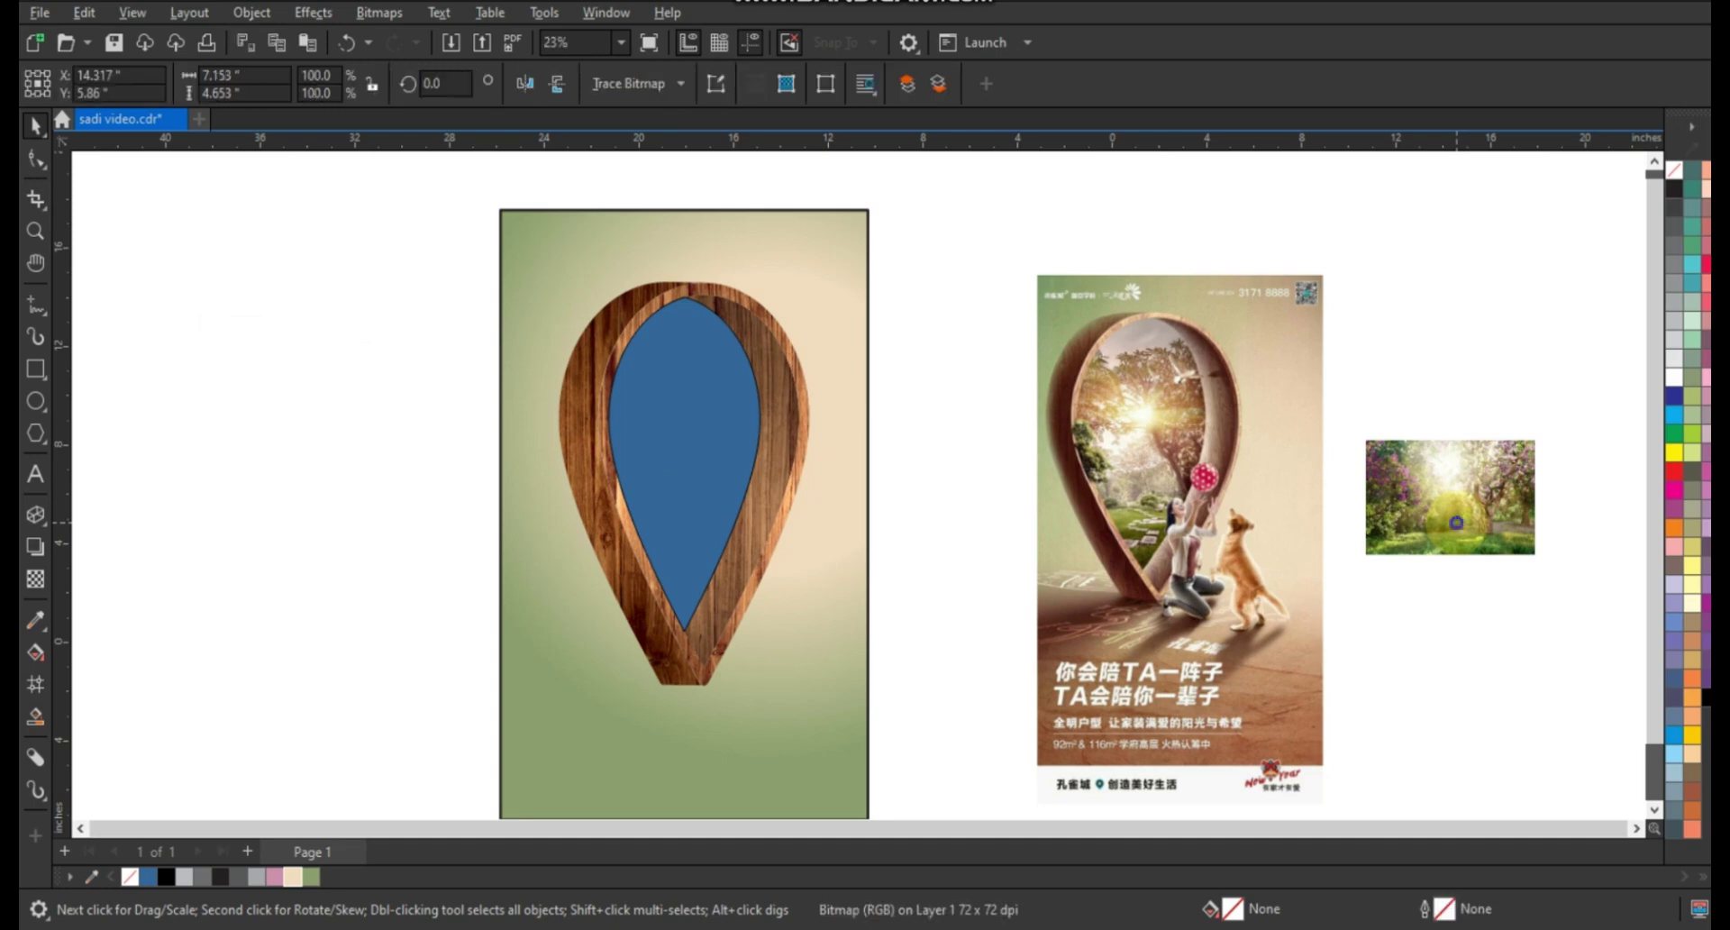
click(1518, 592)
click(640, 373)
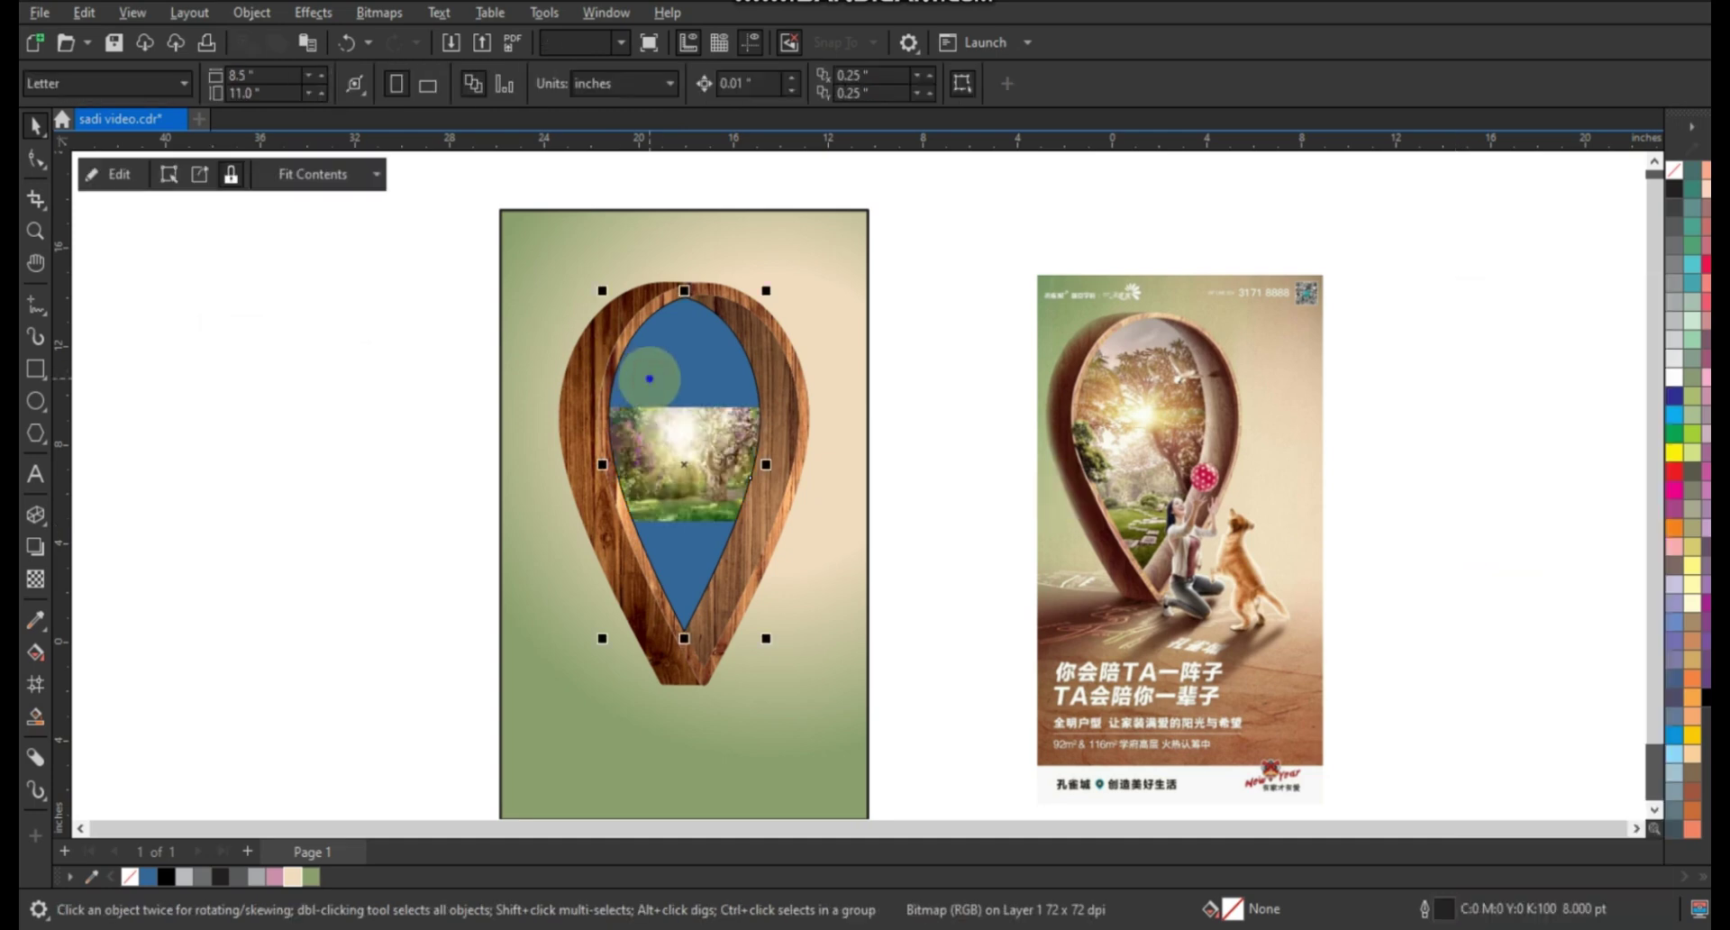
right_click(652, 383)
click(708, 276)
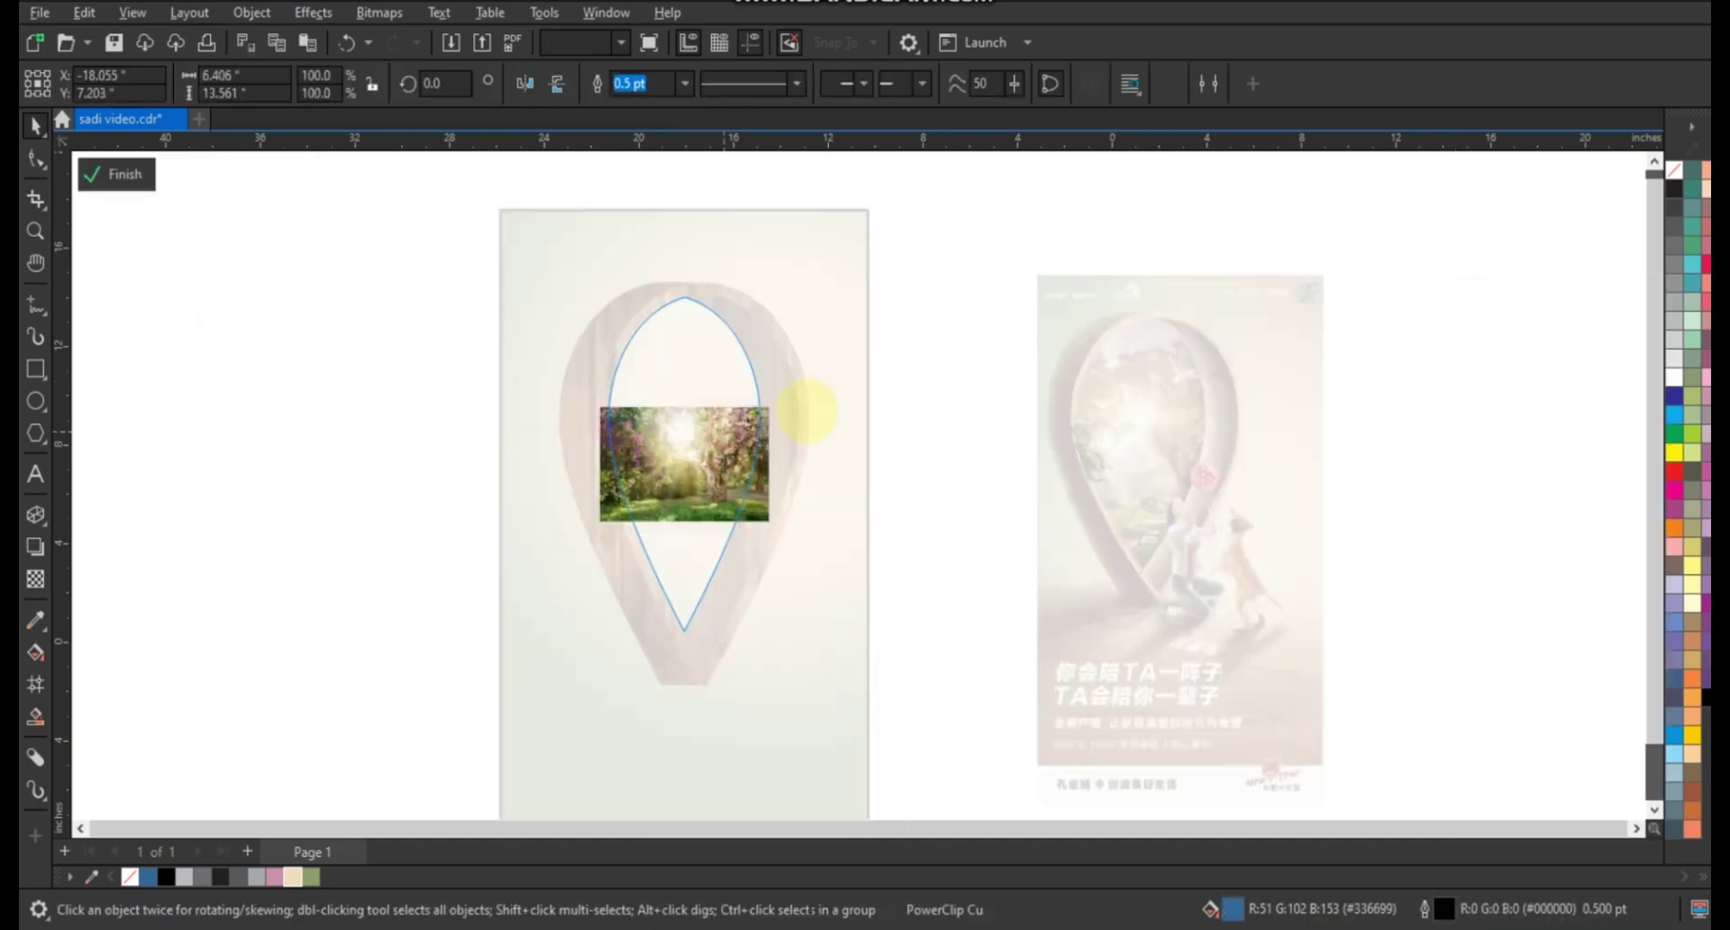
drag(912, 300, 942, 283)
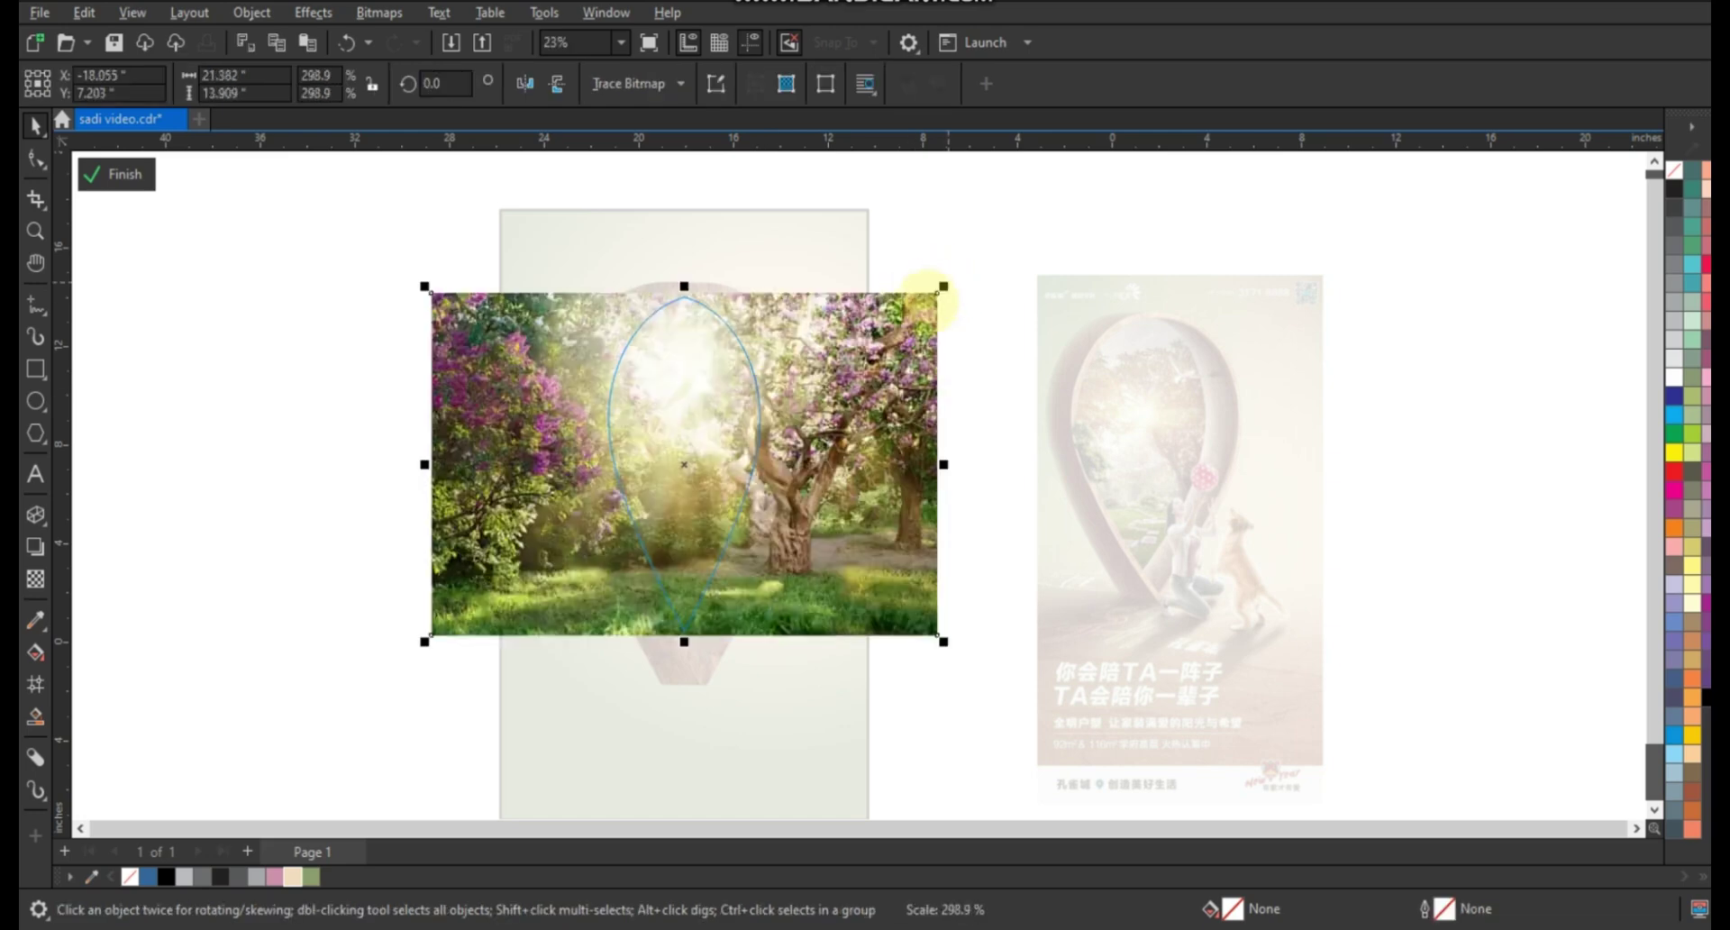
drag(915, 469, 861, 473)
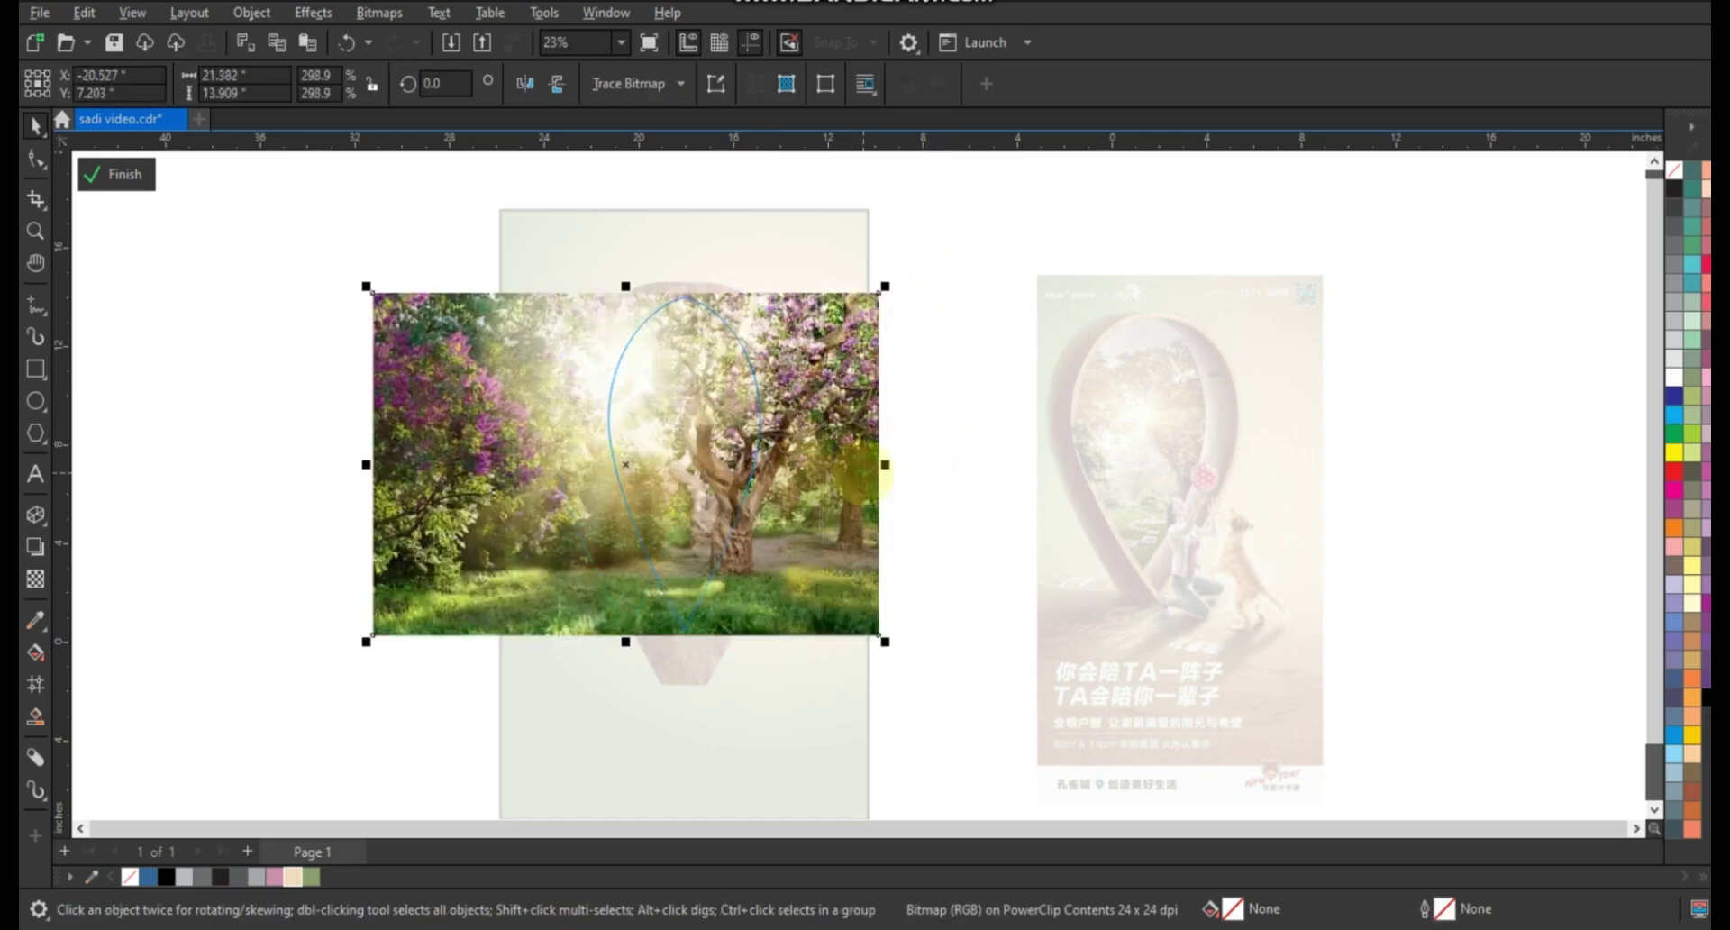
right_click(863, 472)
click(911, 267)
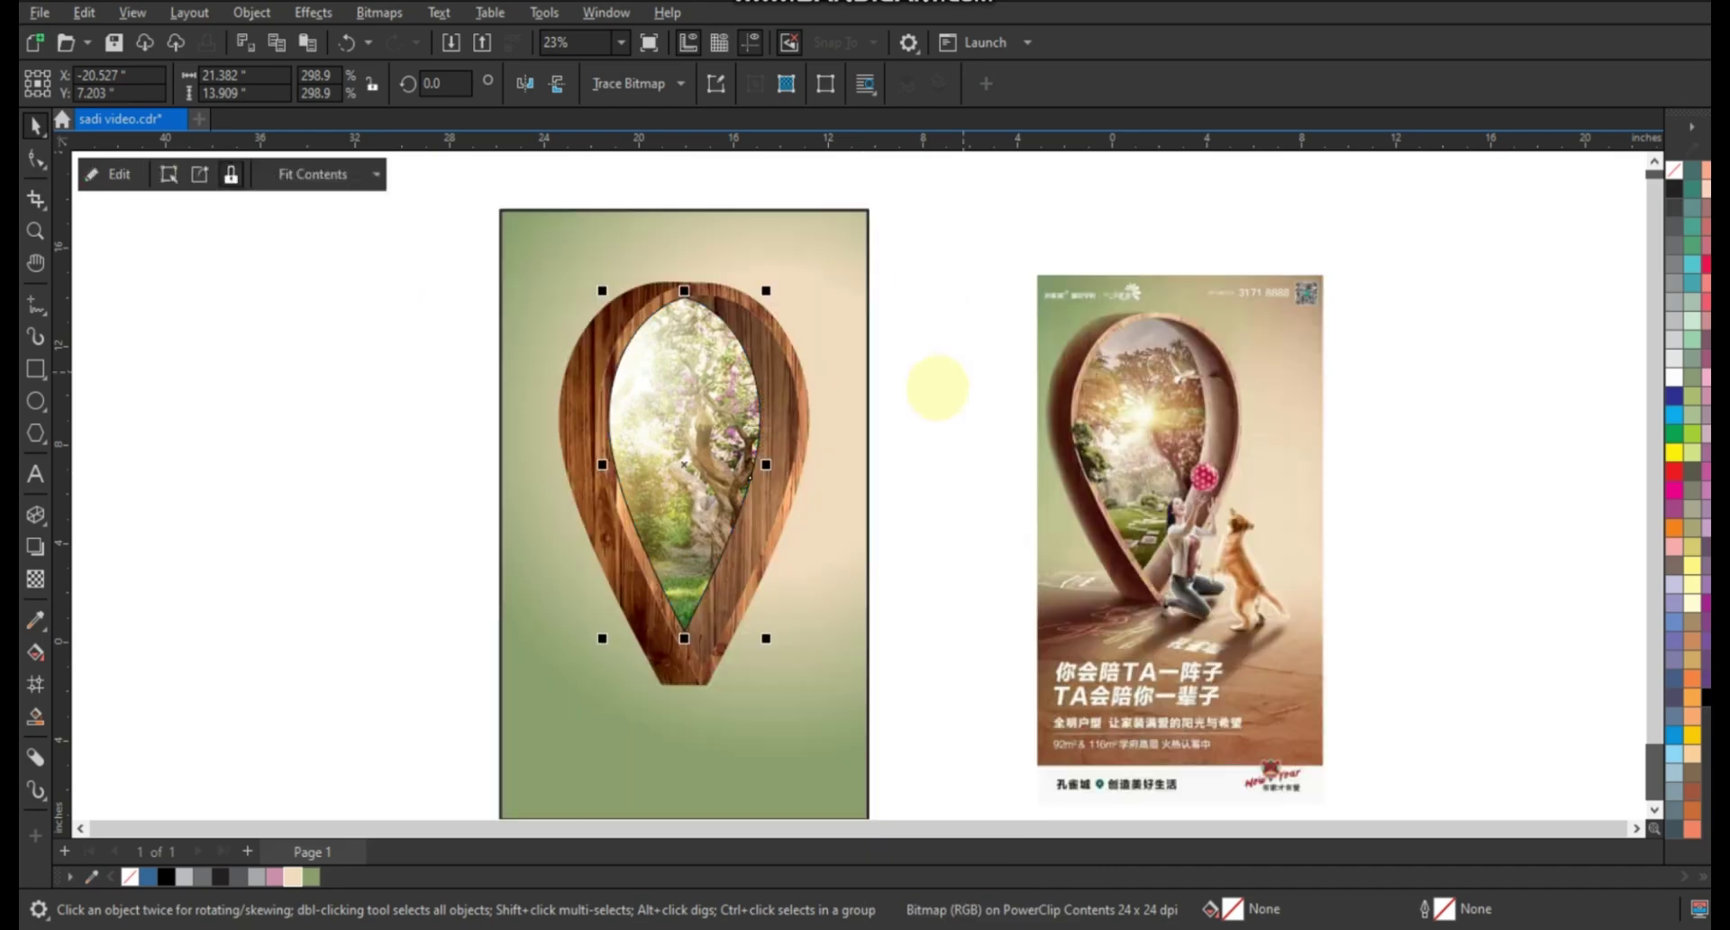
right_click(1640, 205)
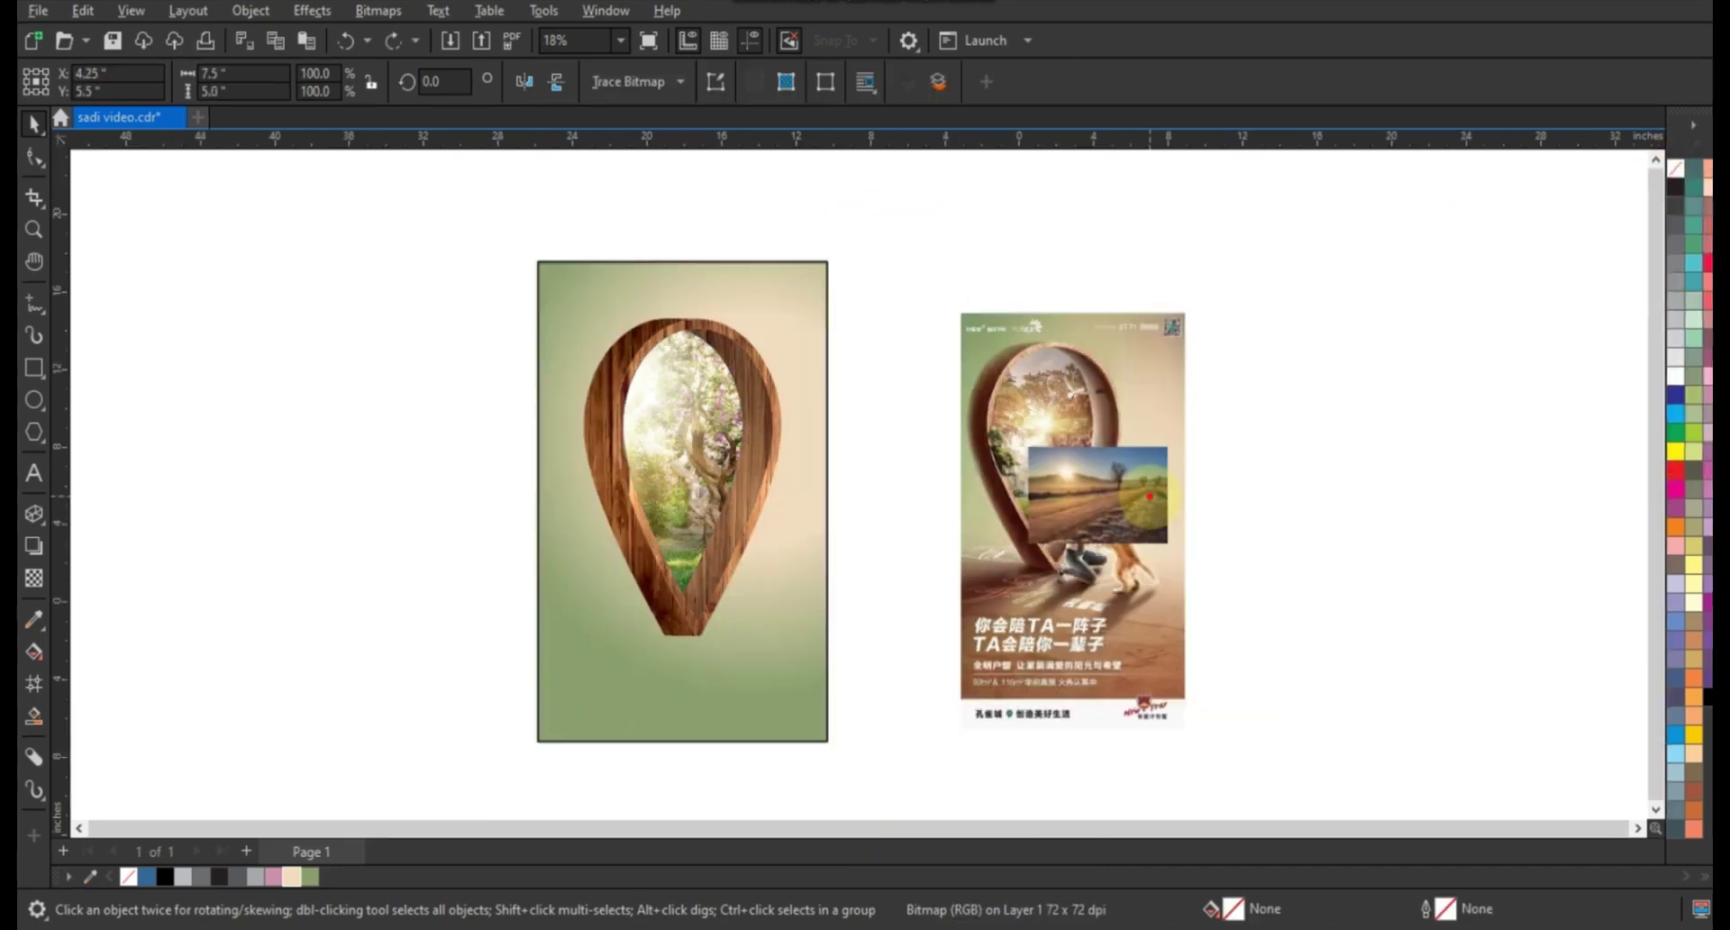
Move and enlarge the road photo to span the poster's lower half, behind the wooden pin.
drag(1149, 496, 659, 695)
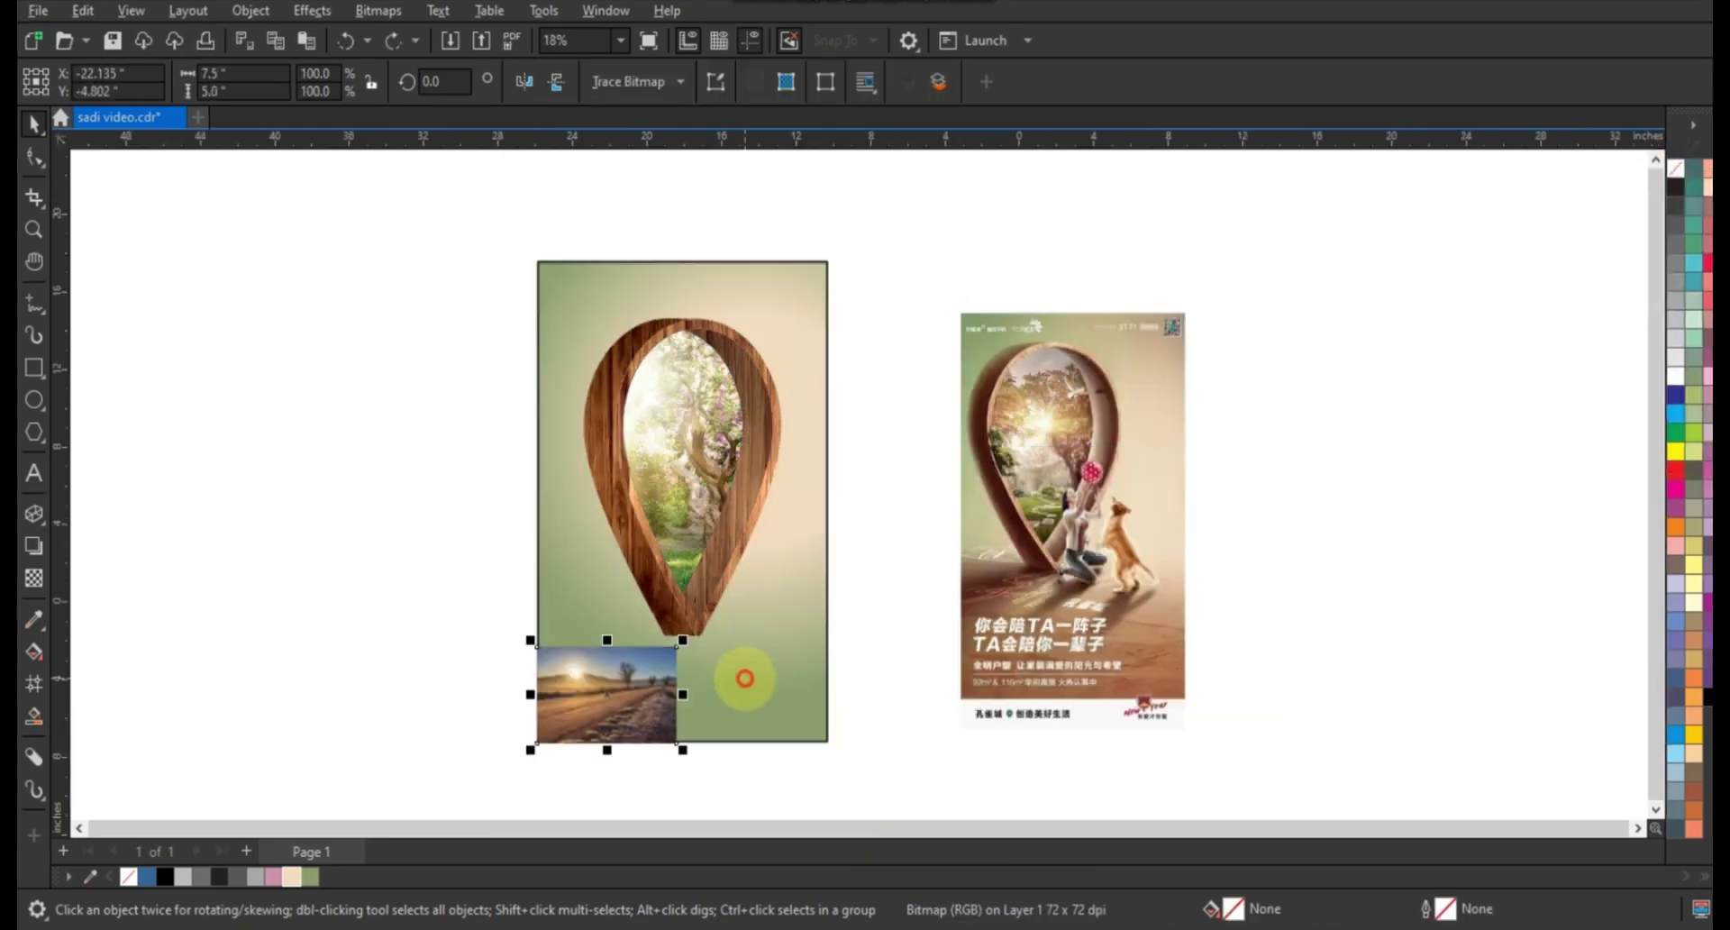
shift+click(744, 680)
click(630, 685)
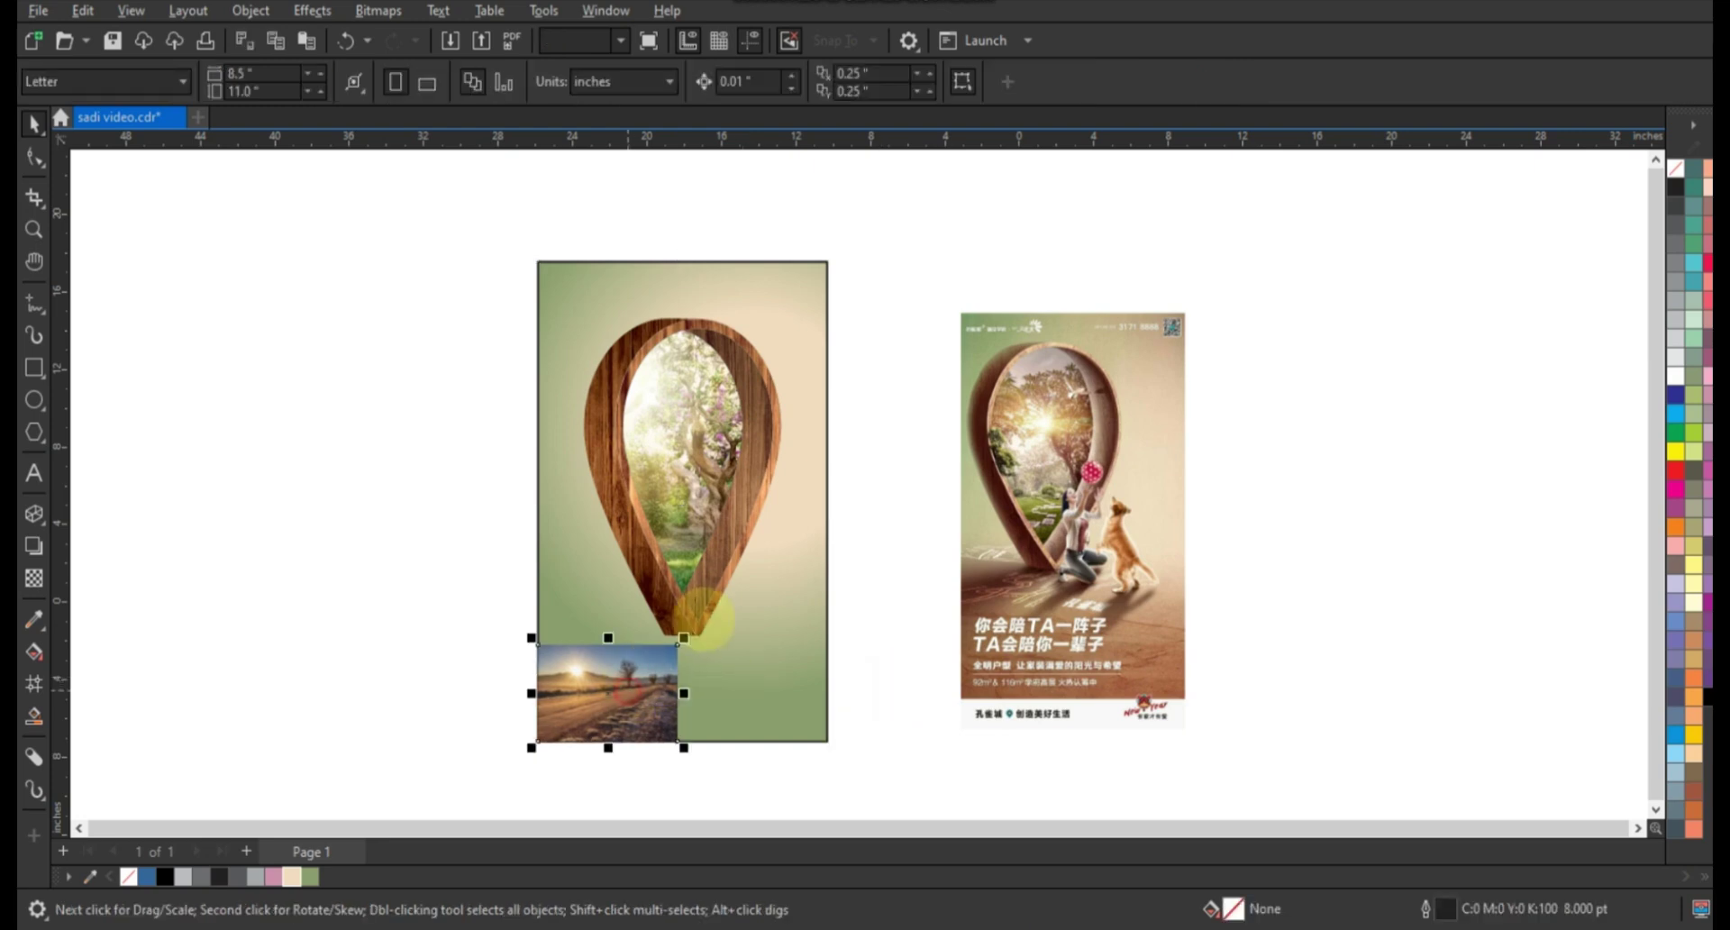
mouse_move(678, 644)
mouse_down()
mouse_move(852, 465)
mouse_move(866, 495)
mouse_up()
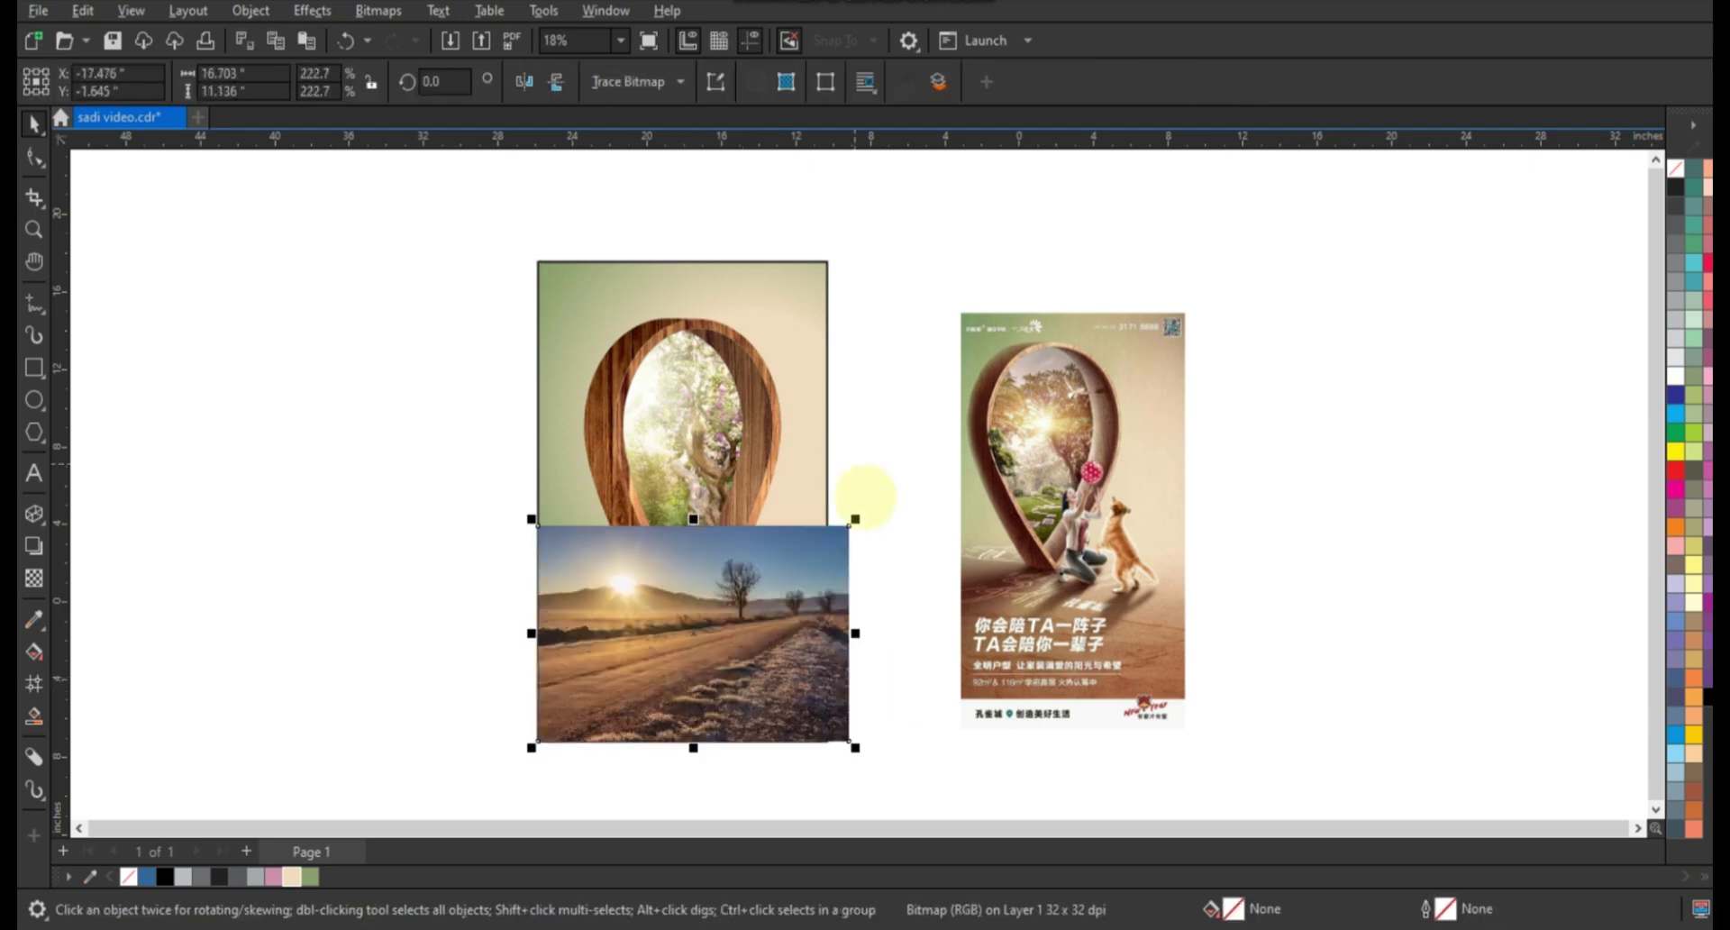
key(ctrl+Page_Down)
scroll(811, 490, up, 1)
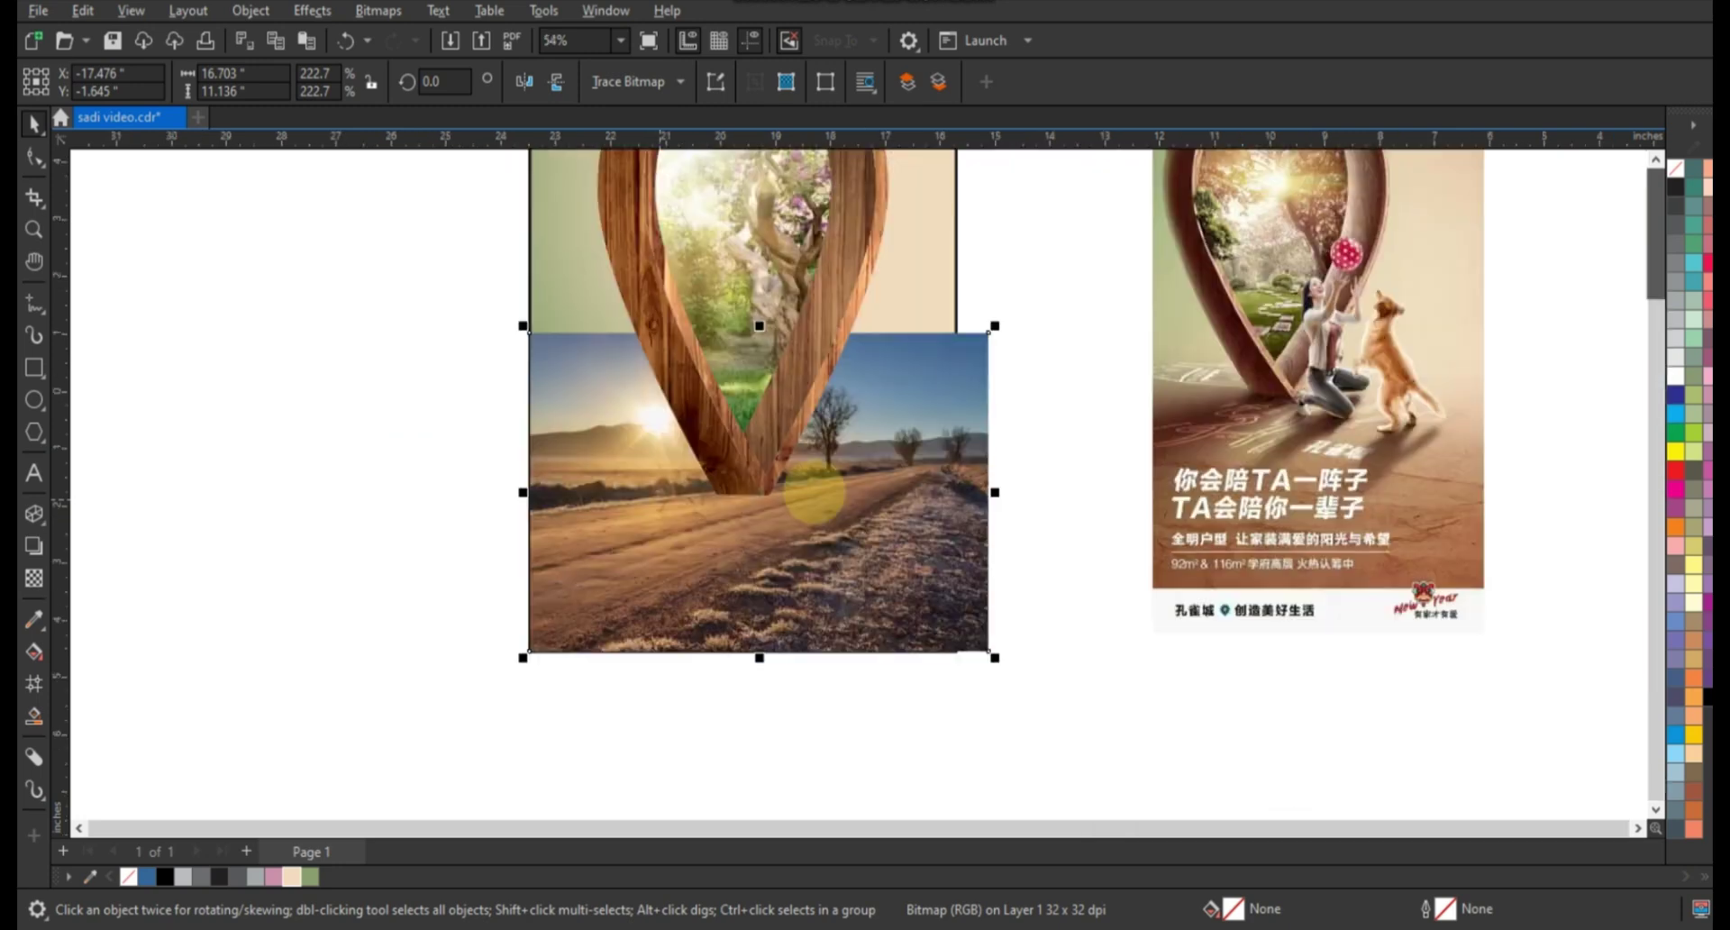
drag(999, 327, 1115, 242)
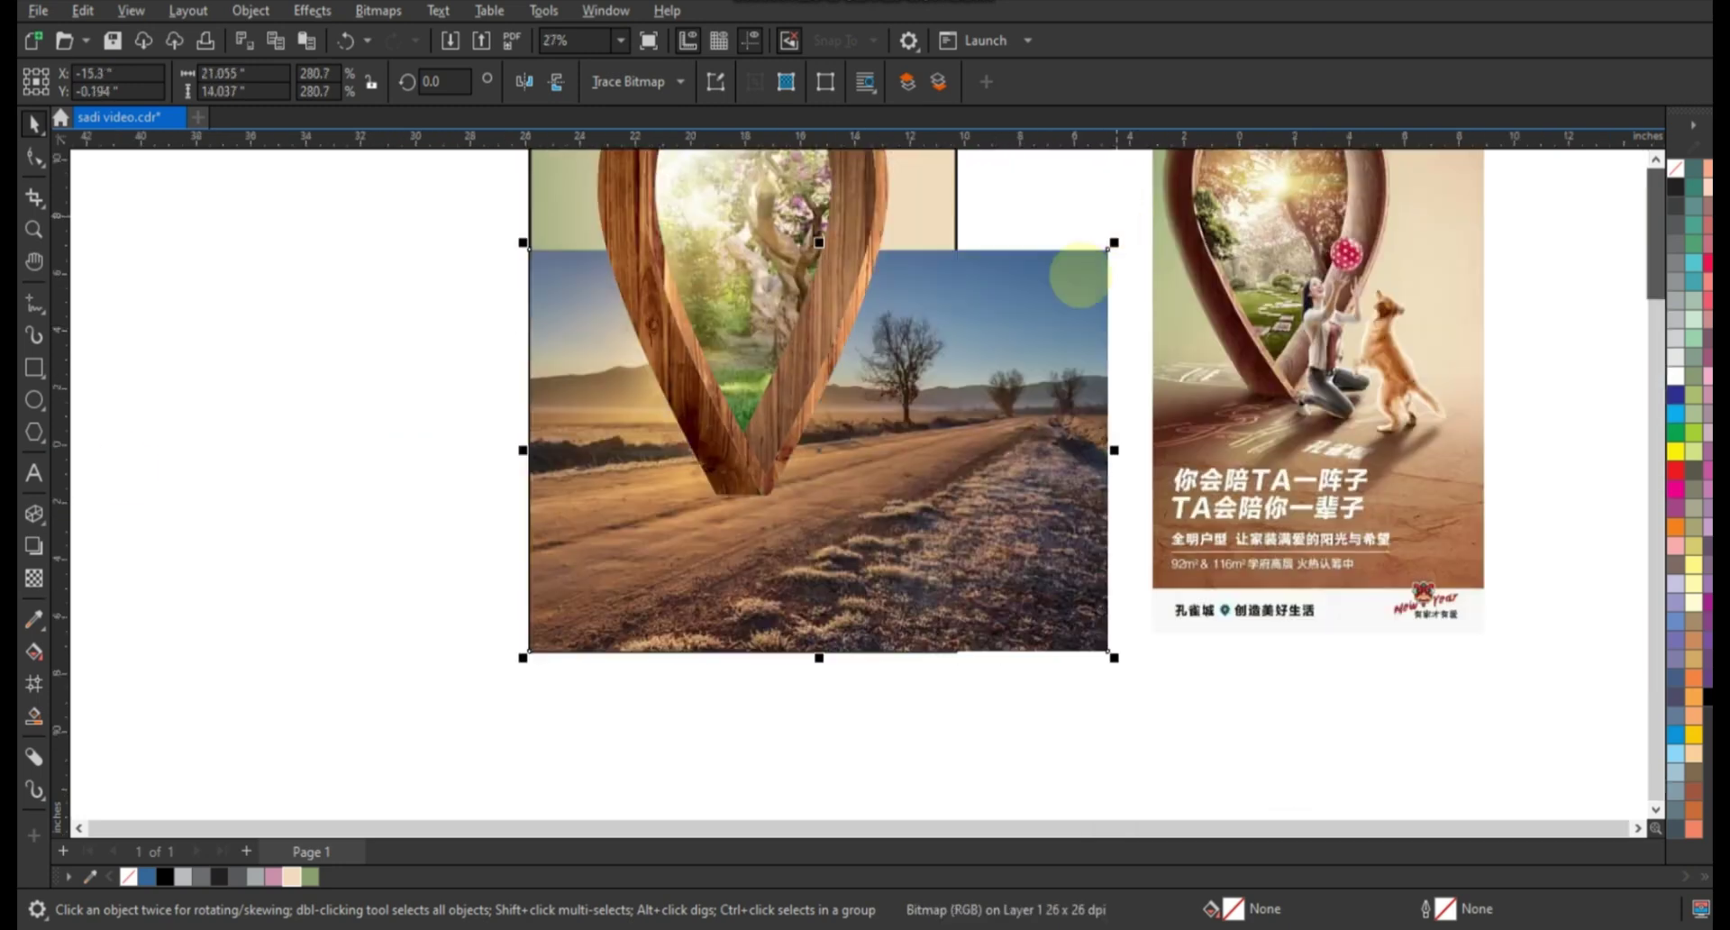
Apply a fountain transparency so the road photo's top fades into the background.
click(34, 578)
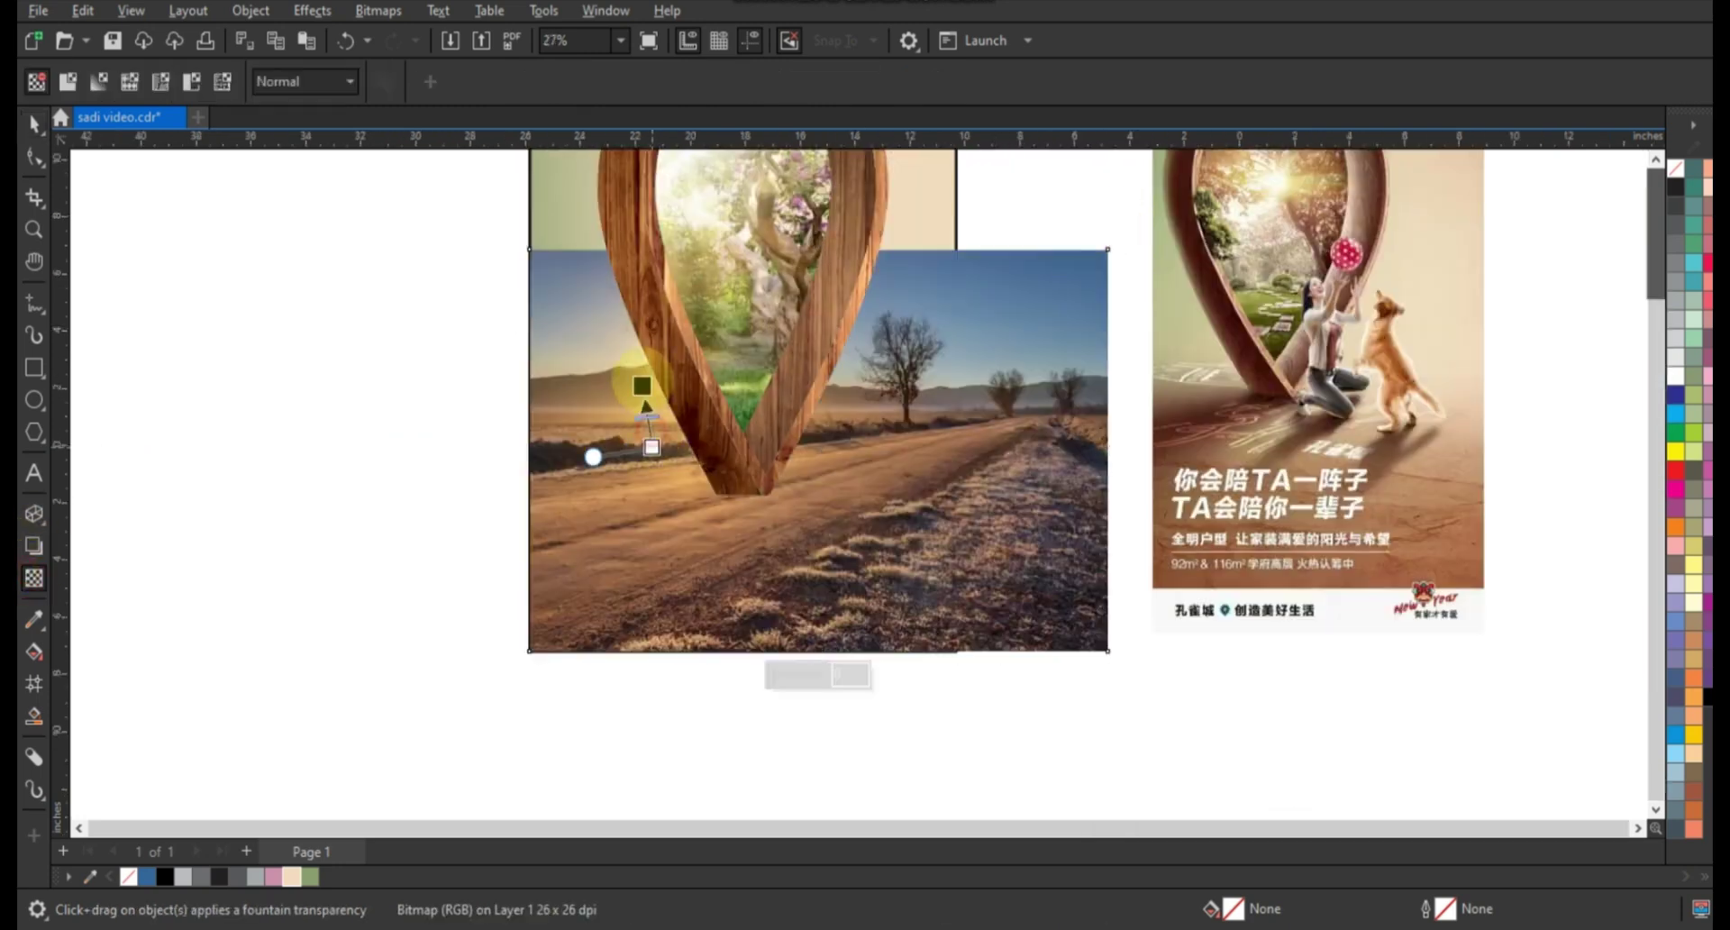
mouse_move(641, 385)
mouse_down()
mouse_move(655, 461)
mouse_move(571, 470)
mouse_up()
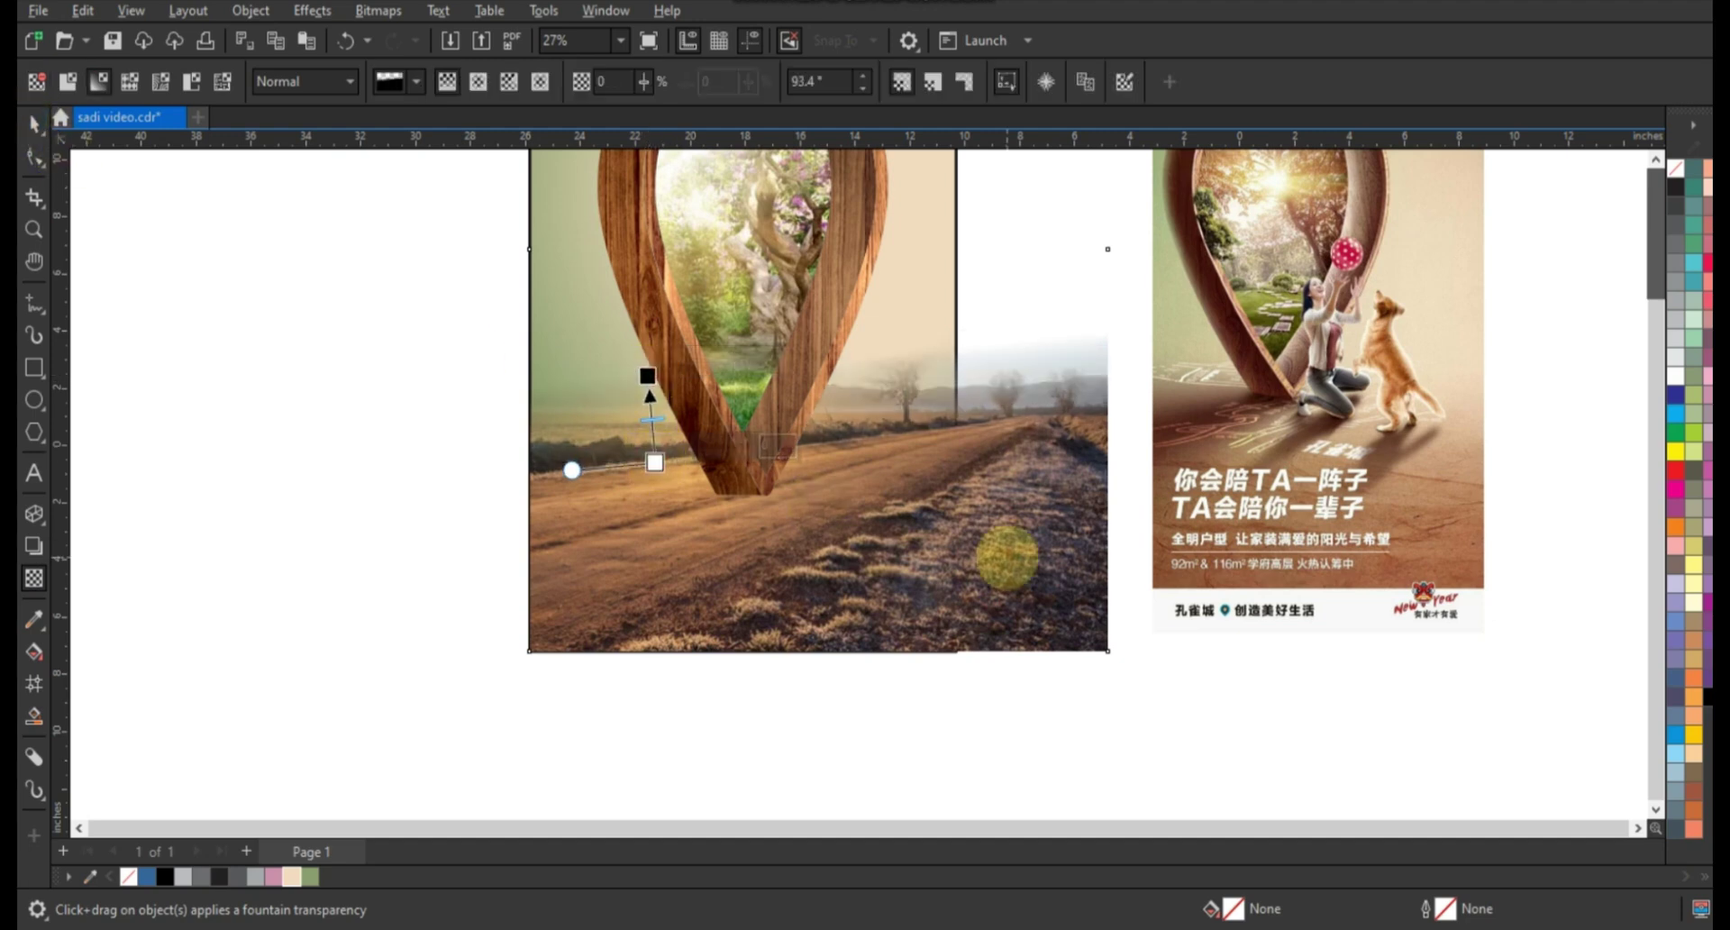
click(35, 124)
scroll(475, 703, down, 1)
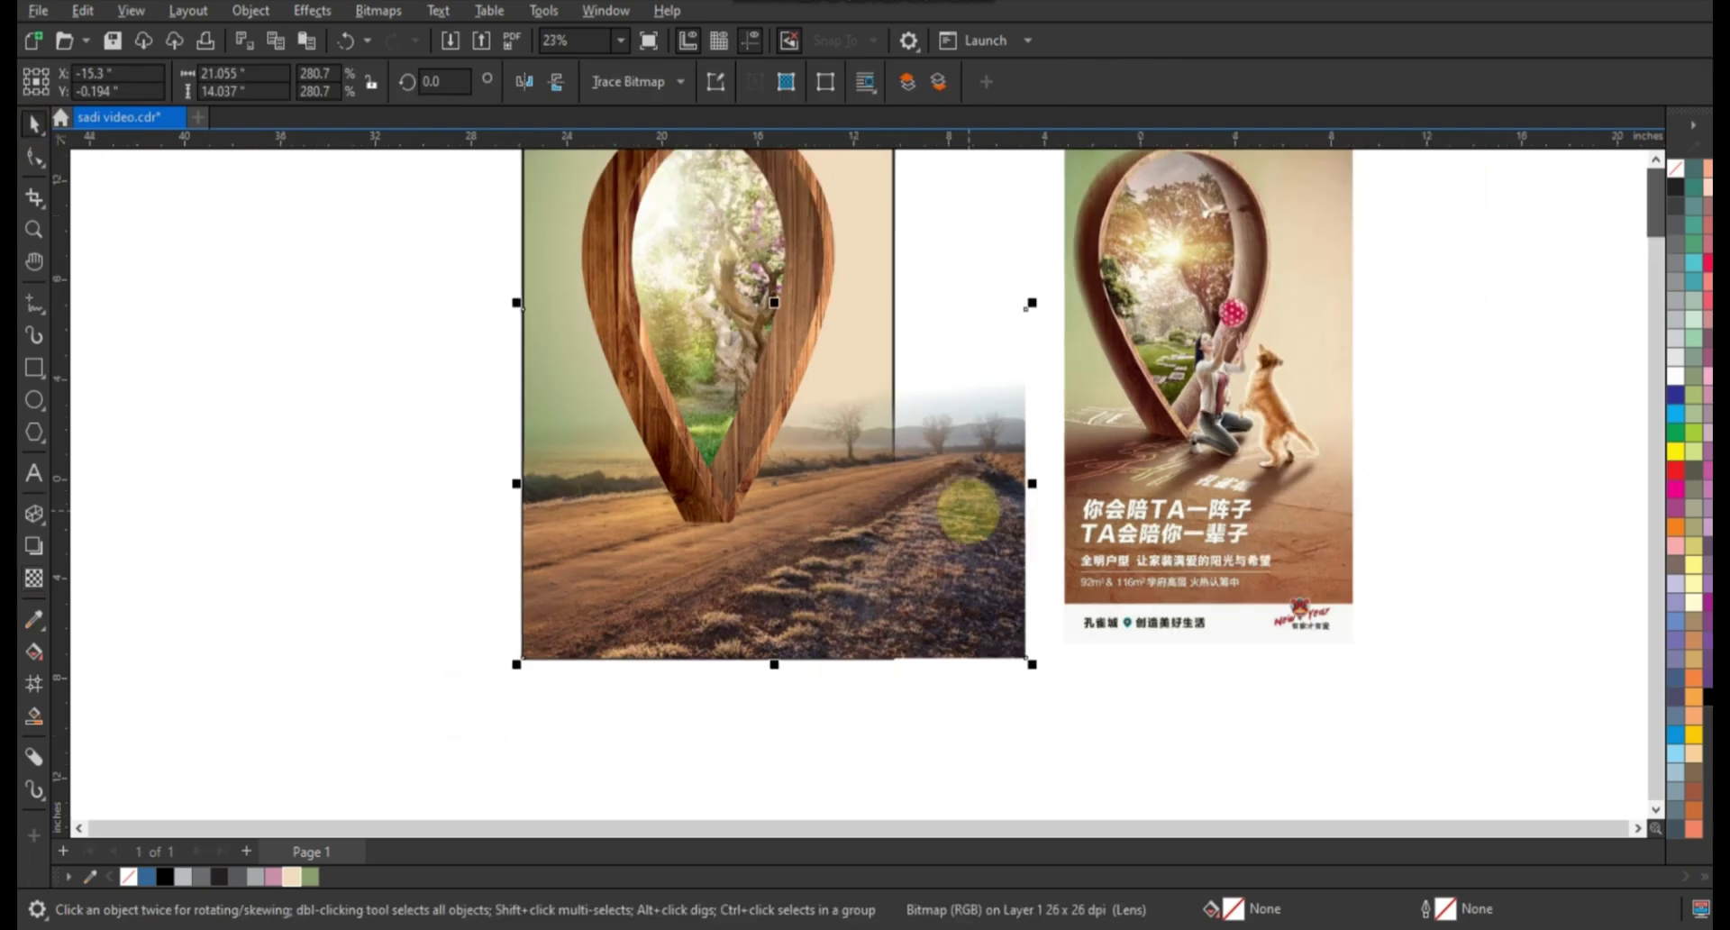
scroll(969, 541, down, 1)
Clip the road photo inside the poster frame and group all the poster's parts.
right_click(967, 564)
click(1057, 591)
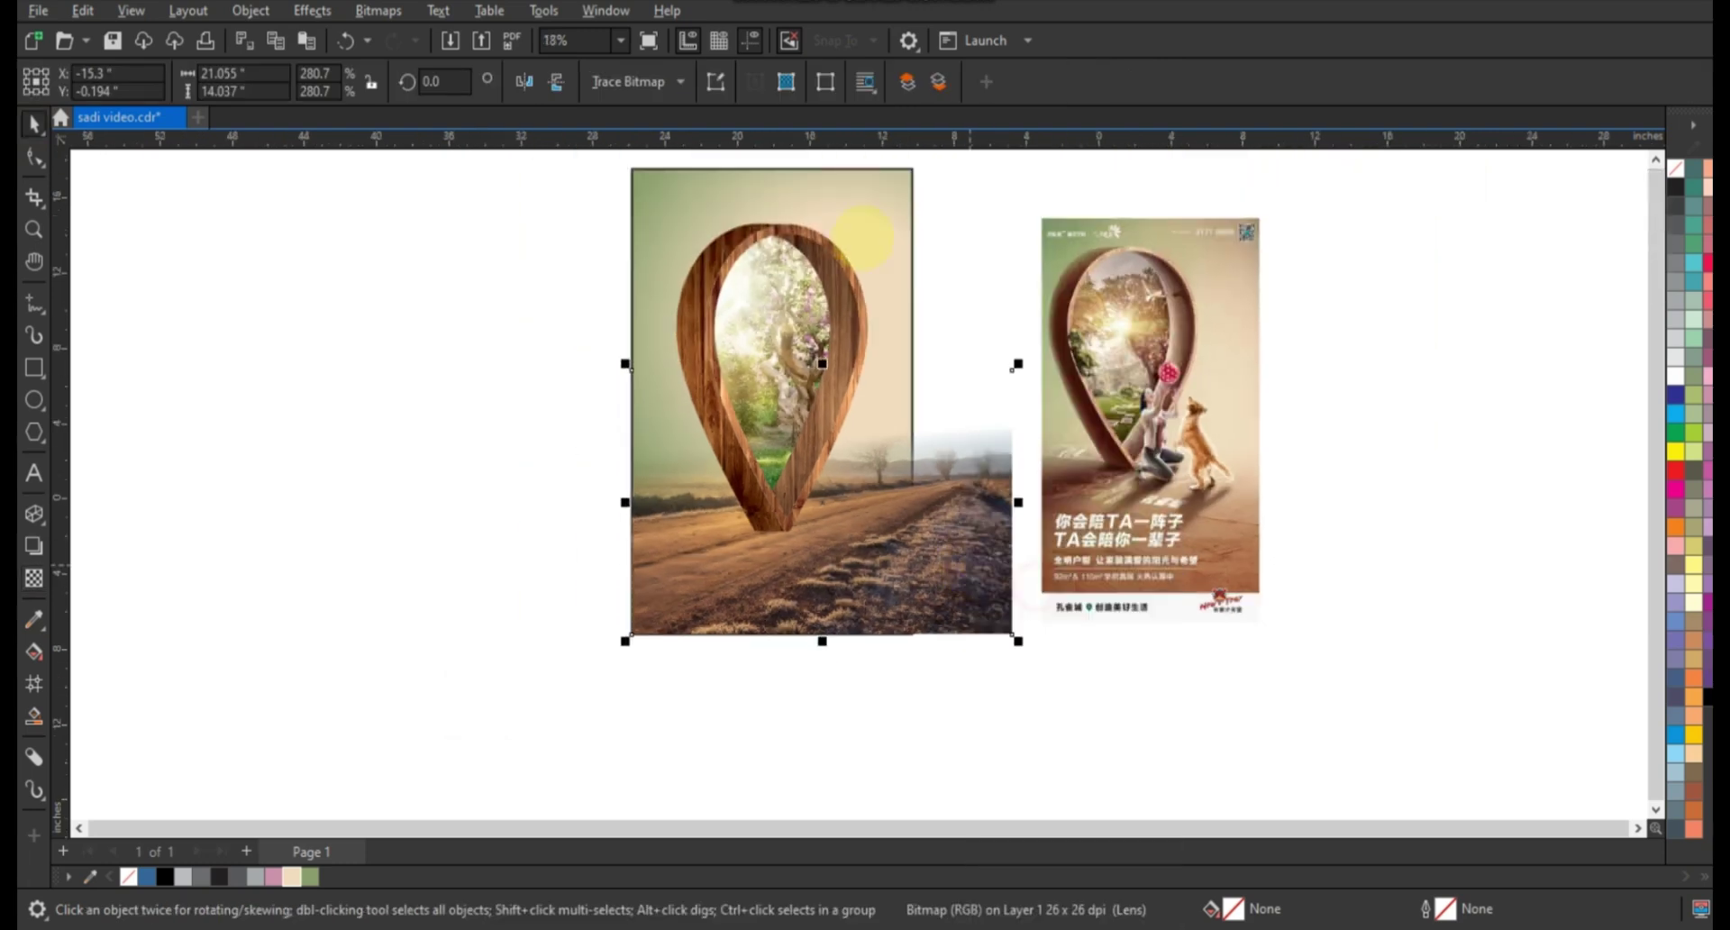
click(912, 281)
drag(566, 180, 890, 566)
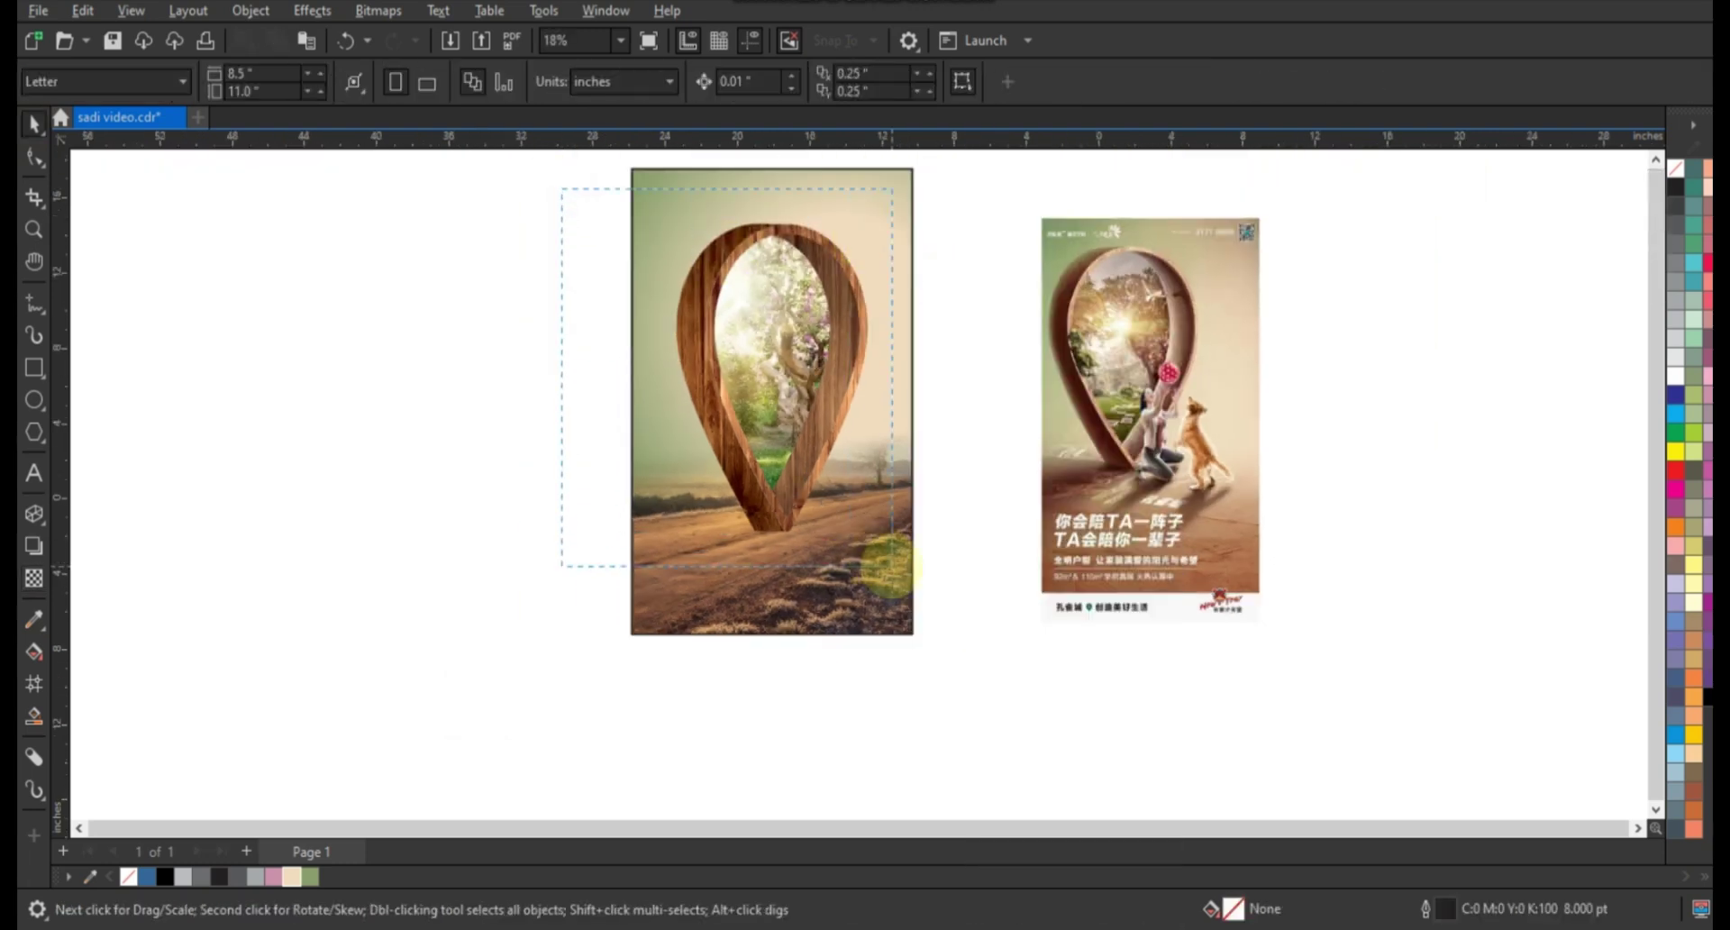
key(ctrl+g)
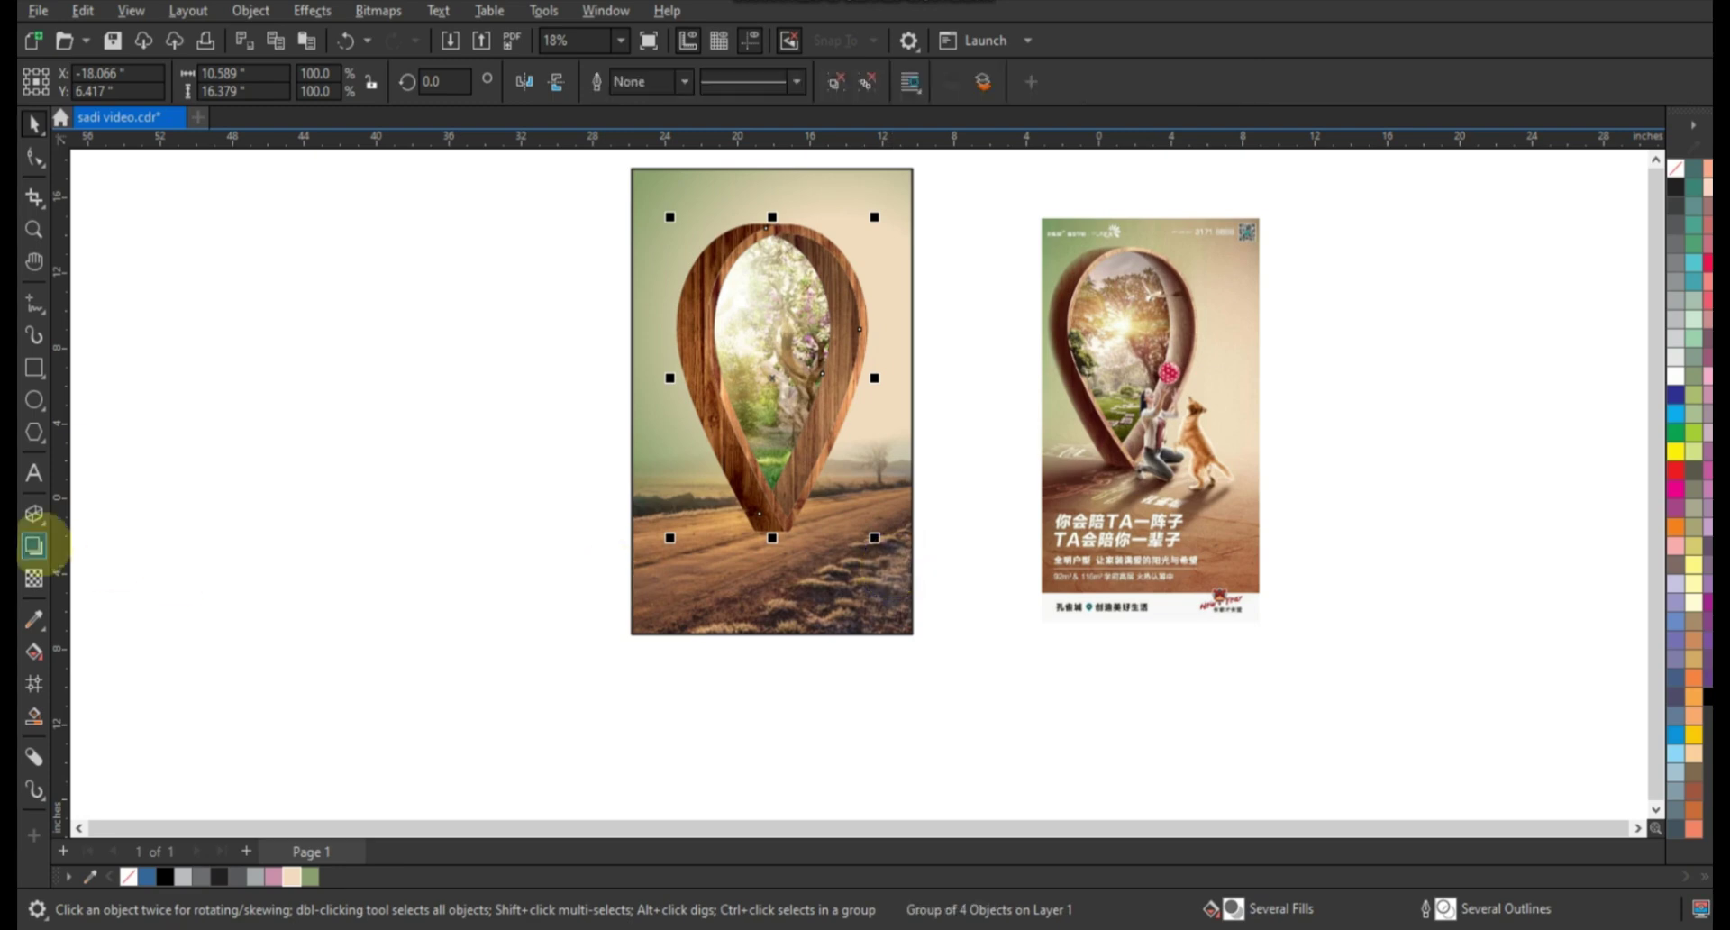
Cast a drop shadow from the pin's base toward the lower left and break it apart.
click(34, 545)
drag(772, 532, 565, 620)
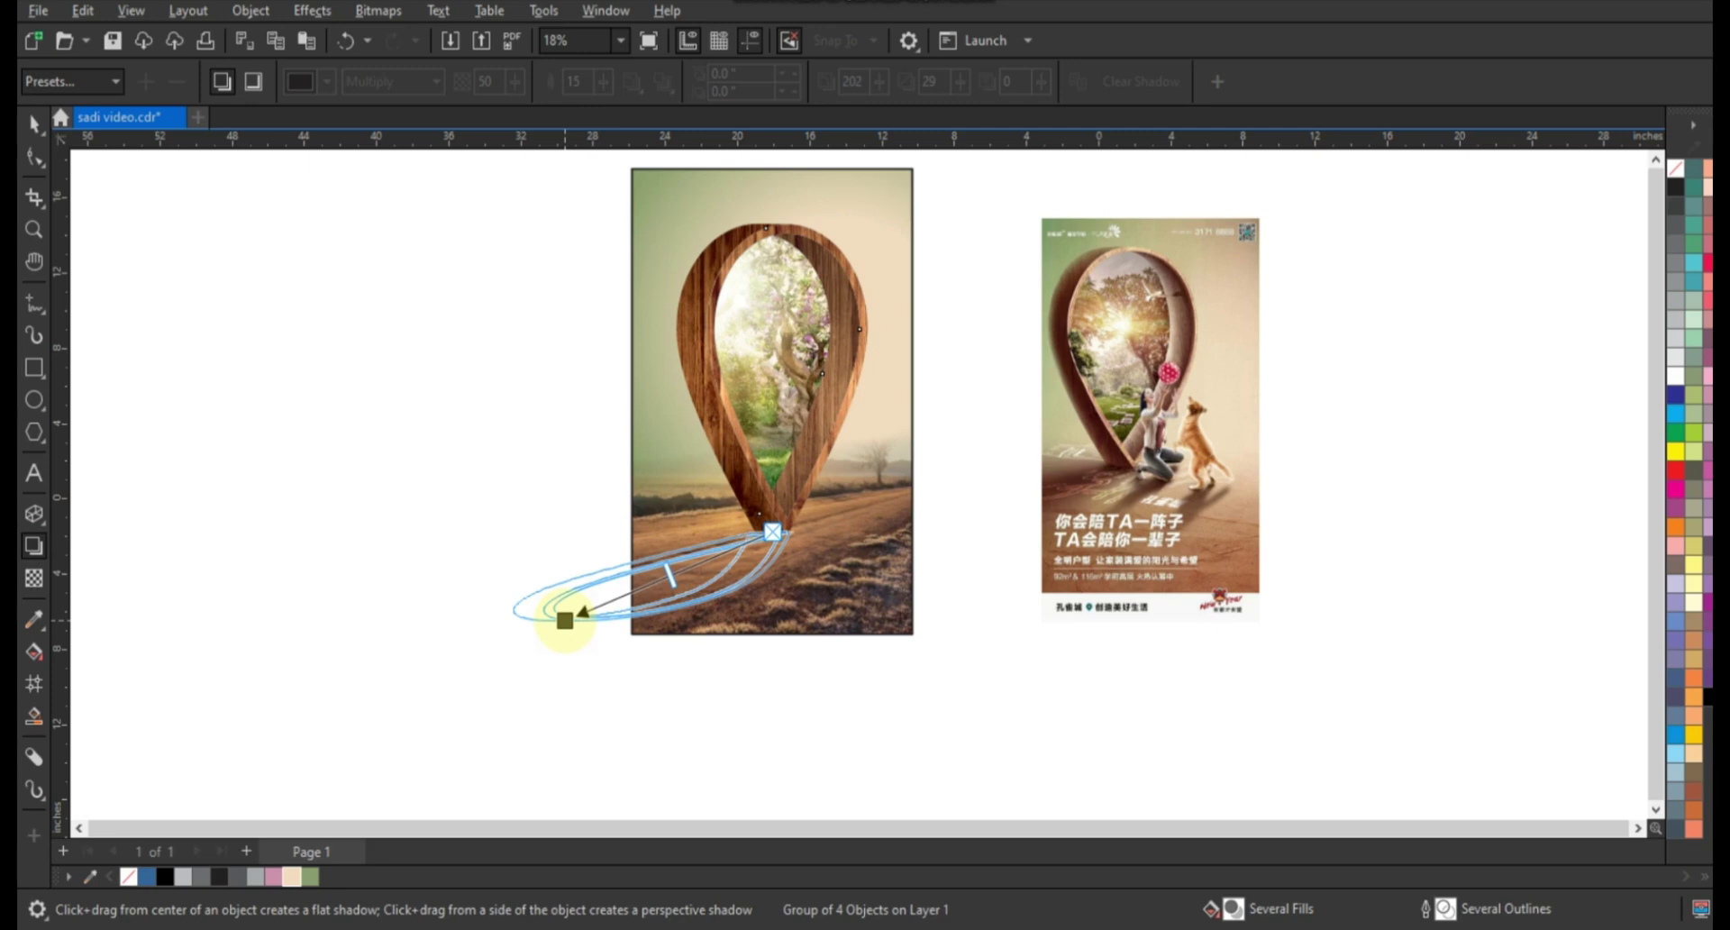
drag(601, 613, 601, 614)
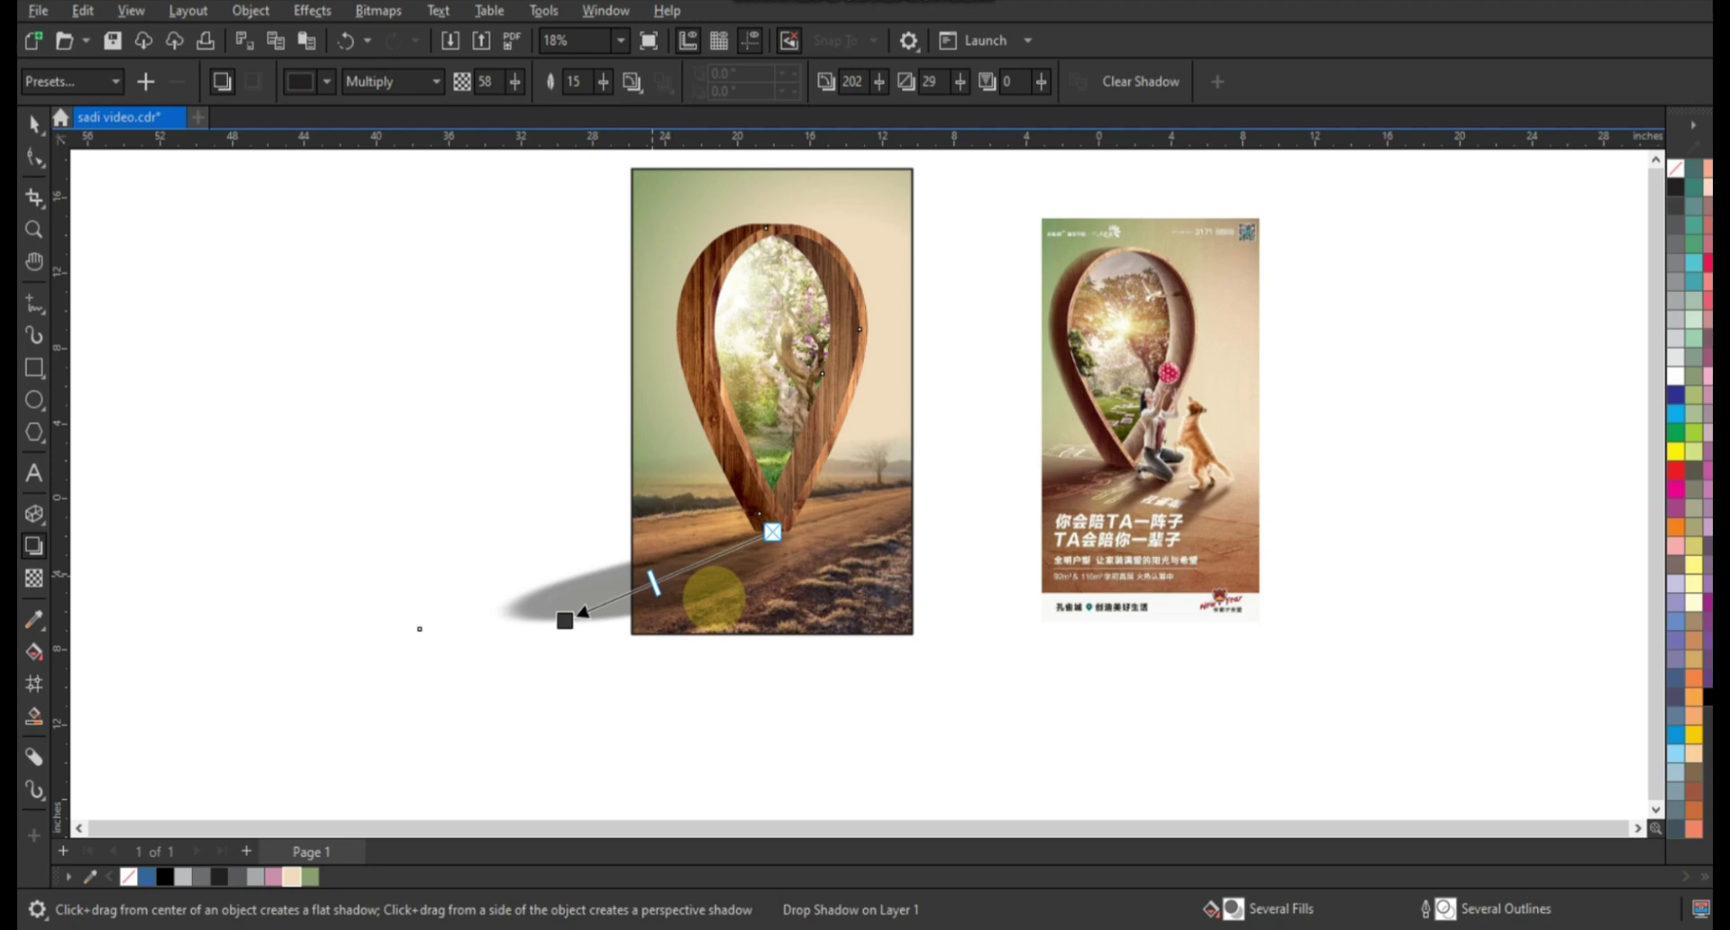
click(33, 123)
click(250, 10)
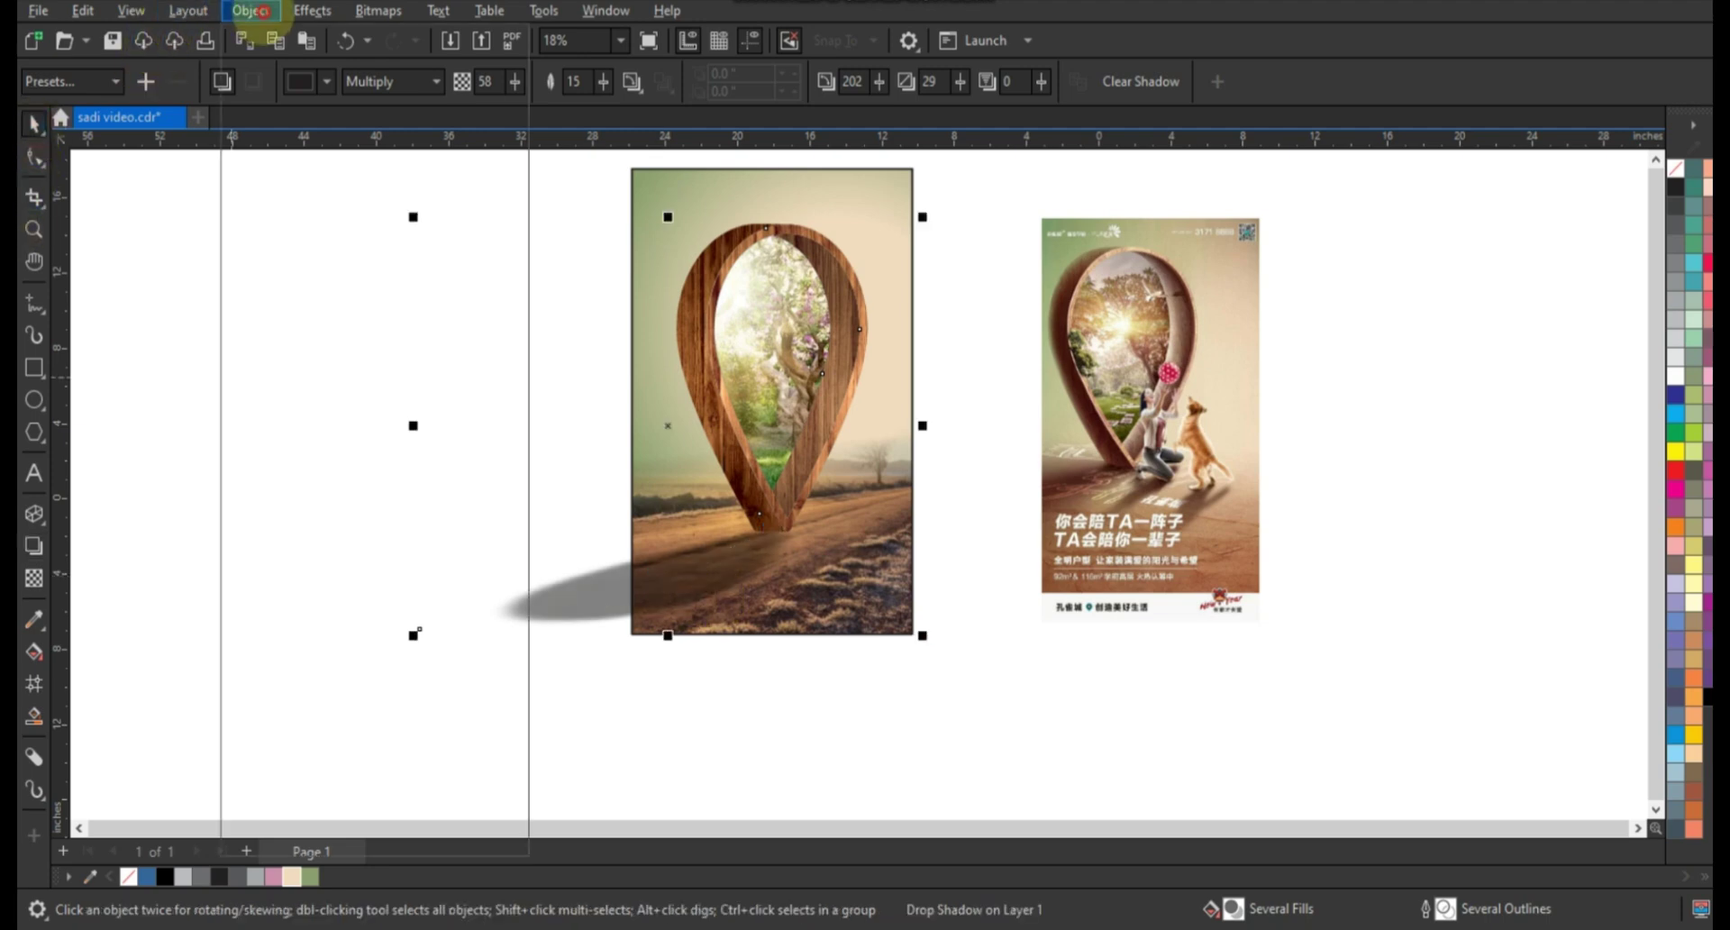
click(341, 525)
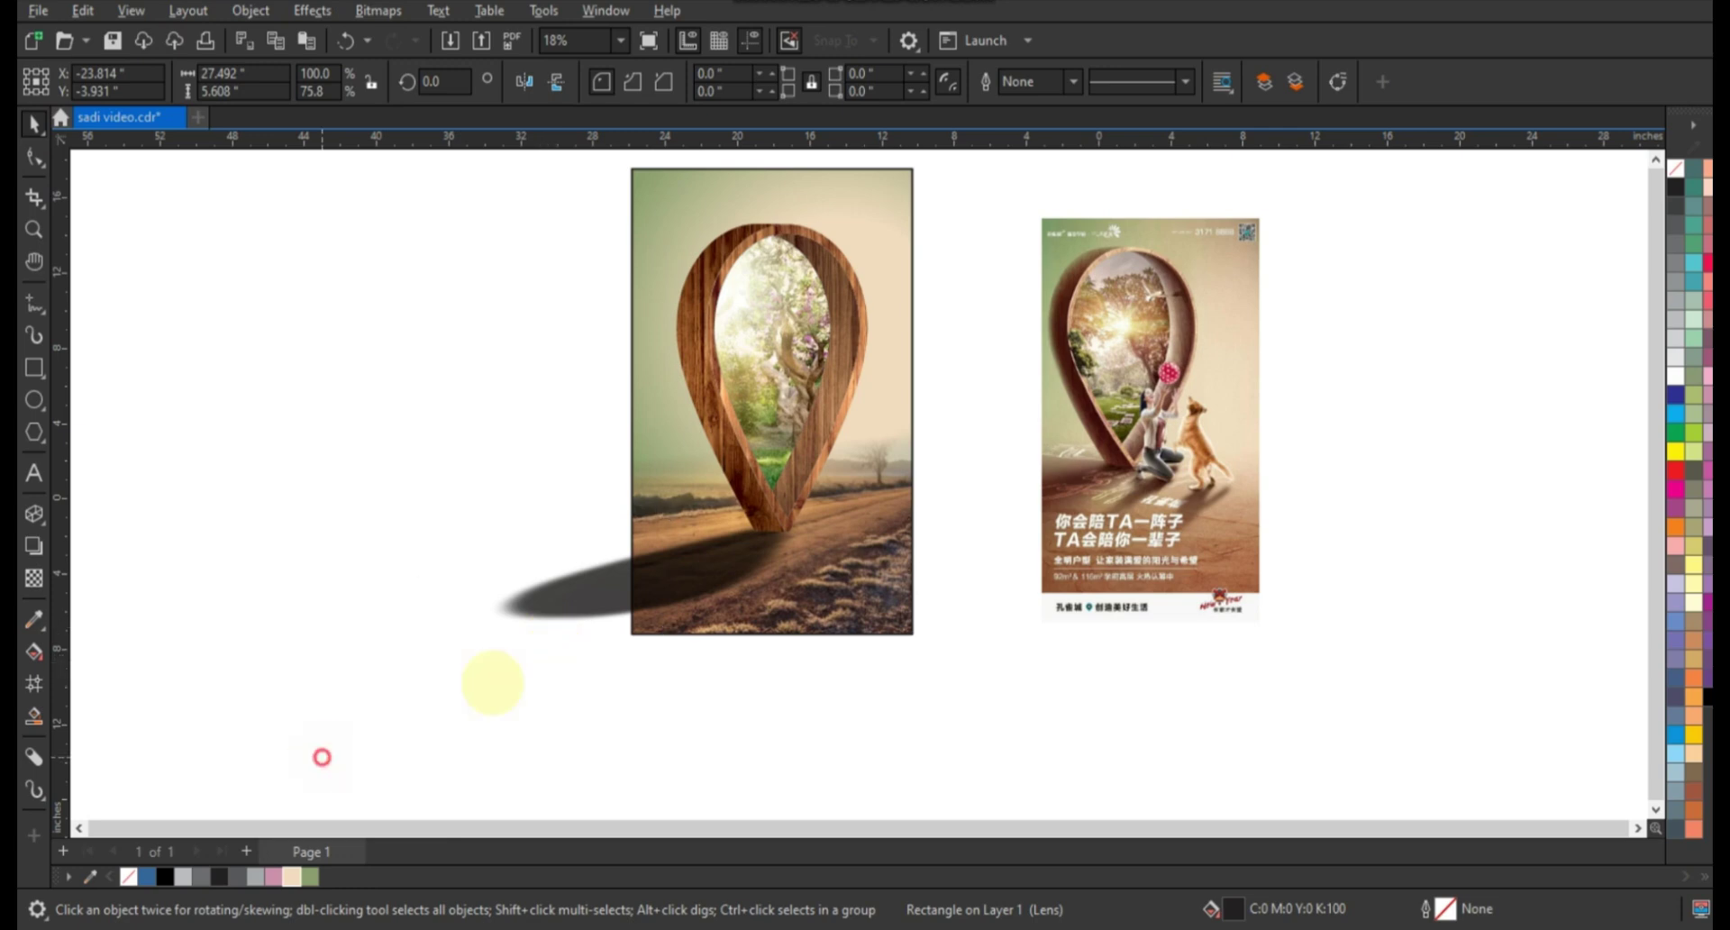
Clip the separated shadow inside the poster image so it stays within its edges.
drag(321, 753, 854, 506)
click(579, 609)
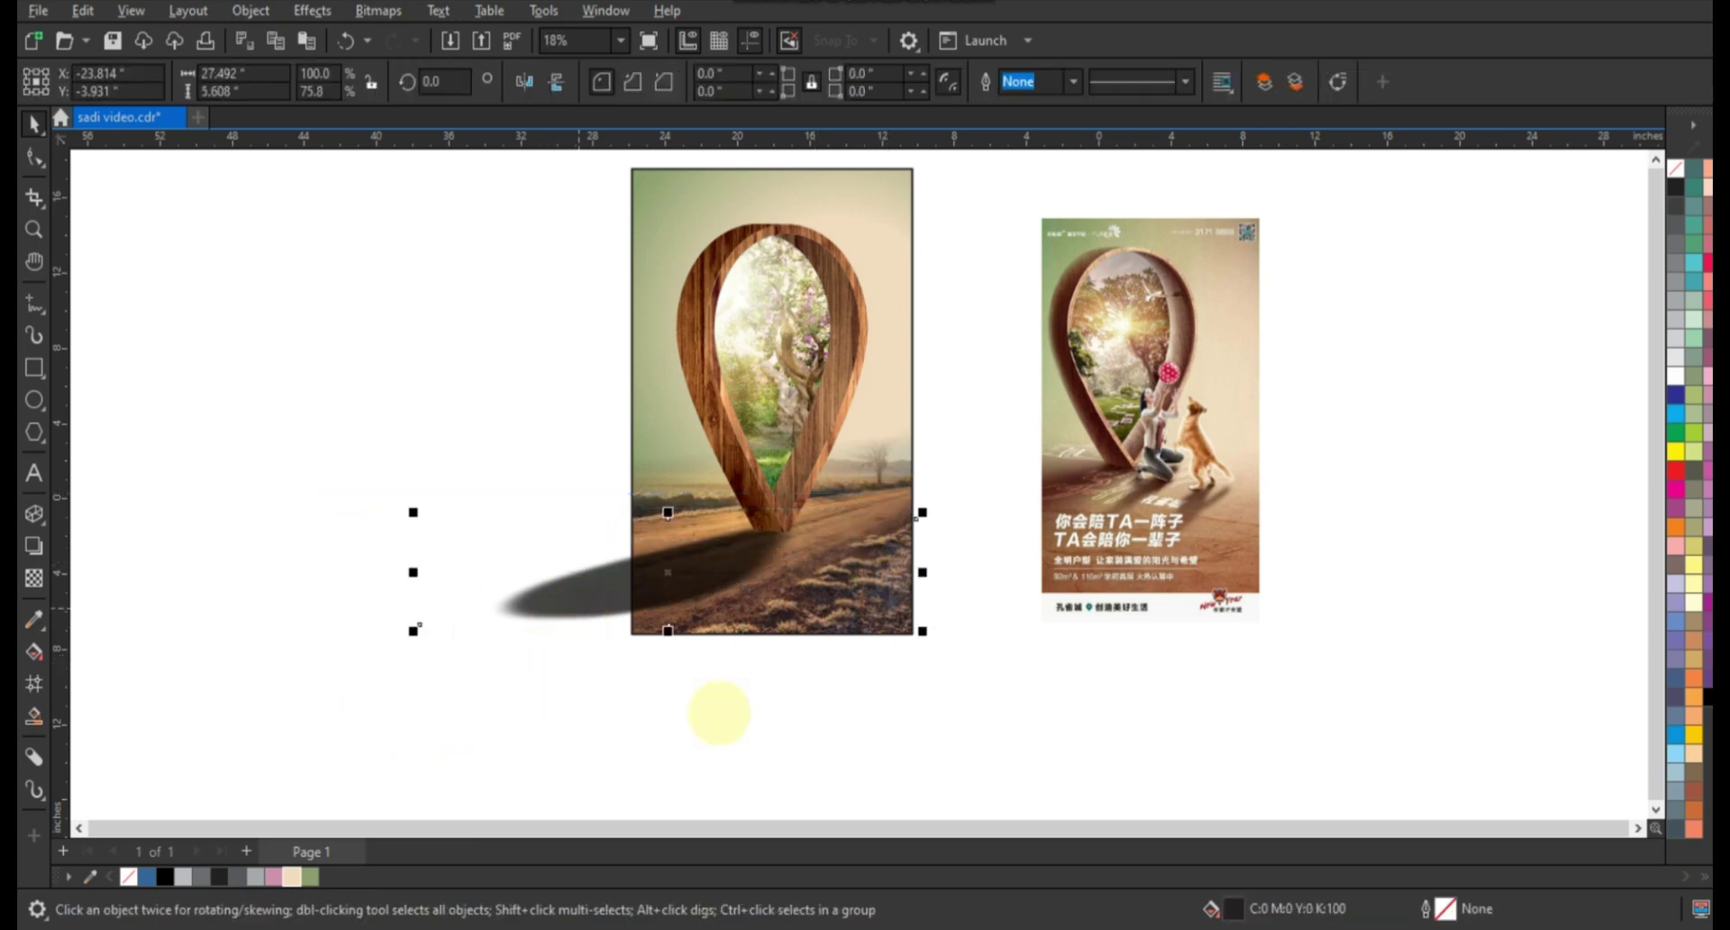
drag(219, 369, 231, 395)
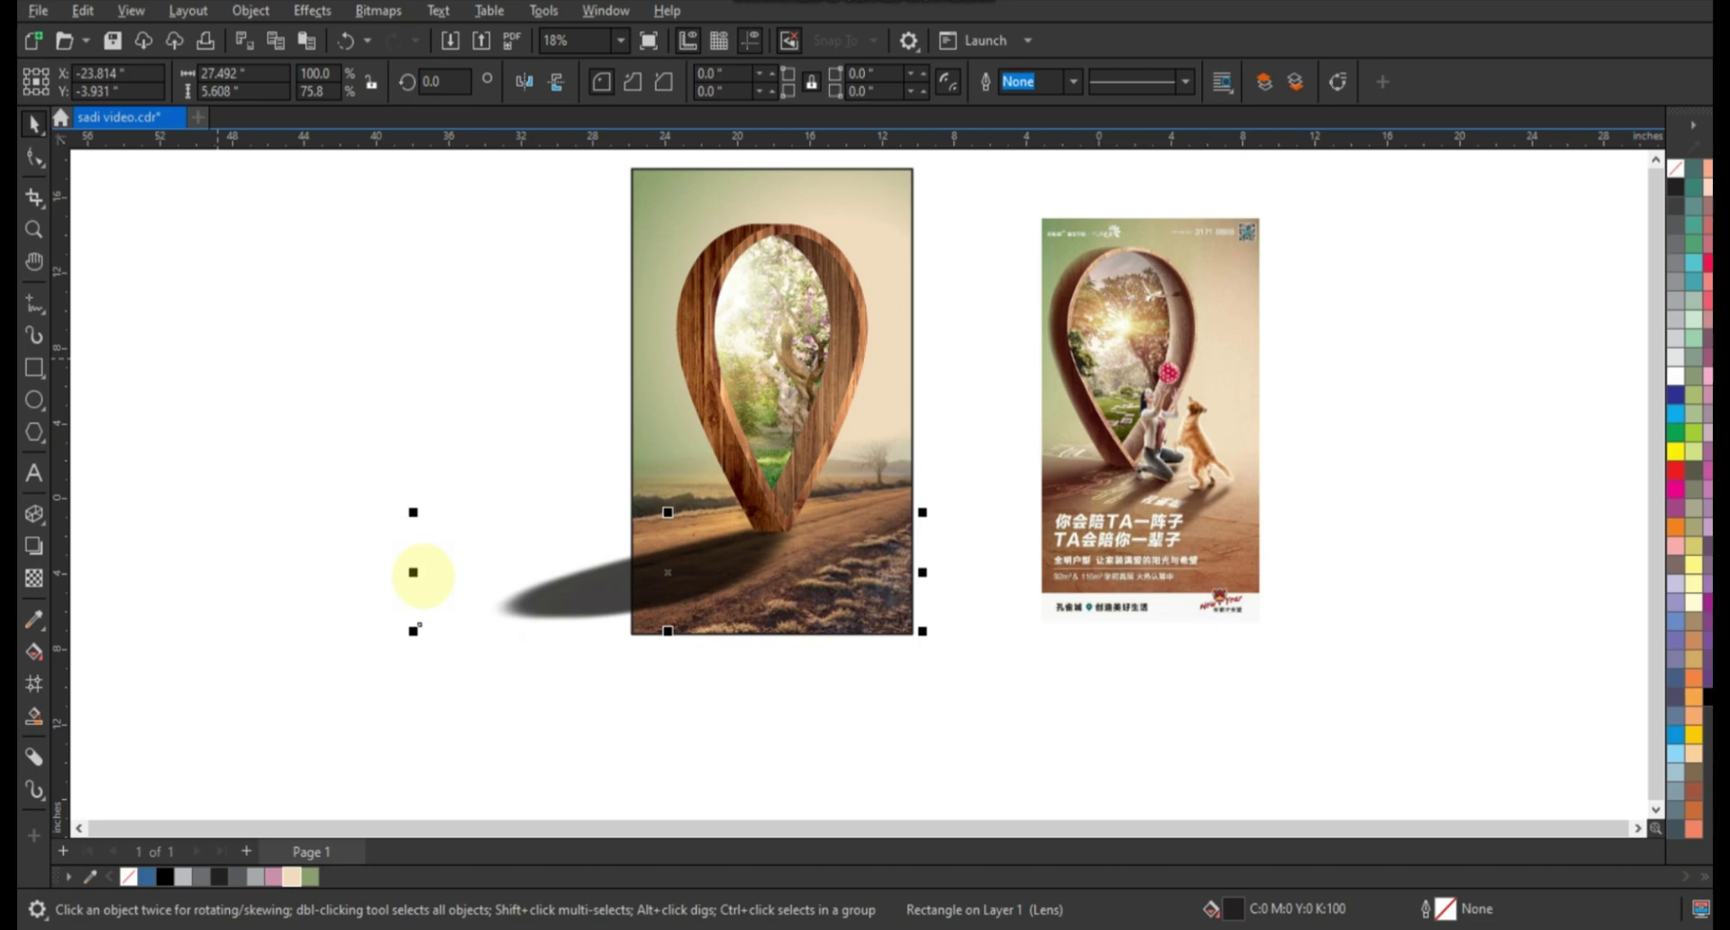
right_click(521, 597)
click(615, 265)
click(699, 194)
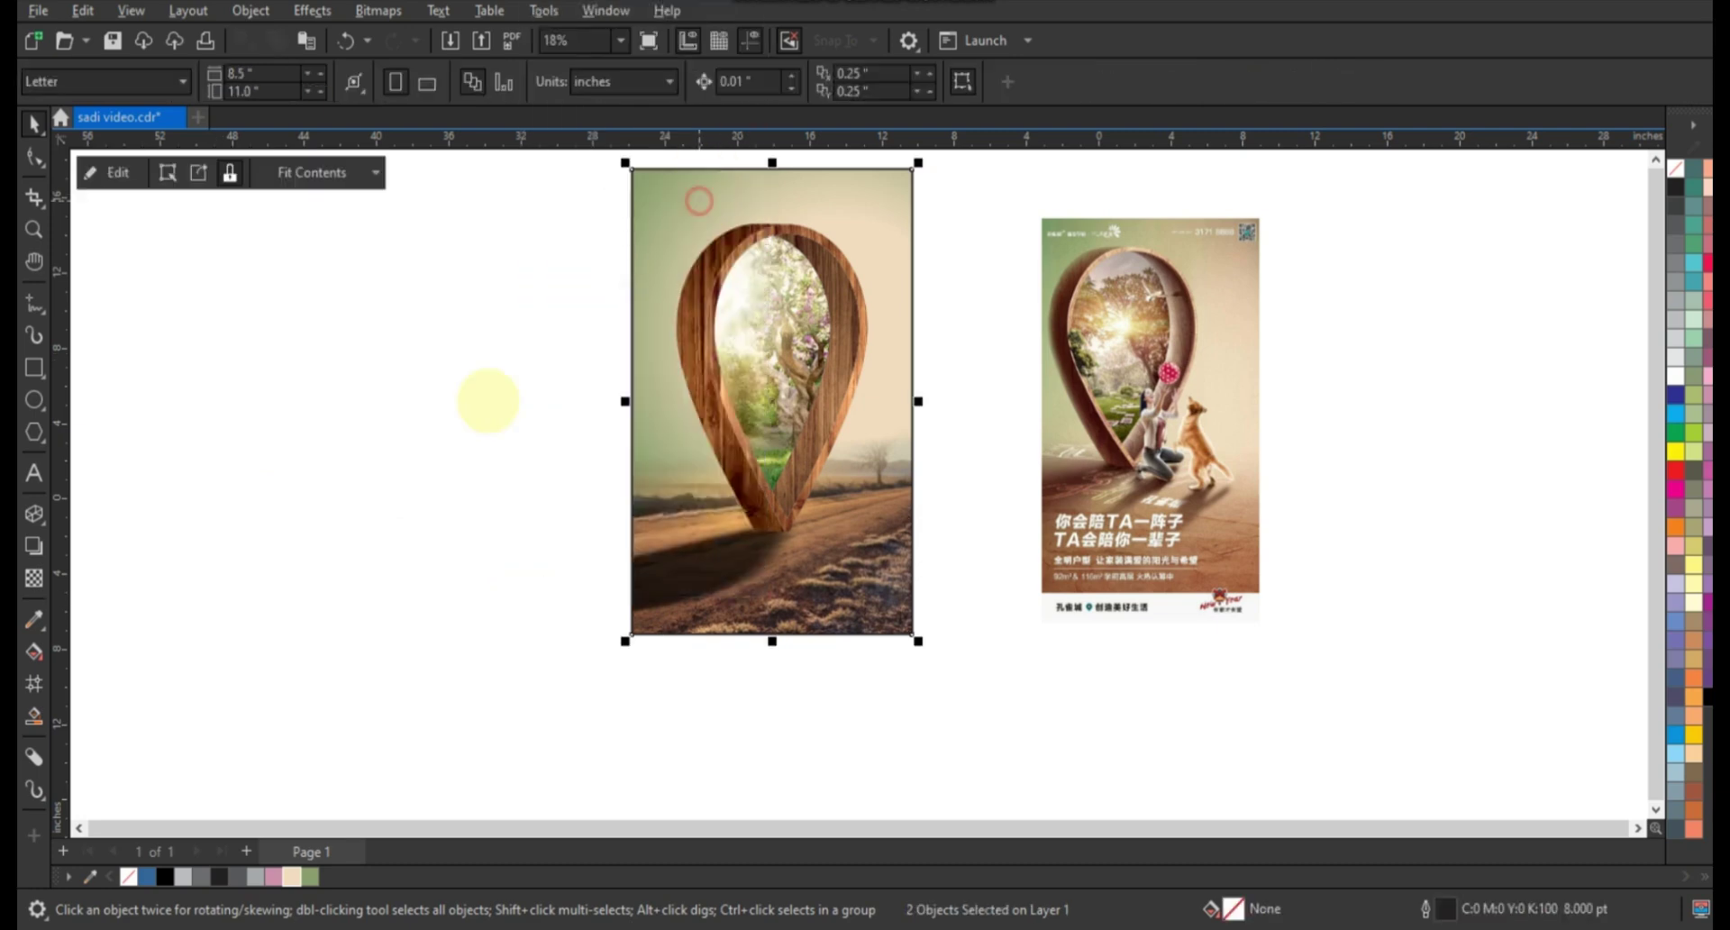
click(414, 452)
Draw a black-filled rectangle over the pin's bottom tip.
click(33, 228)
drag(461, 375, 985, 574)
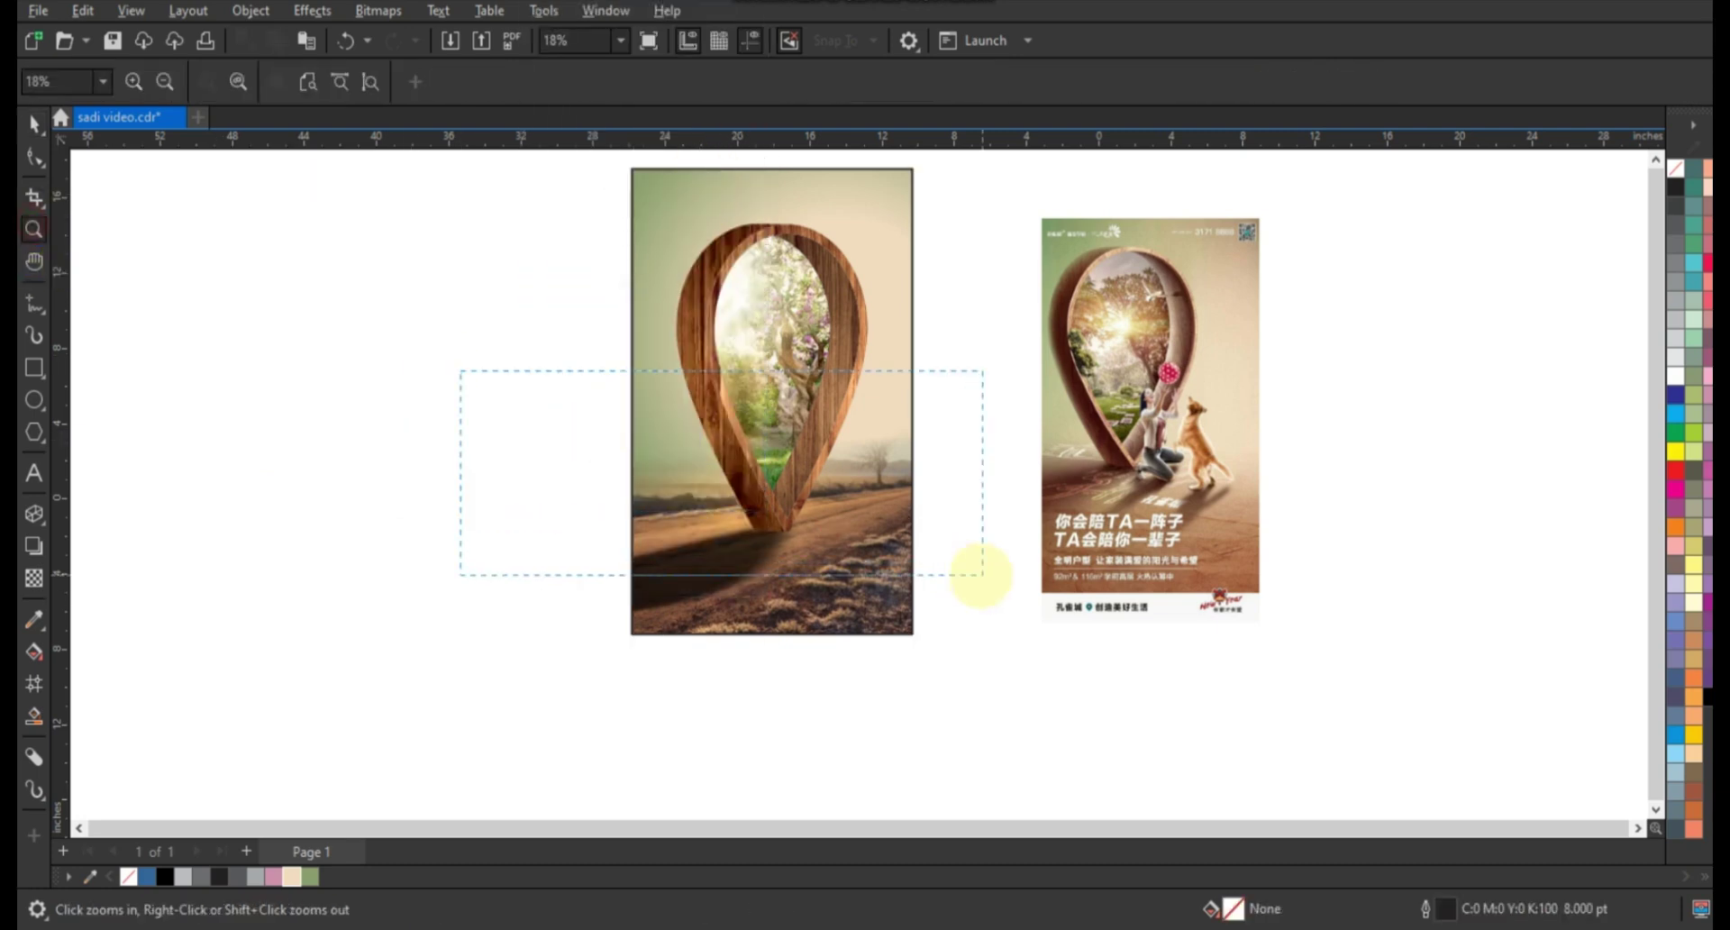
click(34, 368)
drag(811, 442, 1105, 696)
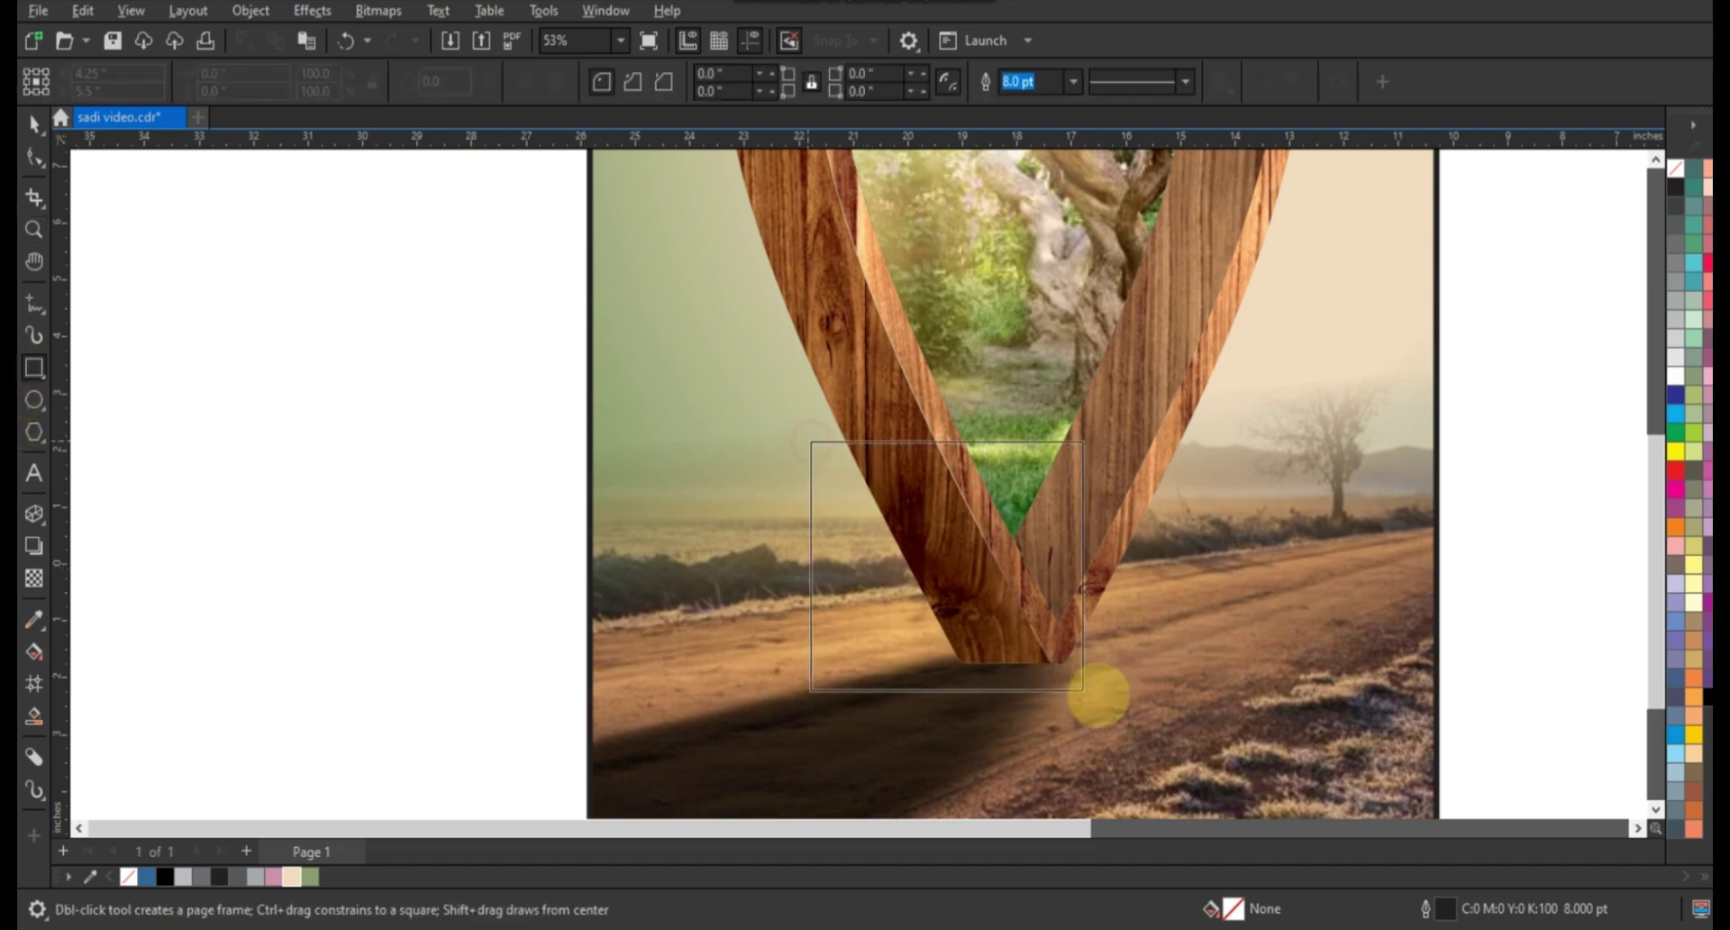
click(34, 123)
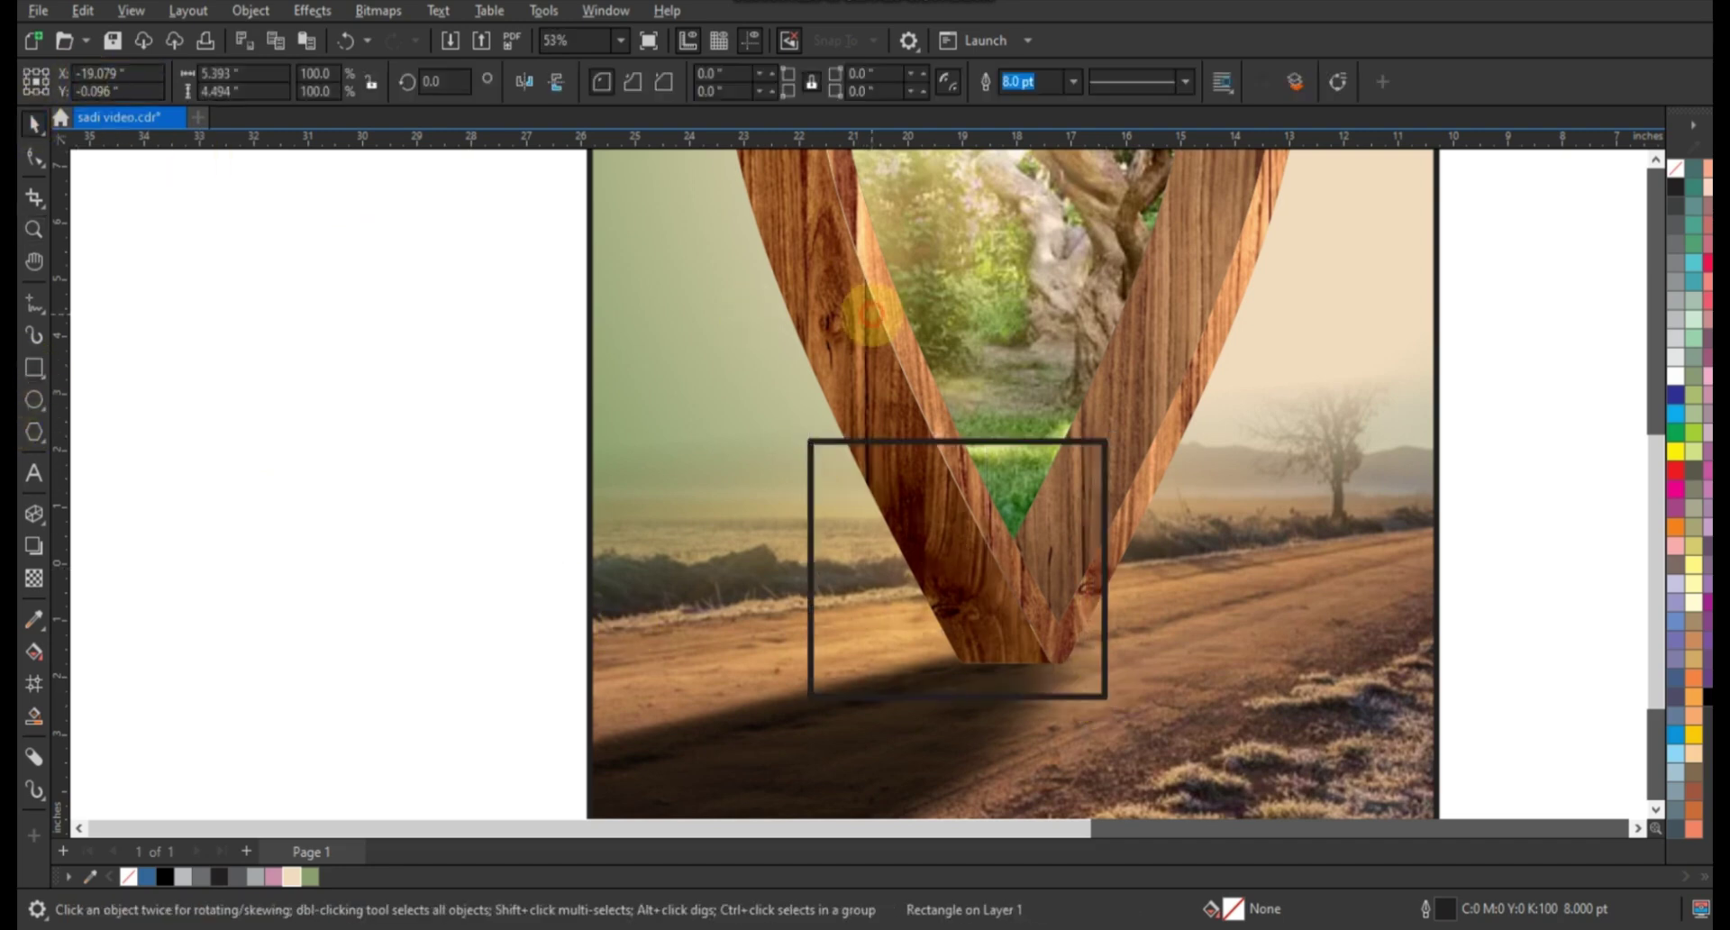
click(847, 289)
click(1105, 622)
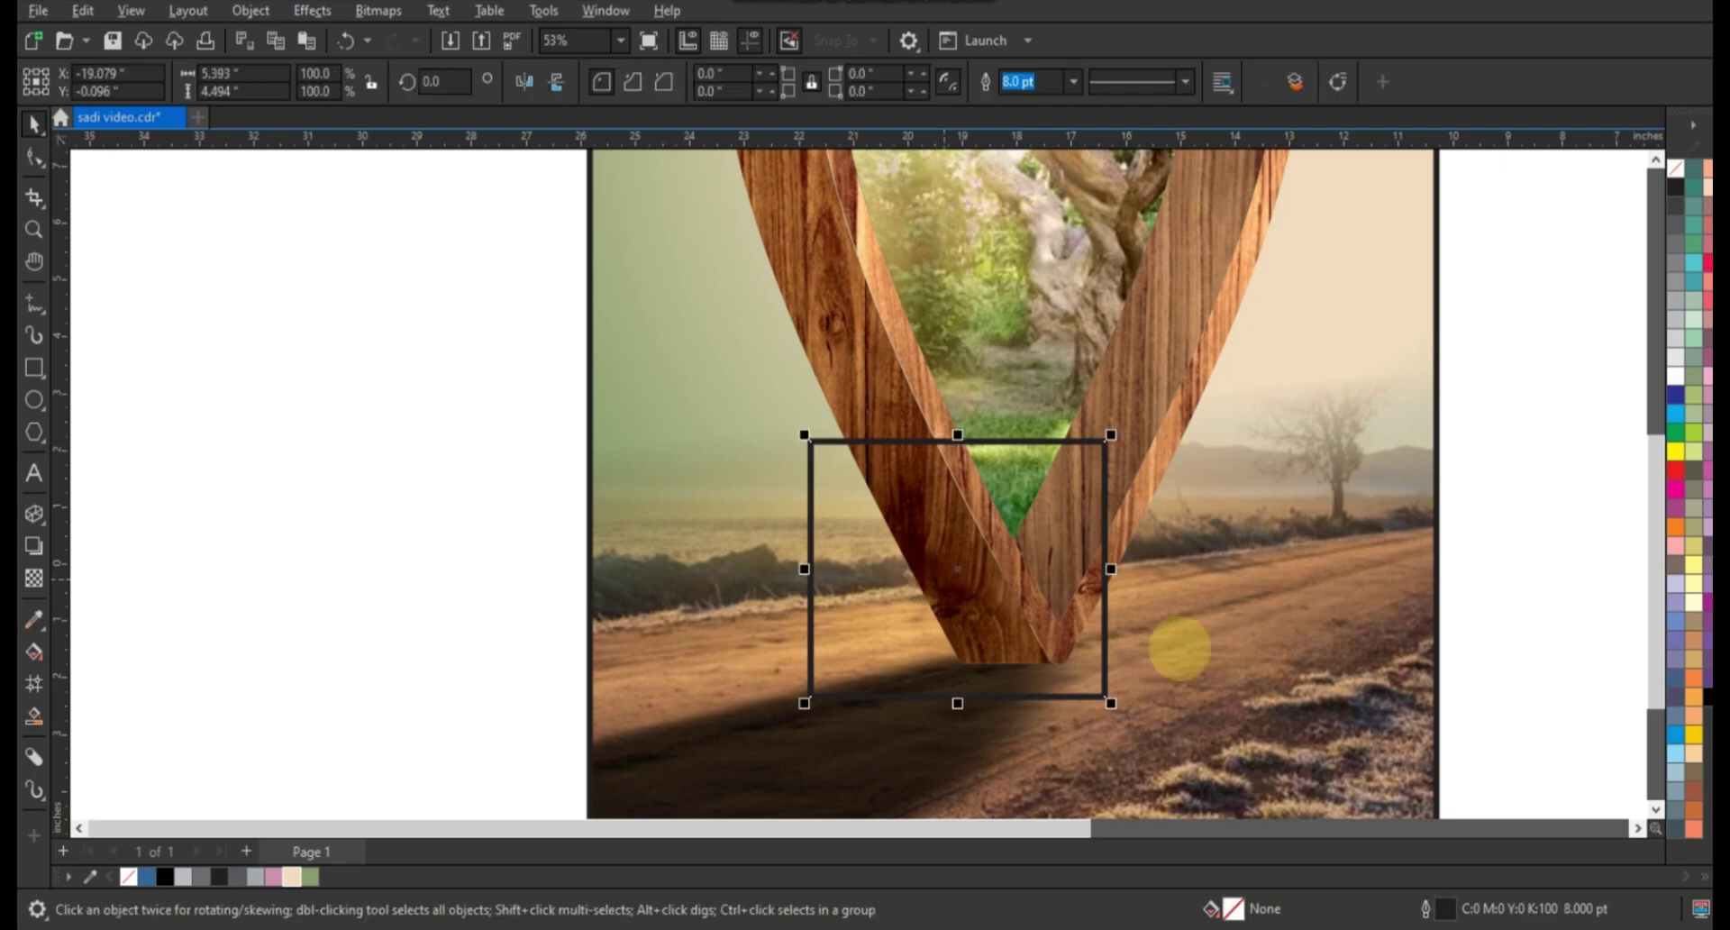
click(1706, 696)
Give the black rectangle a fountain transparency that fades out upward along the pin.
click(34, 578)
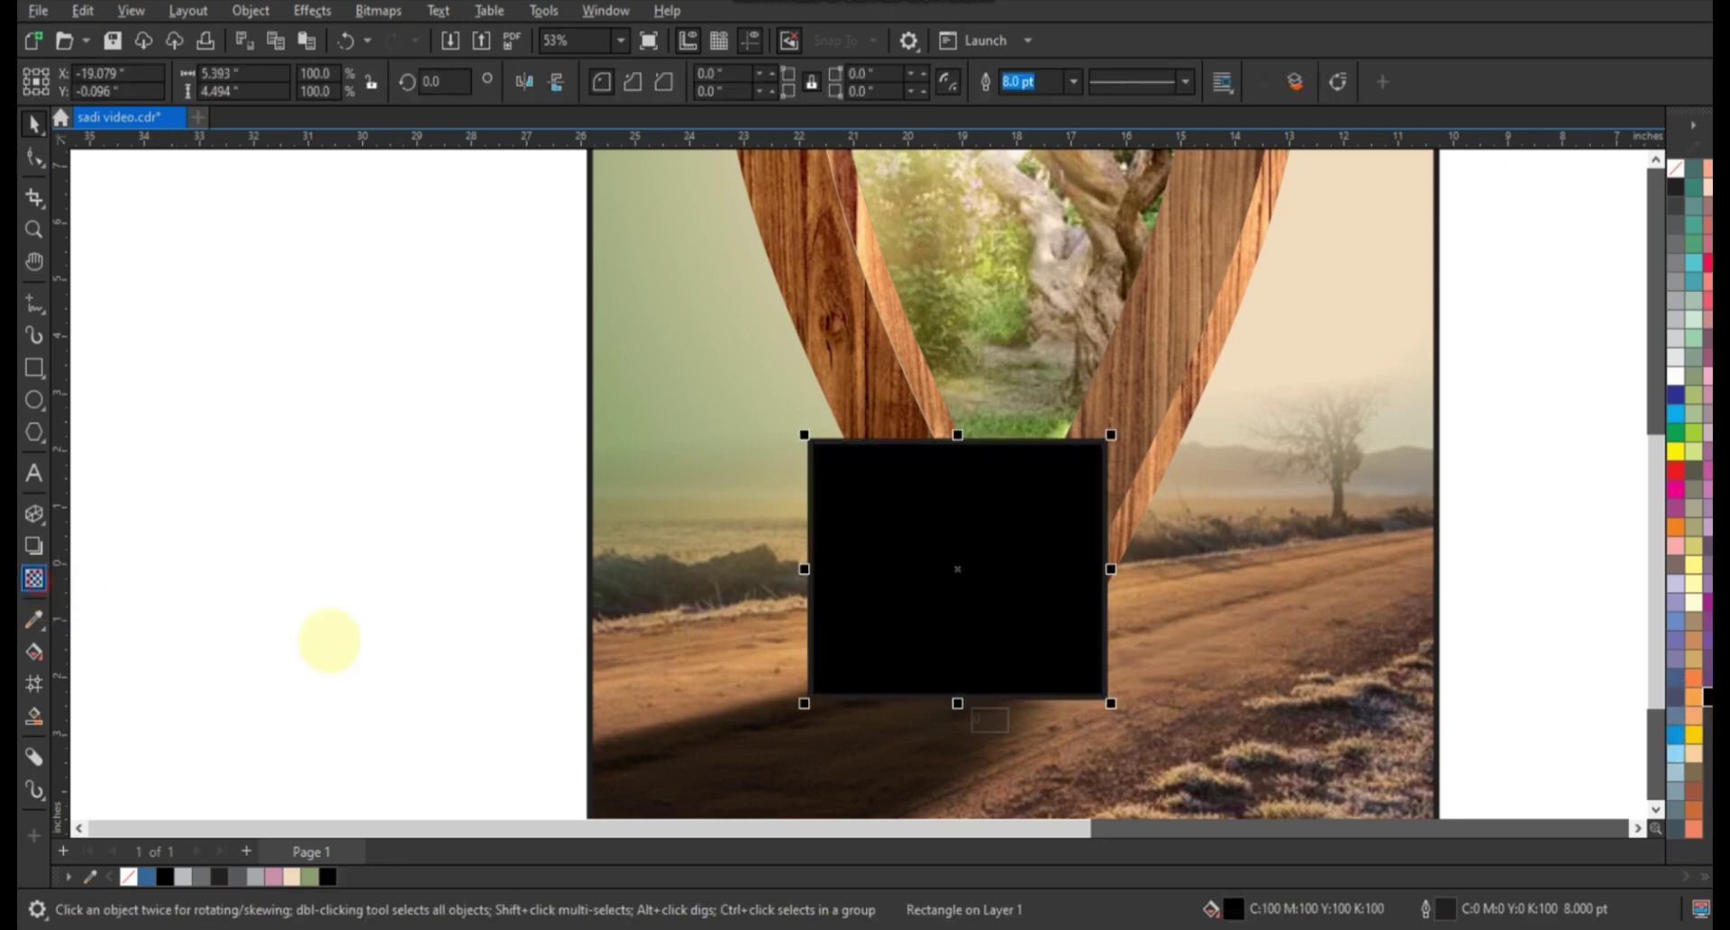
drag(945, 651, 913, 520)
drag(945, 651, 939, 682)
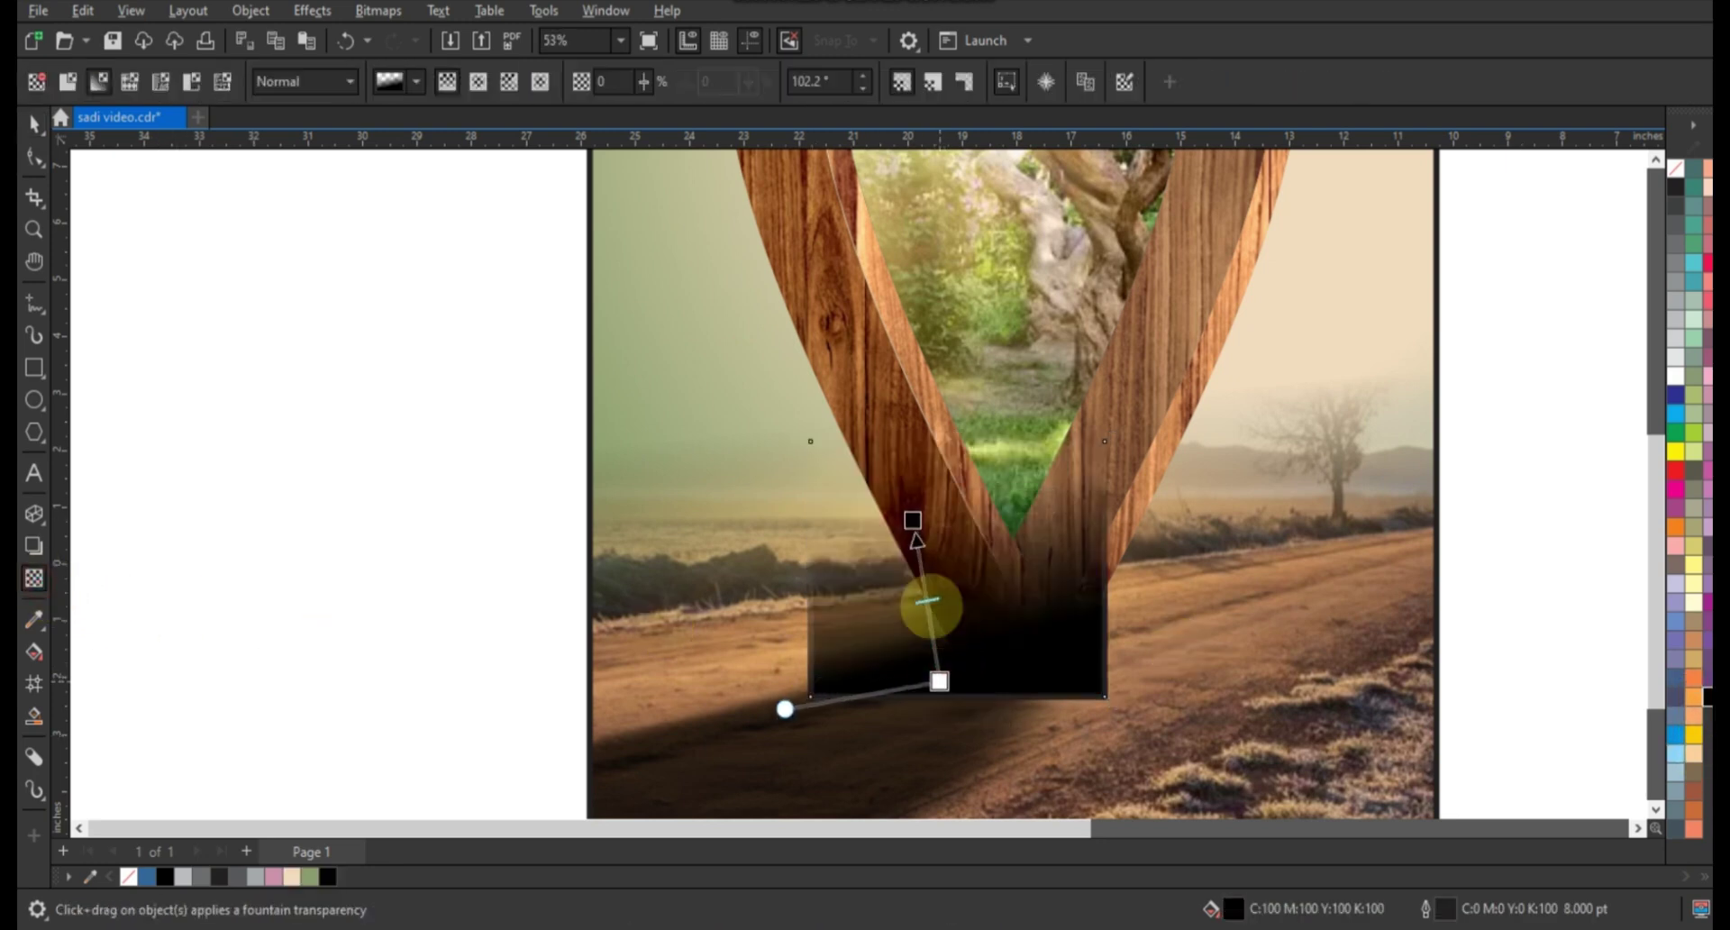
drag(913, 520, 920, 508)
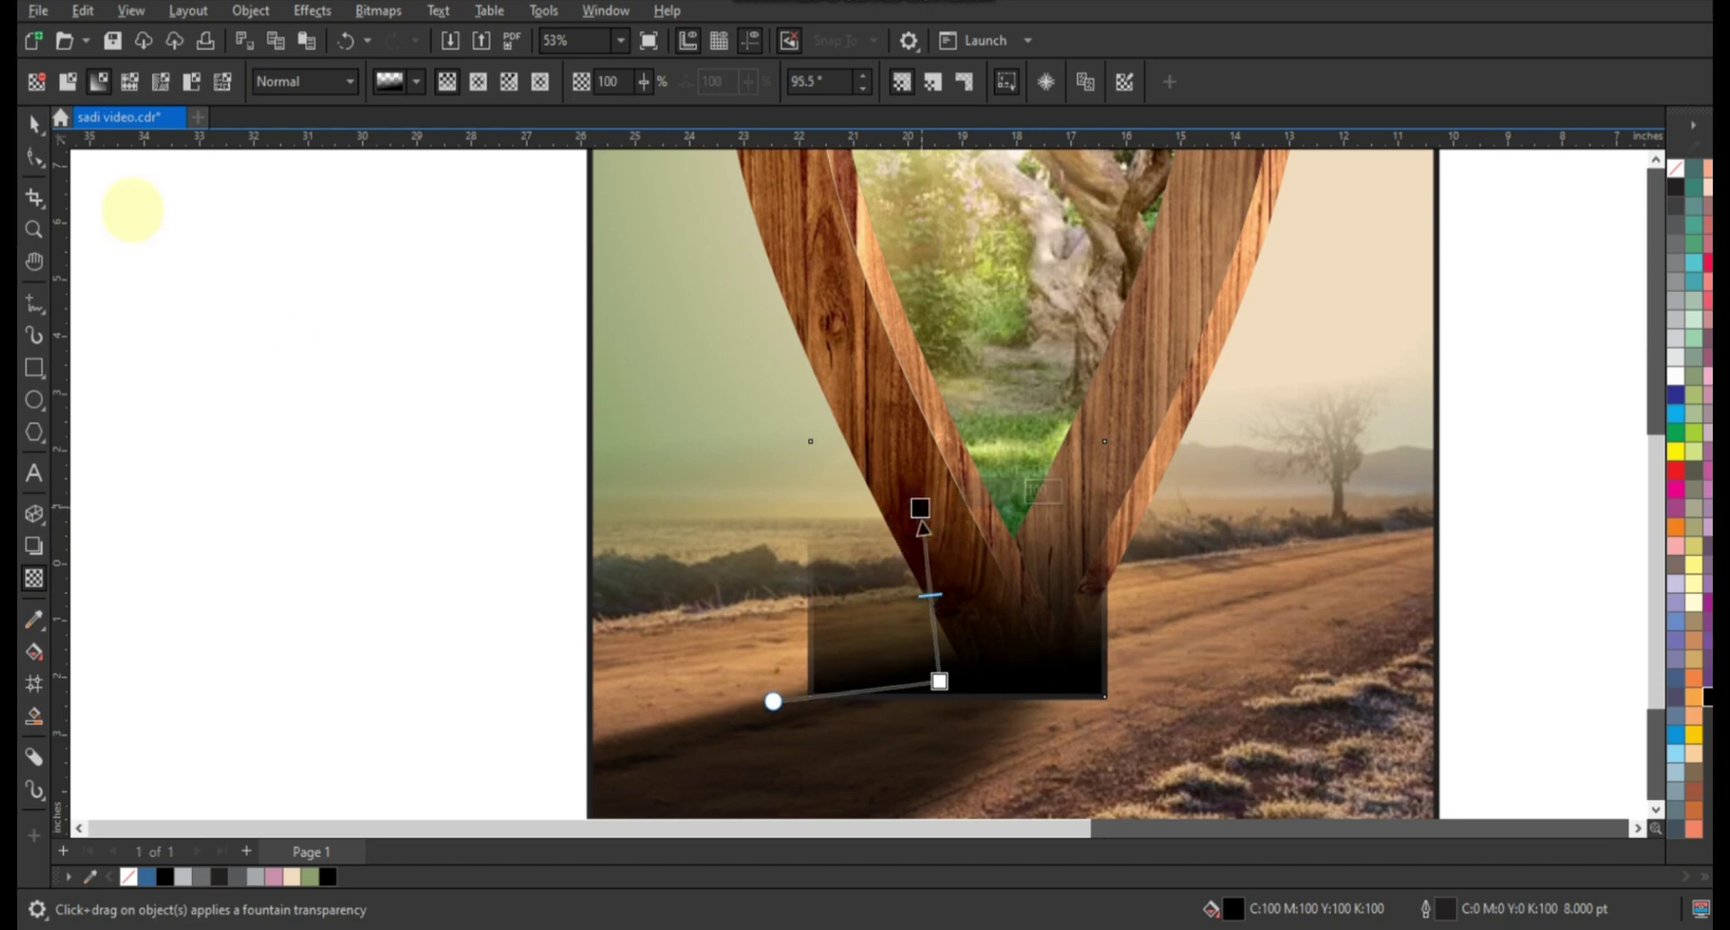
Remove the rectangle's outline and PowerClip it inside the wooden pin shape.
click(33, 123)
right_click(1675, 171)
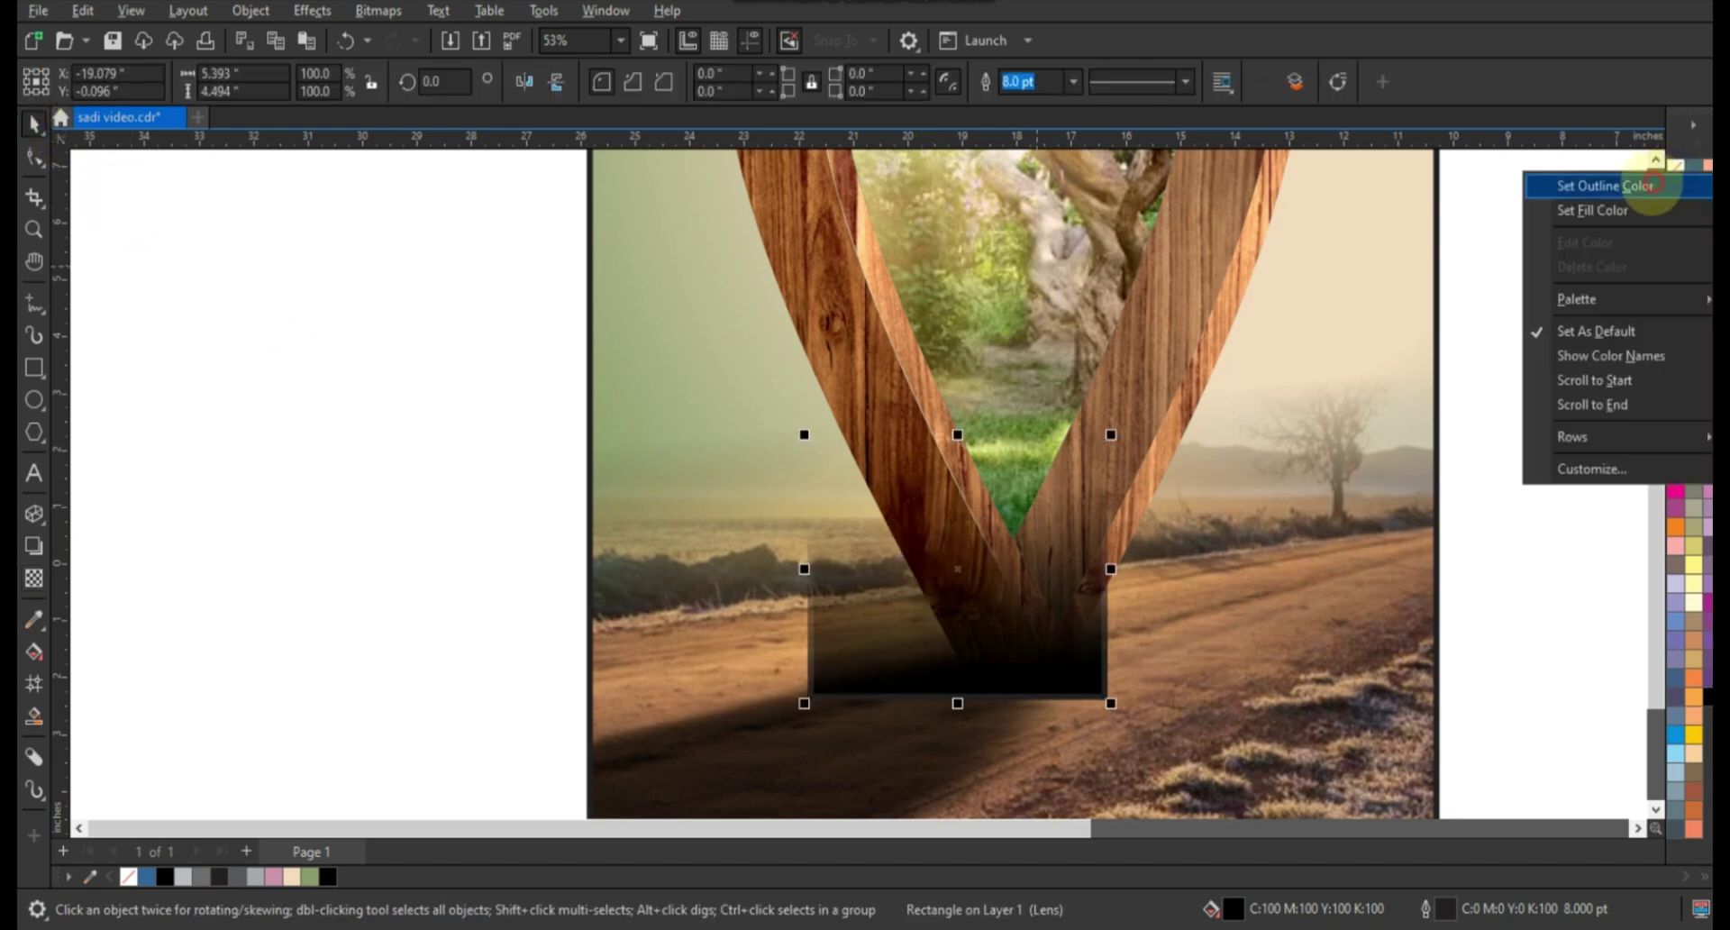
click(924, 615)
right_click(924, 615)
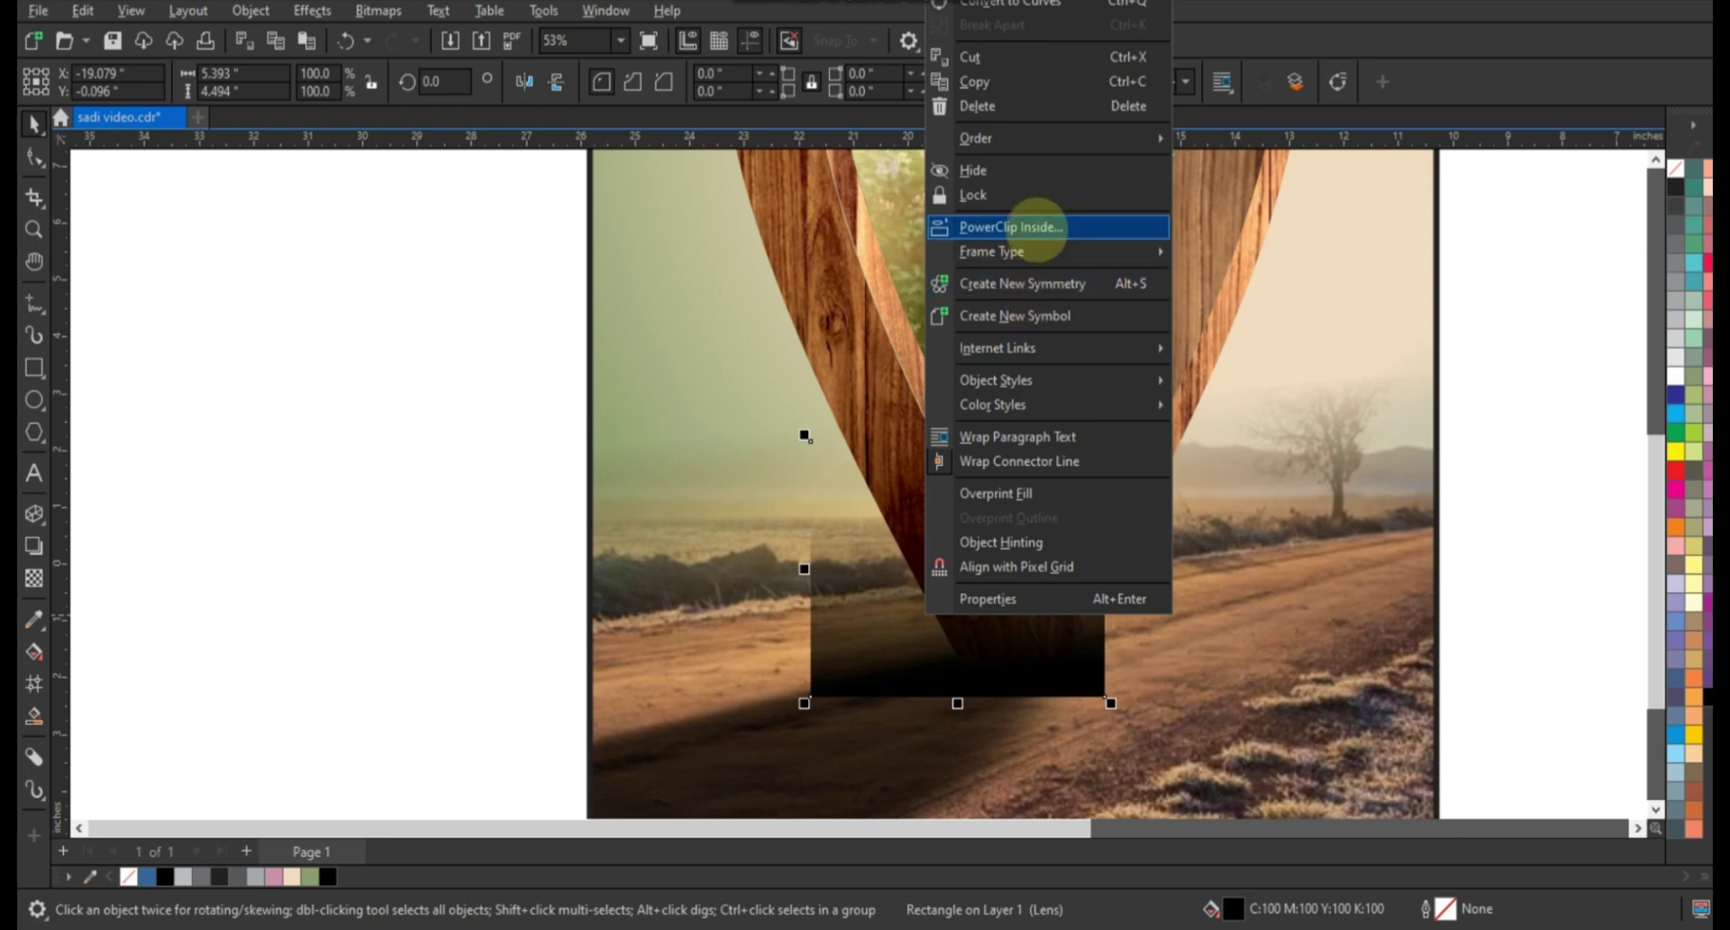
click(1009, 226)
click(803, 262)
click(390, 424)
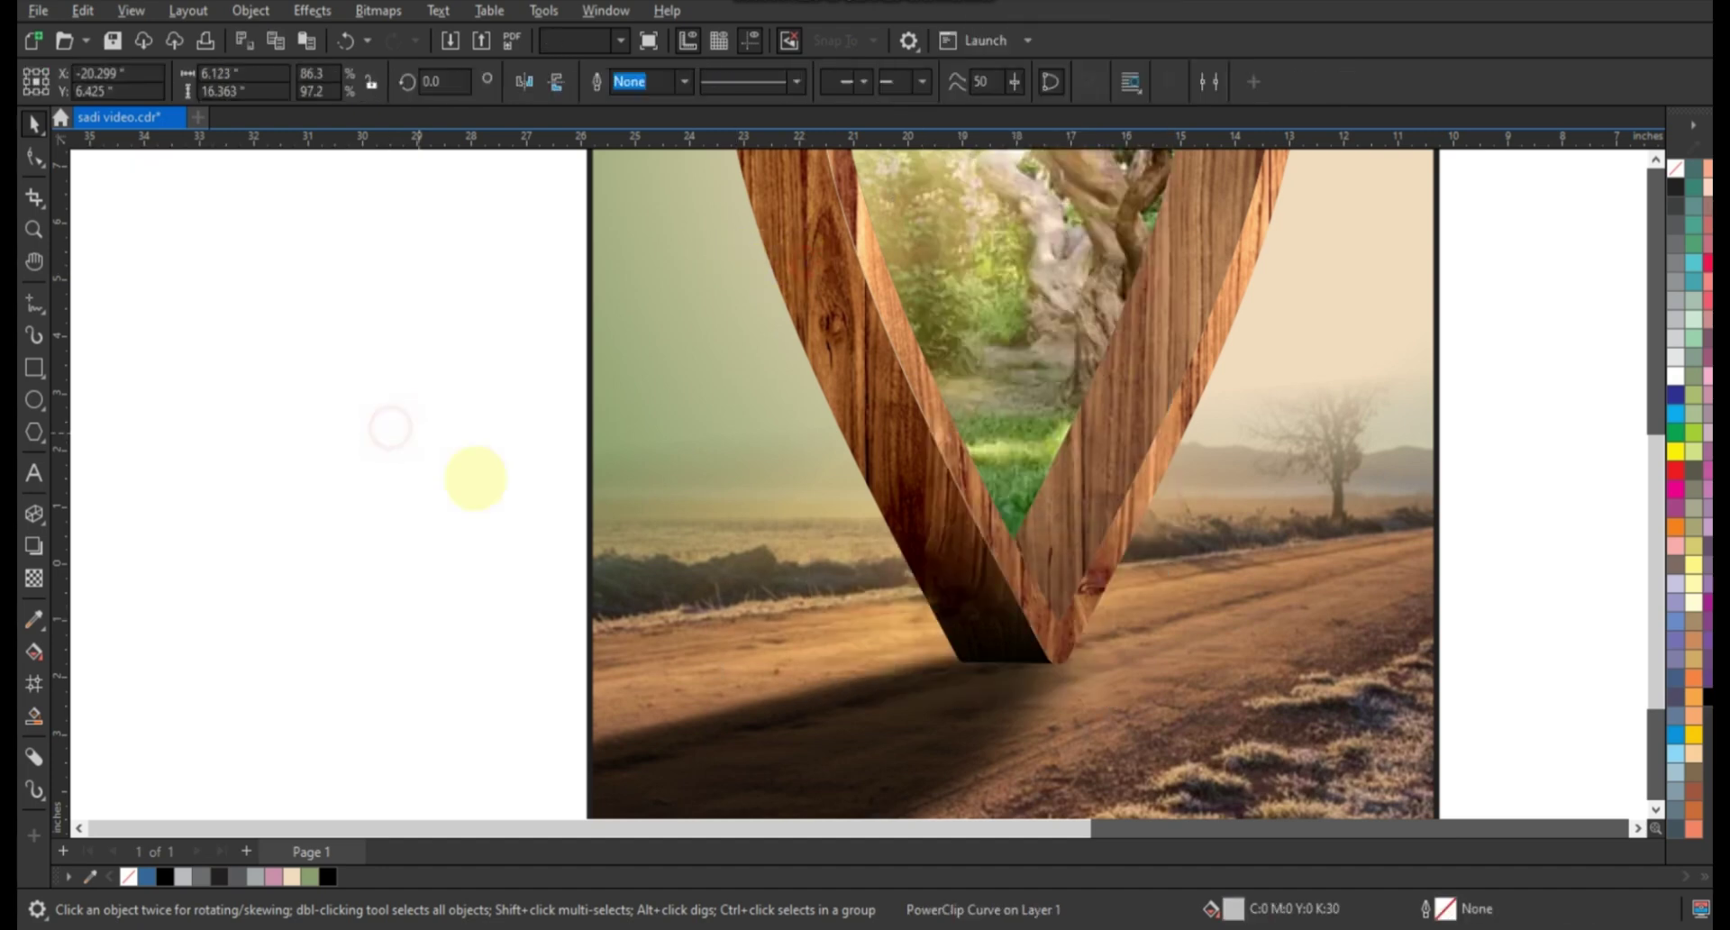
scroll(495, 501, down, 1)
scroll(540, 541, down, 1)
scroll(541, 543, down, 1)
Set the left poster PowerClip's outline colour to No Color, then deselect it.
scroll(545, 547, down, 1)
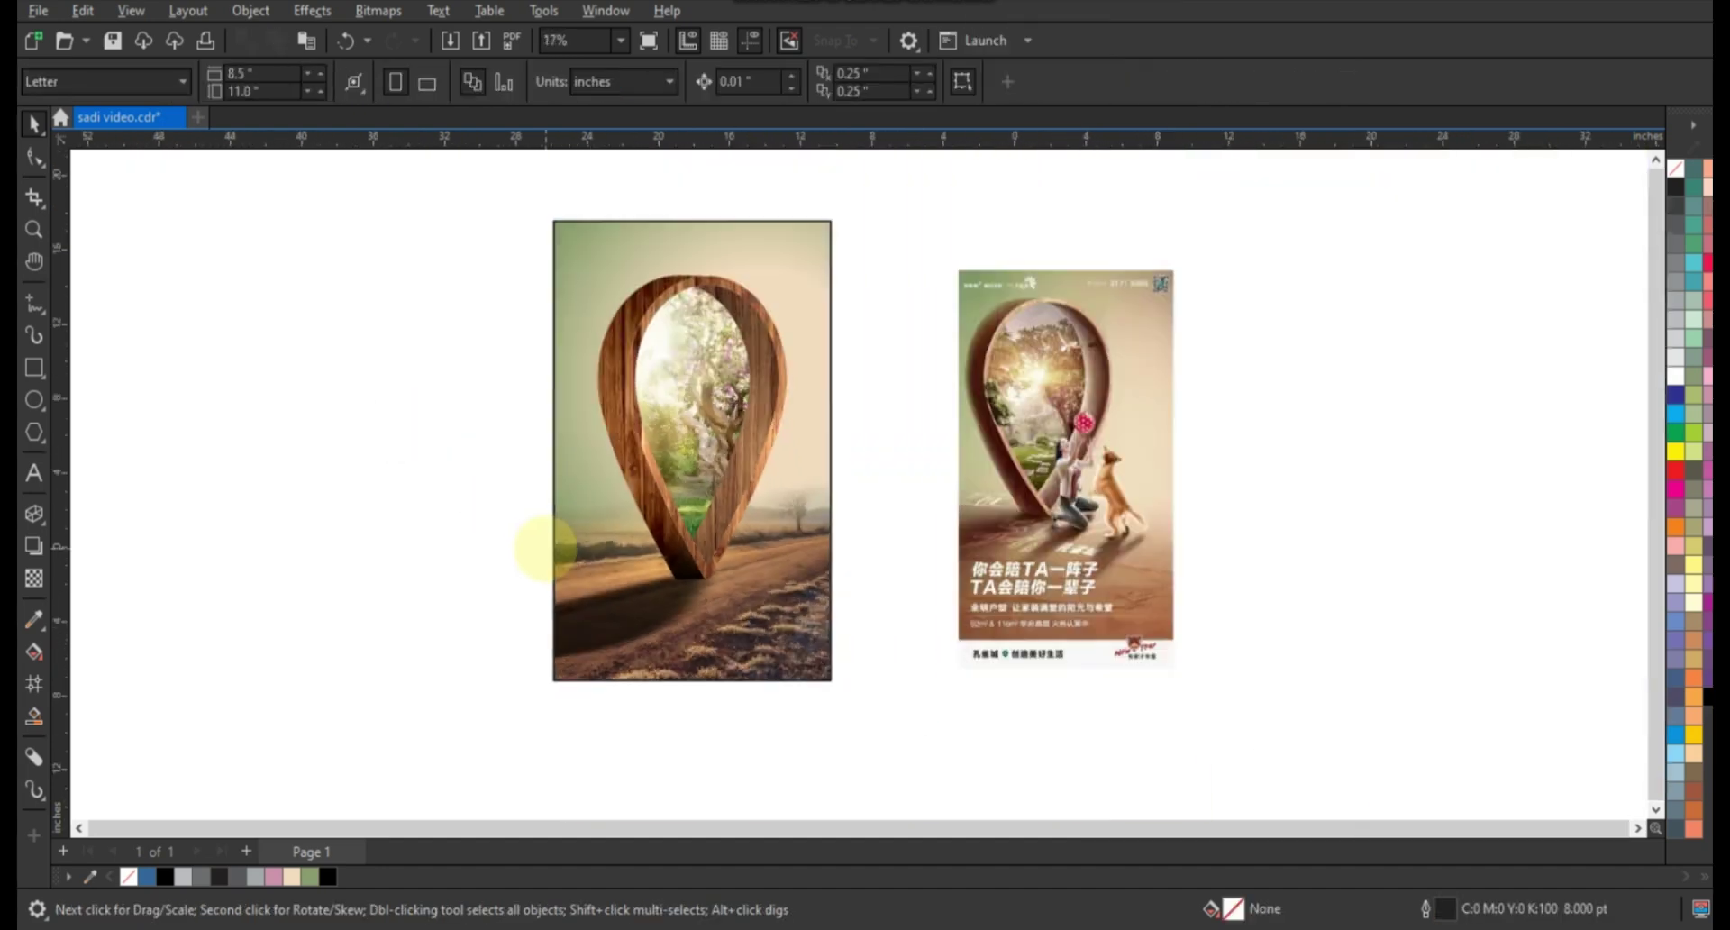
scroll(545, 547, down, 1)
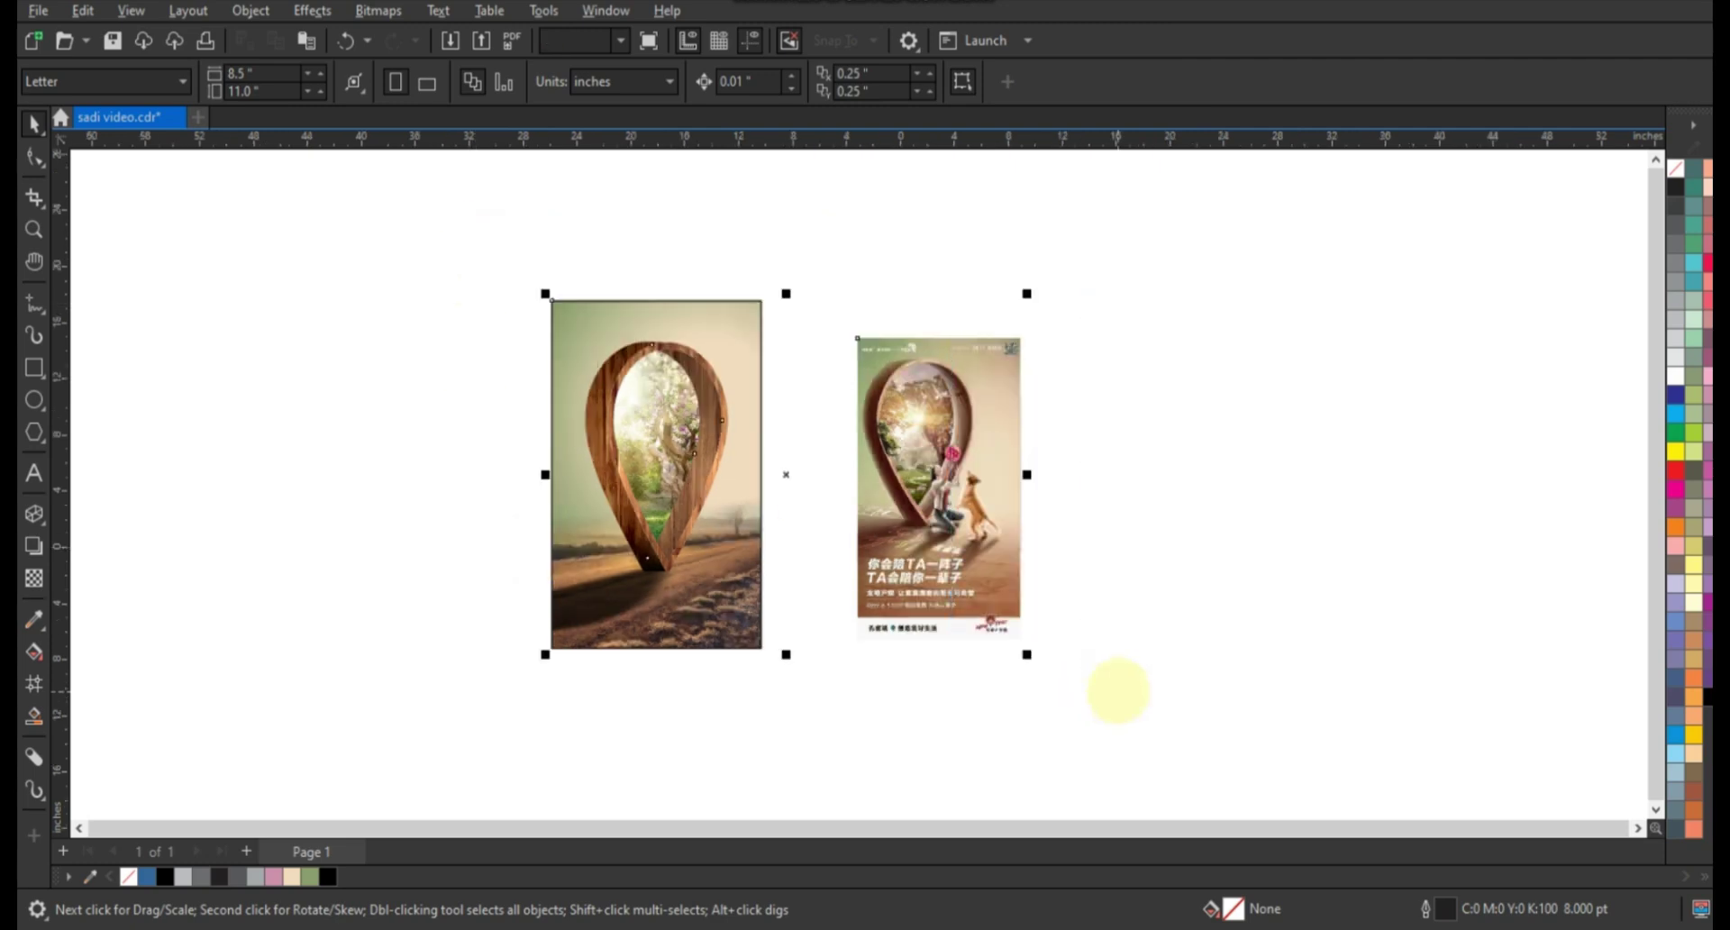
click(748, 622)
key(shift+F2)
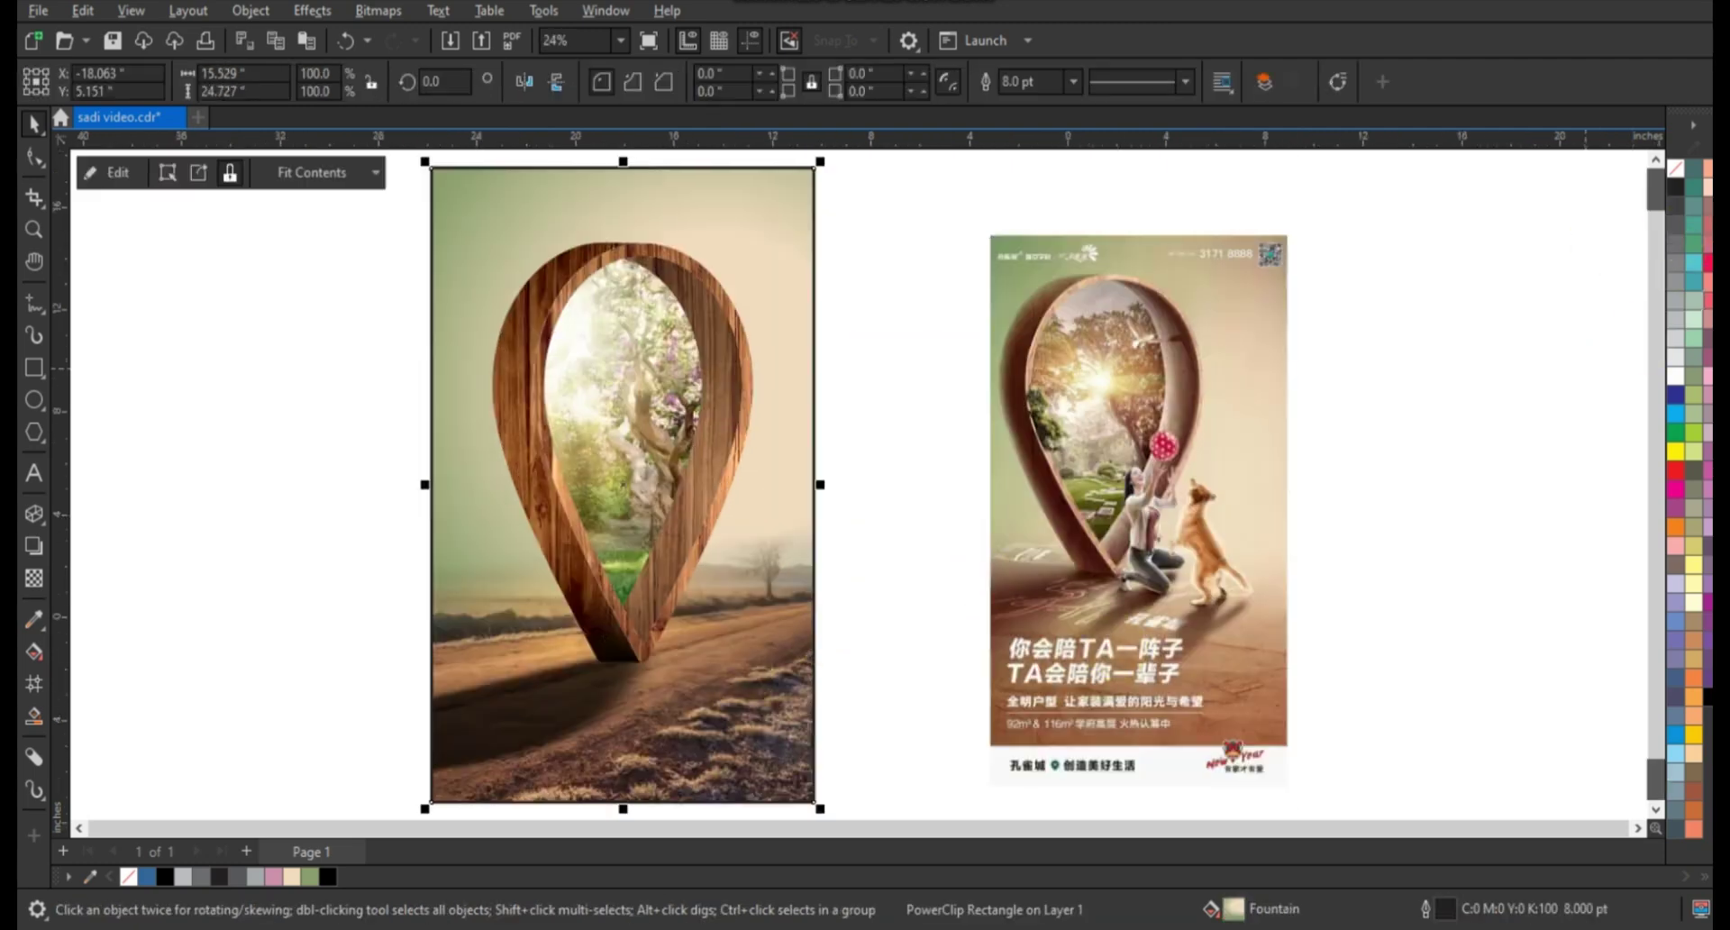
right_click(1674, 173)
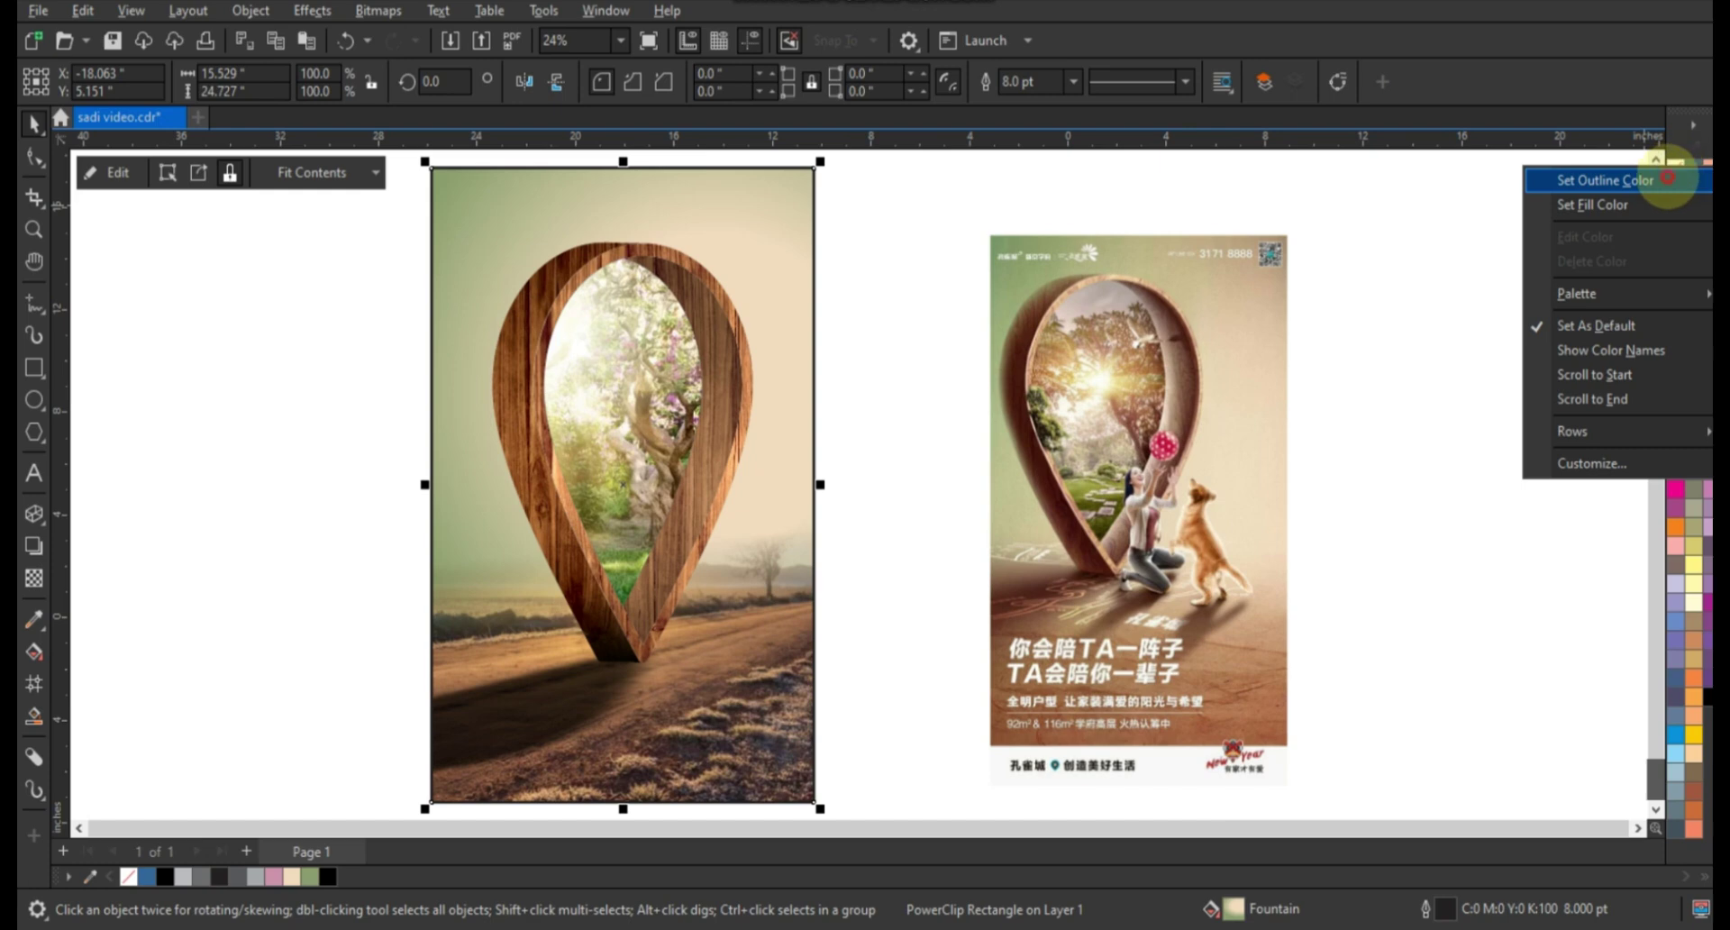
click(1668, 179)
click(957, 441)
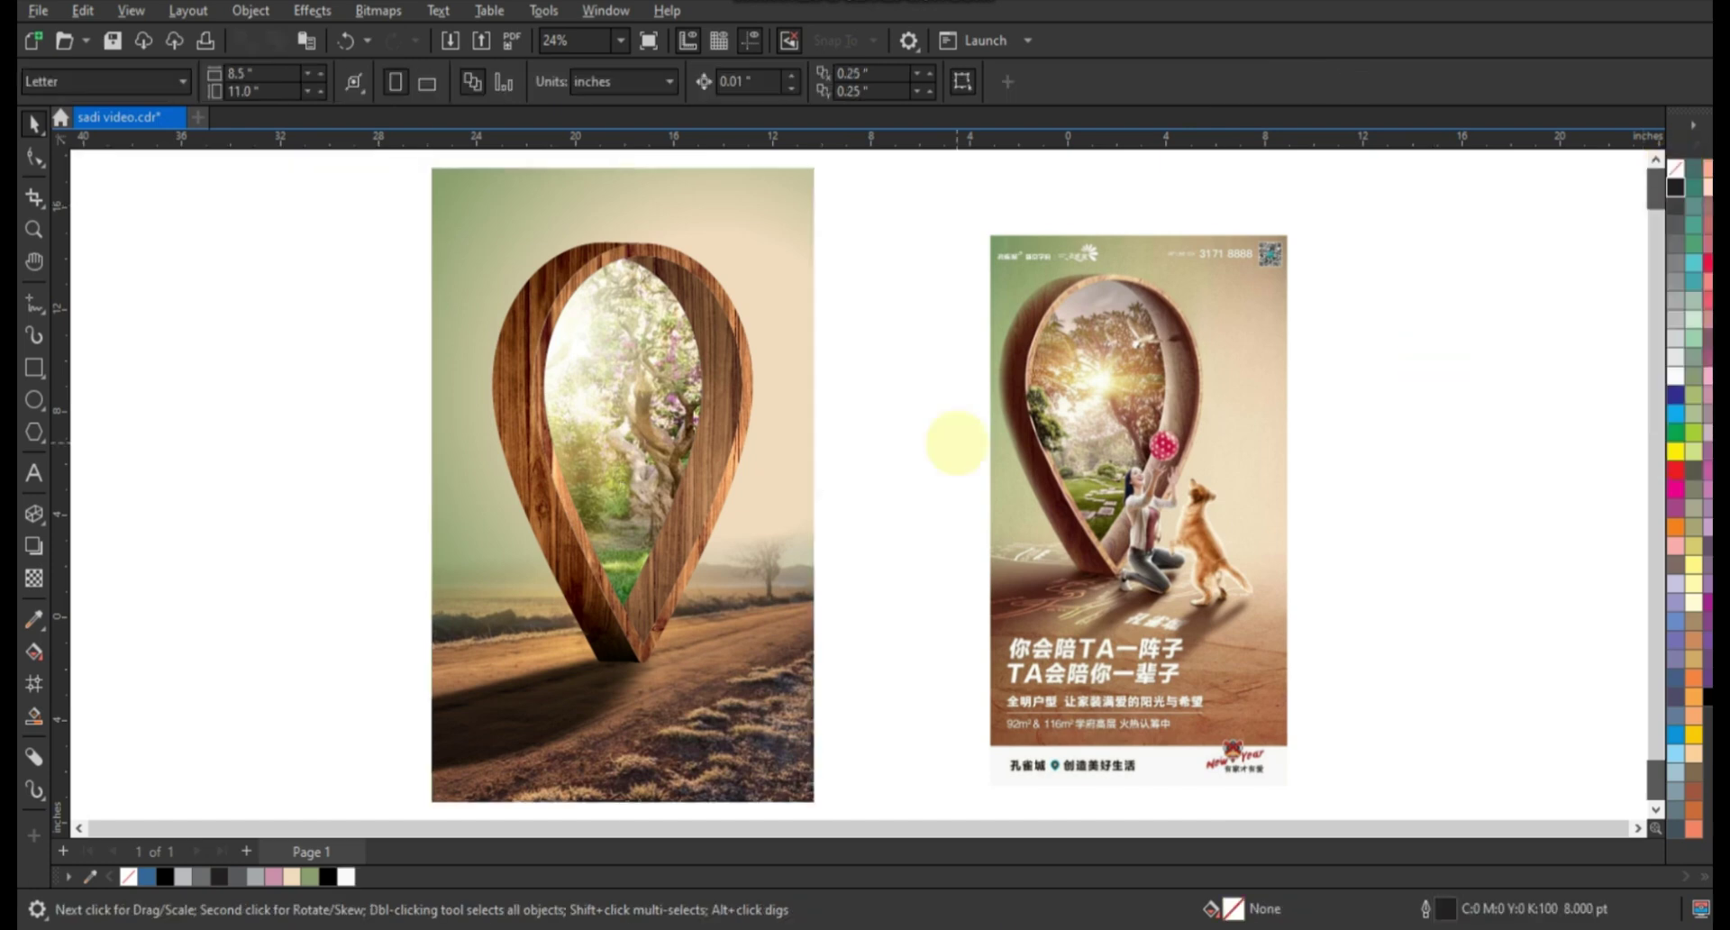